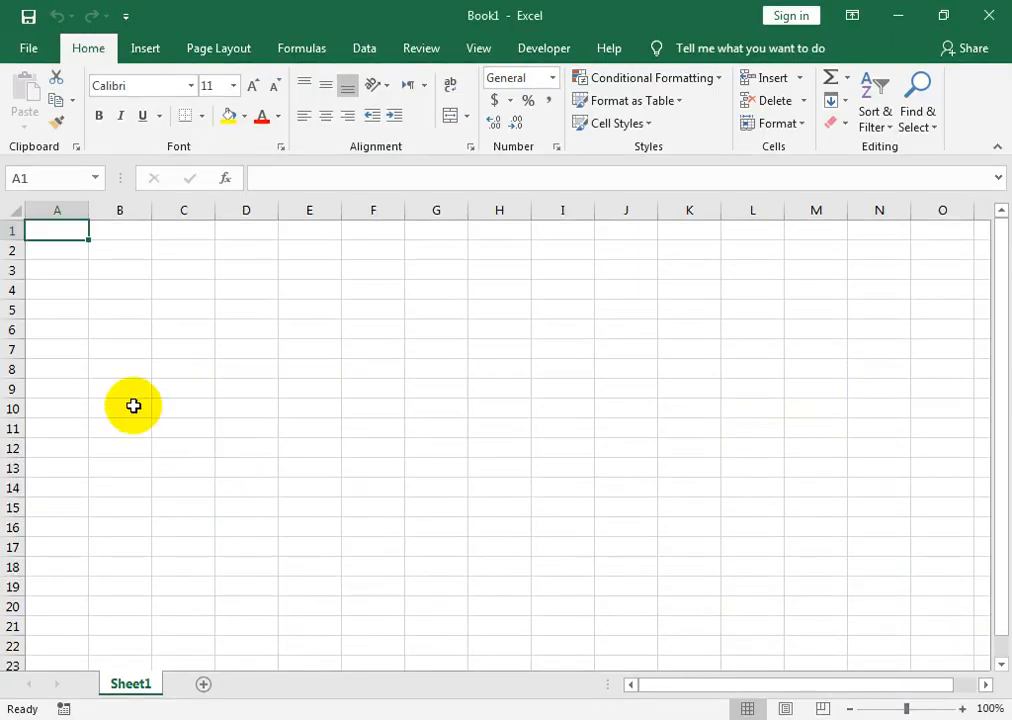
Step: Enter headings S NO, Customer Name, Contact and Address across A5:D5
left_click(74, 305)
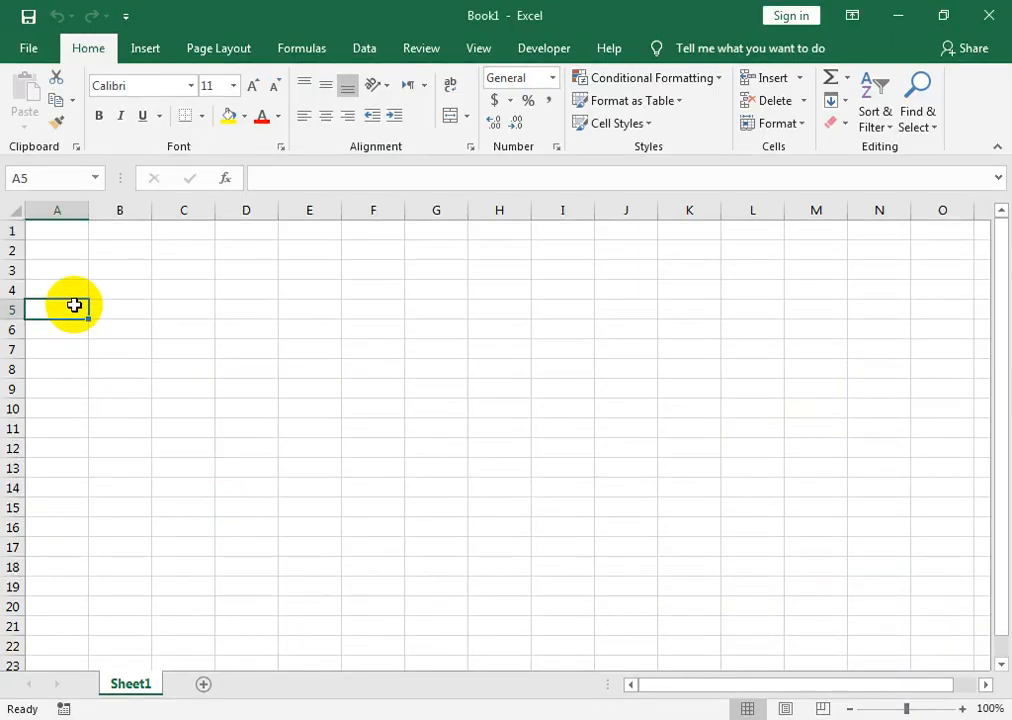
type("S NO")
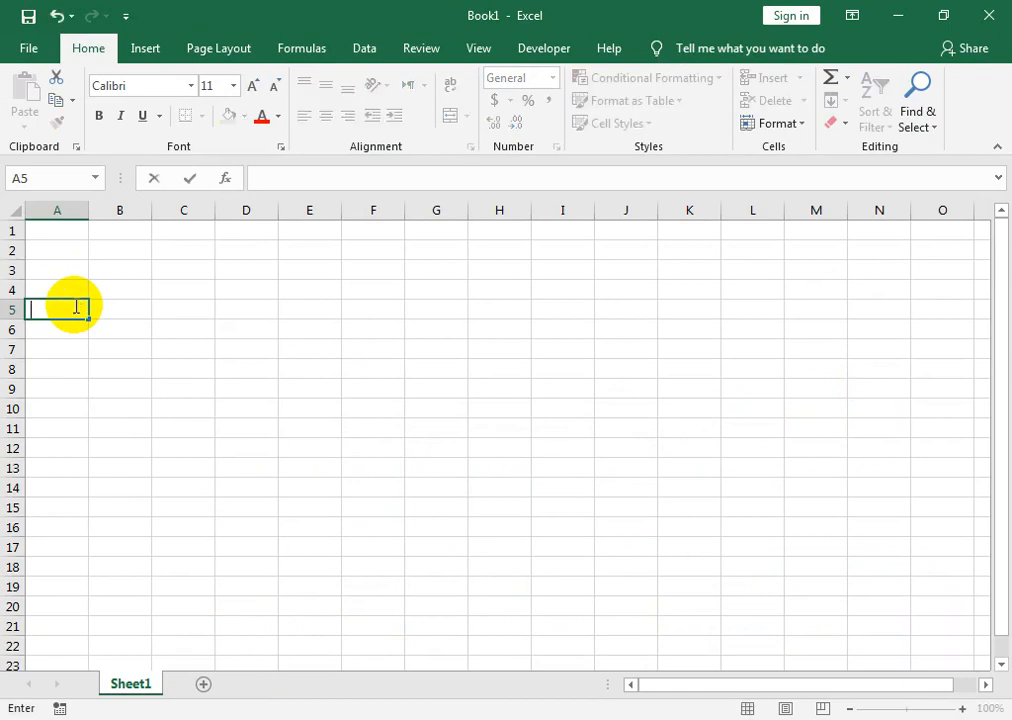
key("Tab")
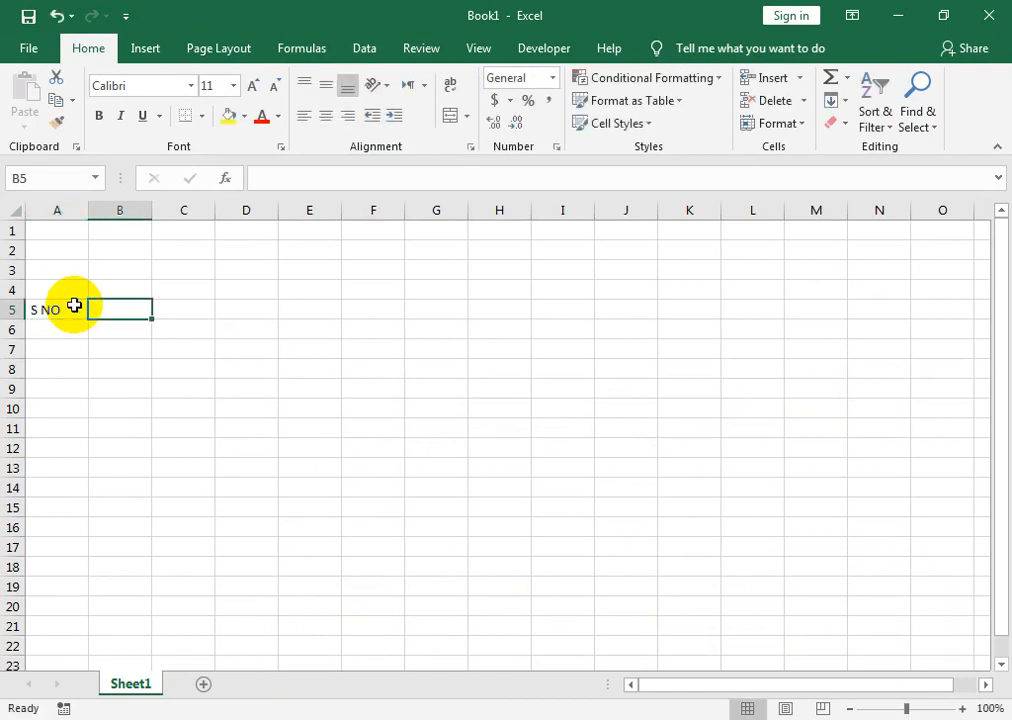
type("cU")
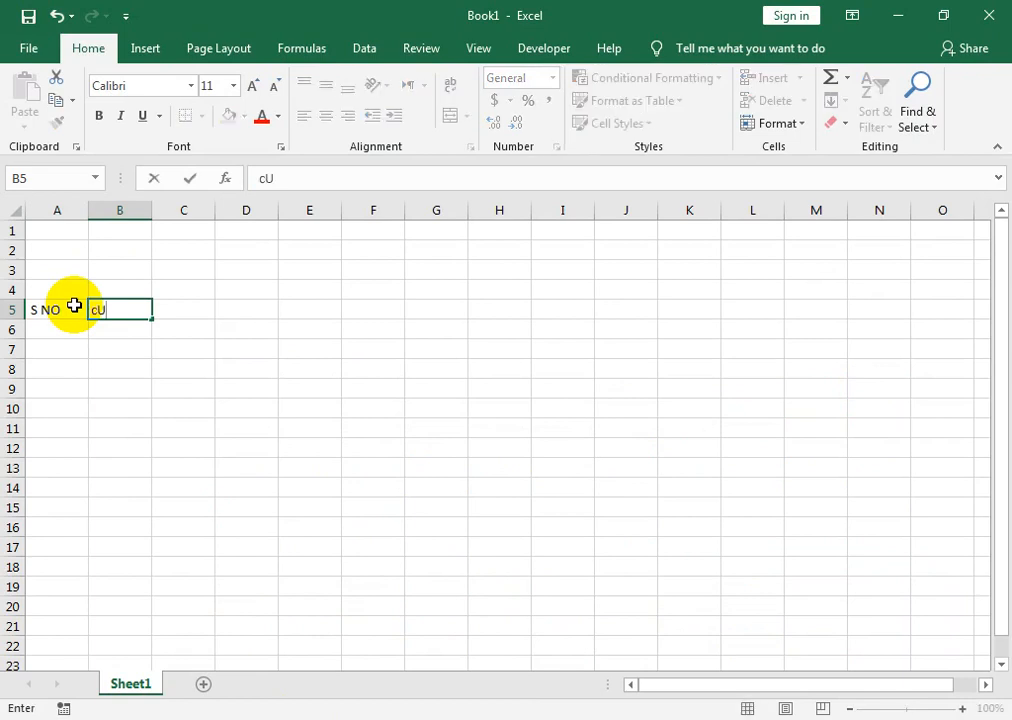
type("STOMer")
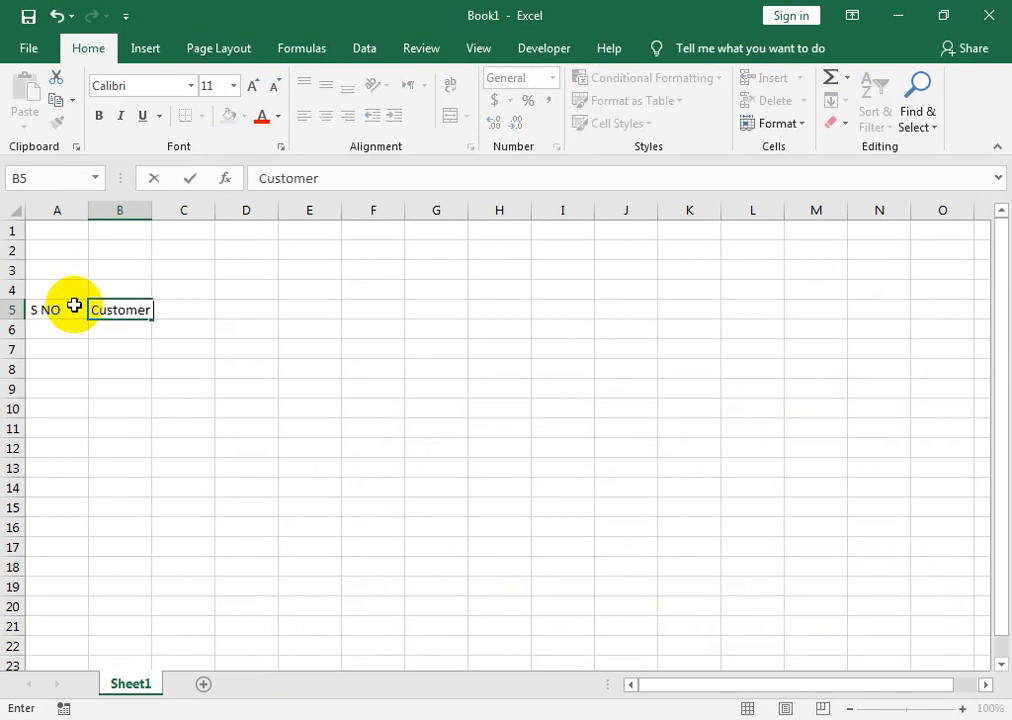
type(" Name")
key("Tab")
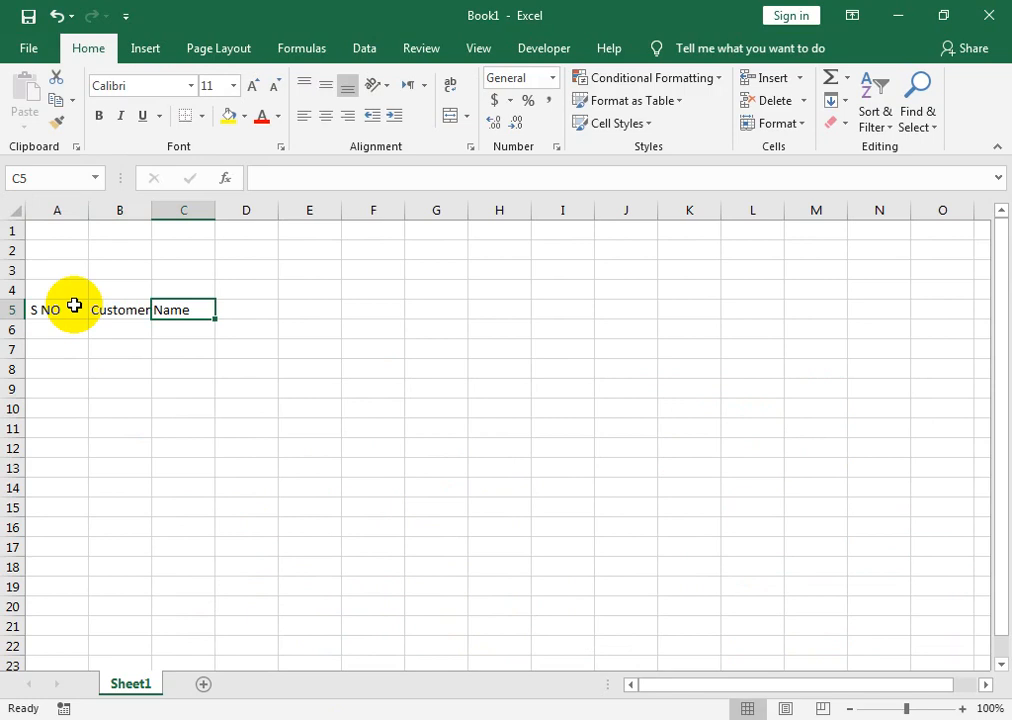
type("Contact")
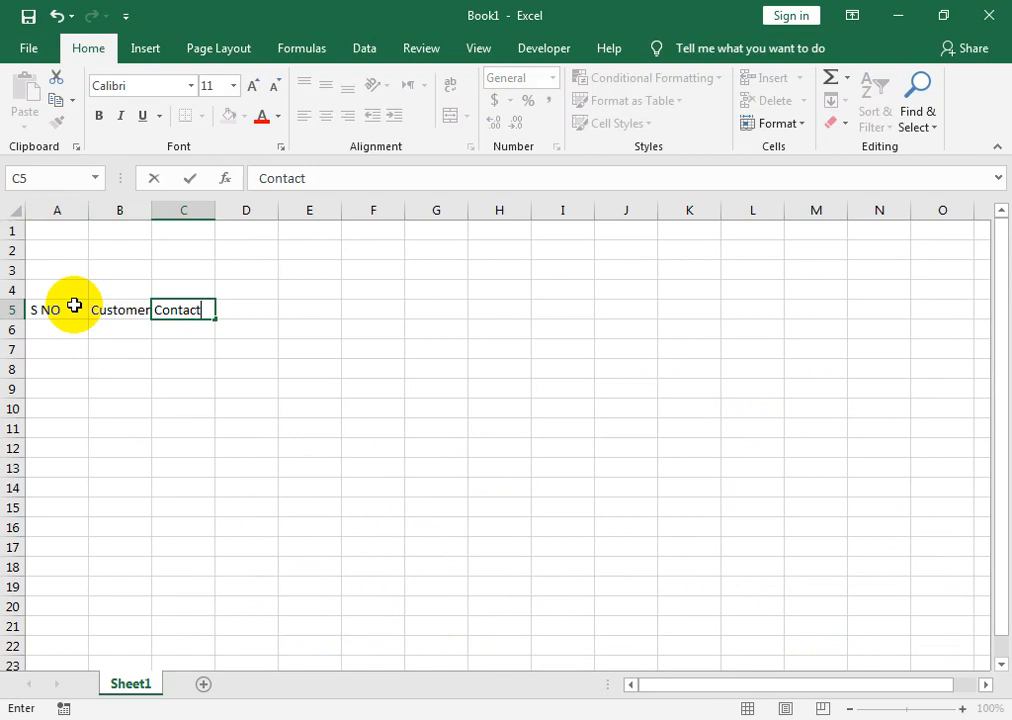
key("Tab")
type("Address")
key("Tab")
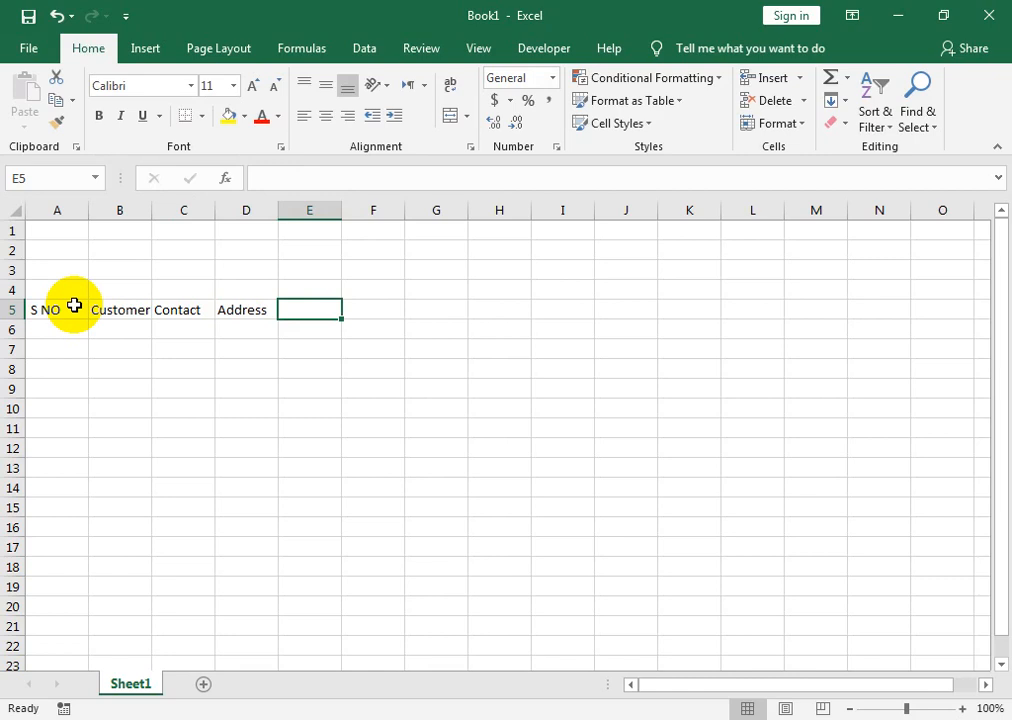
Step: Add headings city, Order Date and Deleviry Date & time in E5:G5
type("city")
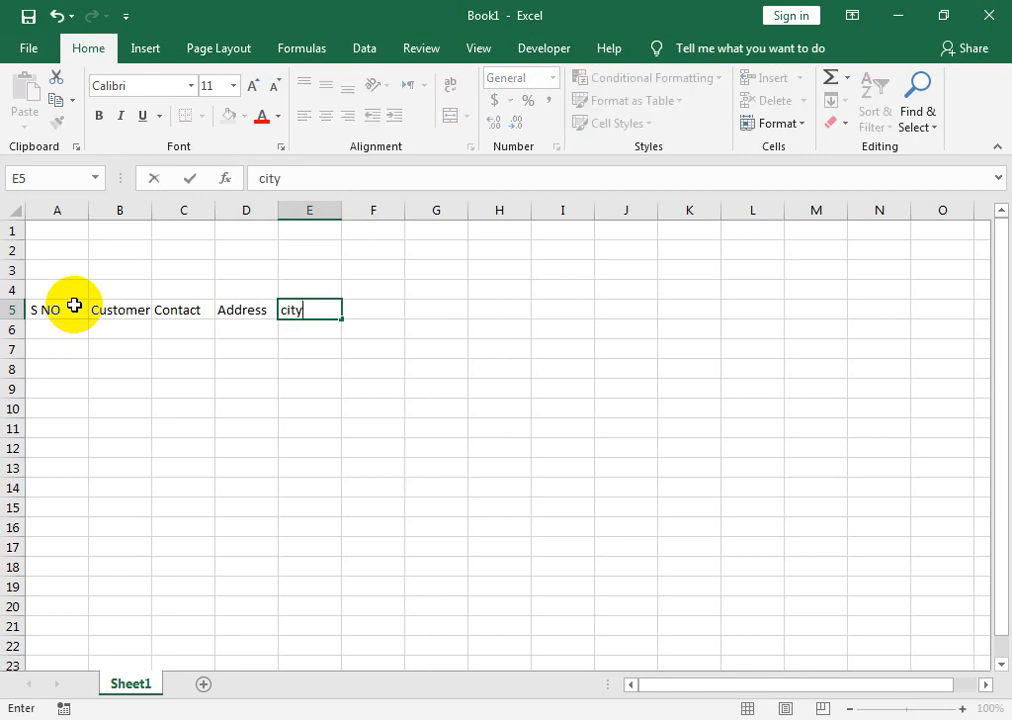
key("Tab")
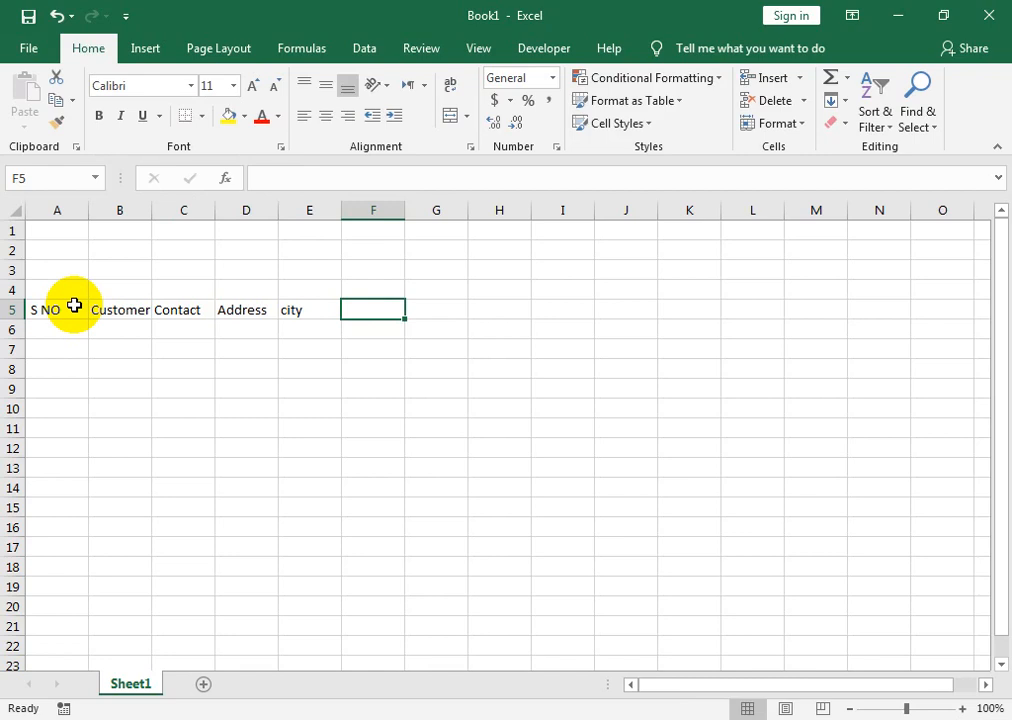
type("Or")
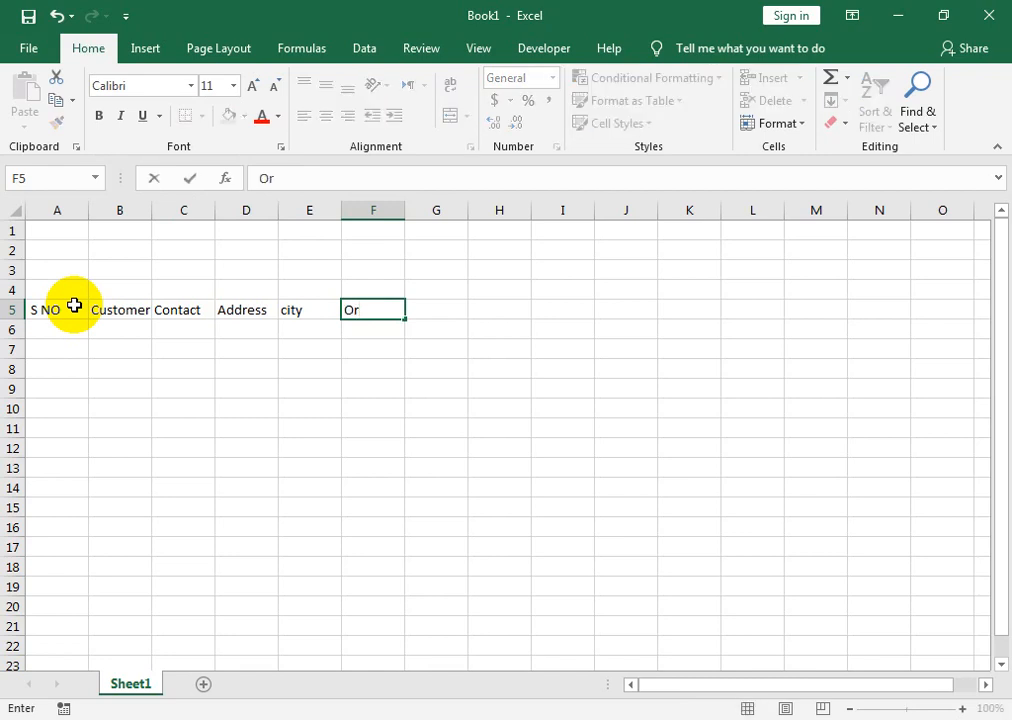
type("der Date")
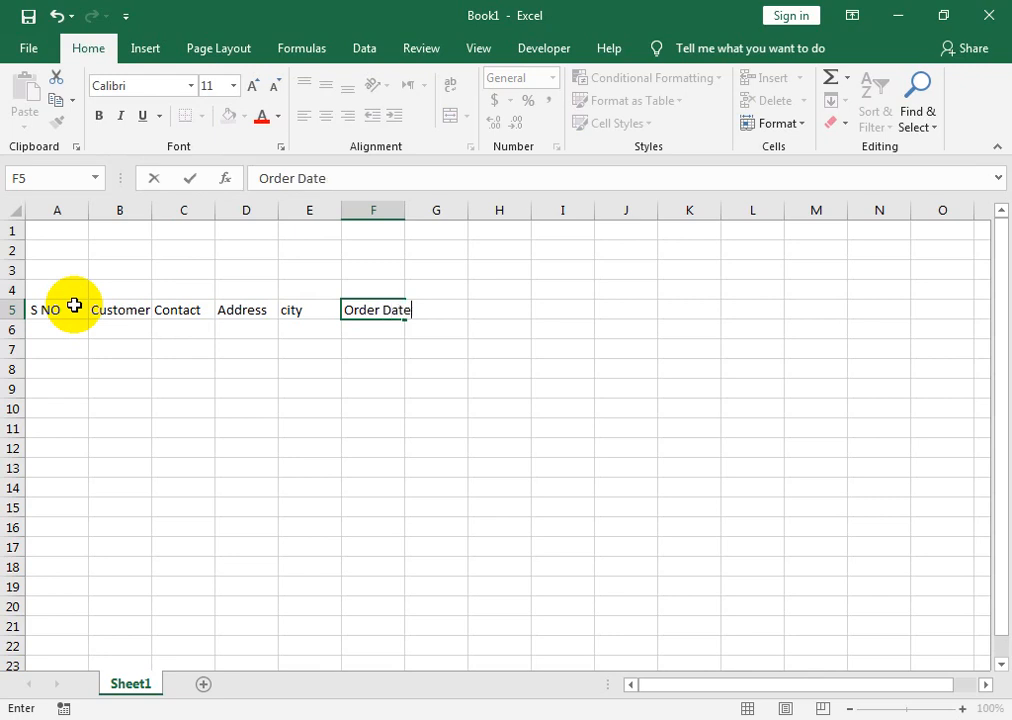
key("Tab")
type("De")
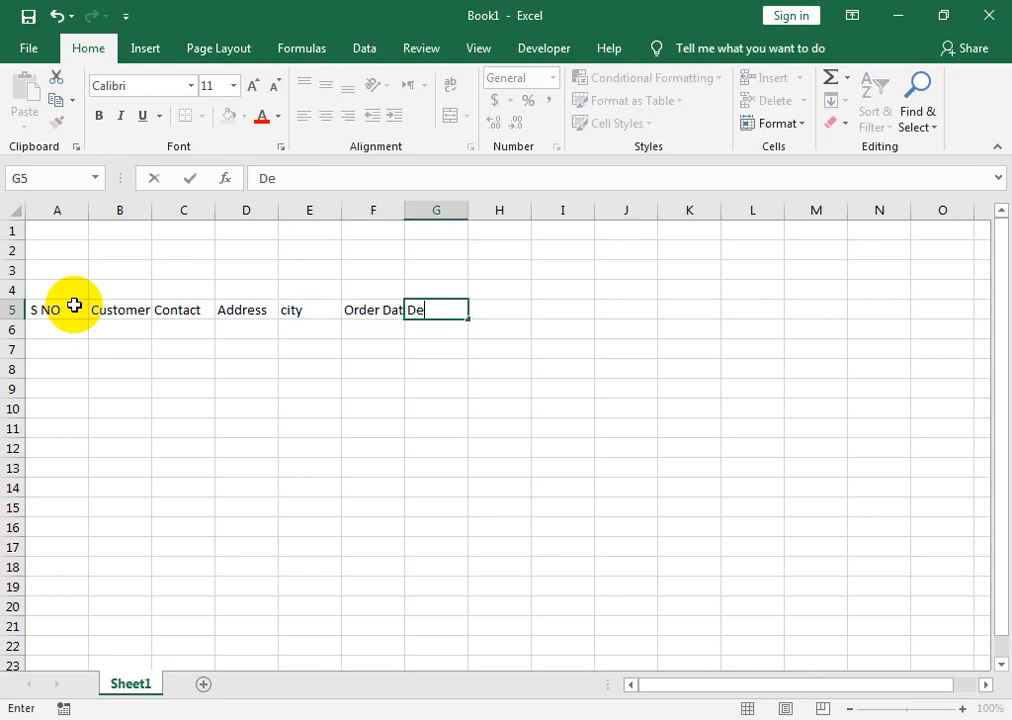
type("leviry Dat")
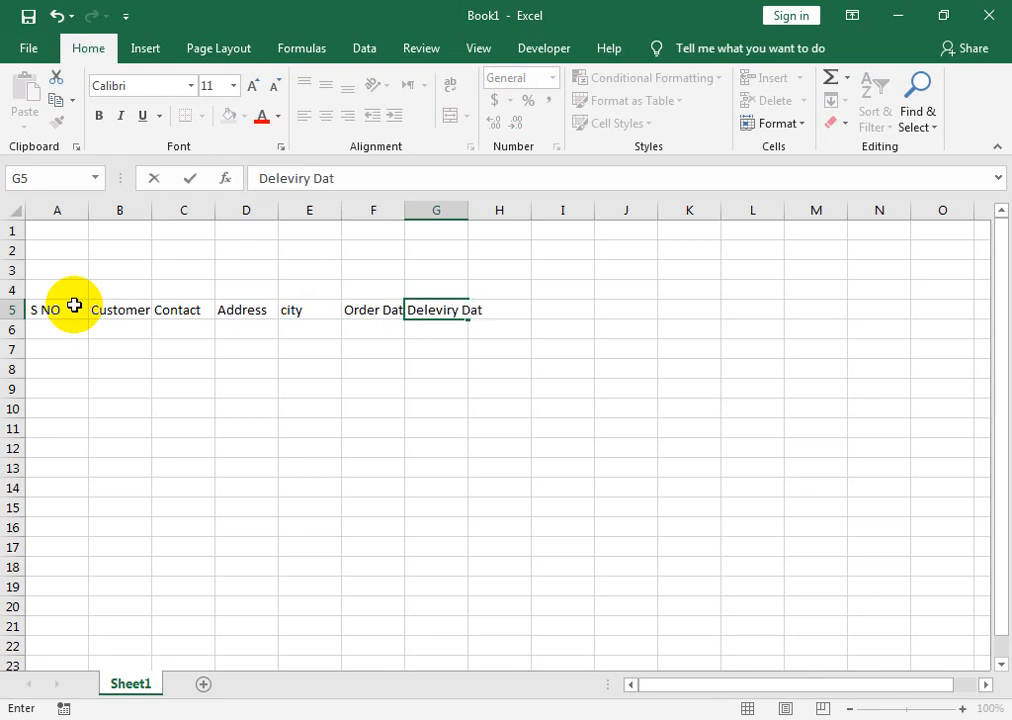
type("e & time")
key("Return")
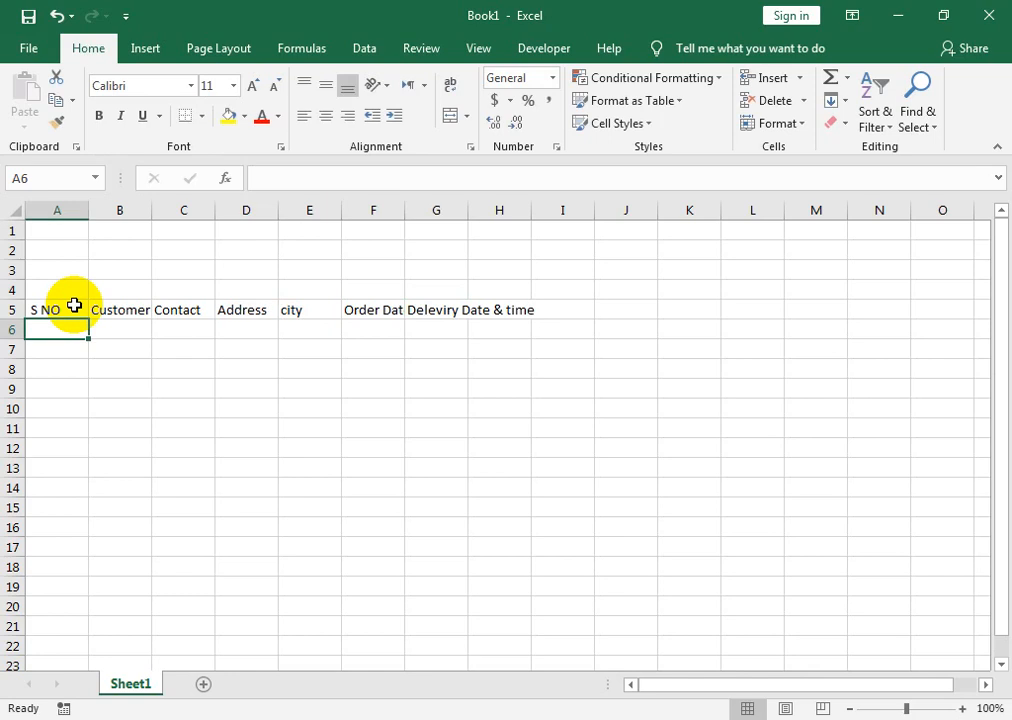
Step: AutoFit column G to the Deleviry Date & time heading, then select A4:G4
left_click(438, 308)
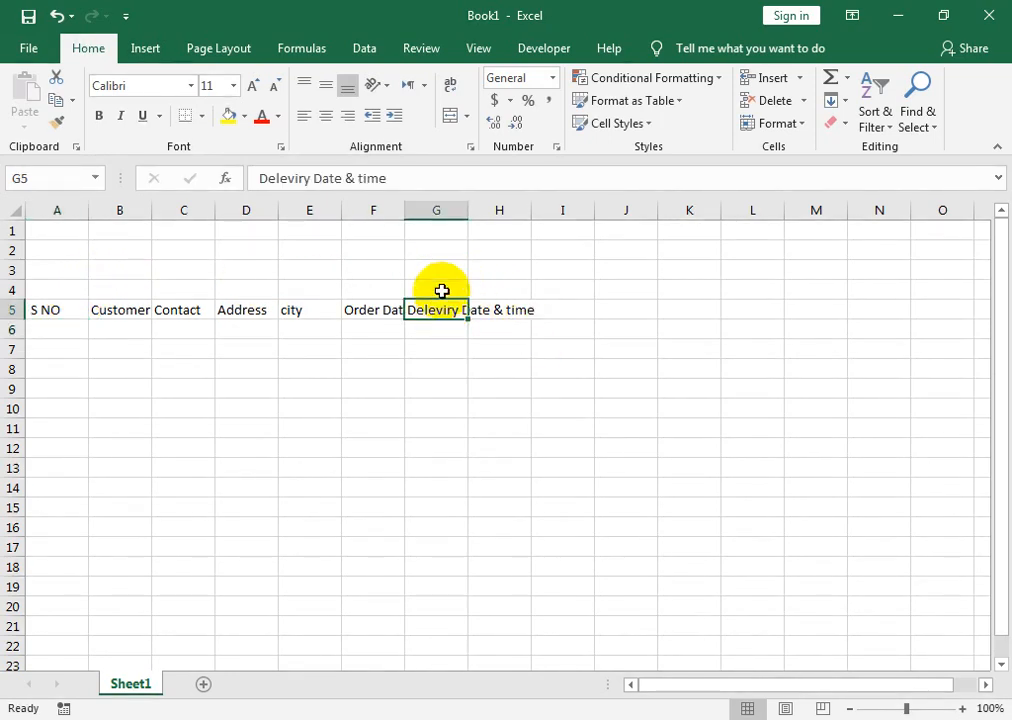
double_click(468, 212)
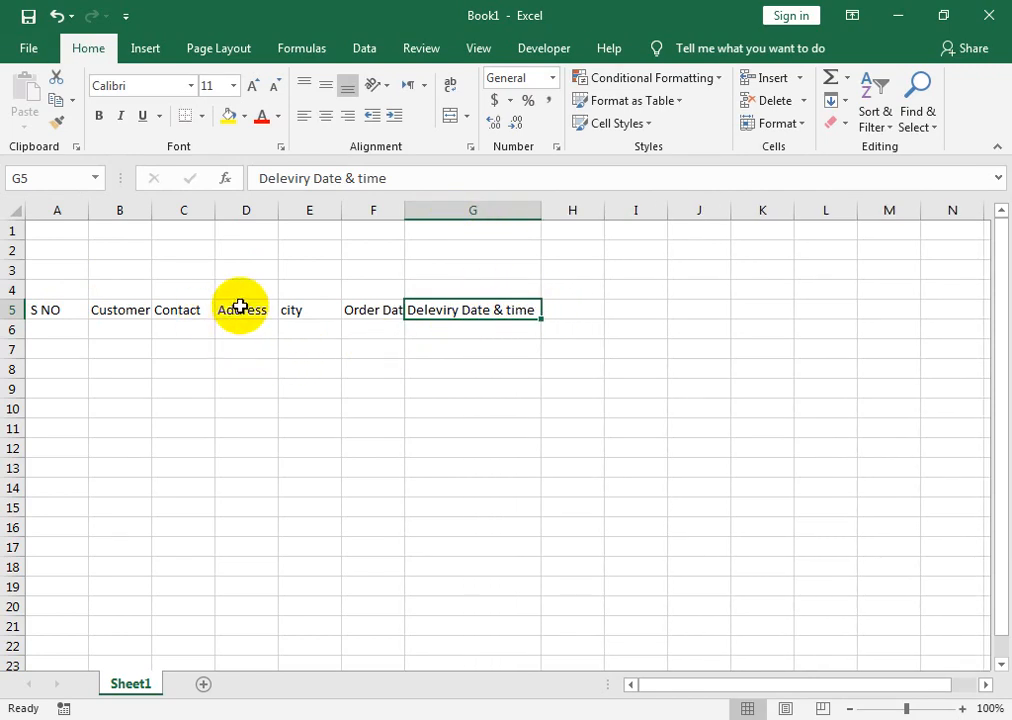
left_click(576, 312)
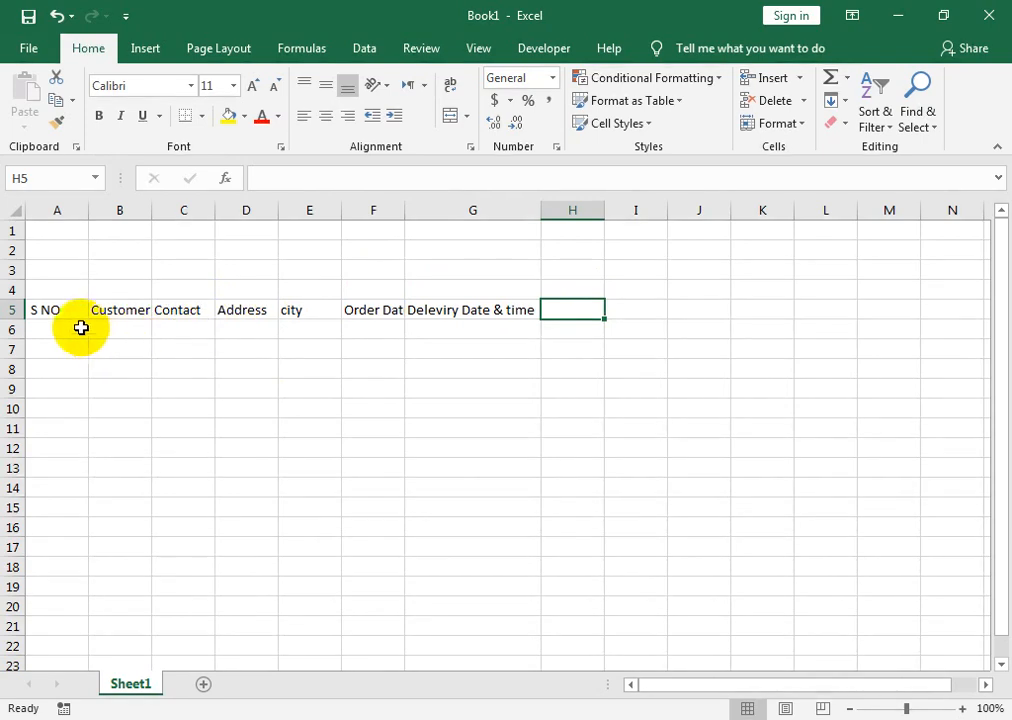
left_click_drag(45, 288, 423, 292)
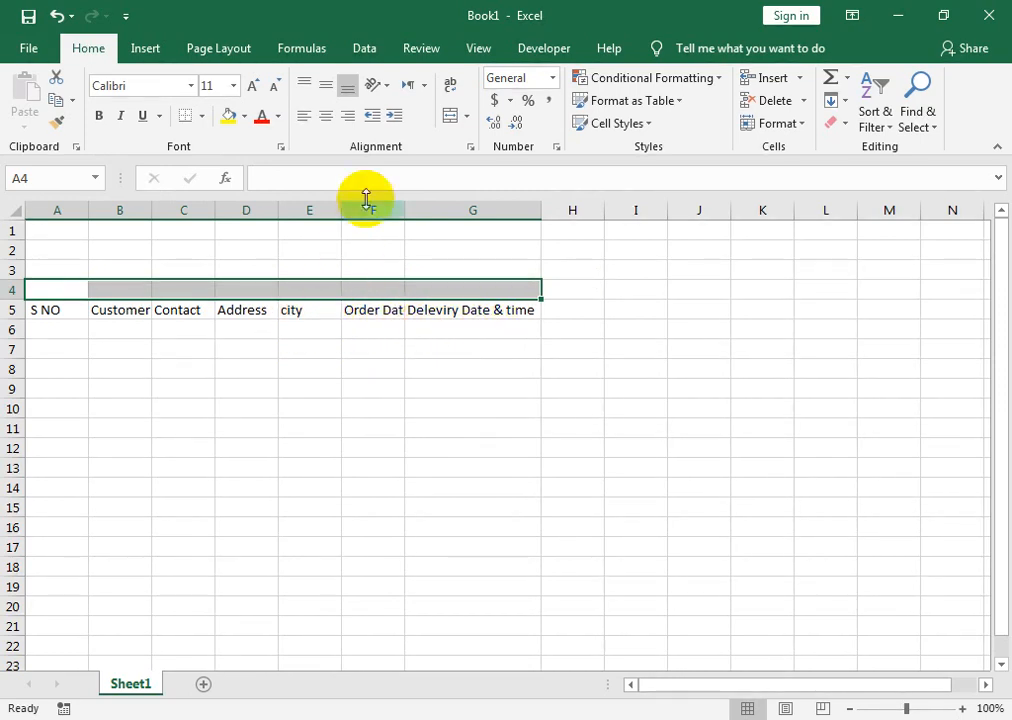
Step: Merge and centre A4:G4 and title it 'Customer Info'
left_click(448, 118)
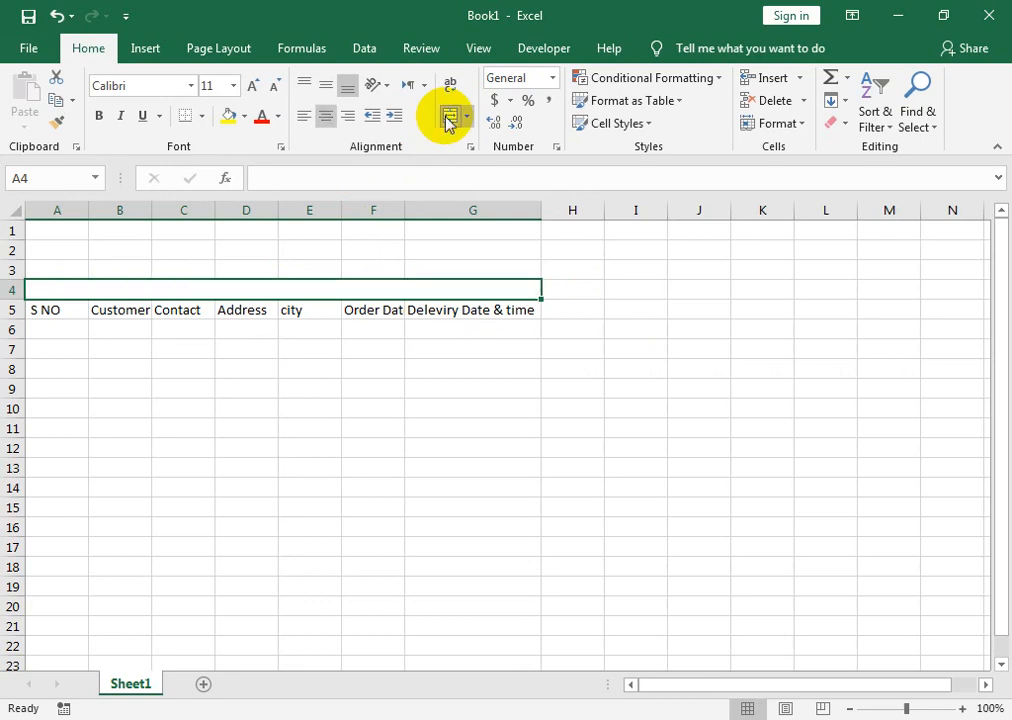
type("Co")
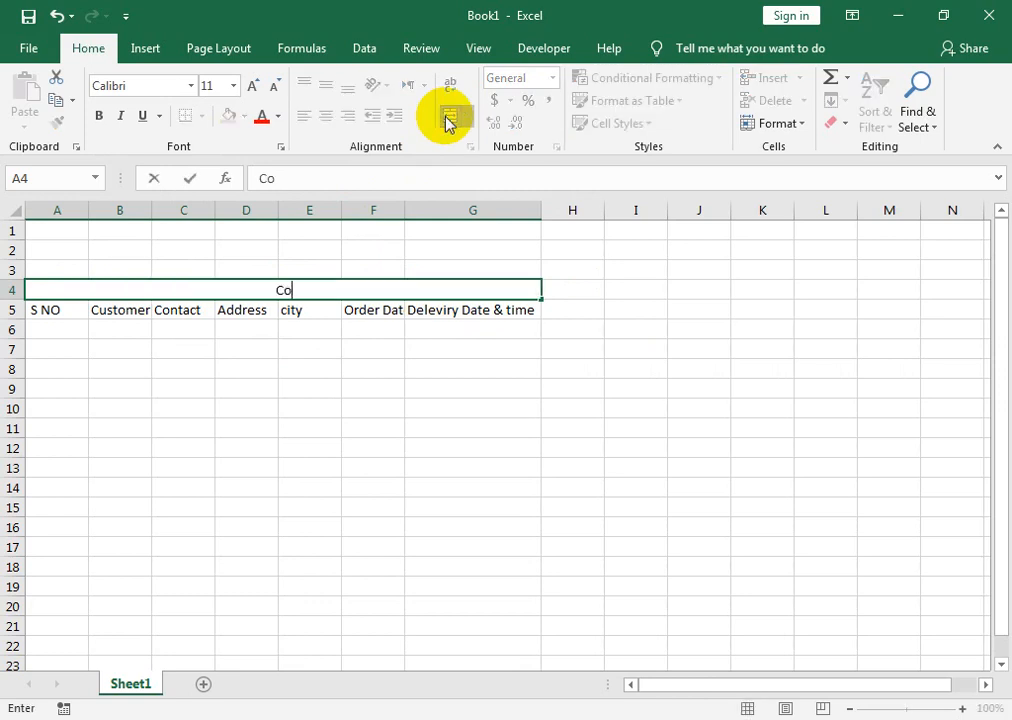
type("sto")
key("BackSpace")
key("BackSpace")
key("BackSpace")
key("BackSpace")
type("ustomer Info")
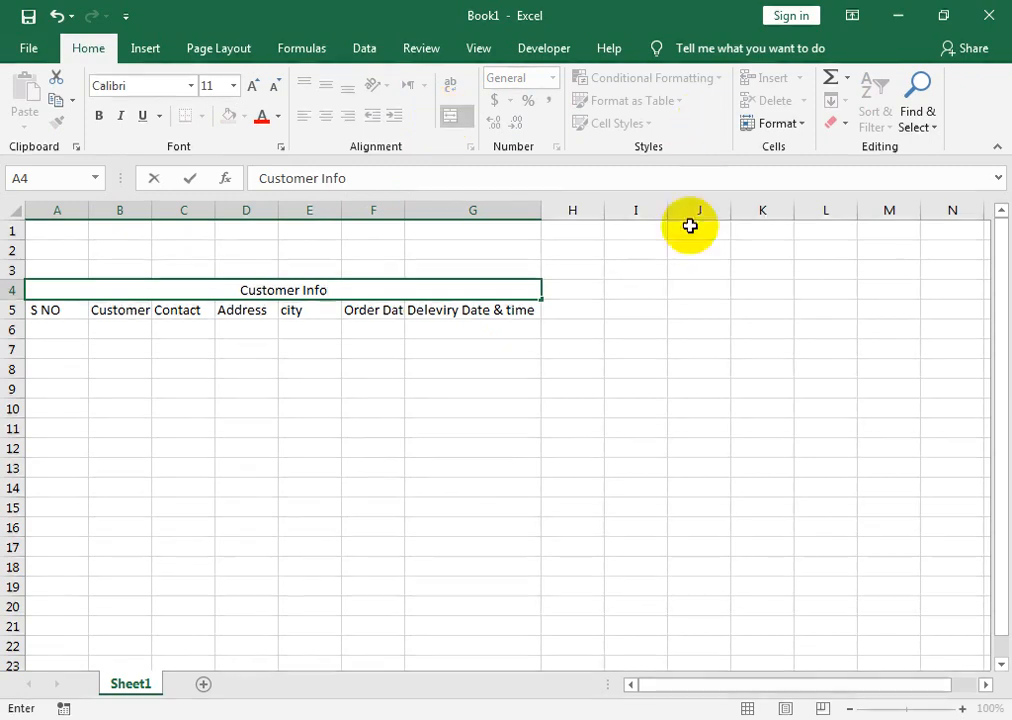
left_click(639, 318)
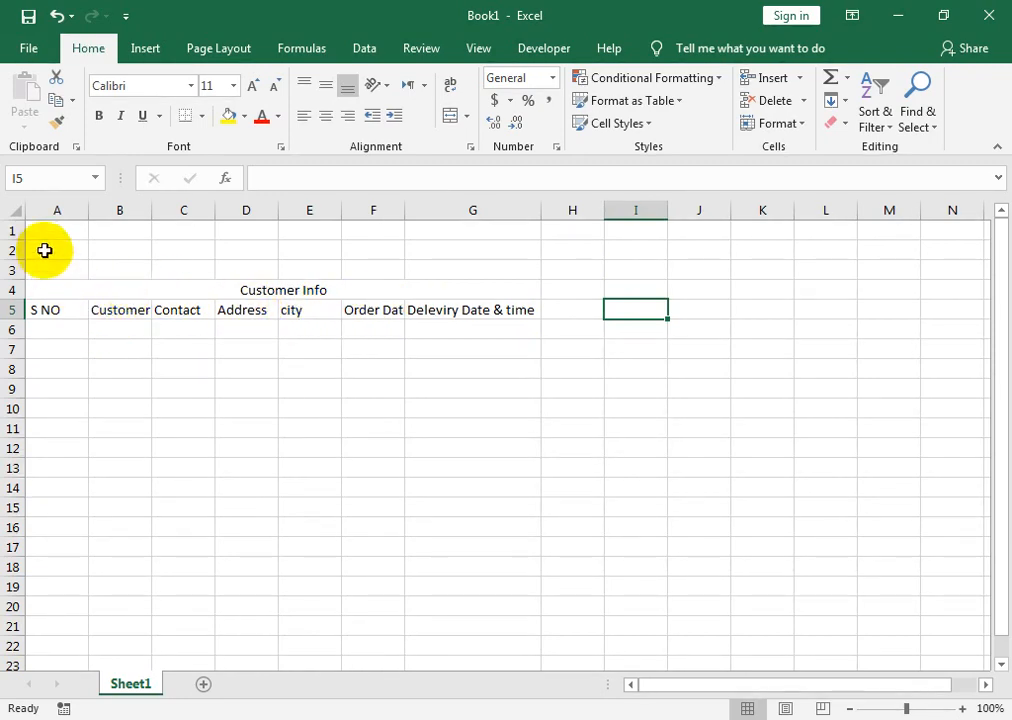
Step: AutoFit columns A–G to their headings and widen the Address column D
left_click_drag(52, 204, 461, 199)
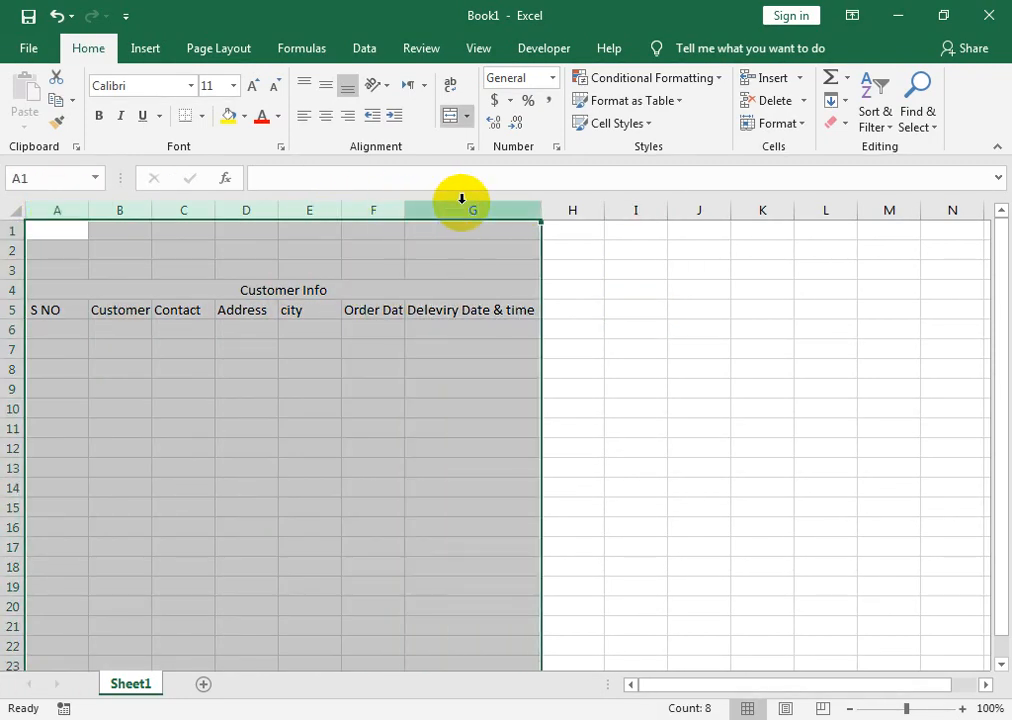
double_click(540, 210)
left_click(248, 368)
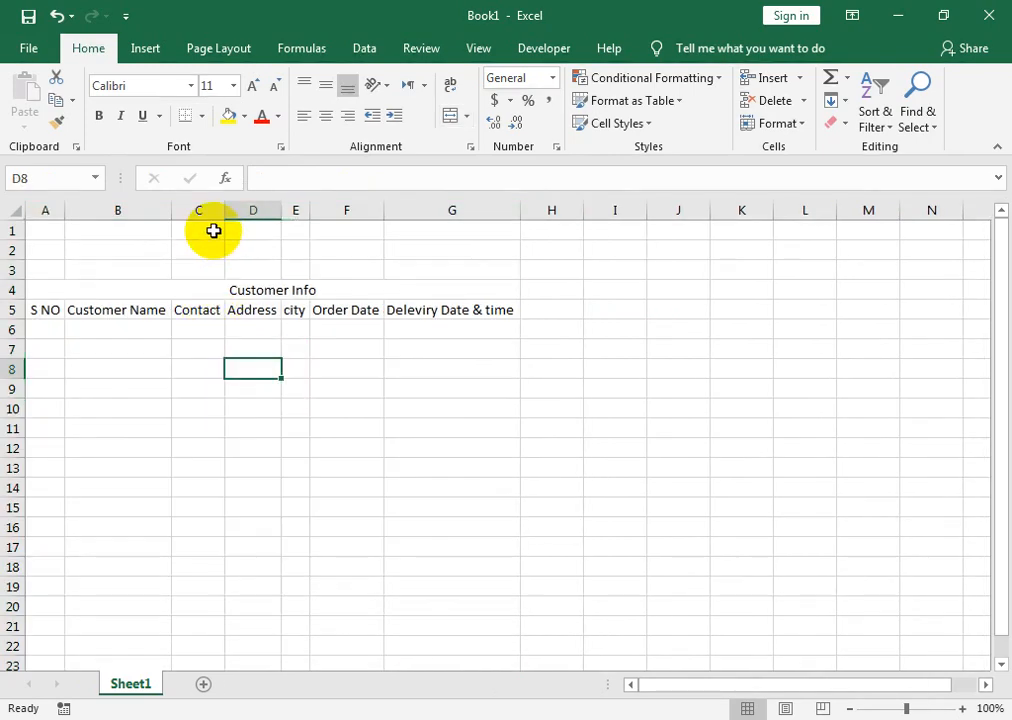
left_click_drag(222, 216, 242, 217)
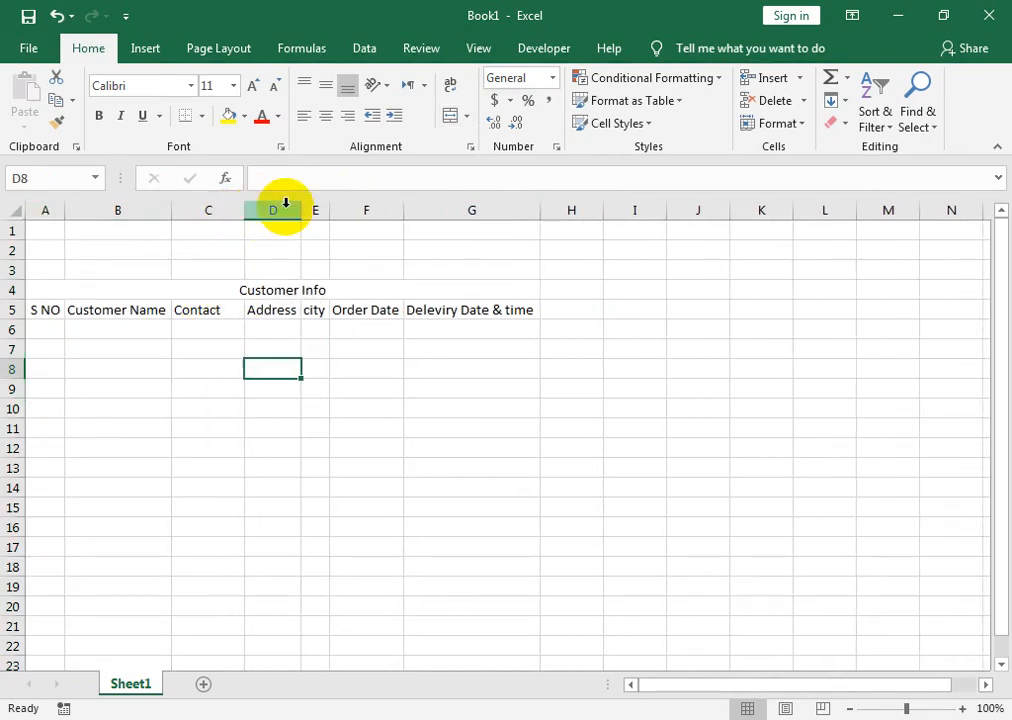
double_click(247, 212)
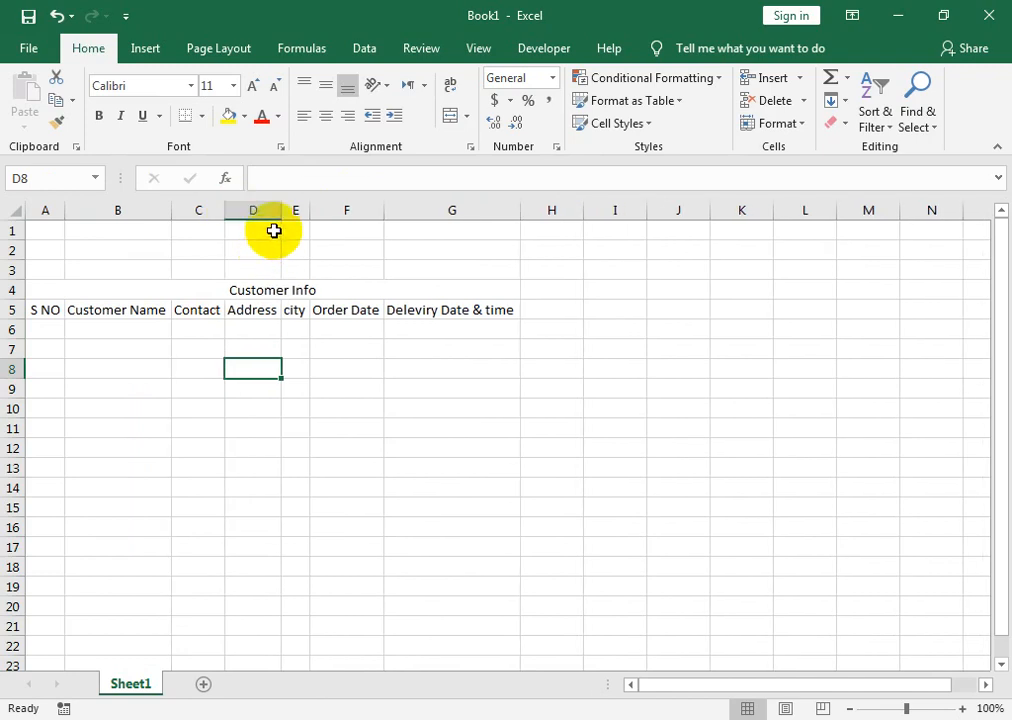
left_click_drag(281, 213, 364, 215)
Step: Make heading row 5 taller and centre its headings
left_click_drag(18, 320, 500, 318)
left_click(325, 117)
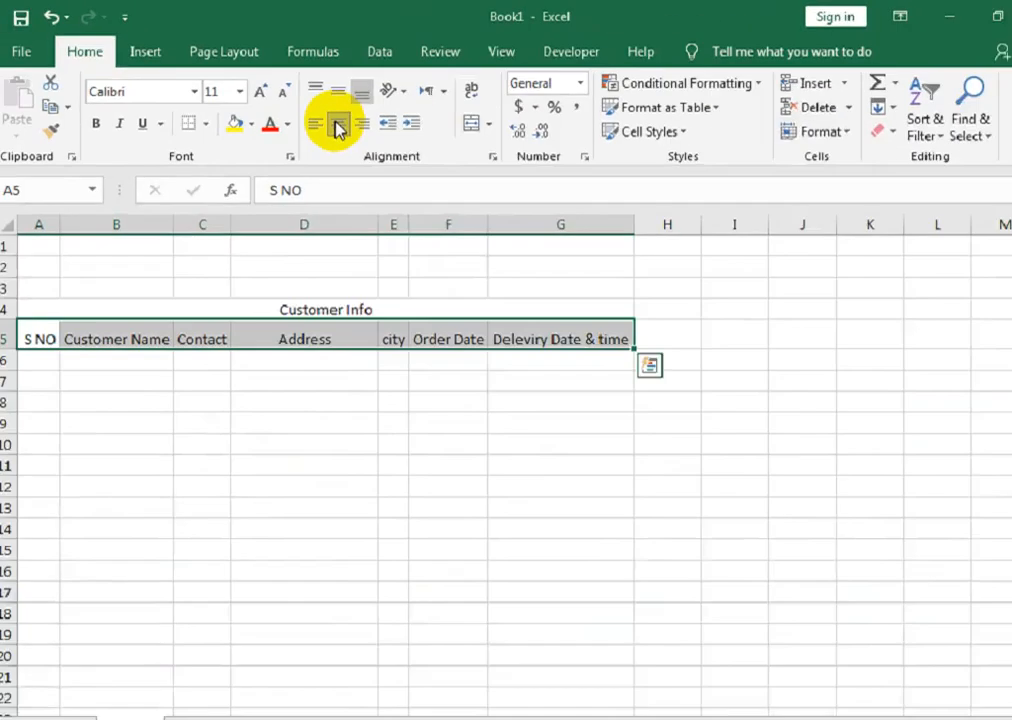
left_click(620, 319)
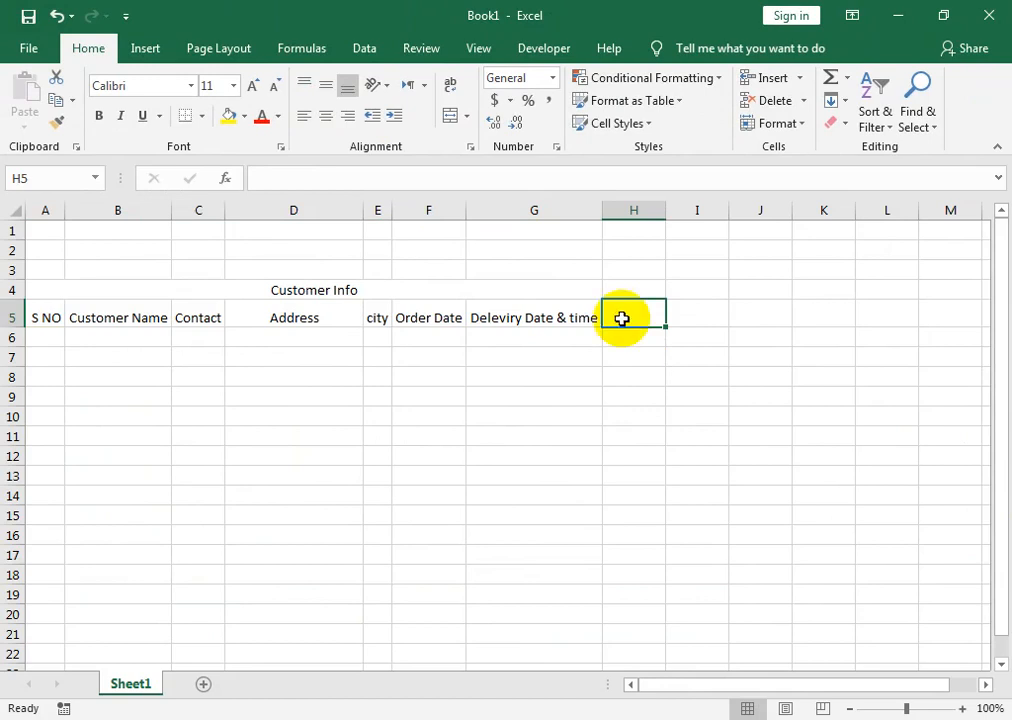
Step: Add headings Order no, Invoice No, Product, Company, Modal and Descrption from H5
type("One")
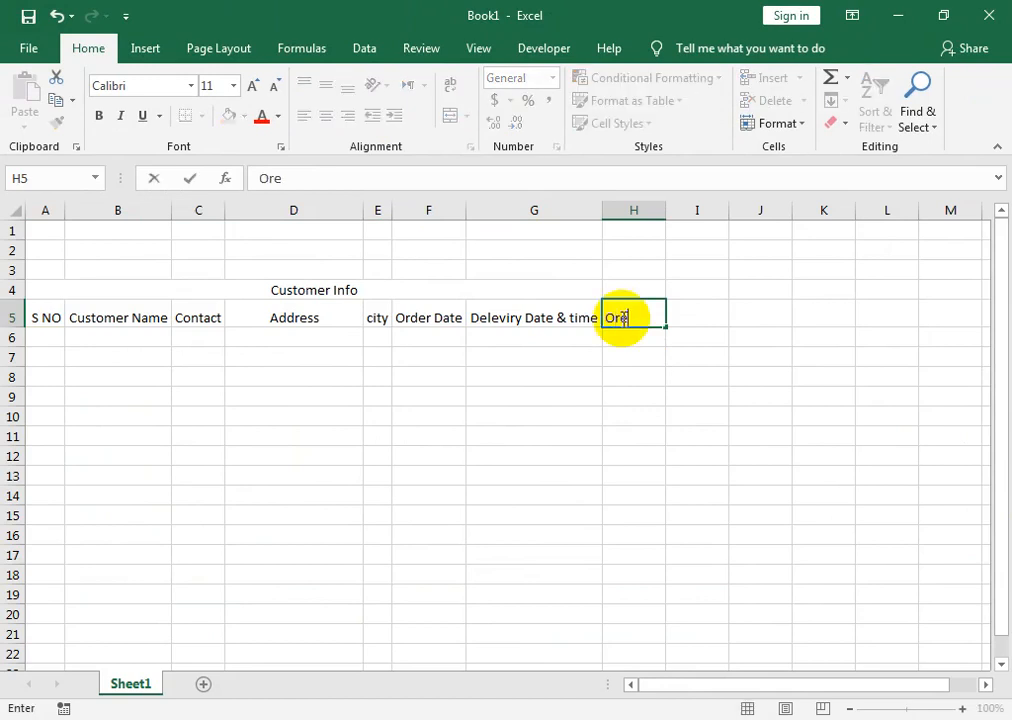
key("BackSpace")
key("BackSpace")
type("rder no")
key("Tab")
type("Inv")
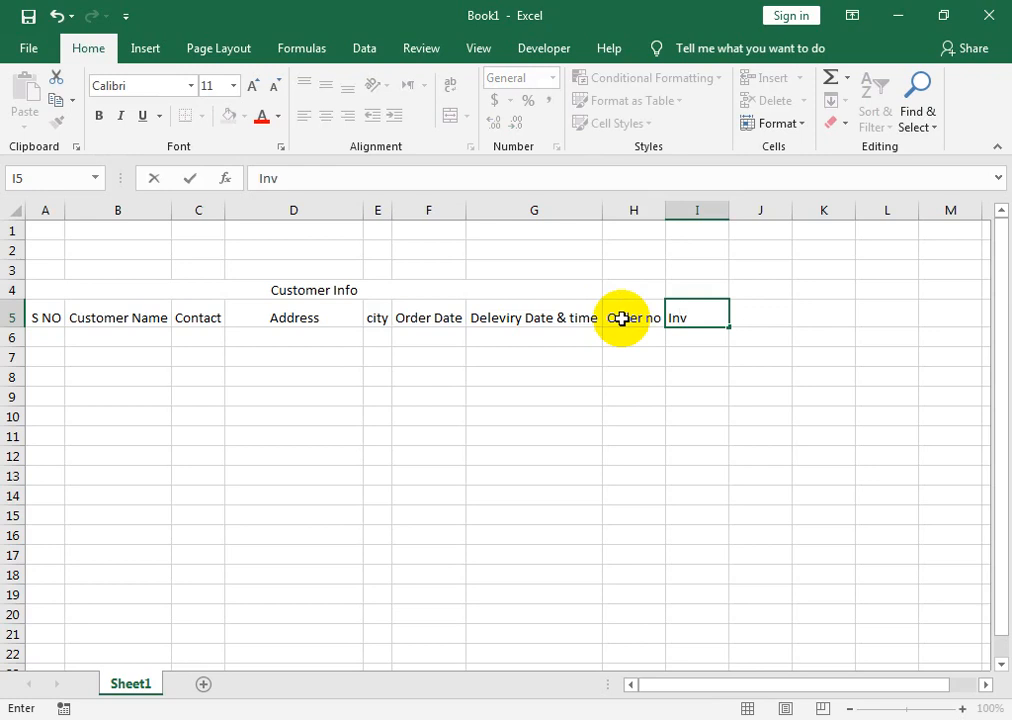
type("oice No")
key("Tab")
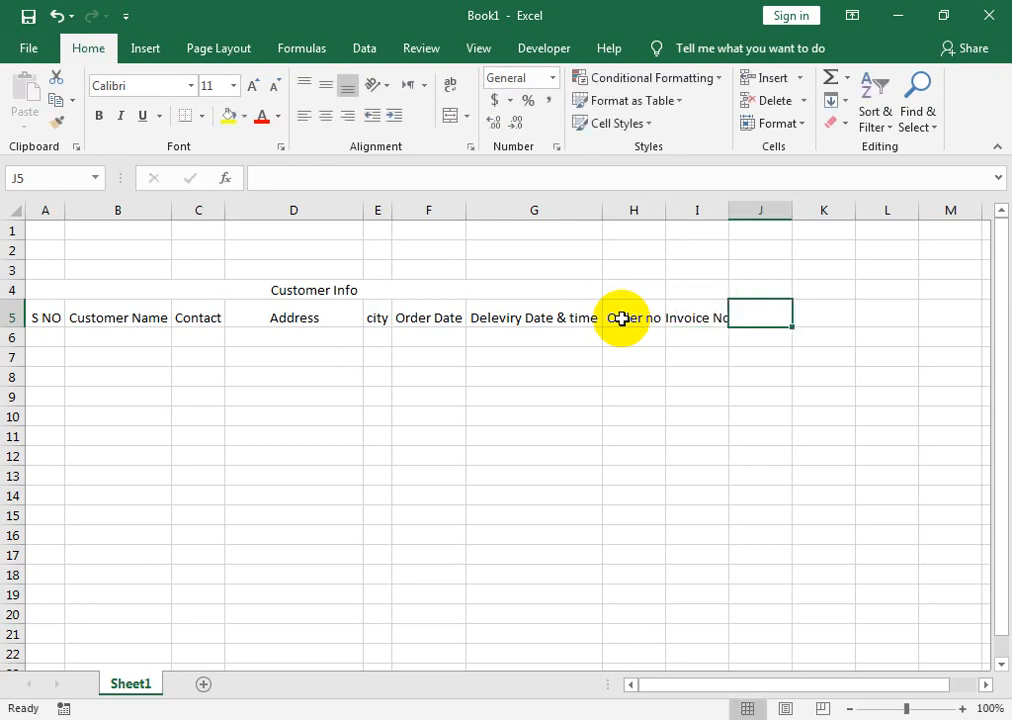
type("Prod")
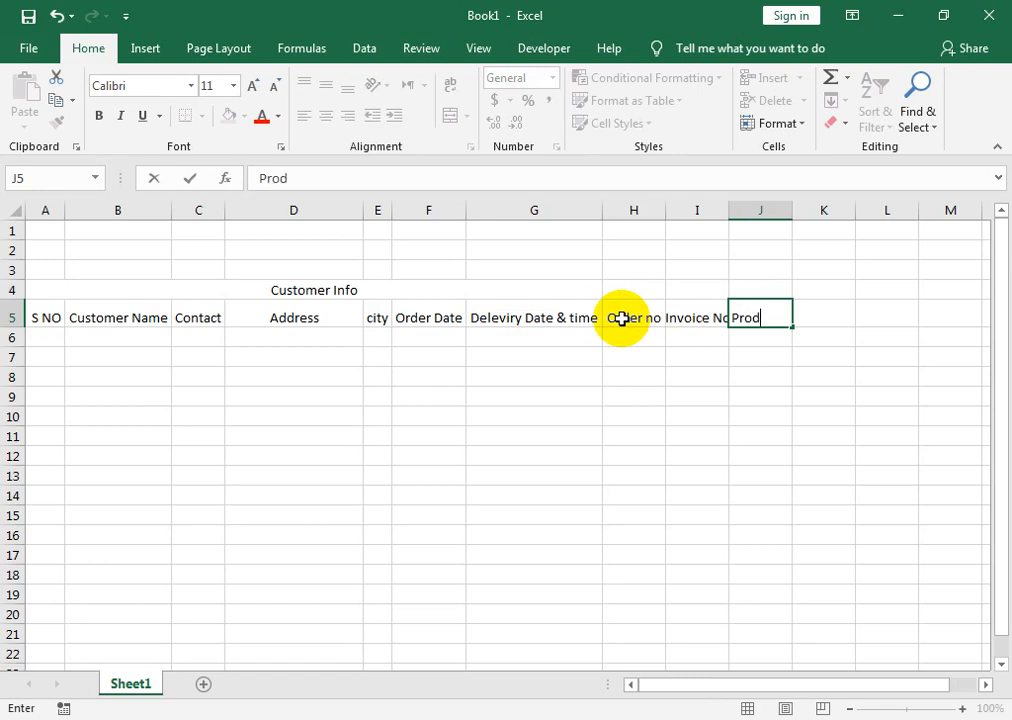
type("uct")
key("Tab")
type("Company")
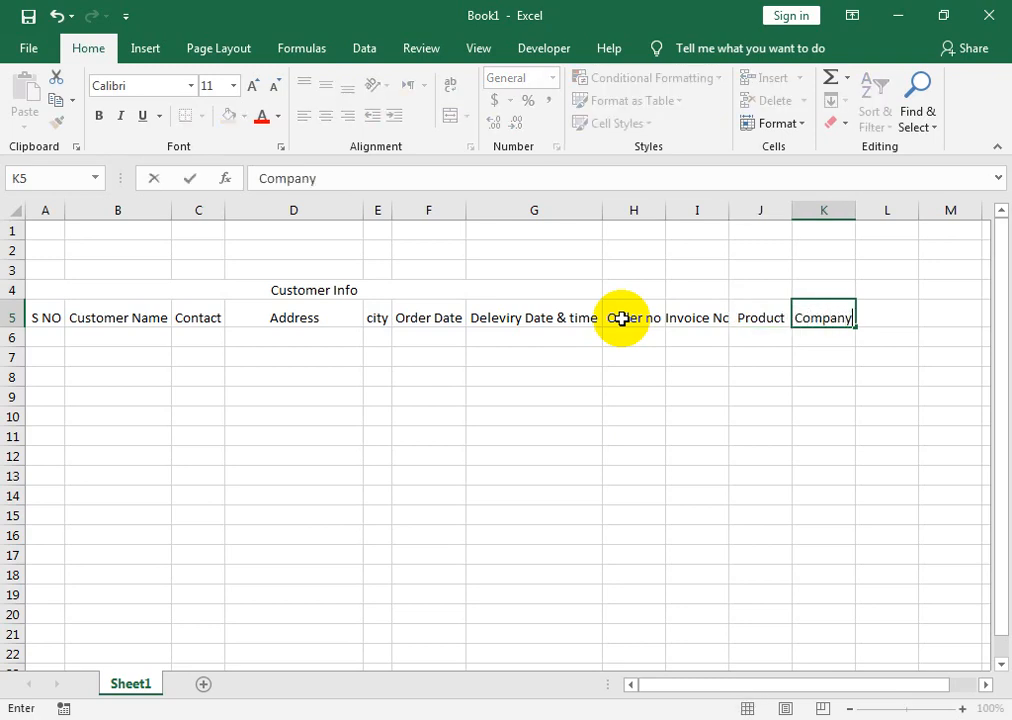
key("Tab")
type("Modal")
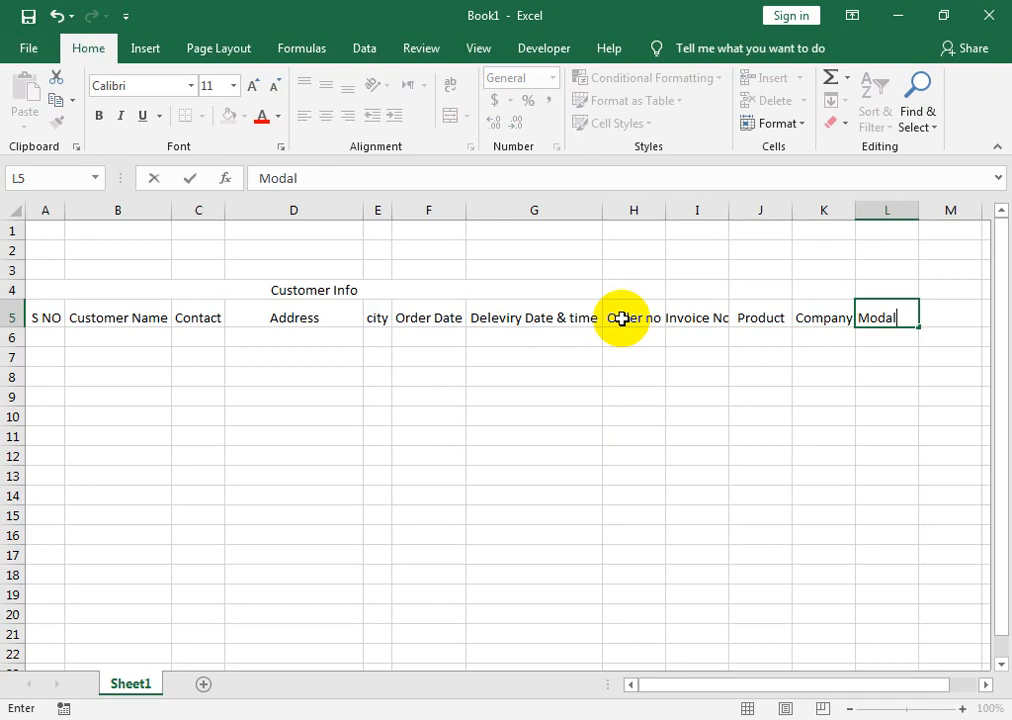
key("Tab")
type("Desc")
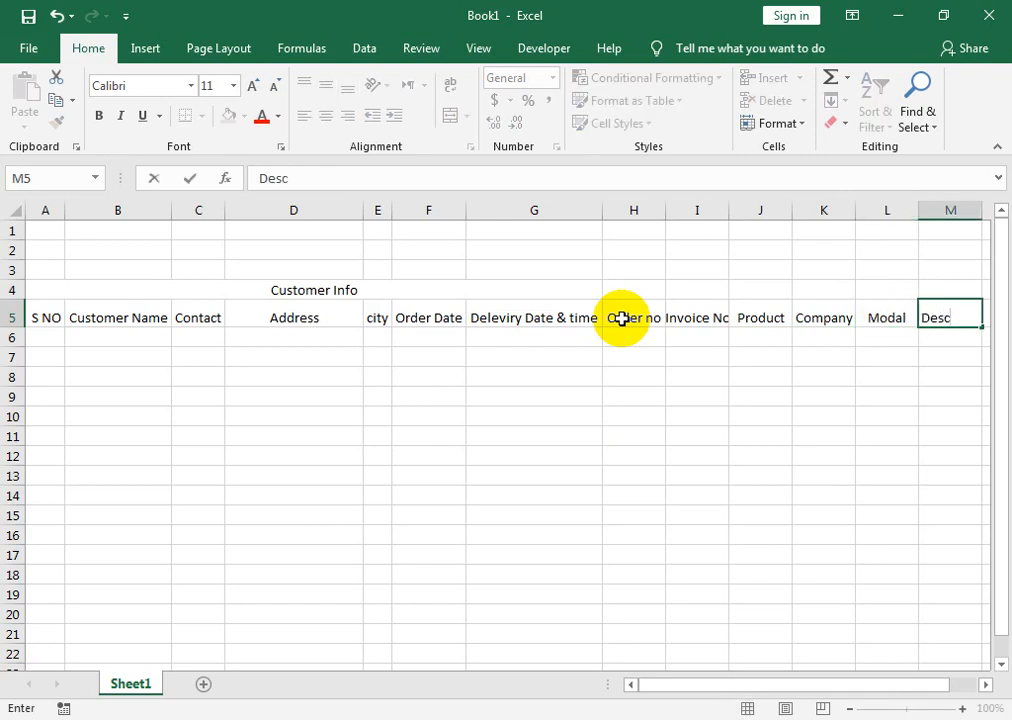
type("rption")
key("Tab")
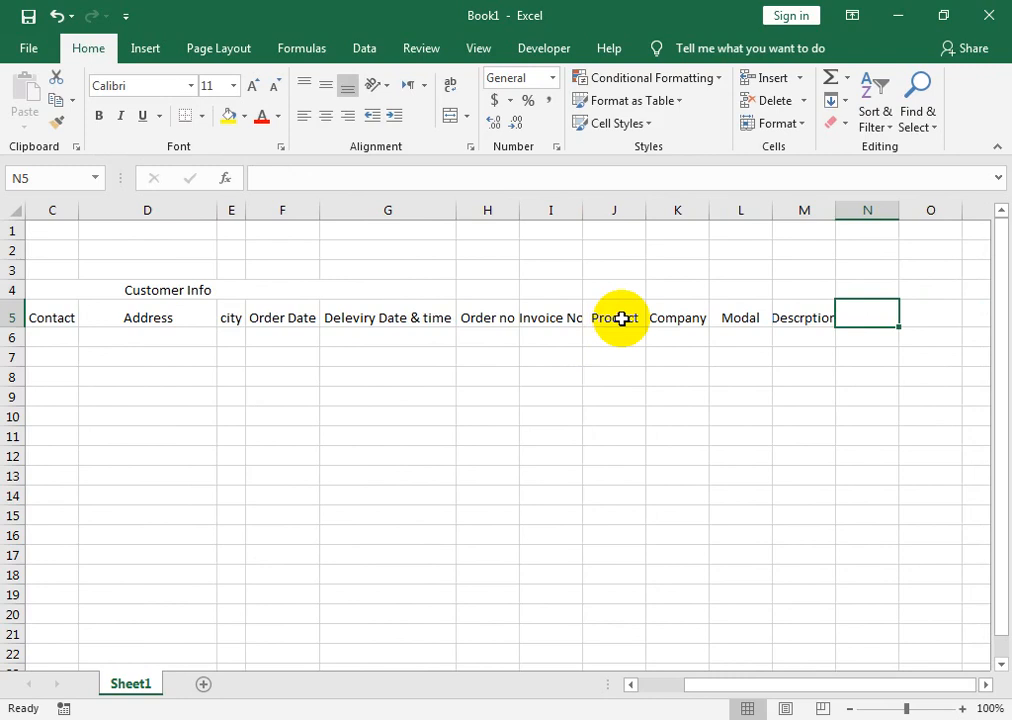
Step: Add headings Price, Qty, Amount and Dis next in row 5
type("Price")
key("Tab")
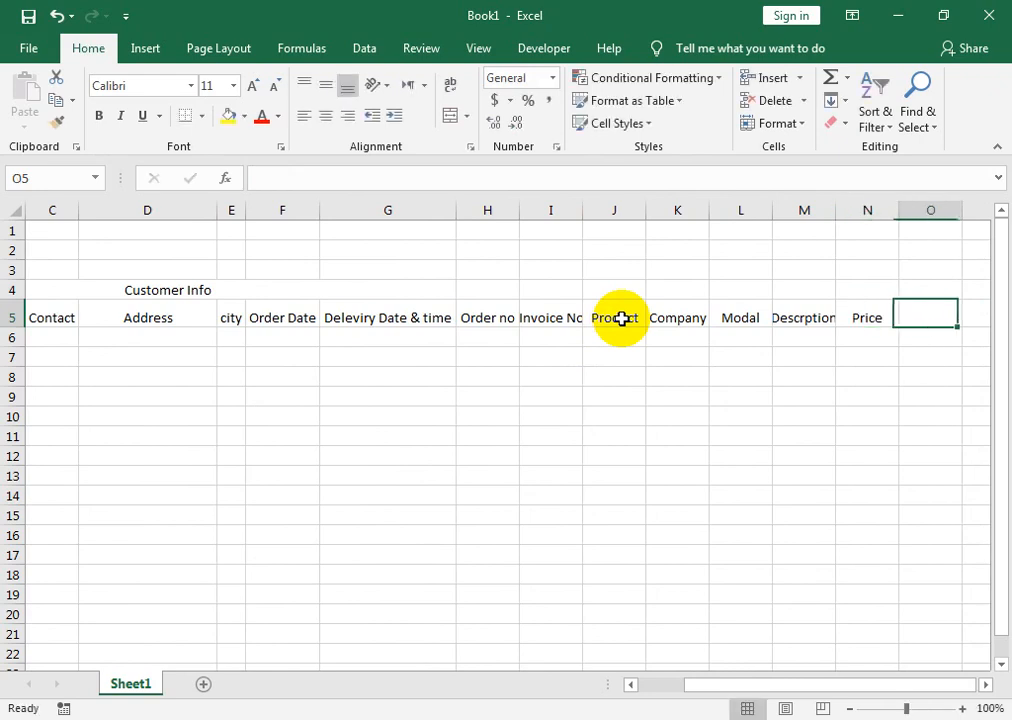
type("Qty")
key("Tab")
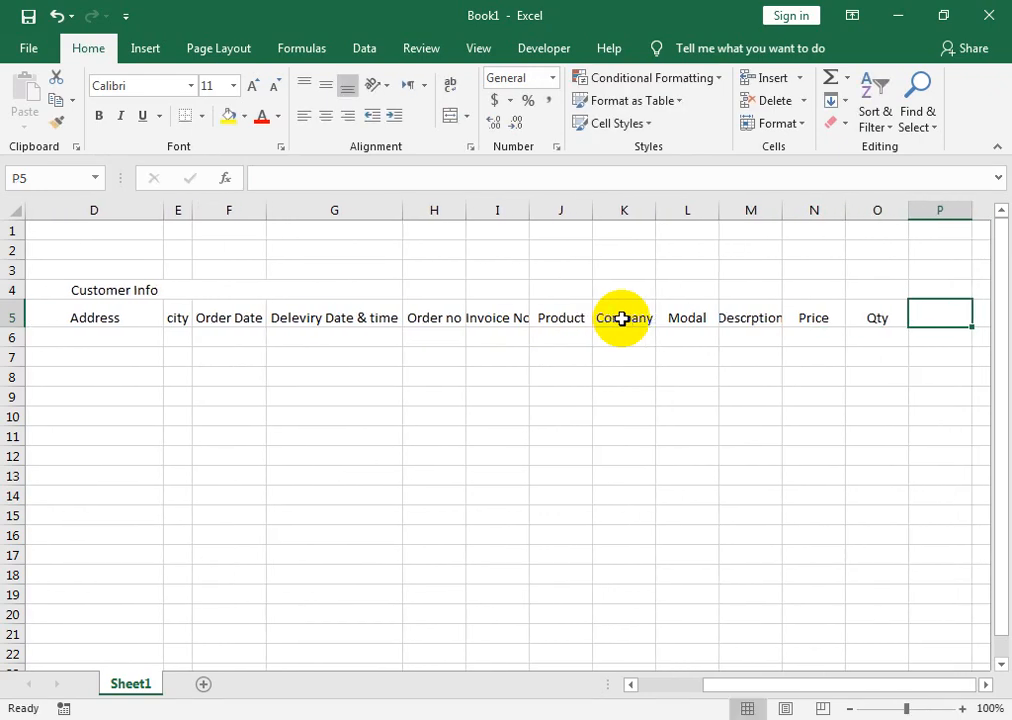
type("Amount")
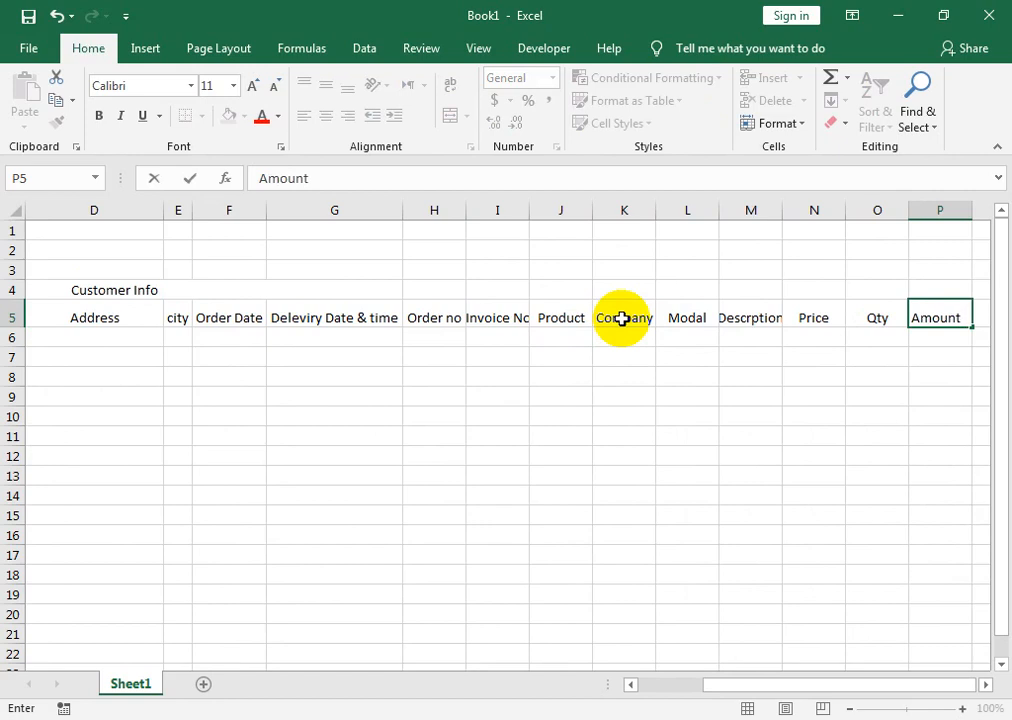
key("Tab")
type("Dis")
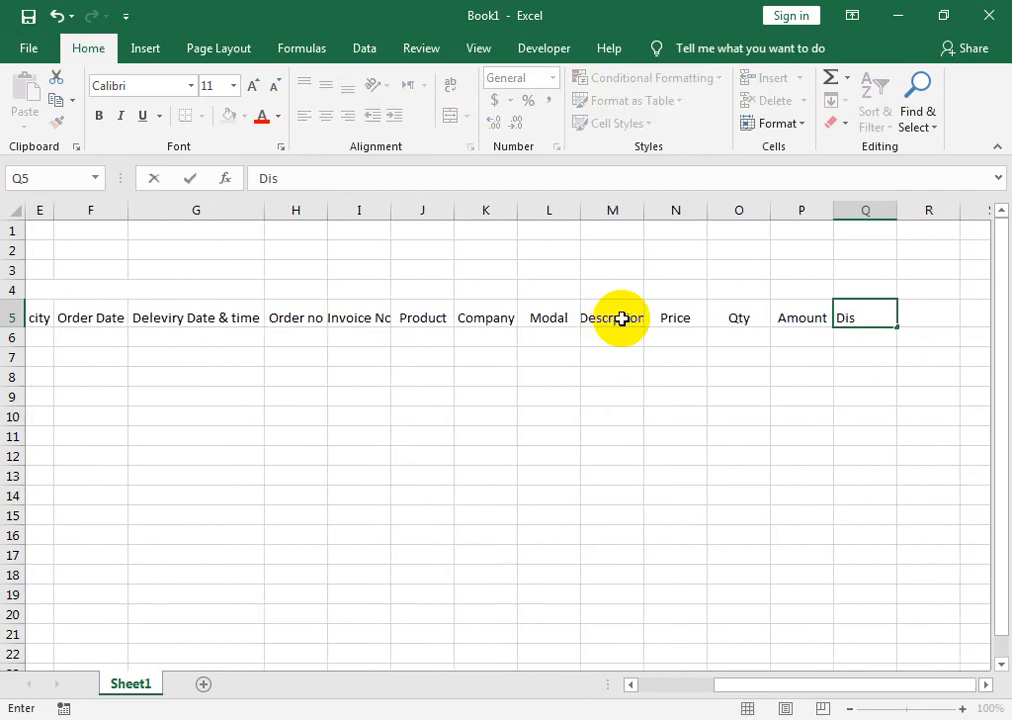
key("ctrl+Return")
key("Up")
key("Down")
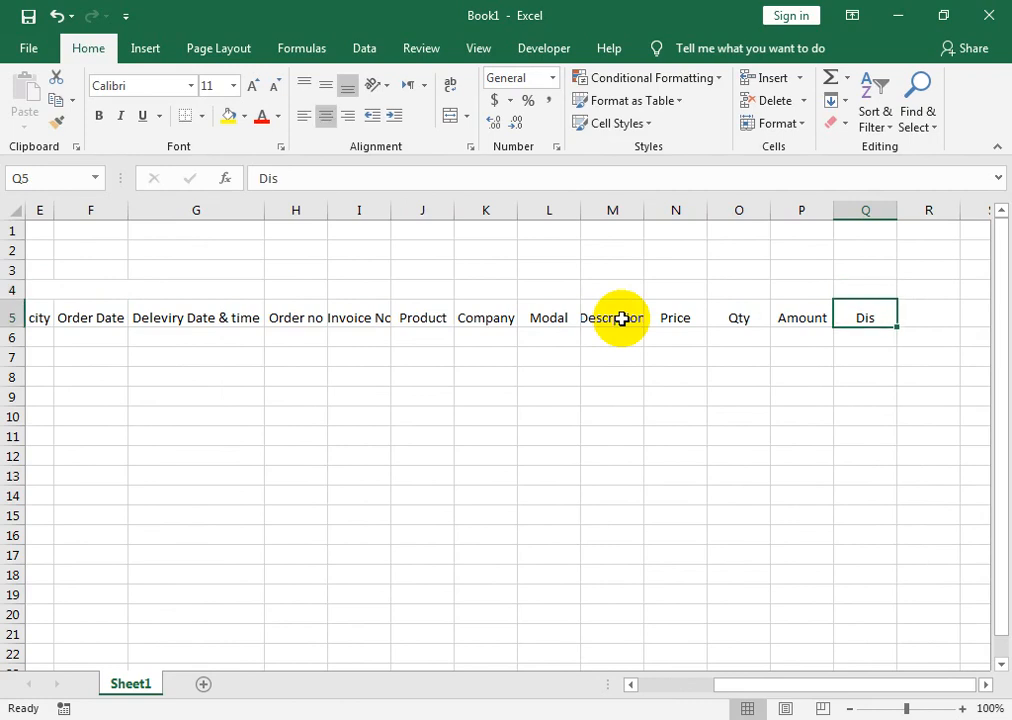
key("Right")
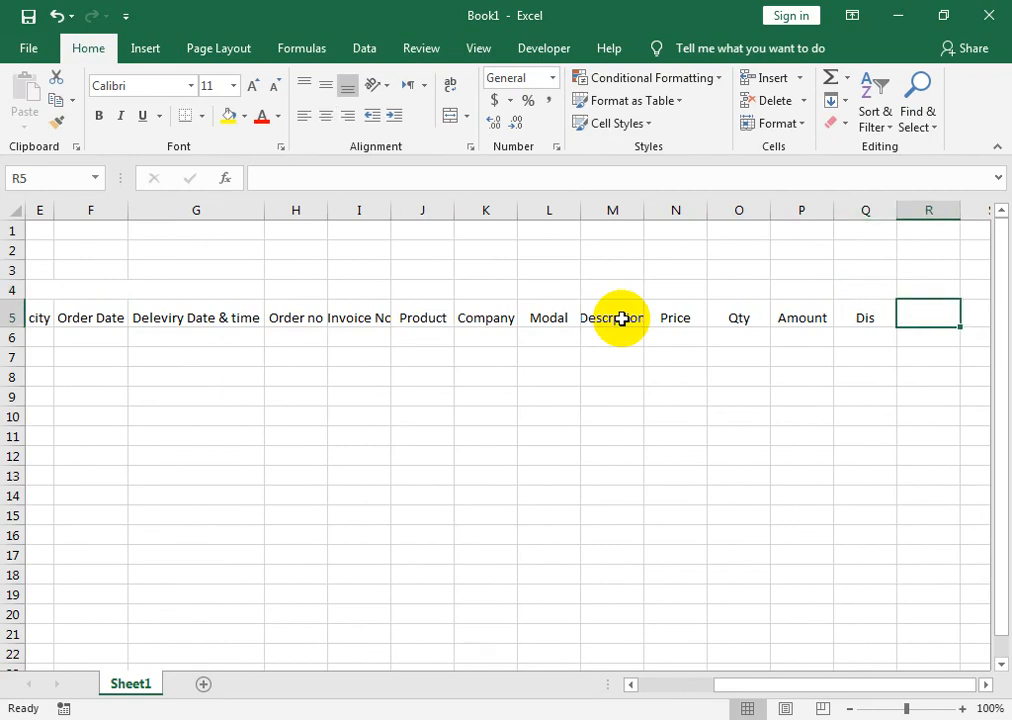
Step: Finish with Total, Tax, Delevriy Charges and Gran Total, then select A5:U5
type("Total")
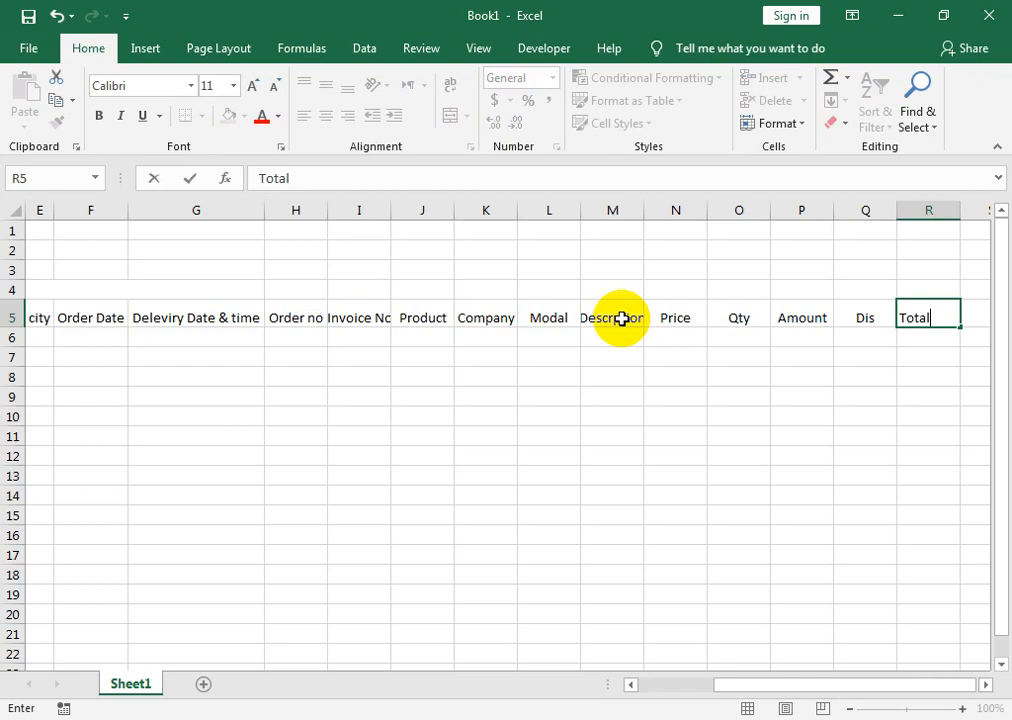
key("Tab")
type("Ta")
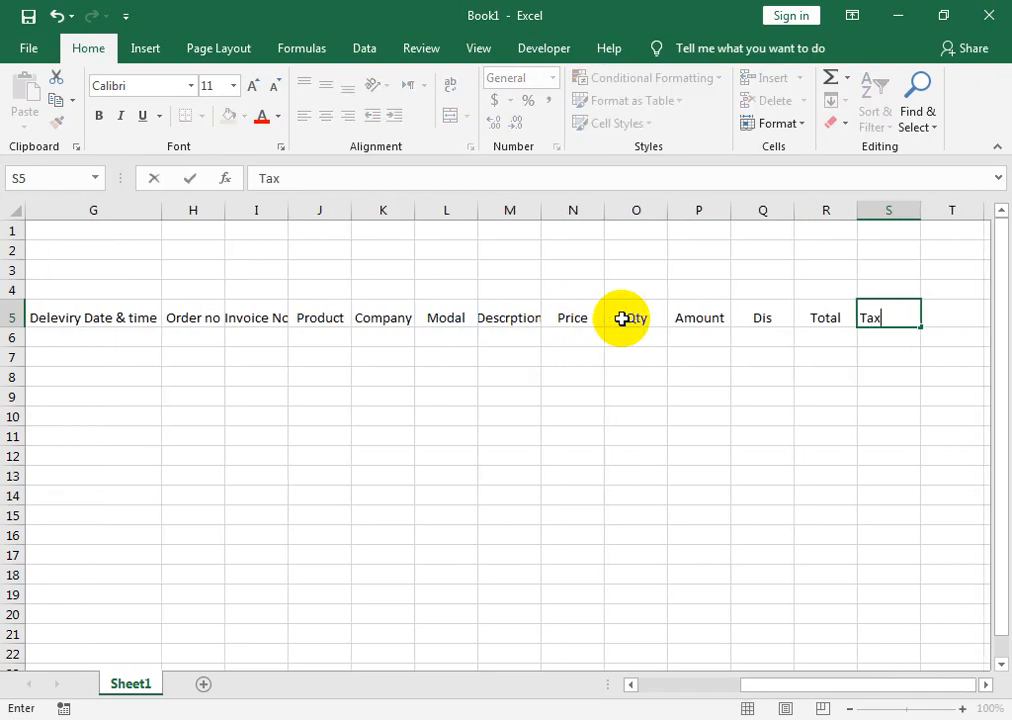
key("Tab")
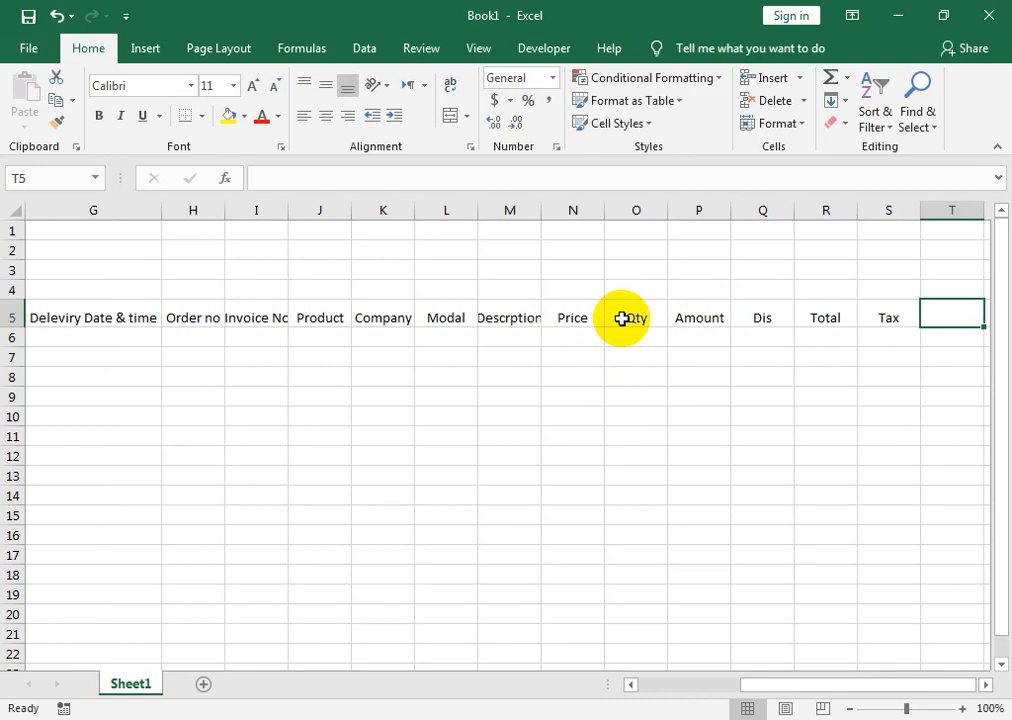
type("Del")
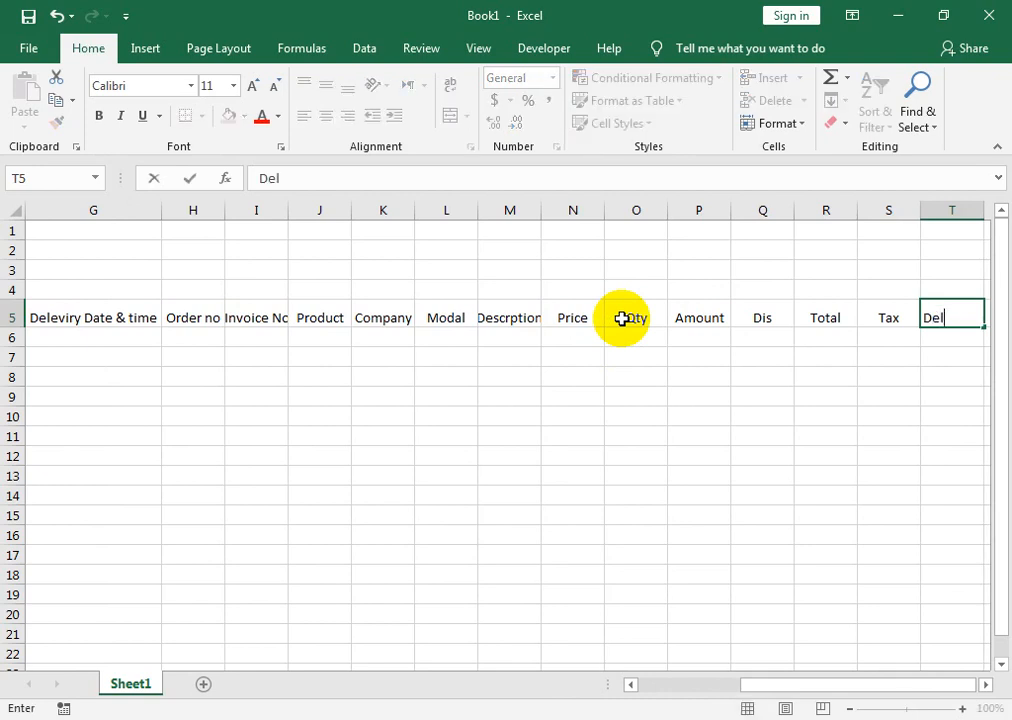
type("evriy Charges")
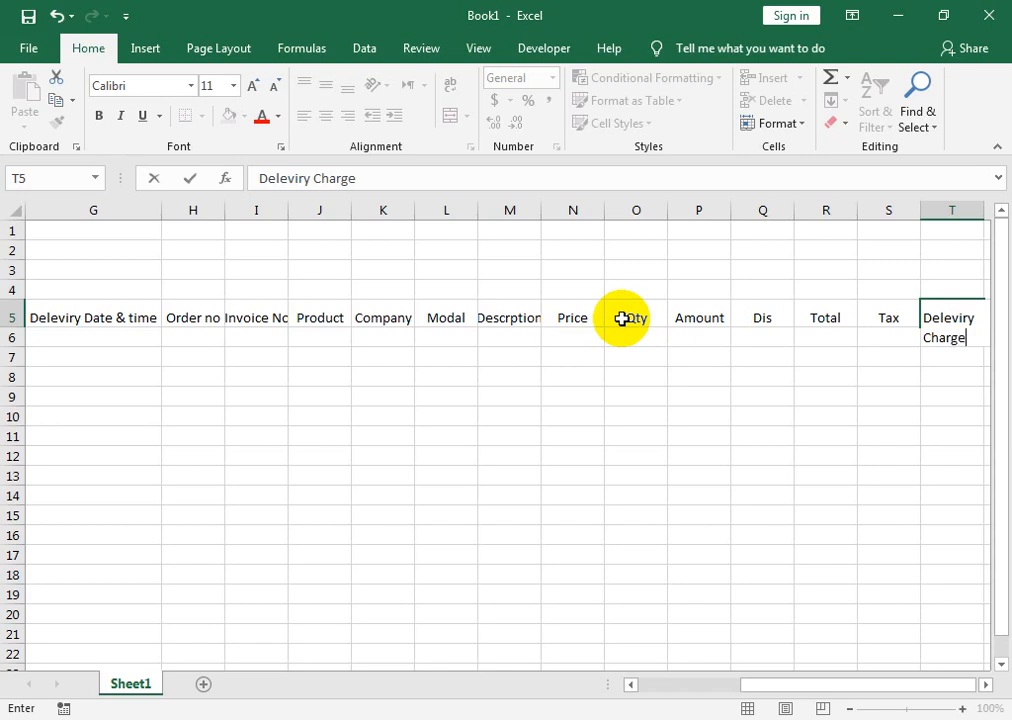
key("Tab")
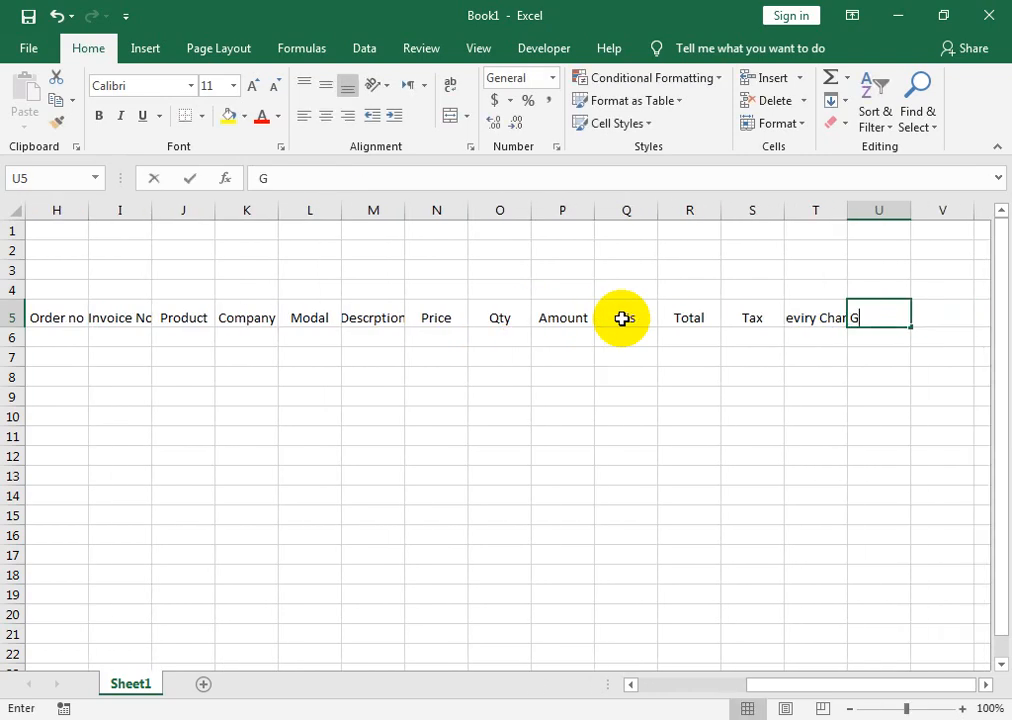
type("Gran t")
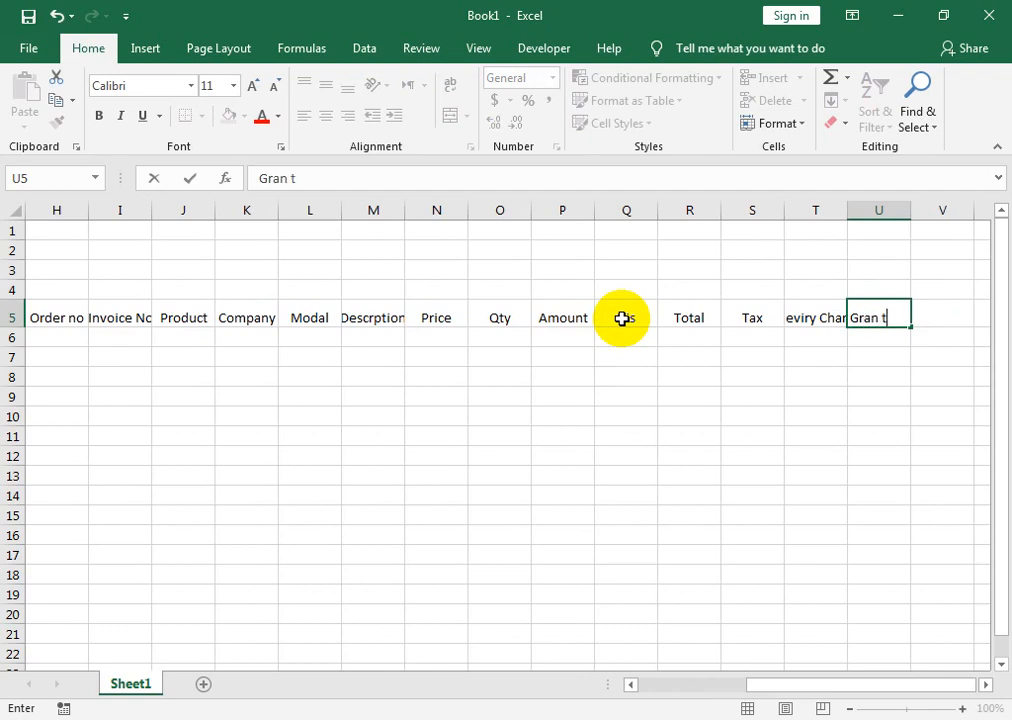
type("Totaa")
key("Tab")
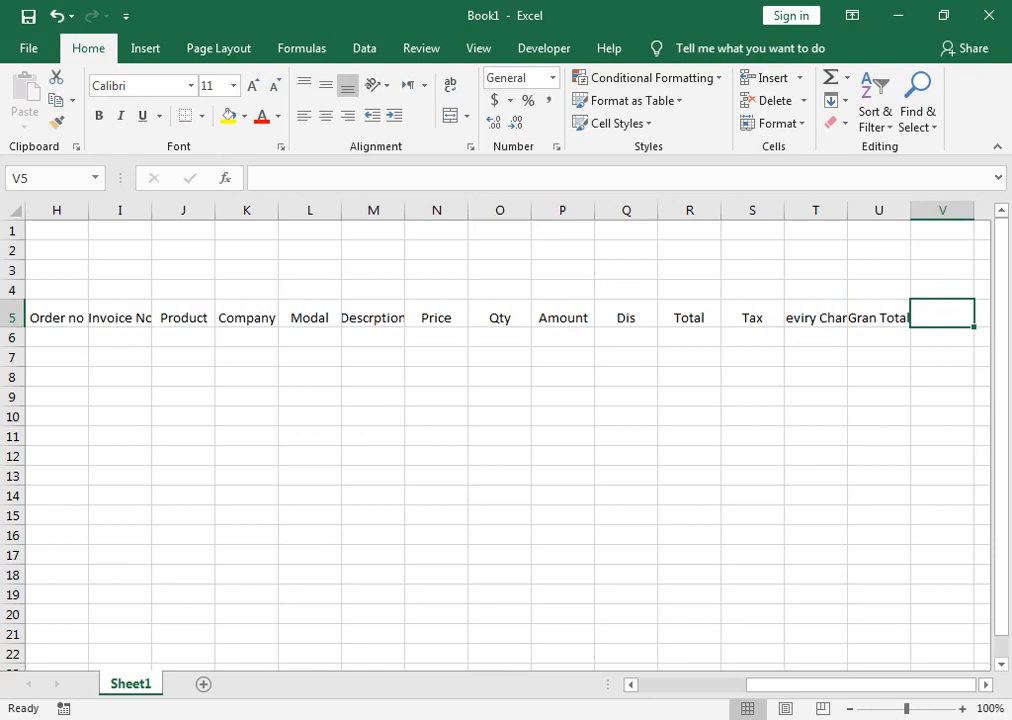
key("Left")
key("Left")
key("Left")
key("Left")
key("Left")
key("Left")
key("Left")
key("Left")
key("Right")
key("Right")
key("Right")
key("Right")
key("Right")
key("Right")
key("Right")
key("Right")
key("Left")
key("ctrl+shift+Left")
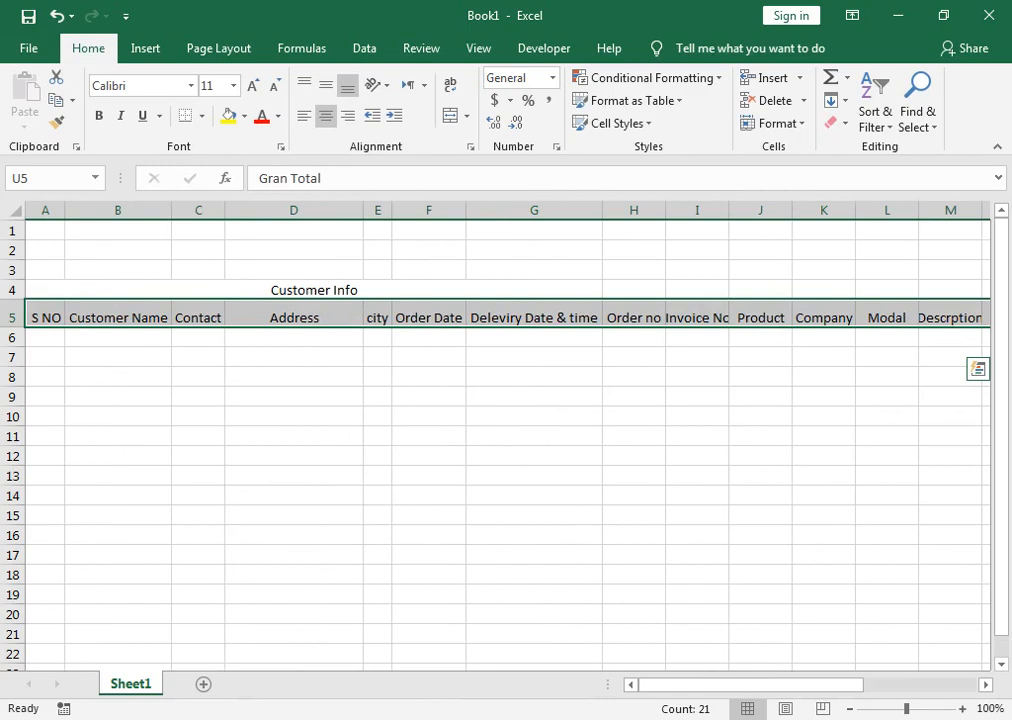
Step: AutoFit row 5 height and all header column widths, then make row 5 slightly taller
left_click(778, 131)
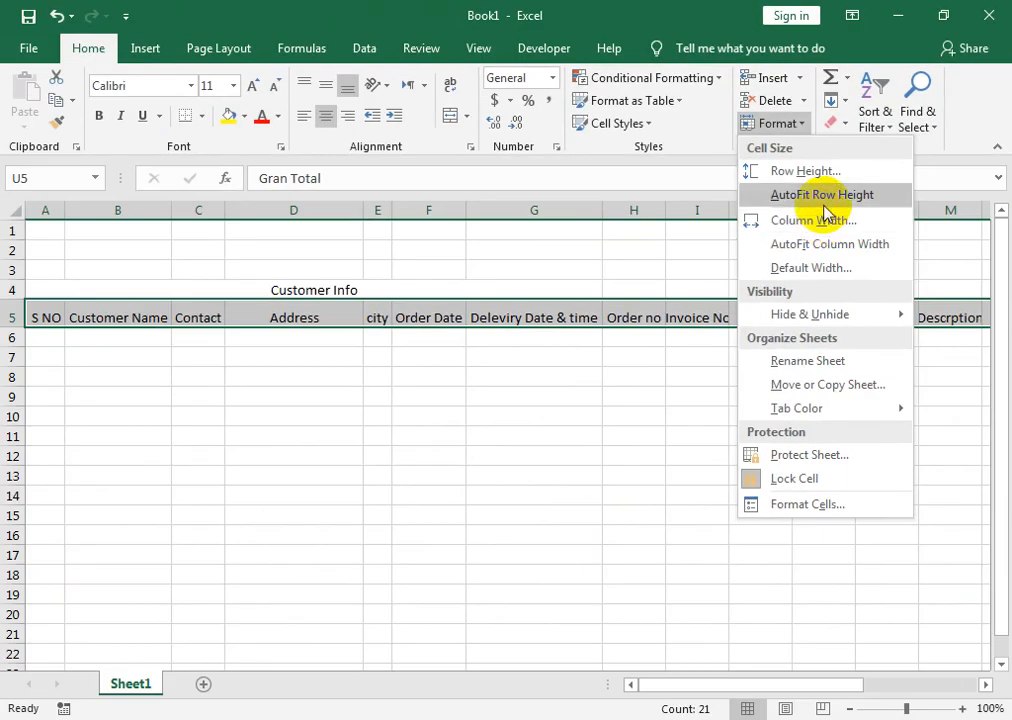
left_click(660, 381)
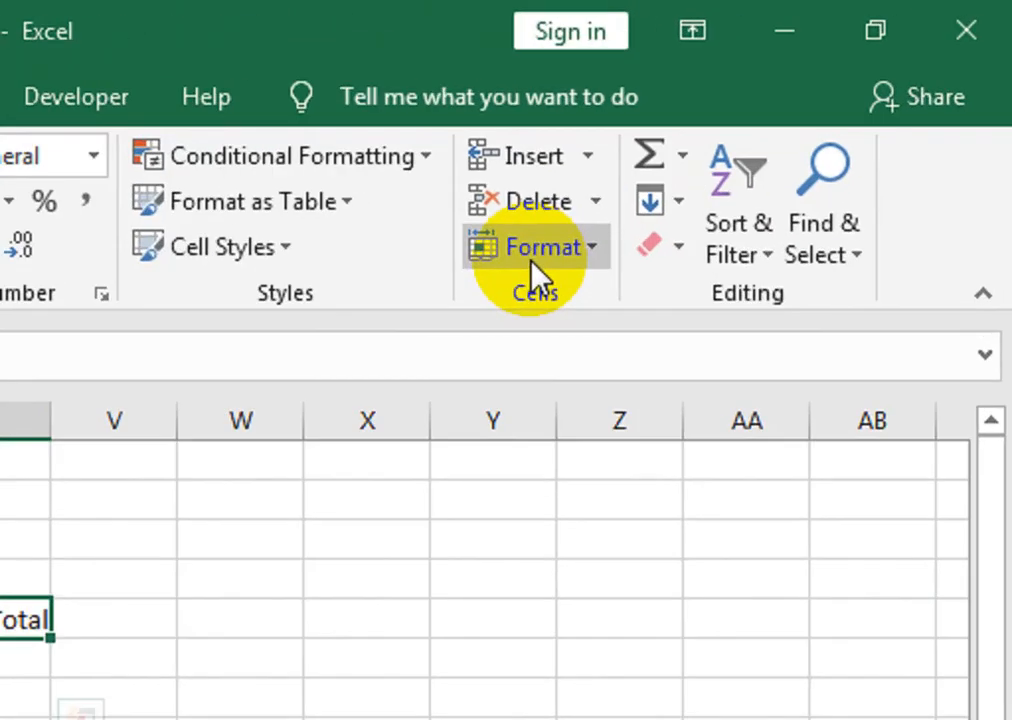
left_click(778, 130)
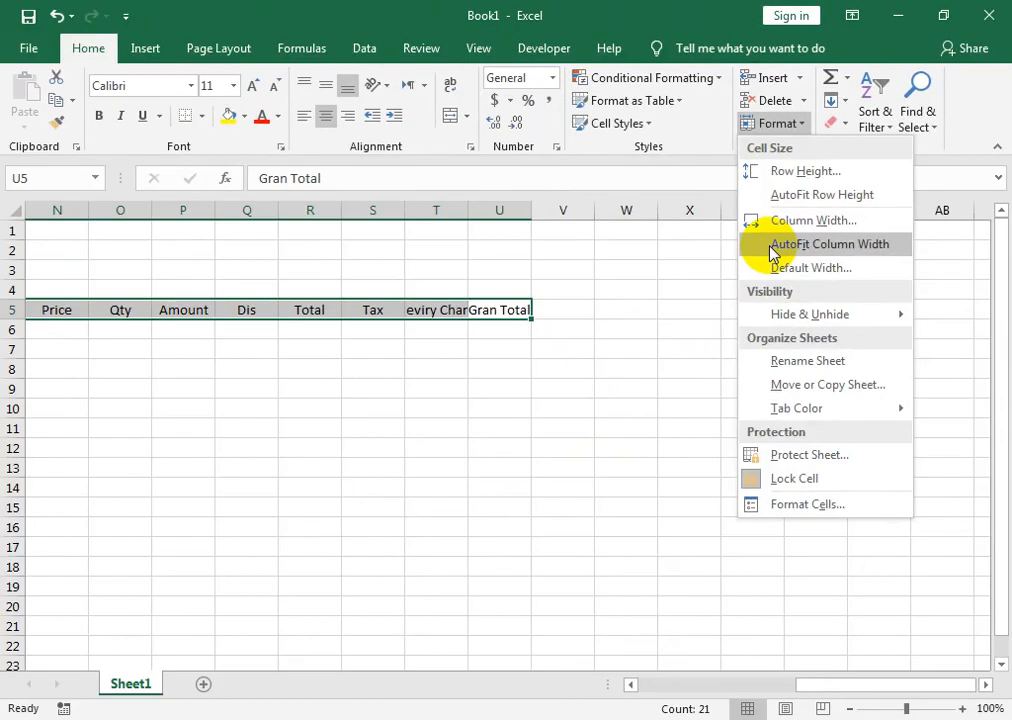
left_click(524, 490)
left_click_drag(854, 689, 652, 690)
left_click_drag(9, 320, 9, 332)
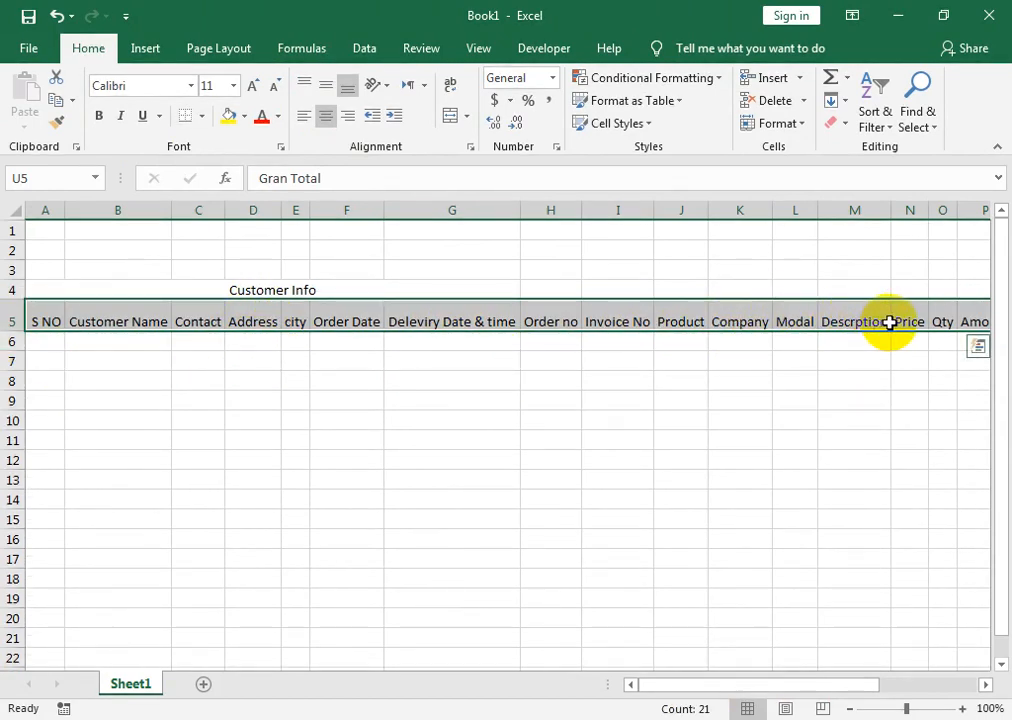
Step: Fill serial numbers 1 through 7 down A6:A12
left_click(37, 340)
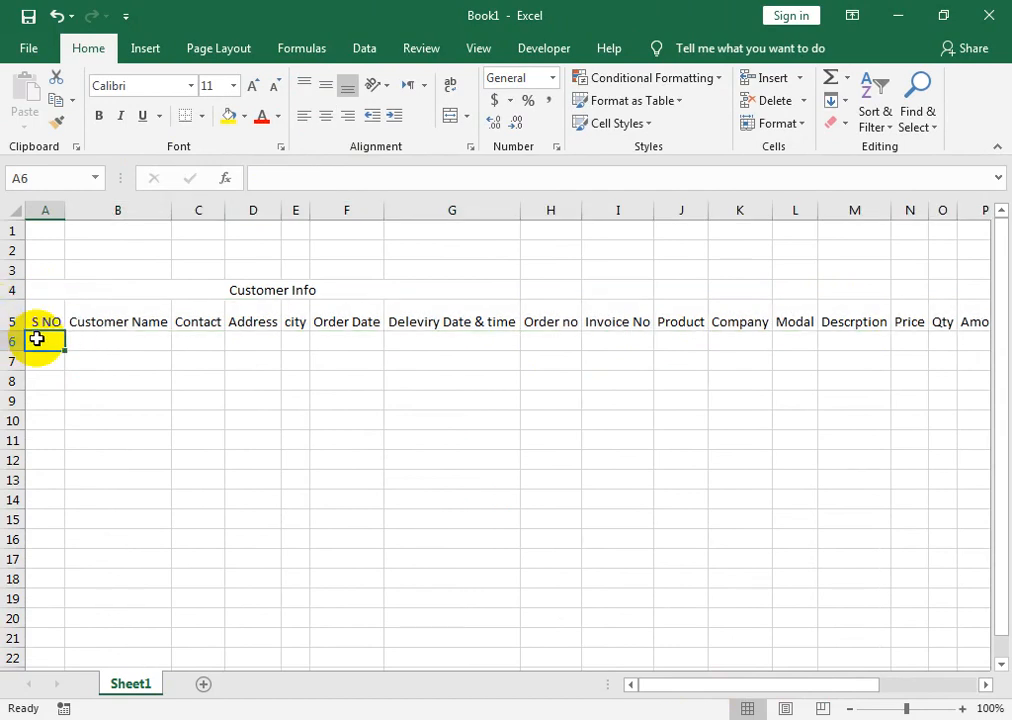
type("1")
key("Return")
type("2")
key("Return")
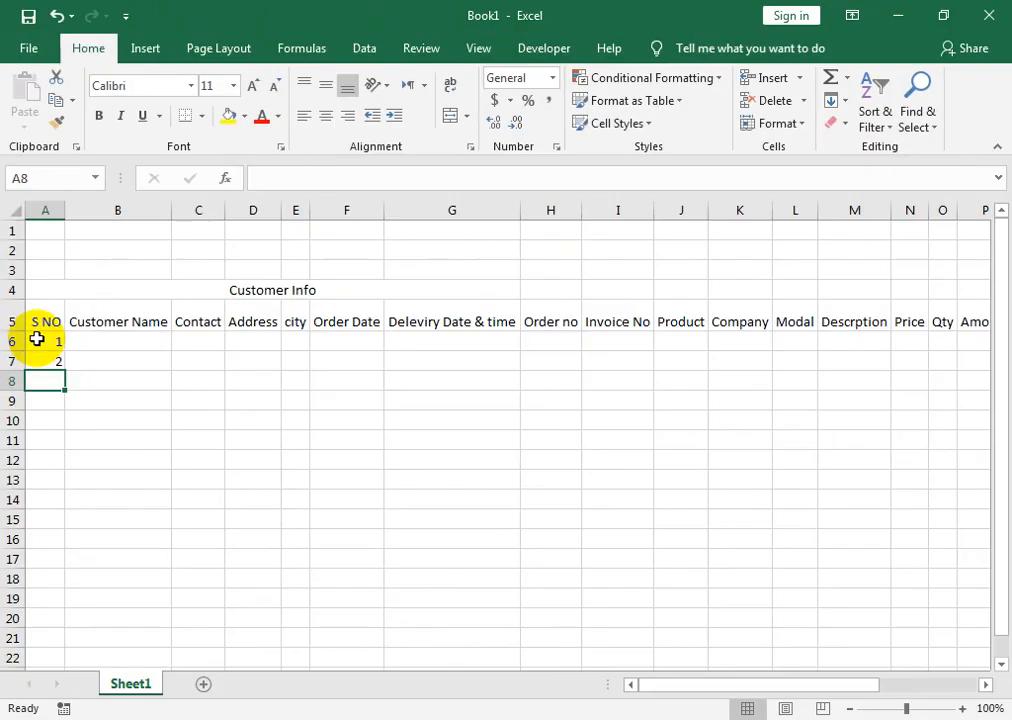
left_click_drag(37, 340, 47, 362)
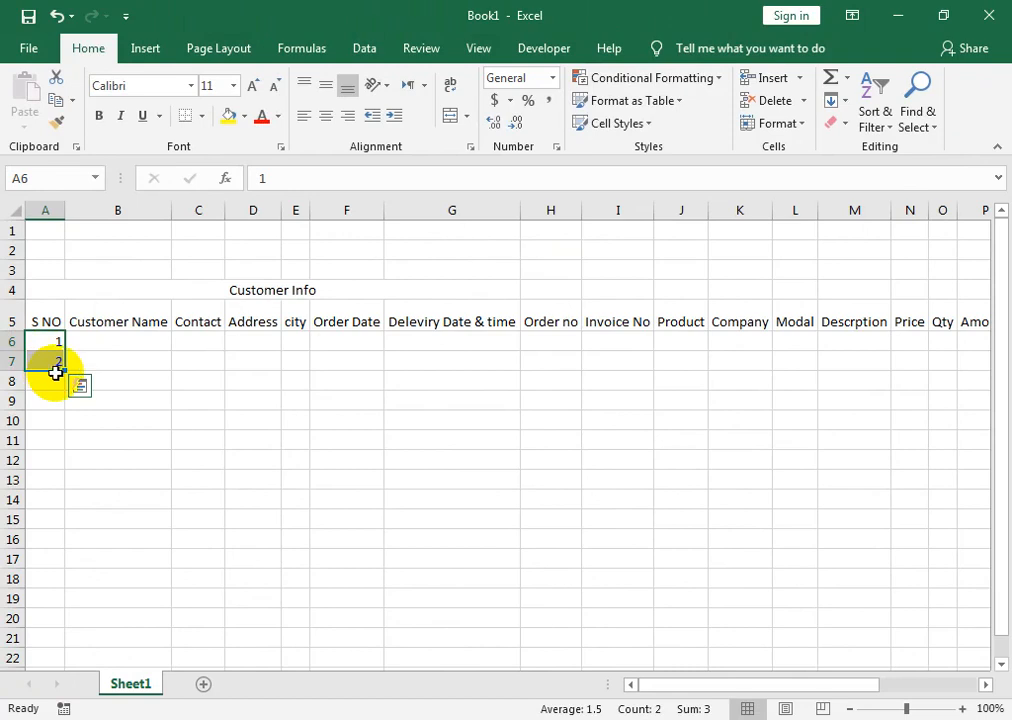
left_click_drag(60, 368, 50, 470)
Step: Enter the first four customers' names in B6:B9
left_click(111, 348)
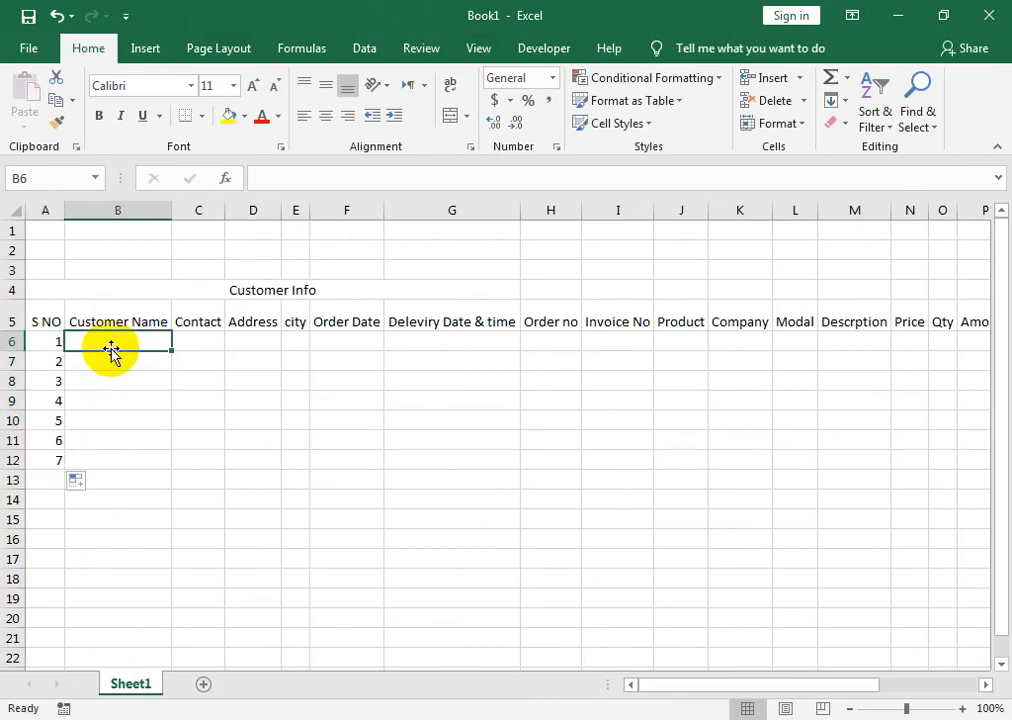
type("a")
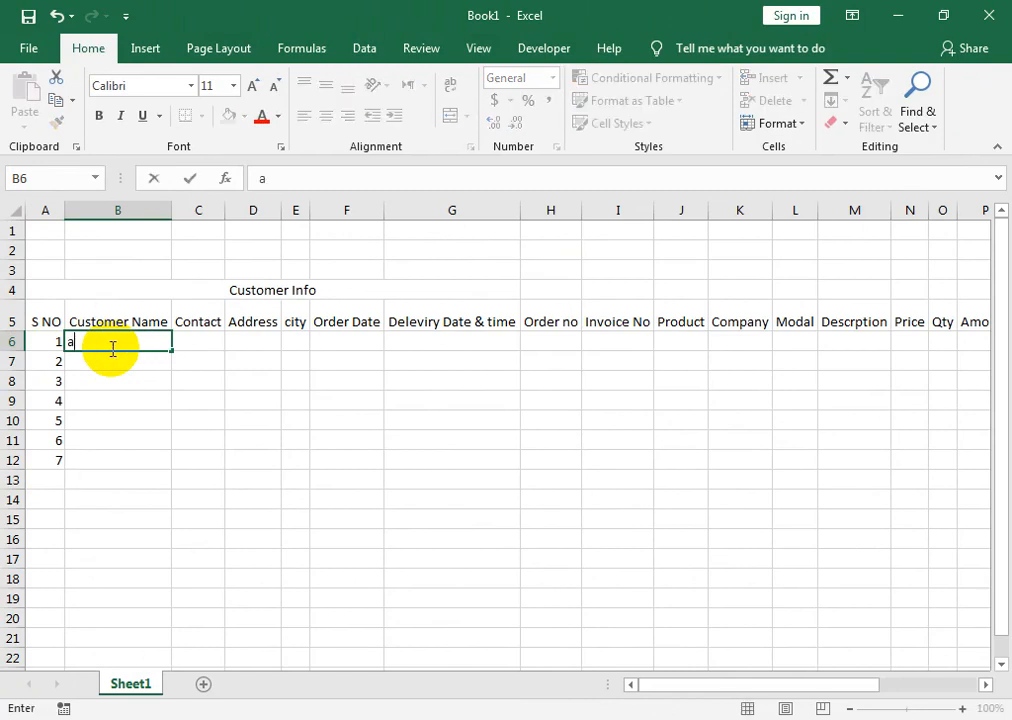
type("as")
key("BackSpace")
key("BackSpace")
key("BackSpace")
type("Asad Qureshi")
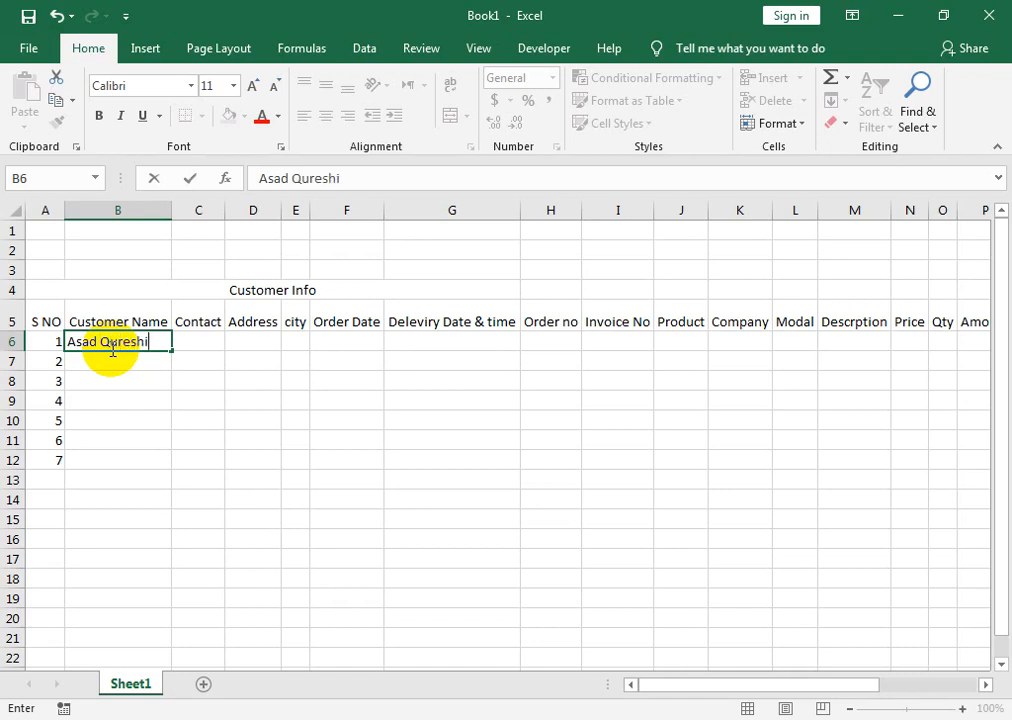
key("Return")
type("A")
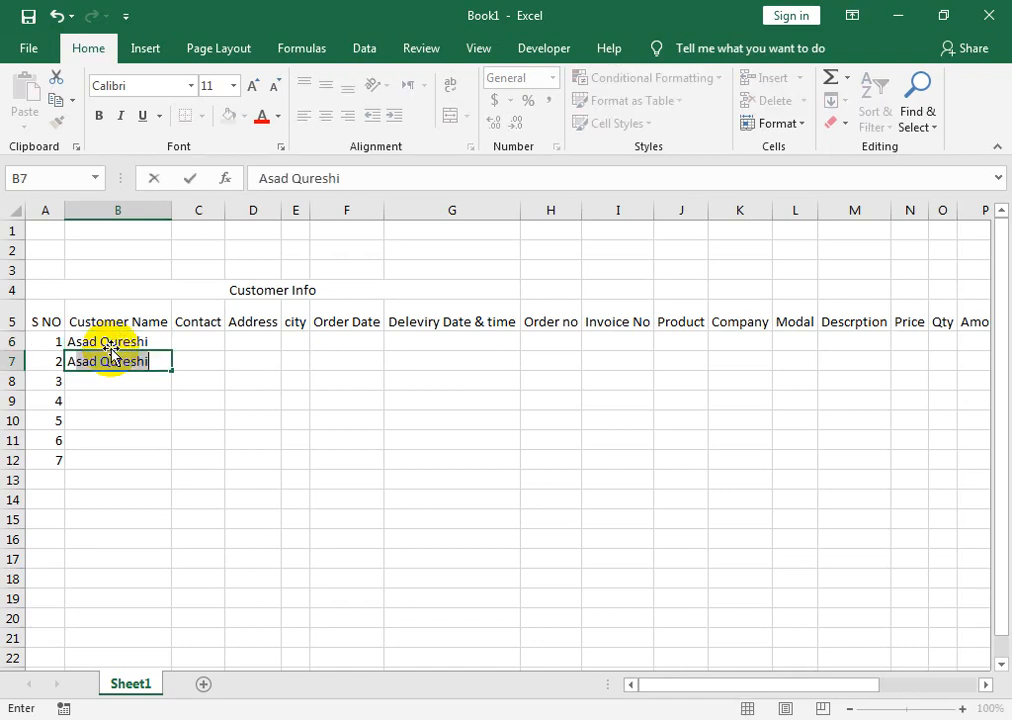
type("hmed raza")
key("Return")
type("waqas anwar")
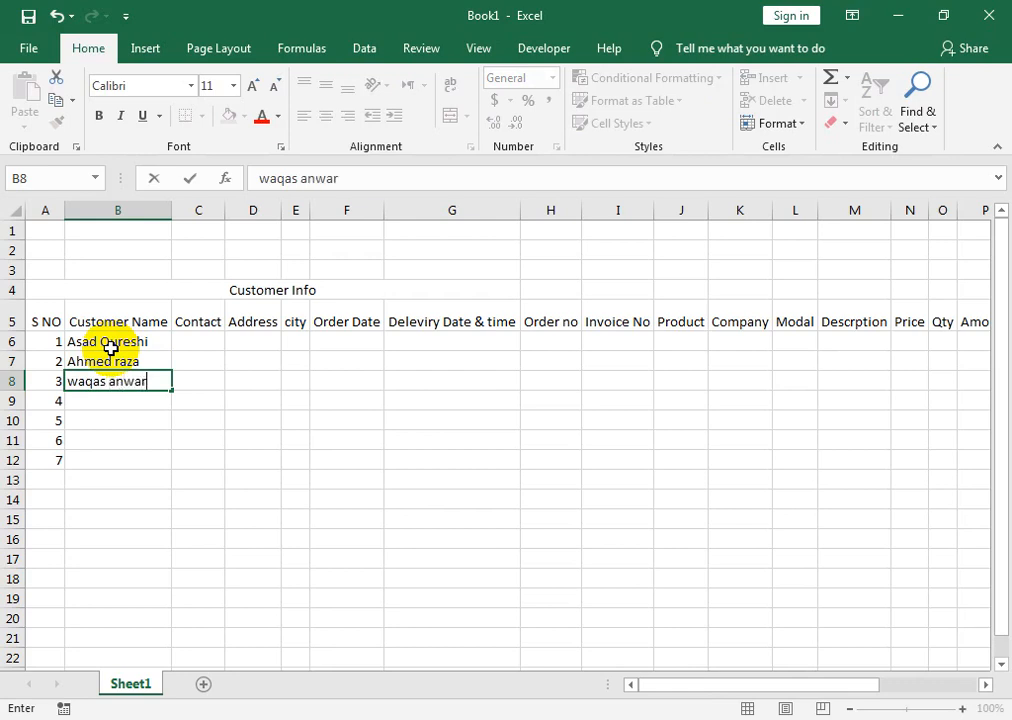
key("Return")
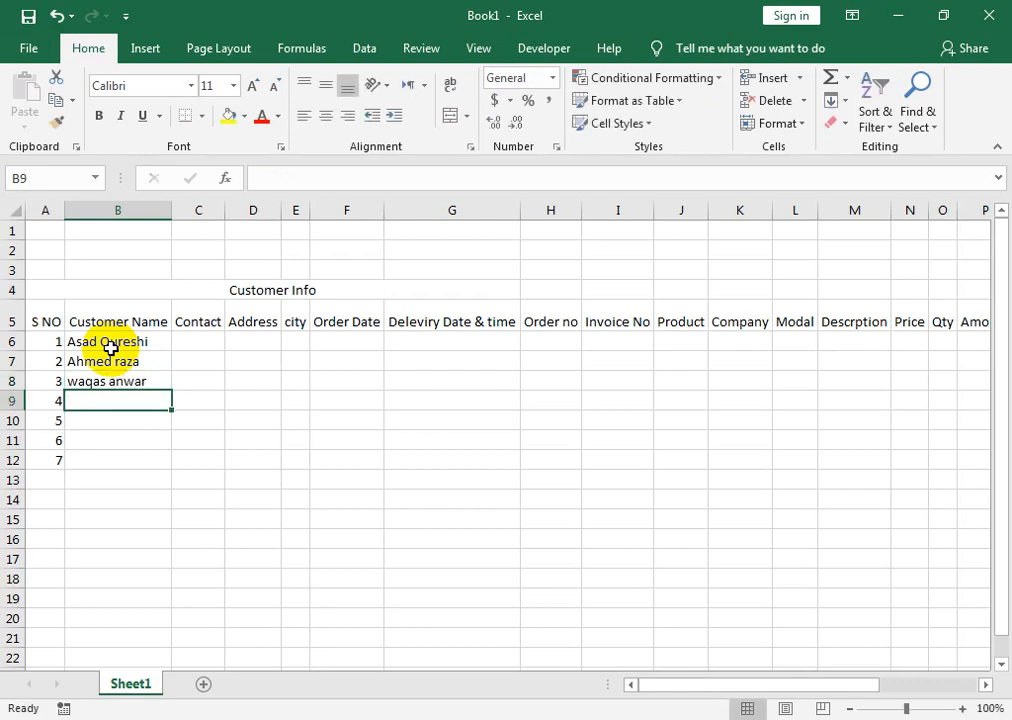
type("rehan hashmi")
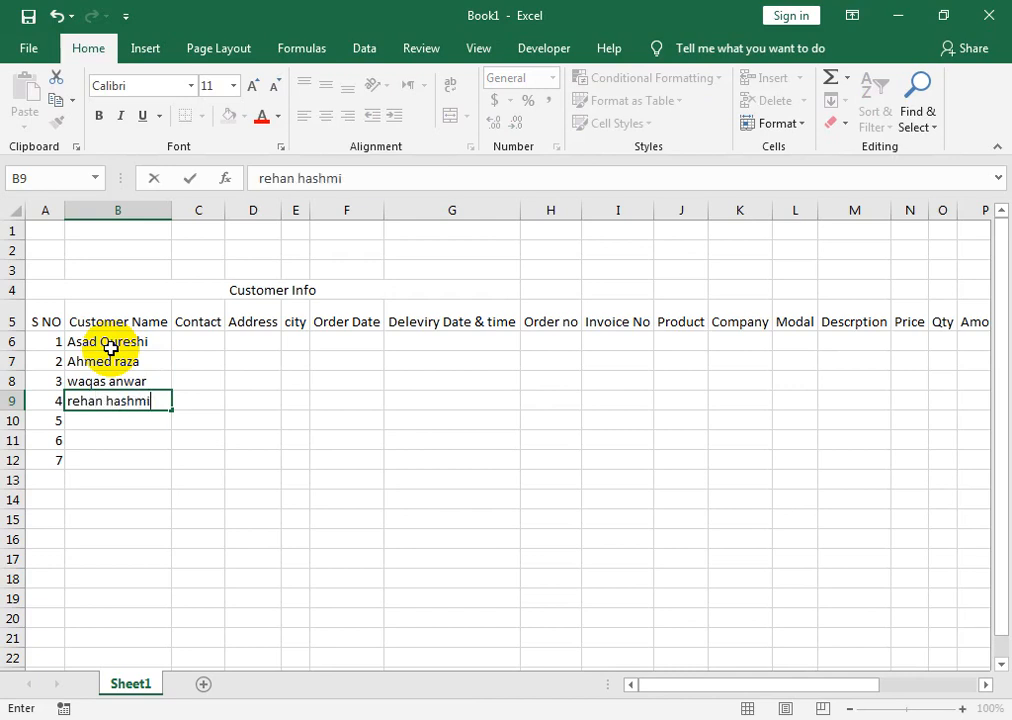
key("Return")
Step: Enter the remaining three customers' names in B10:B12
type("imran ")
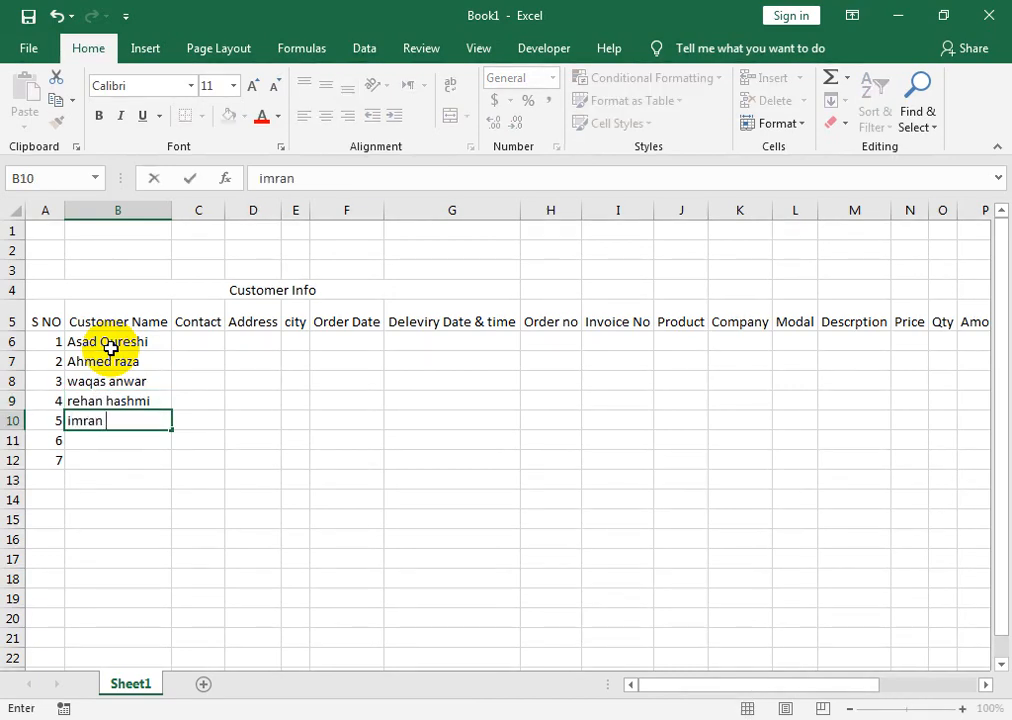
type("qureshi")
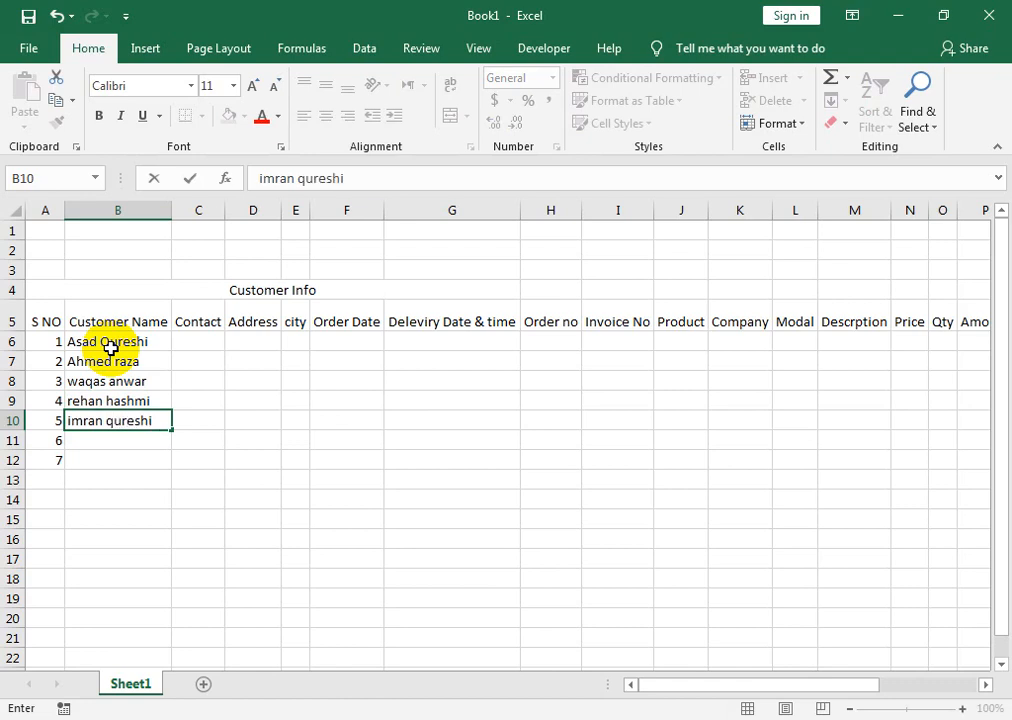
key("Return")
type("irfan")
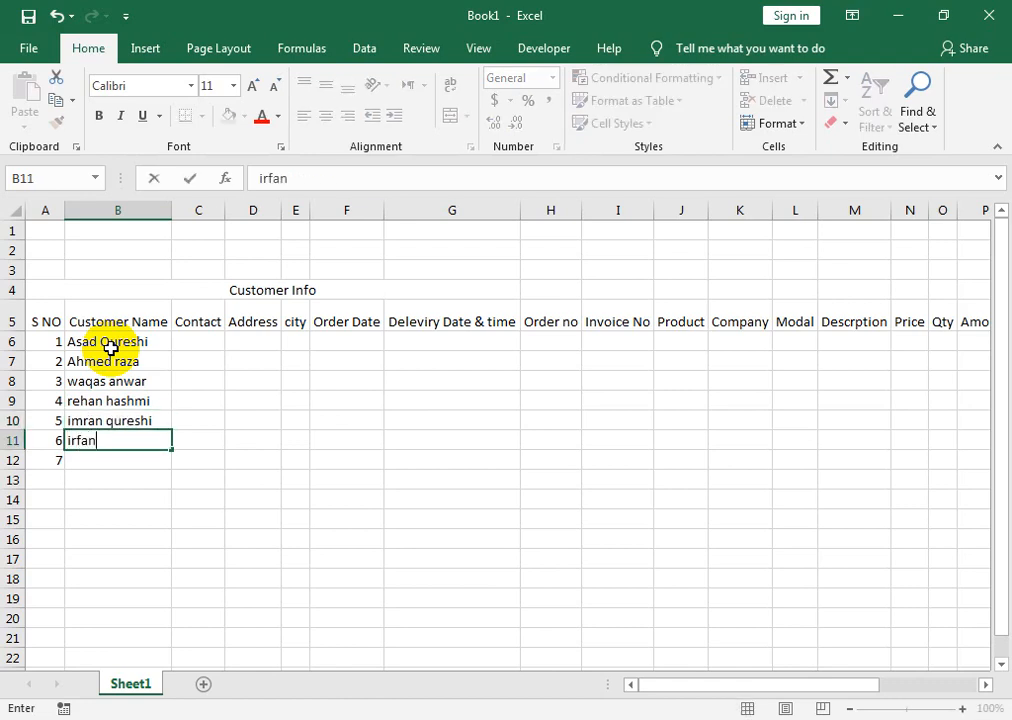
key("Return")
type("ali")
key("Tab")
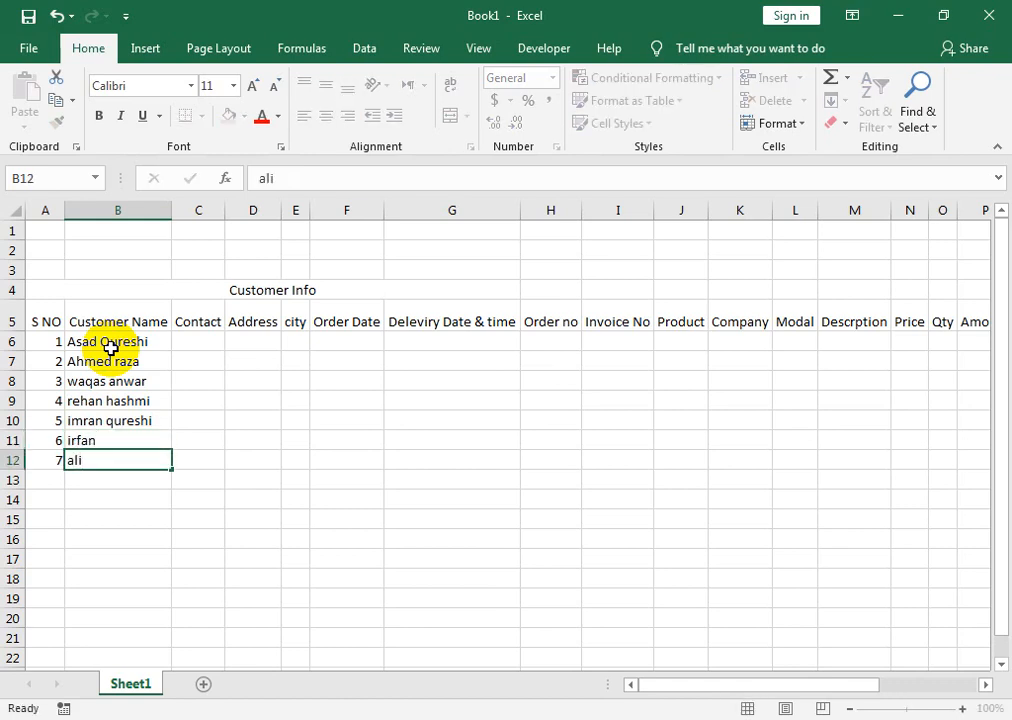
key("Up")
key("Up")
key("Up")
key("Up")
key("Up")
key("Down")
key("Down")
key("Down")
key("Down")
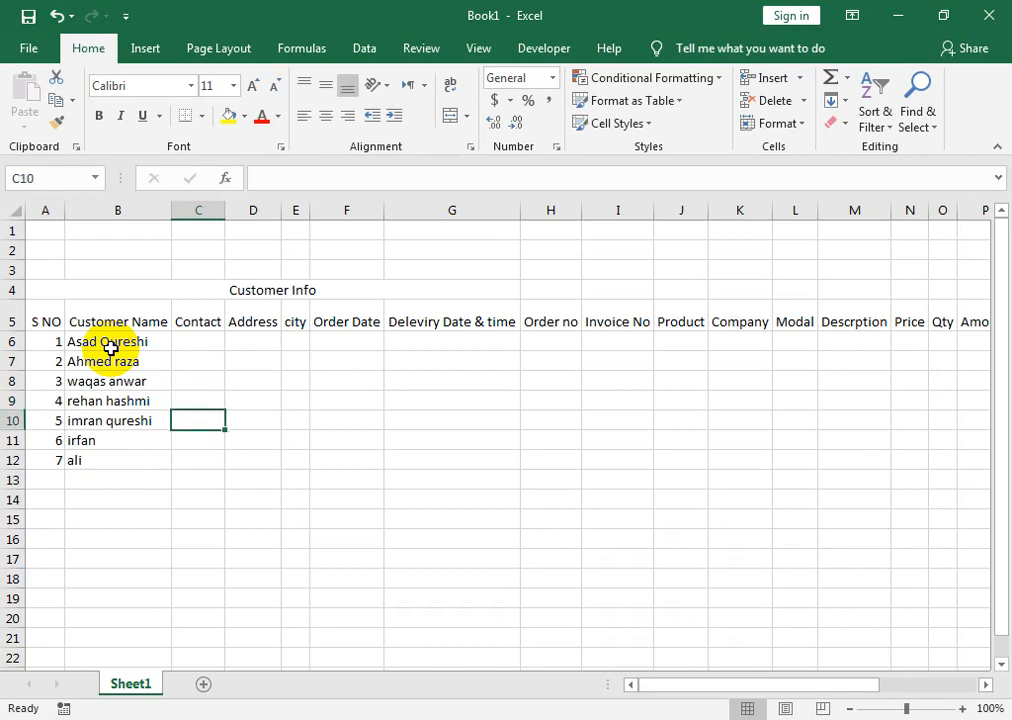
Step: Replace the sixth and seventh customer names in B11:B12 with corrected full names
key("Left")
type("irff")
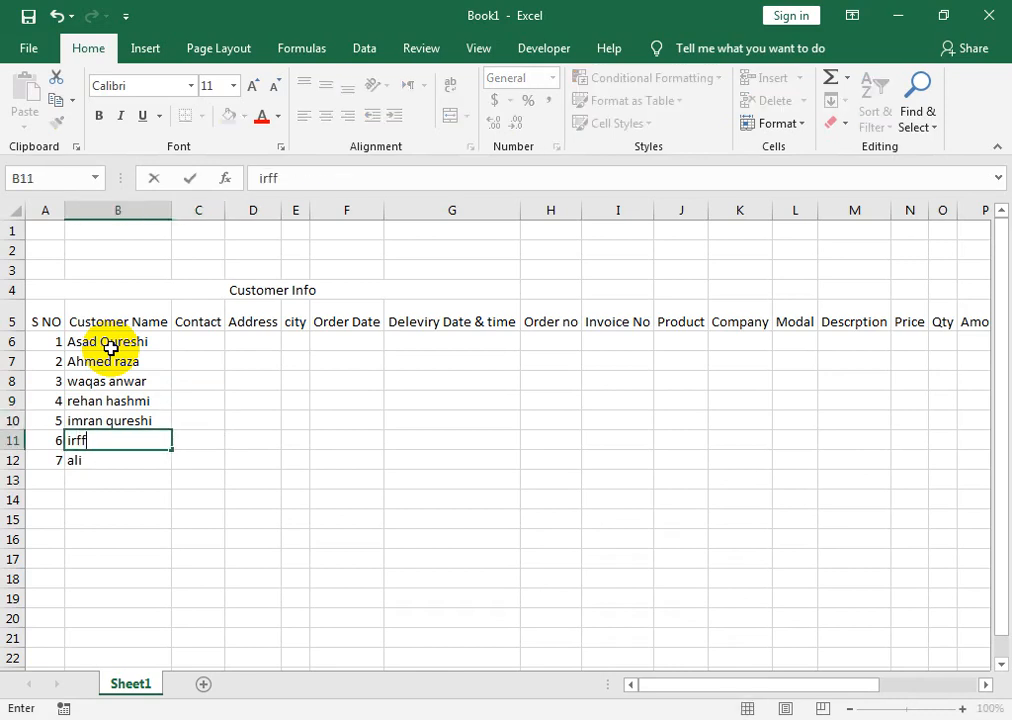
key("BackSpace")
type("an ali")
key("Return")
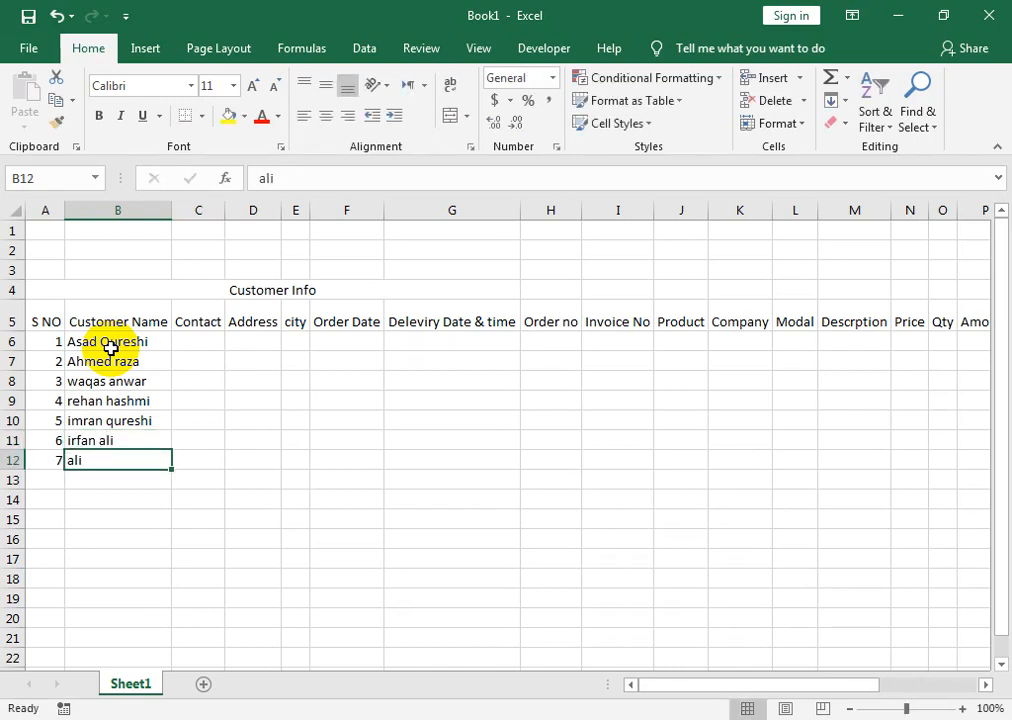
type("tariq Miraz")
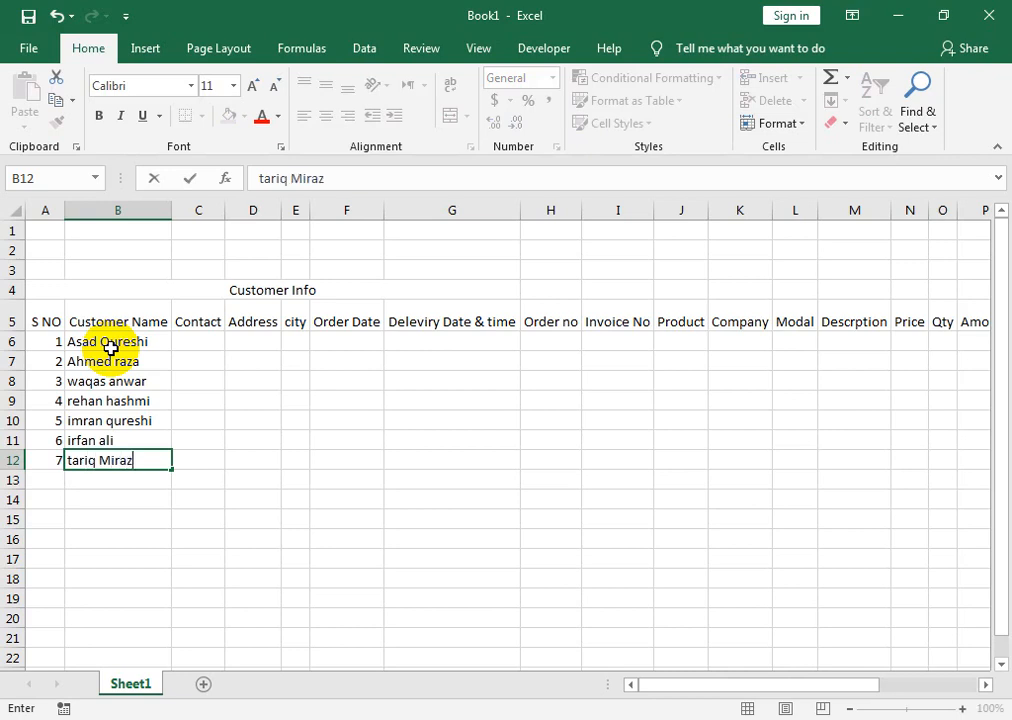
key("BackSpace")
key("BackSpace")
type("za")
key("Tab")
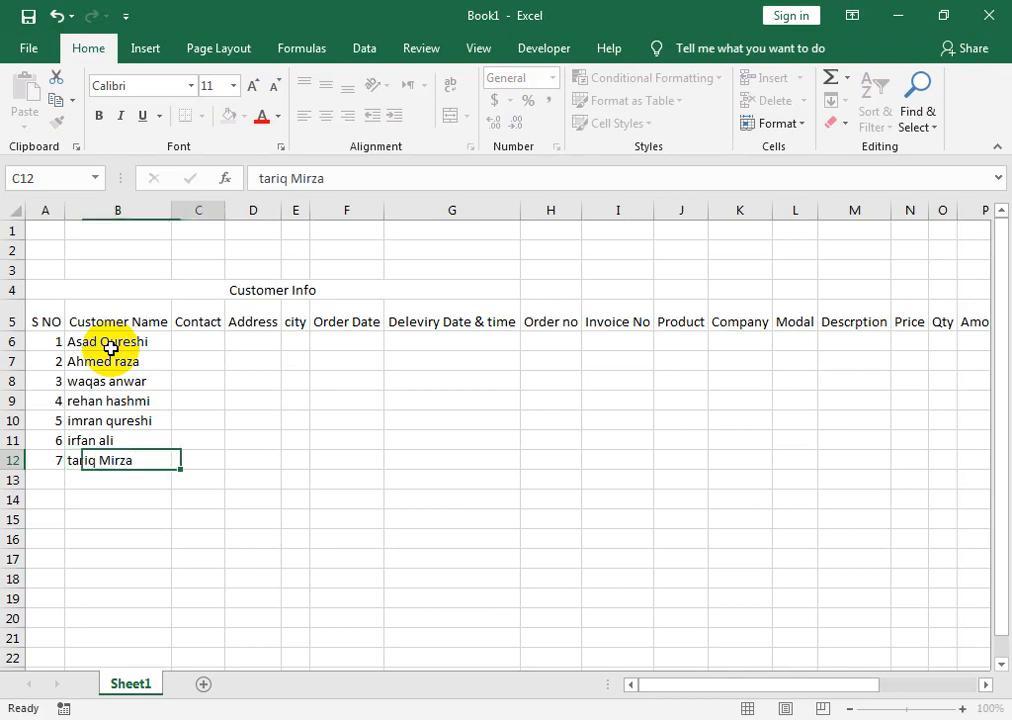
key("Up")
key("Up")
key("Up")
key("Up")
key("Up")
key("Up")
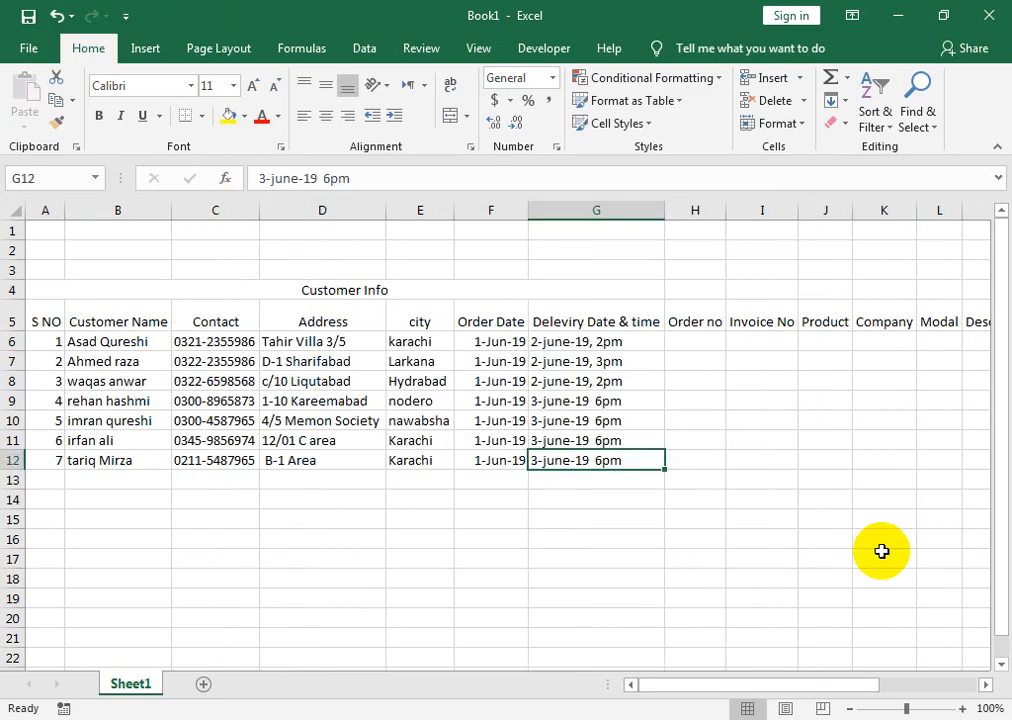
left_click(447, 292)
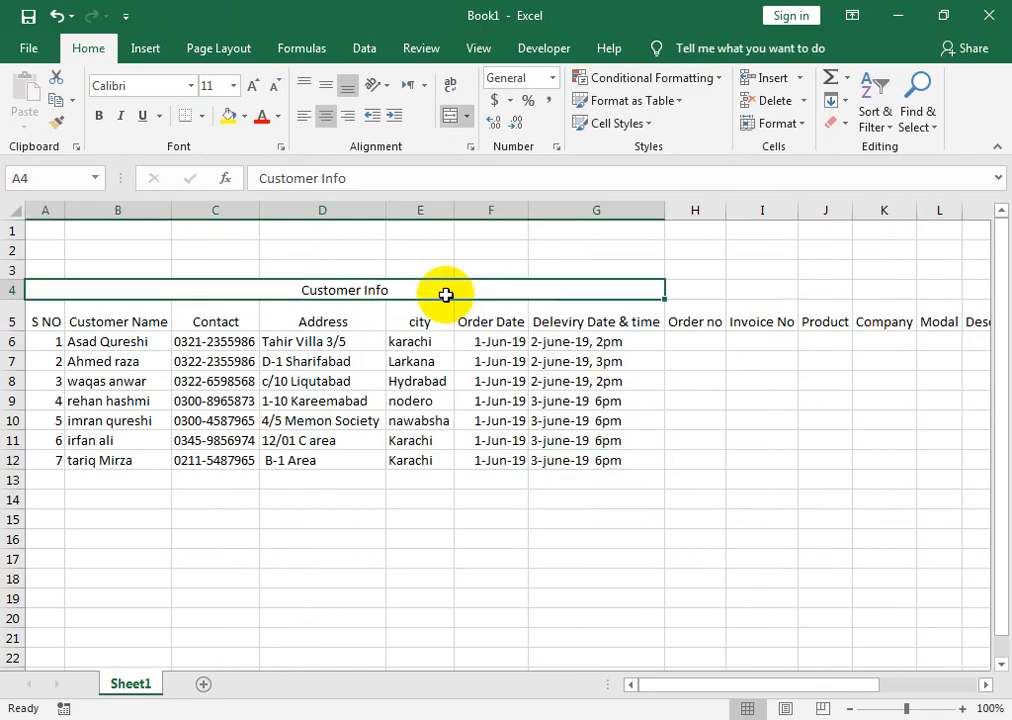
left_click_drag(601, 340, 92, 465)
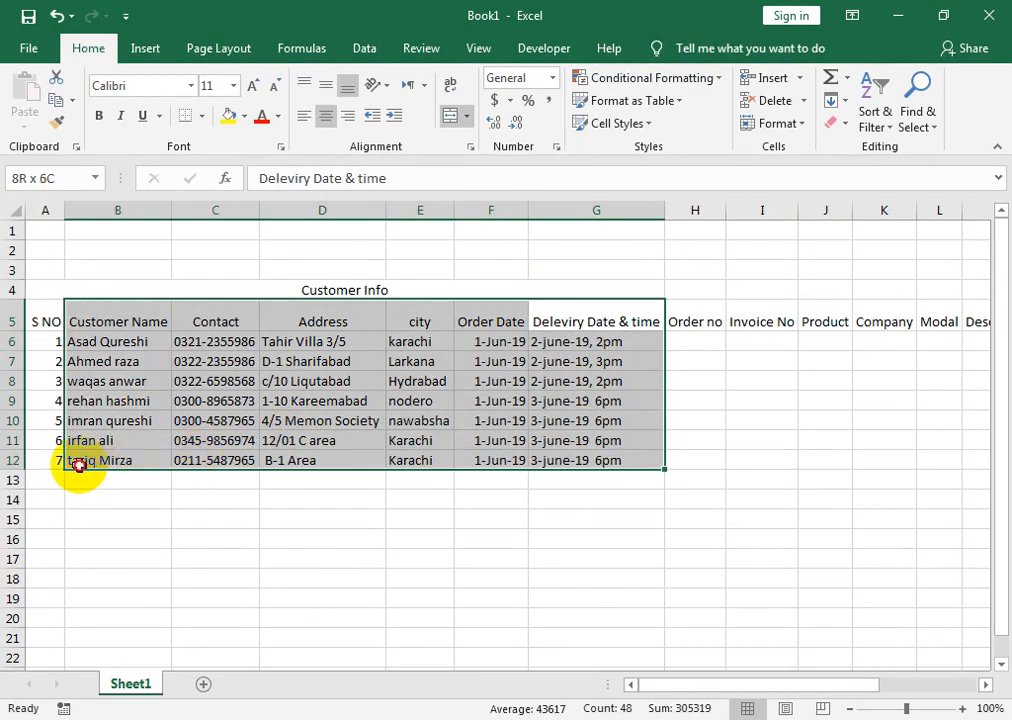
left_click_drag(78, 465, 78, 465)
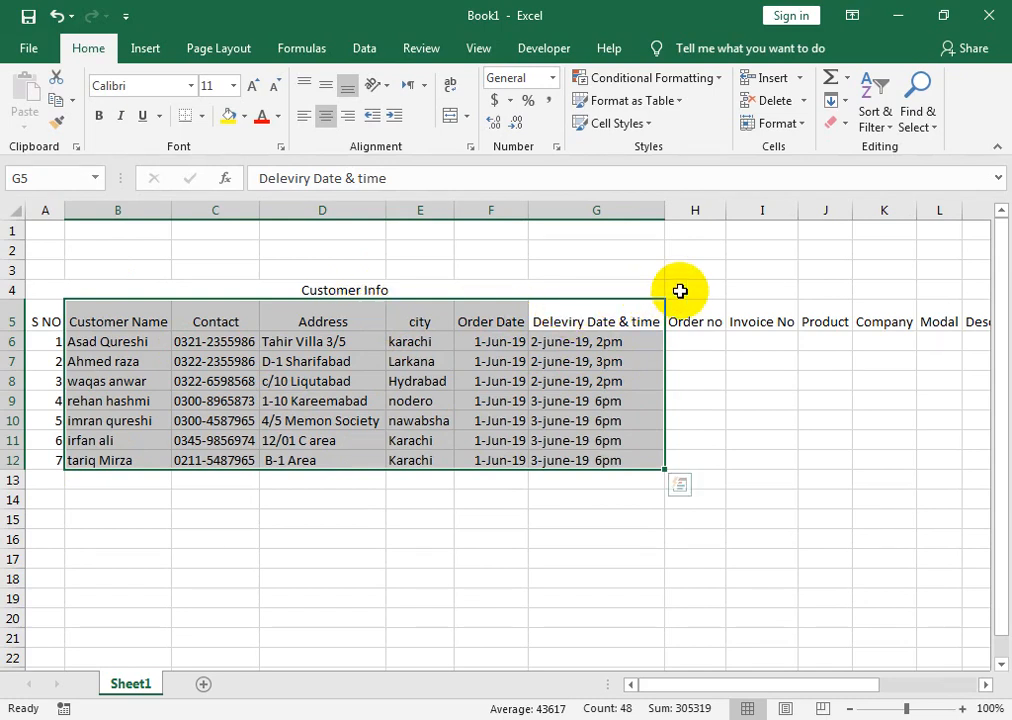
Step: Fill Order no H6:H12 with a consecutive order-number series
left_click(693, 350)
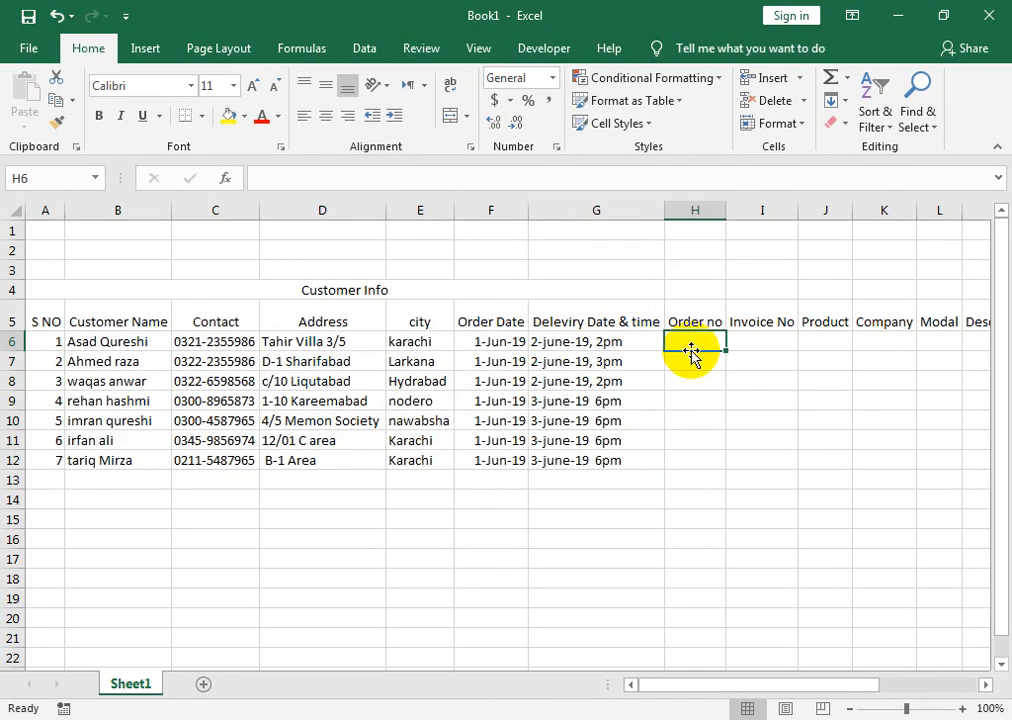
type("sb")
key("BackSpace")
key("BackSpace")
type("SB12345")
key("Return")
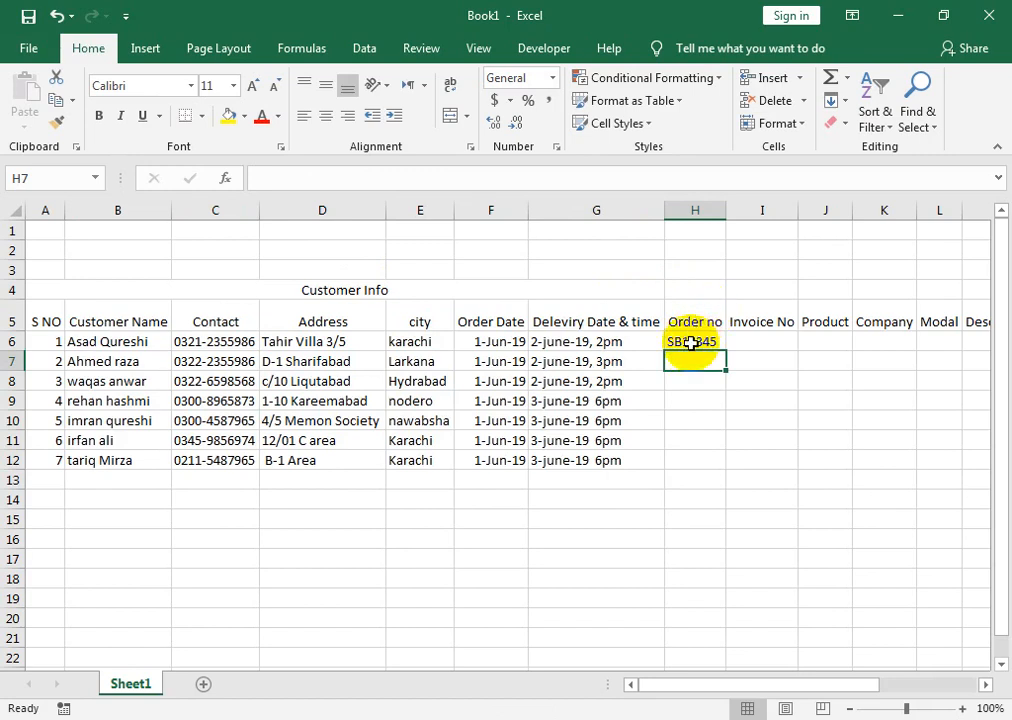
left_click(692, 343)
left_click_drag(728, 347, 716, 462)
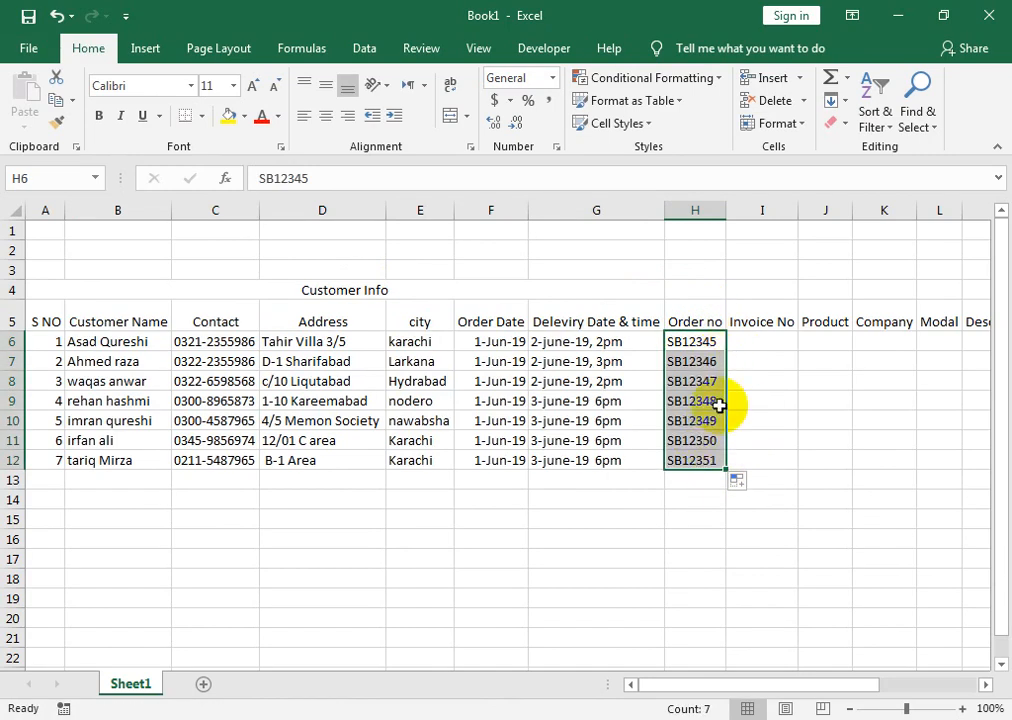
Step: Fill Invoice No I6:I12 with a consecutive invoice-number series
left_click(760, 344)
type("#1234")
key("Return")
left_click(766, 346)
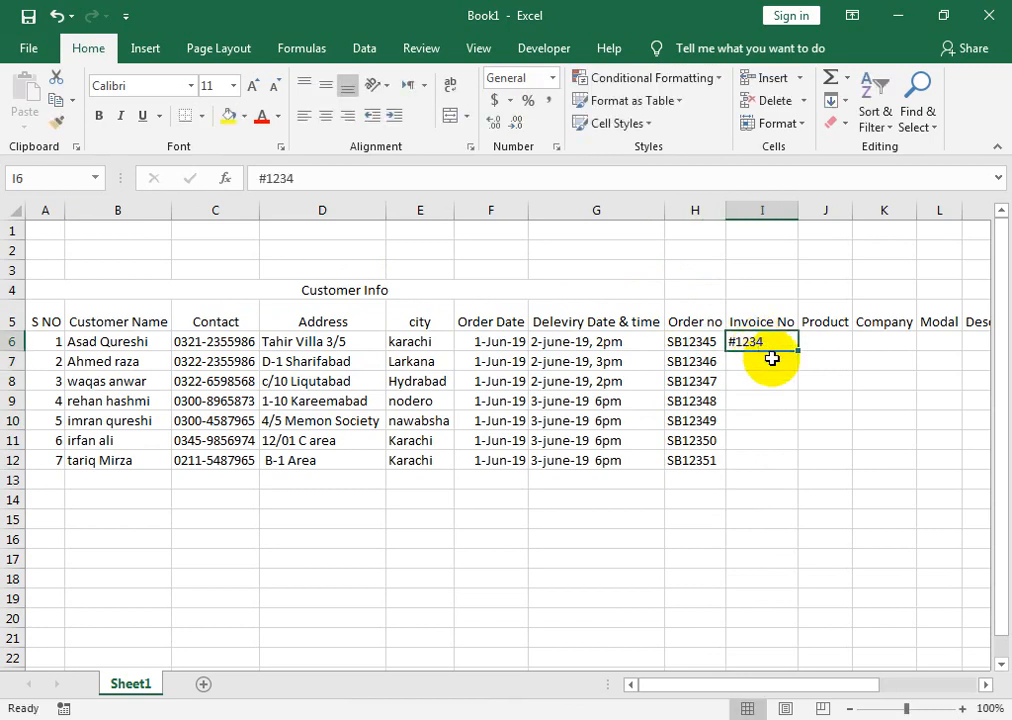
left_click_drag(795, 352, 796, 470)
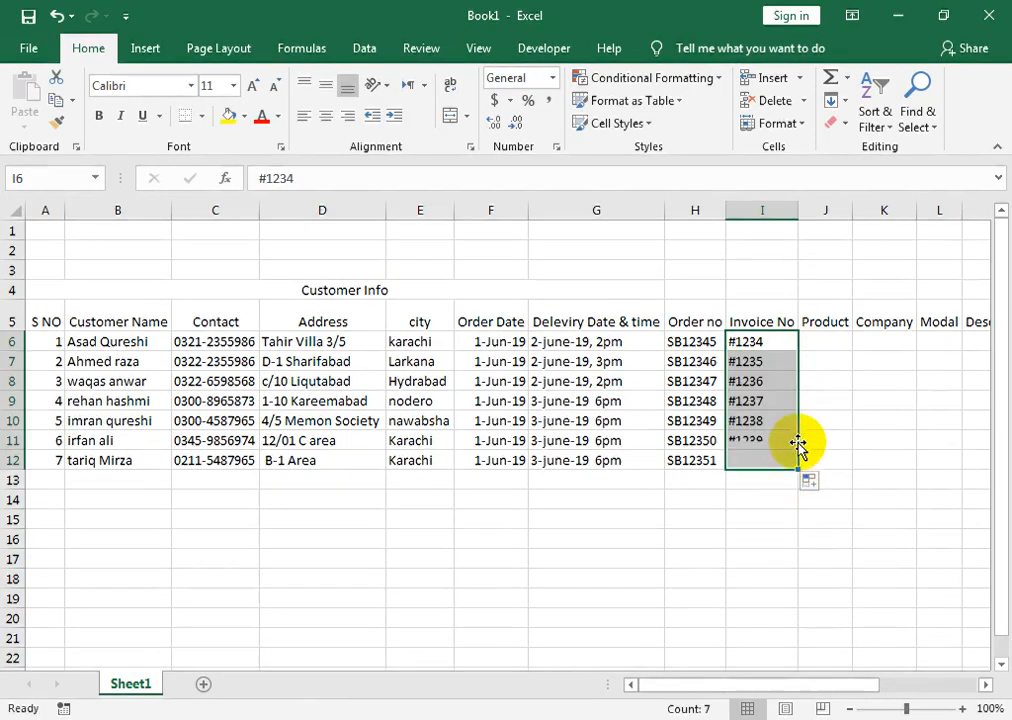
left_click(830, 338)
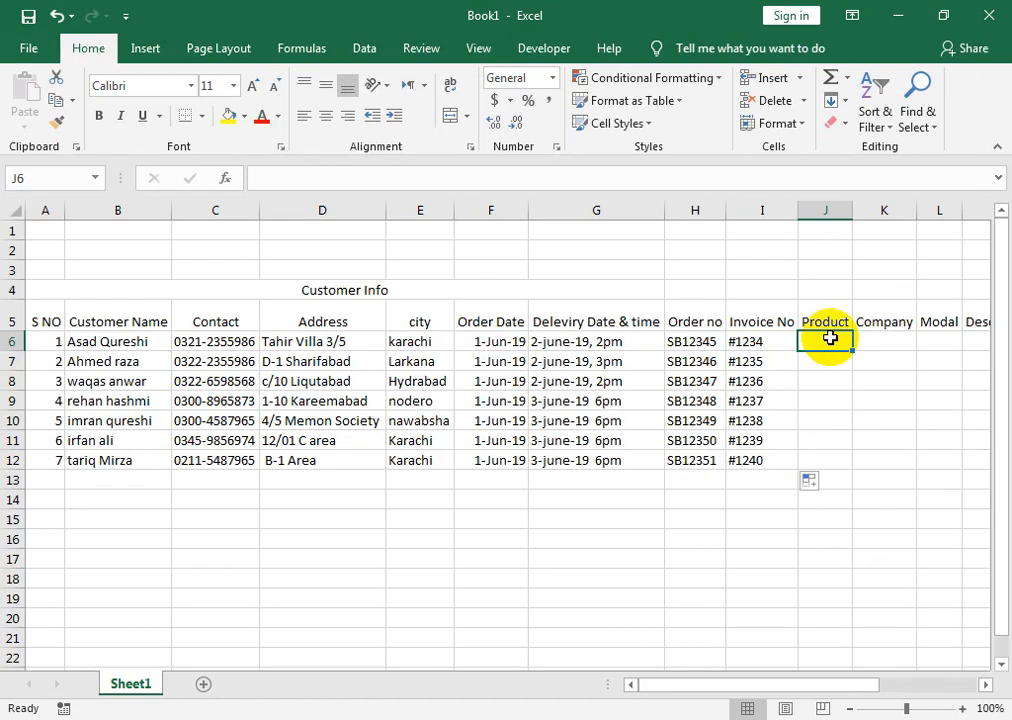
Step: Give the Customer Info title a black fill with bold white 12-point text
key("Left")
key("Left")
key("Up")
key("Up")
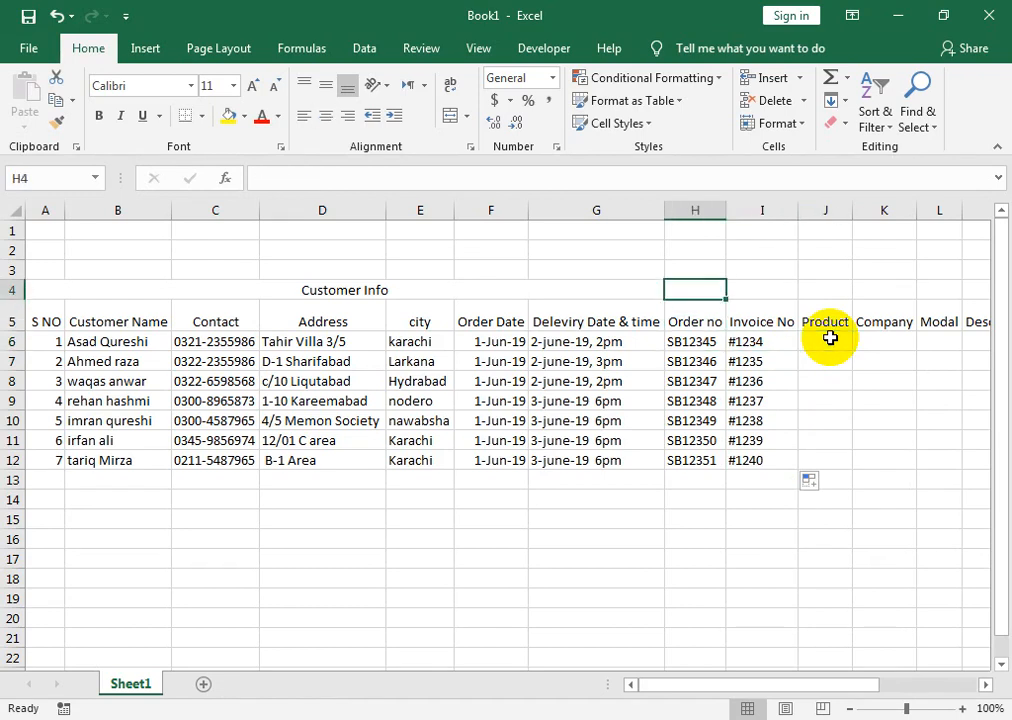
key("Left")
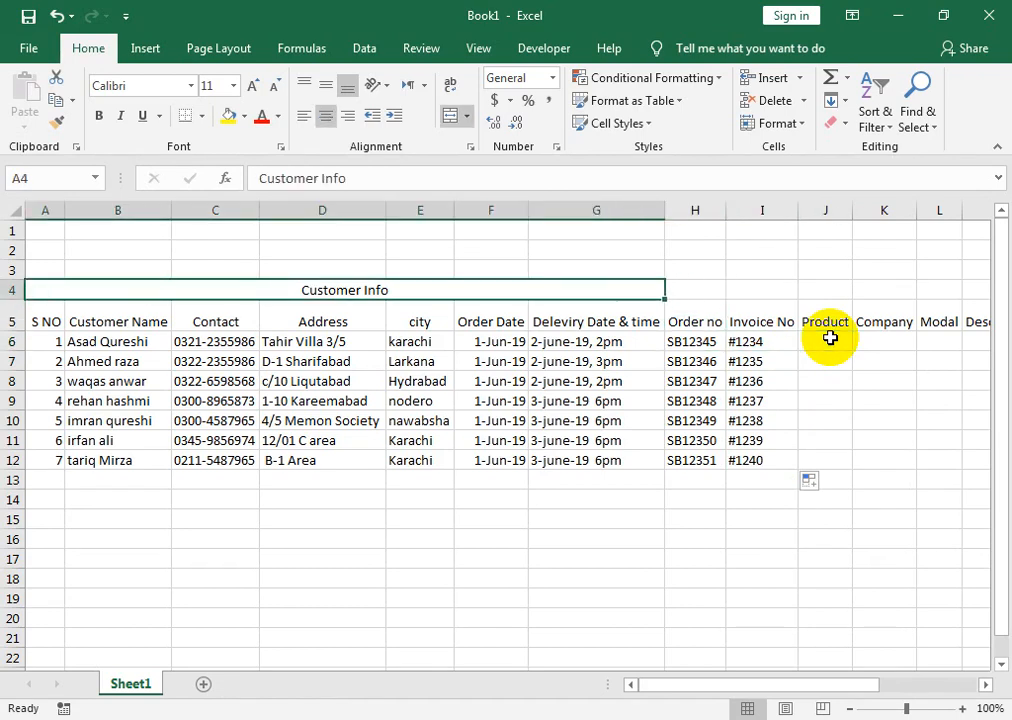
left_click(243, 116)
left_click(250, 162)
left_click(278, 117)
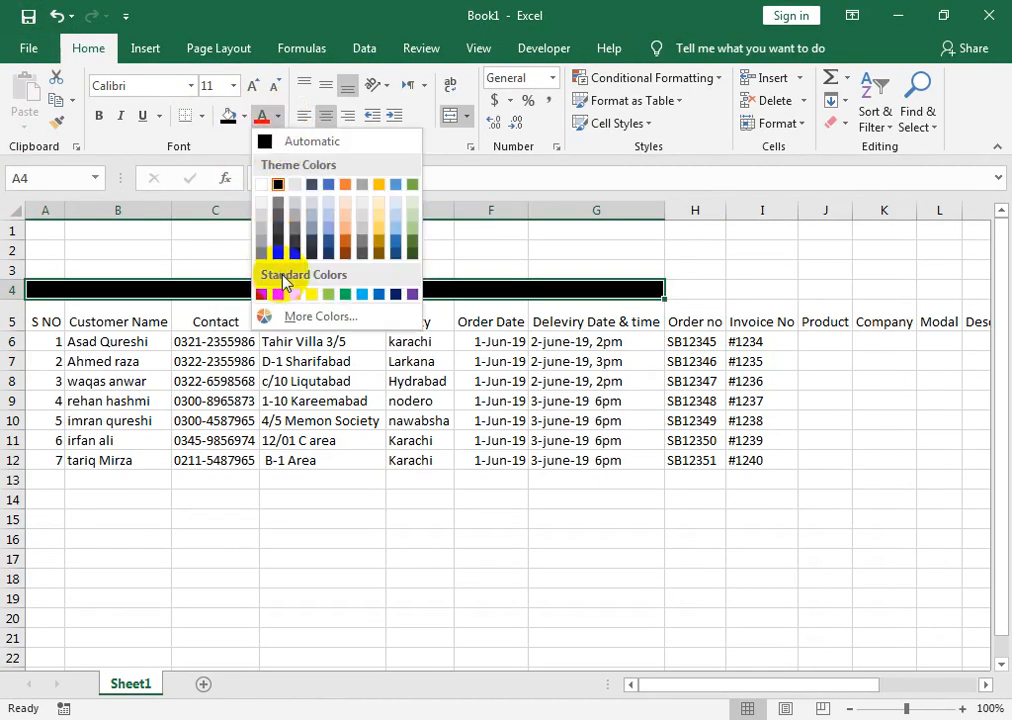
left_click(262, 184)
left_click(252, 88)
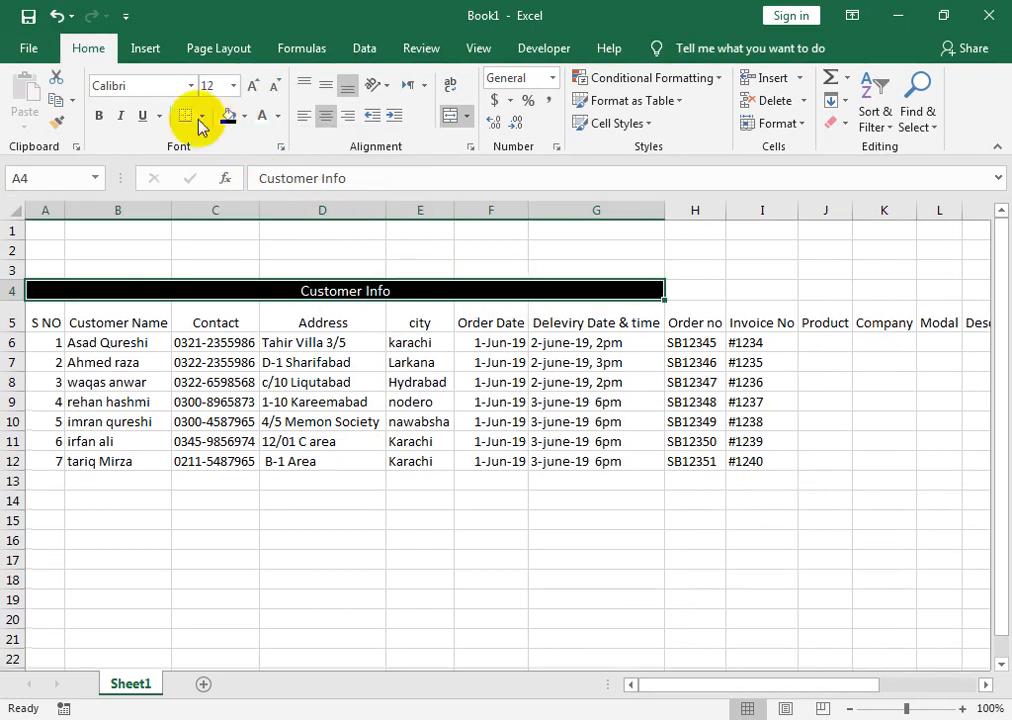
left_click(99, 116)
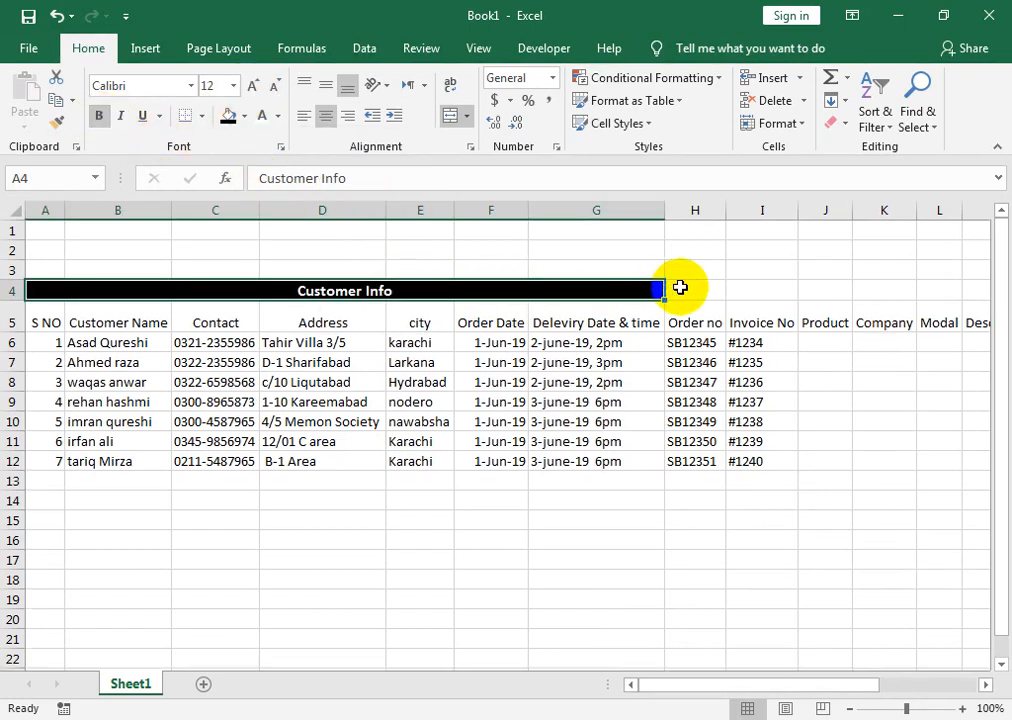
left_click_drag(680, 289, 858, 300)
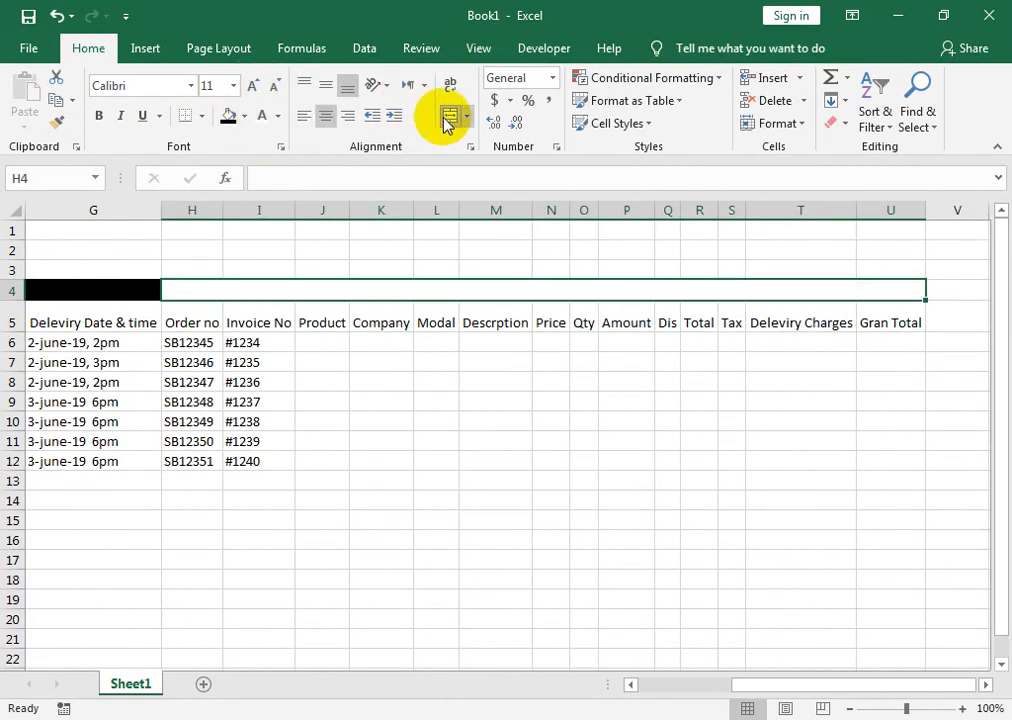
Step: Type the title Sales Info into the merged H4:U4 cell, correcting the typo
type("Sales Inf")
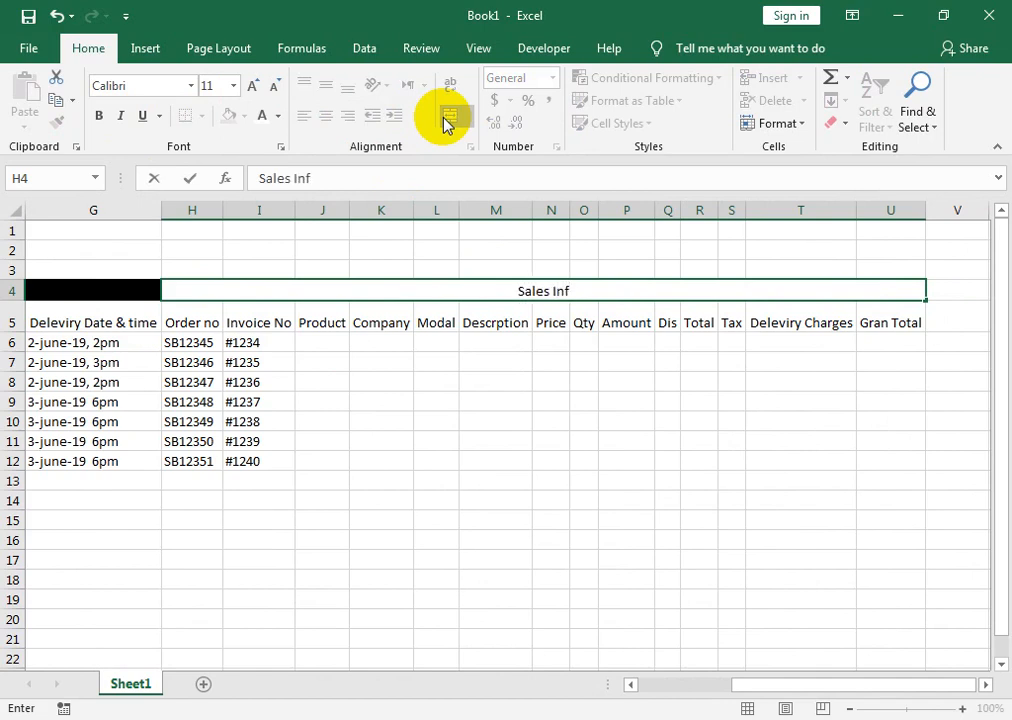
type("p")
key("BackSpace")
Step: Finish the Sales Info title and format it with yellow fill, bold, size 12 text
type("o")
left_click(583, 400)
left_click(509, 291)
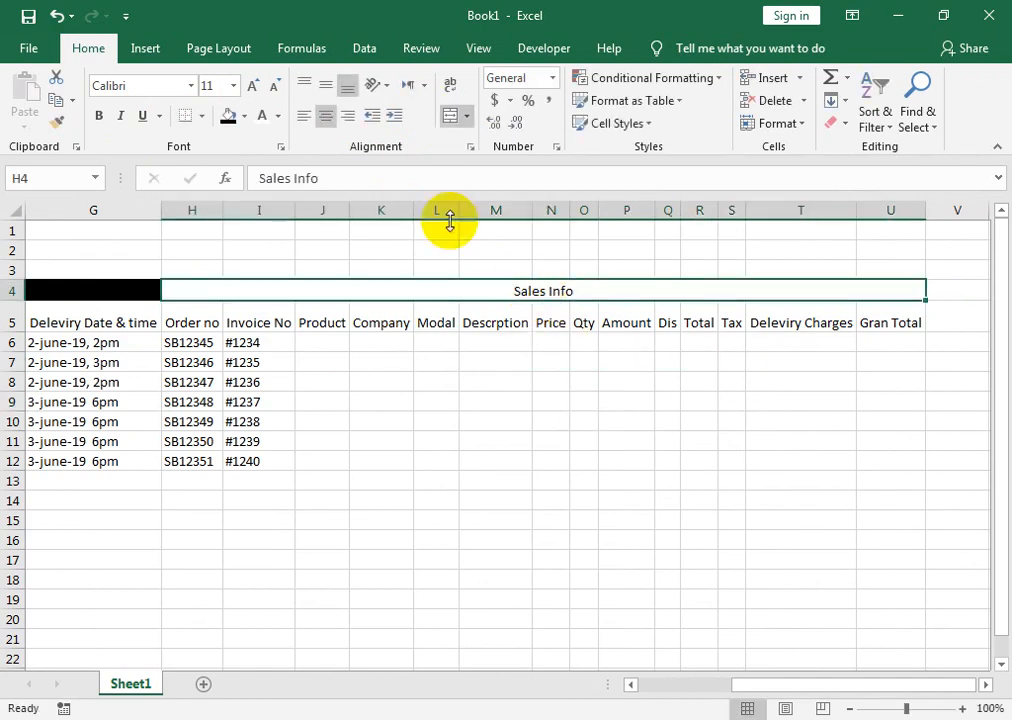
left_click(243, 116)
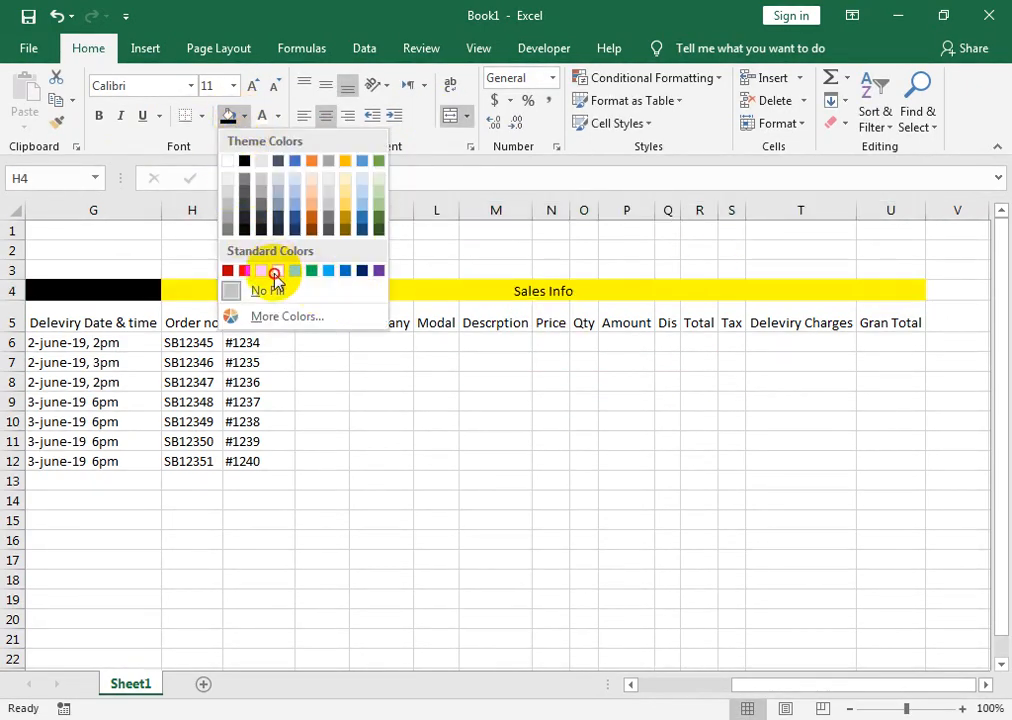
left_click(276, 272)
left_click(112, 118)
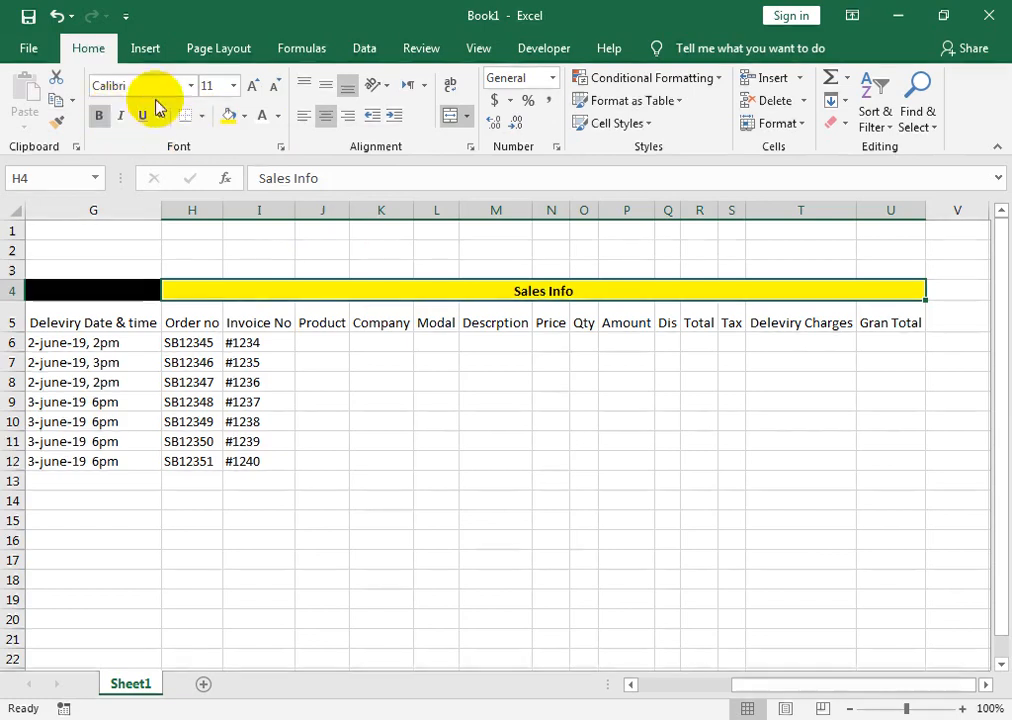
left_click(252, 86)
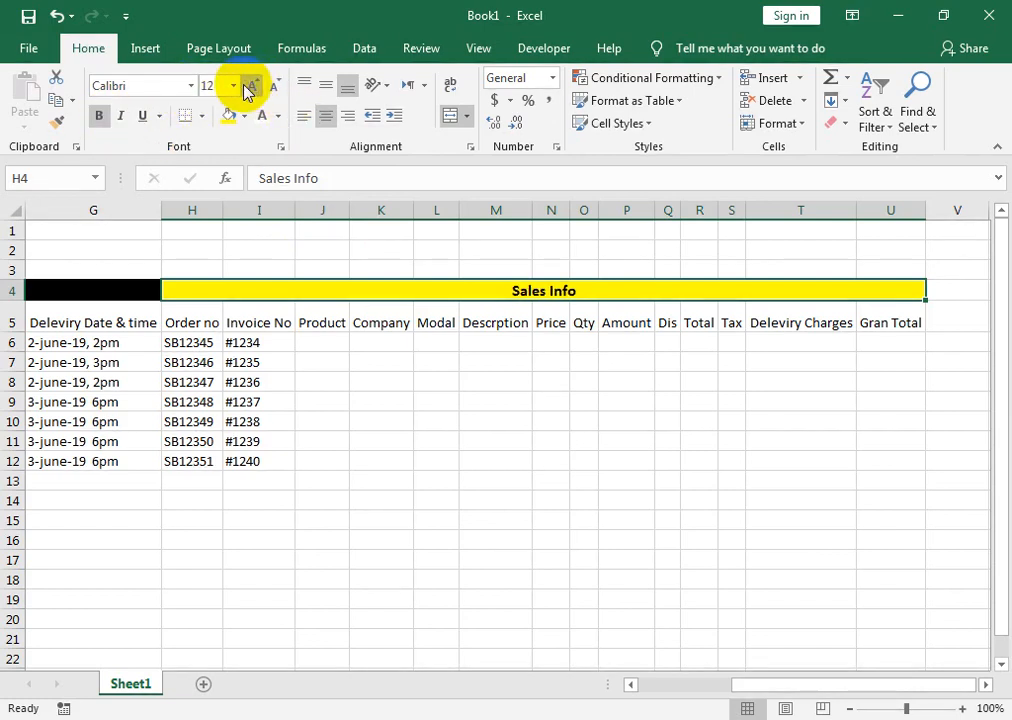
left_click(185, 322)
left_click(328, 343)
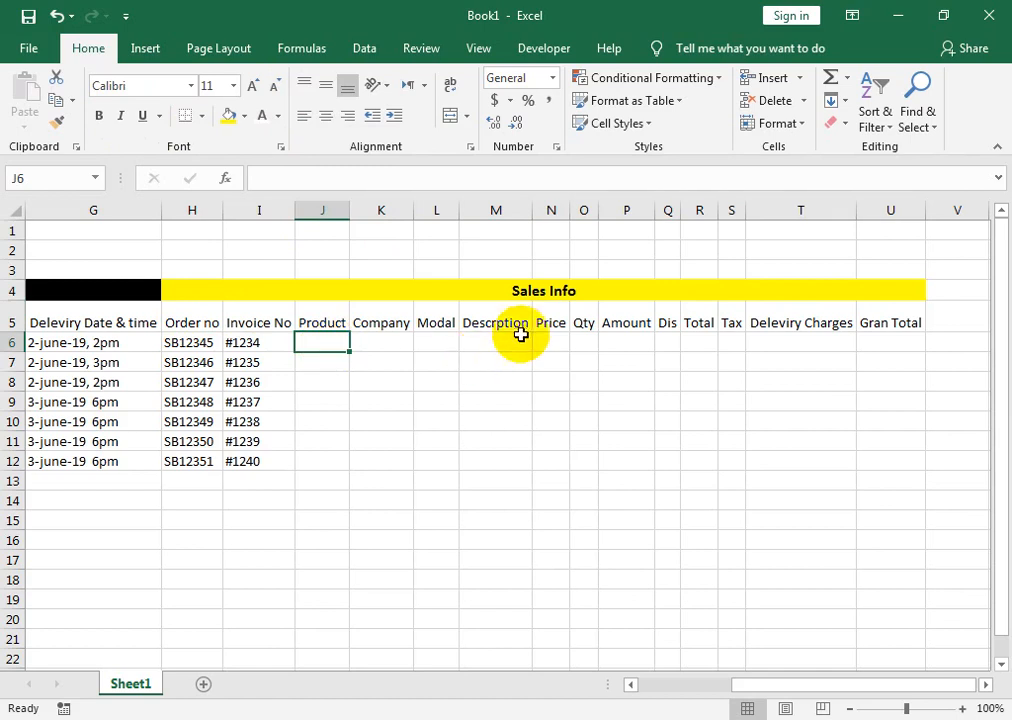
Step: Correct the U5 header from Gran Total to Grand Total
left_click(902, 324)
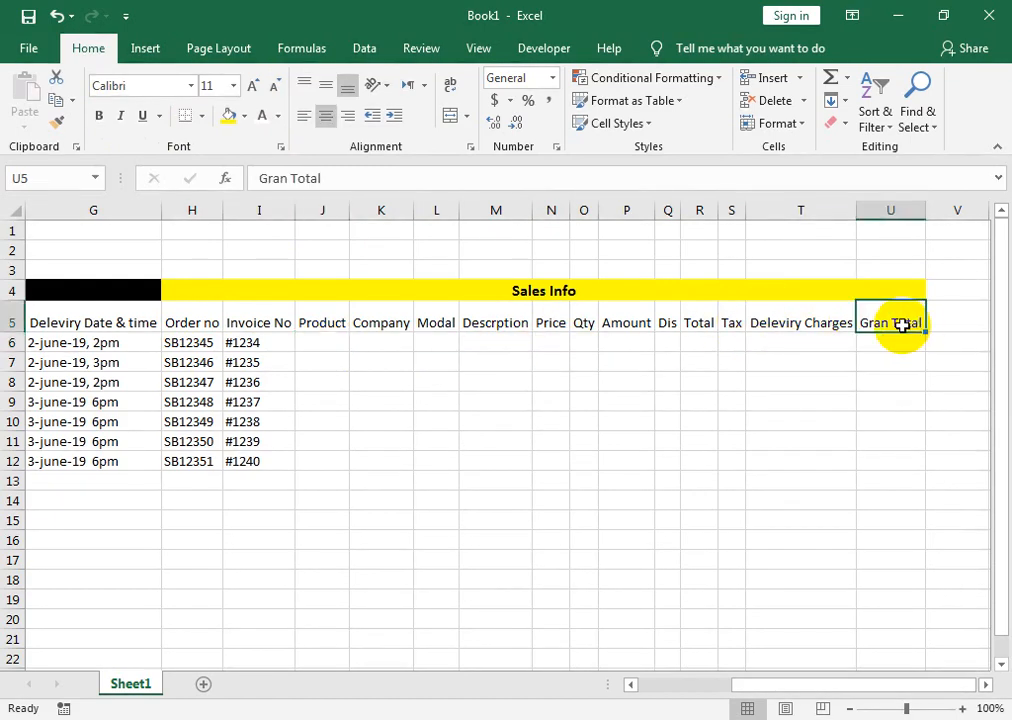
double_click(893, 322)
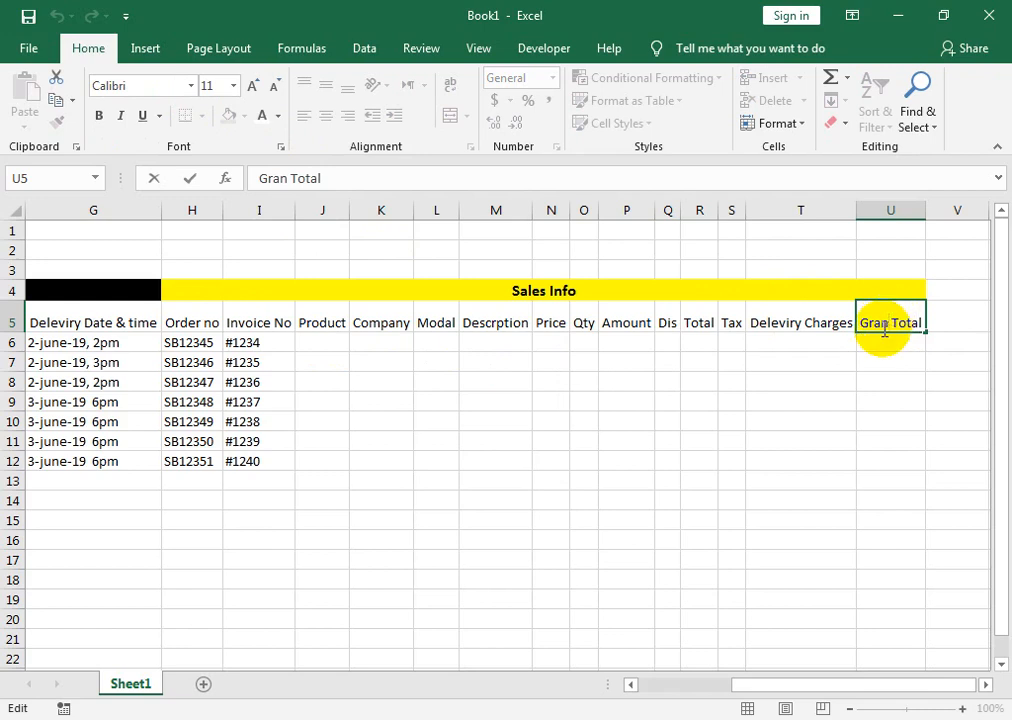
type("d")
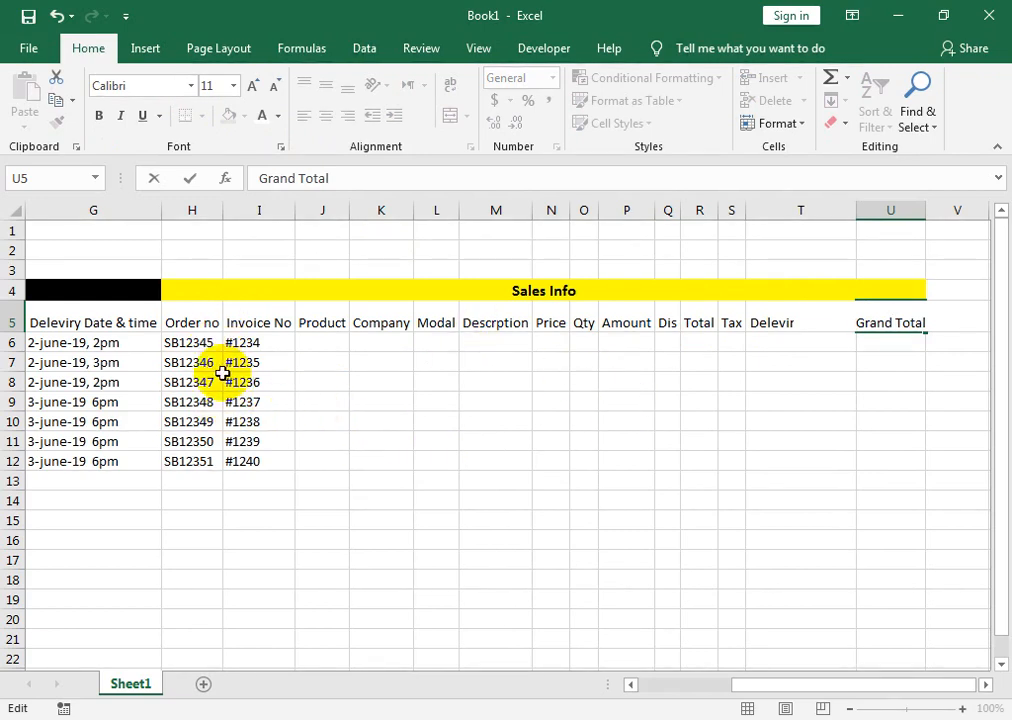
left_click(208, 289)
Step: Give the Sales Info banner a thick outside border
left_click(203, 116)
left_click(232, 333)
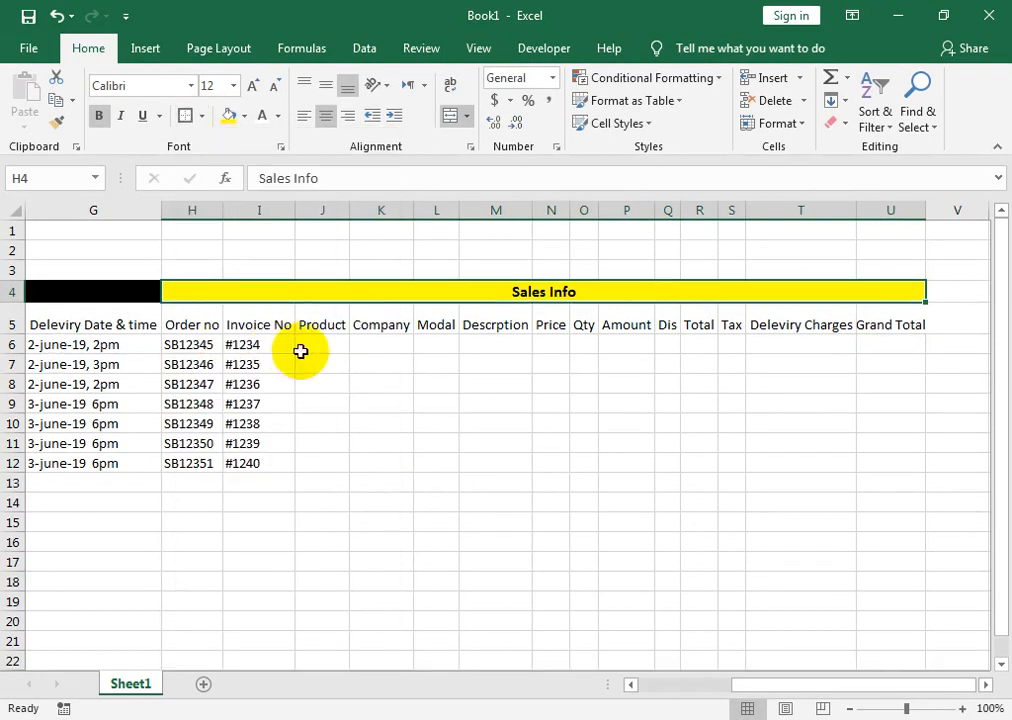
left_click(378, 381)
left_click(308, 342)
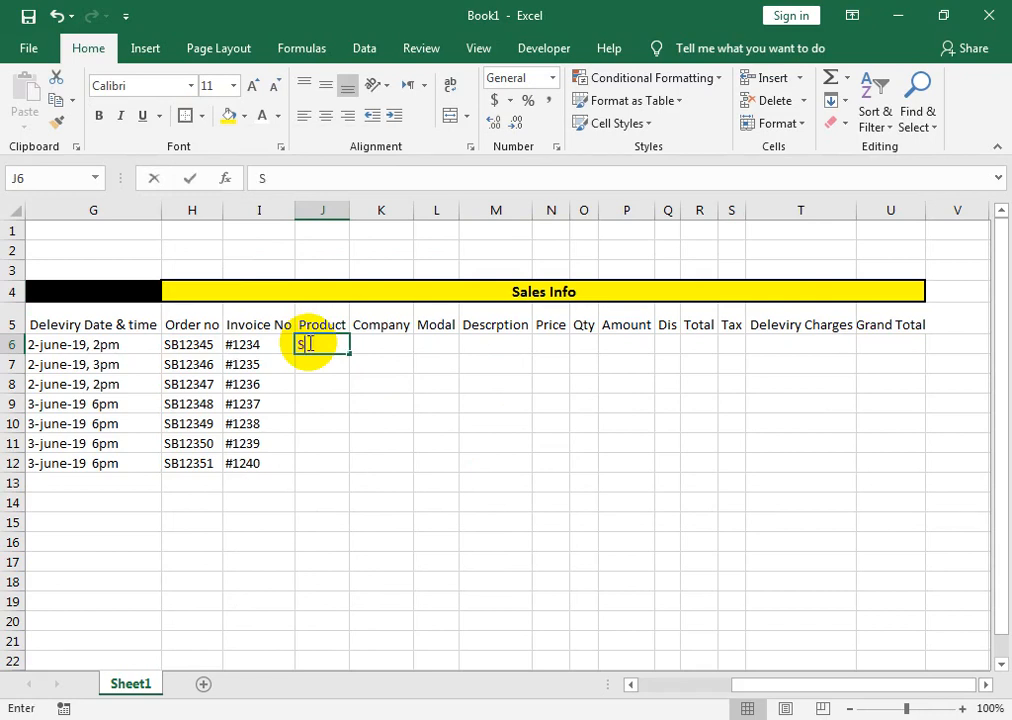
Step: Enter the products Speaker, Led, Lcd and Firge in J6:J9
type("Speaker")
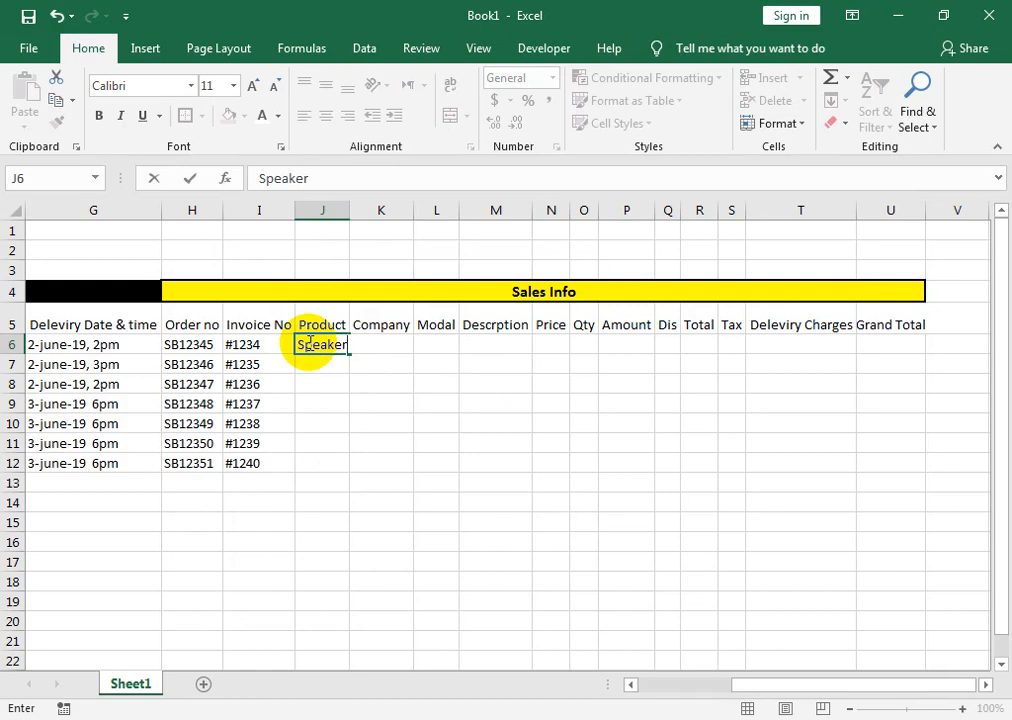
key("Return")
type("Ld")
key("BackSpace")
type("ed")
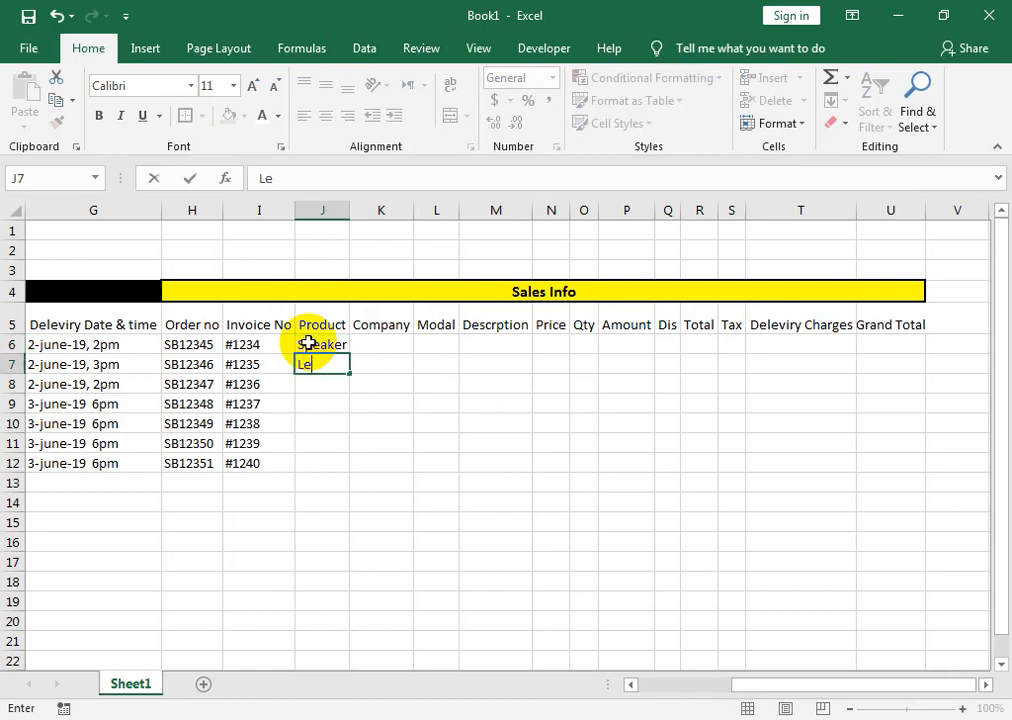
key("Return")
type("Lcd")
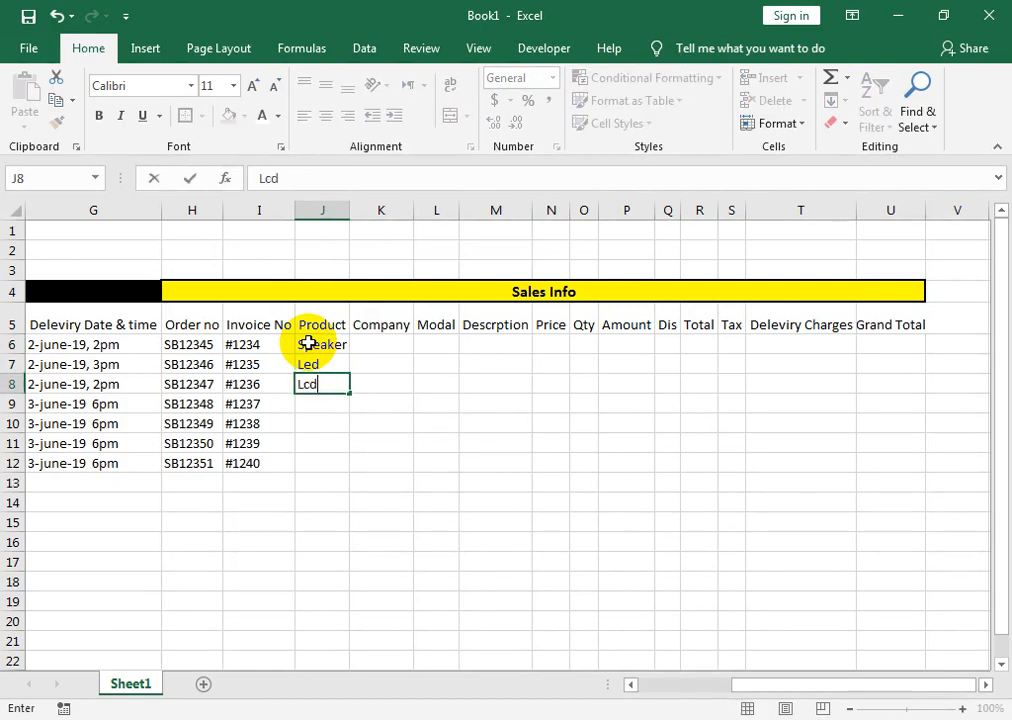
key("Return")
type("Firge")
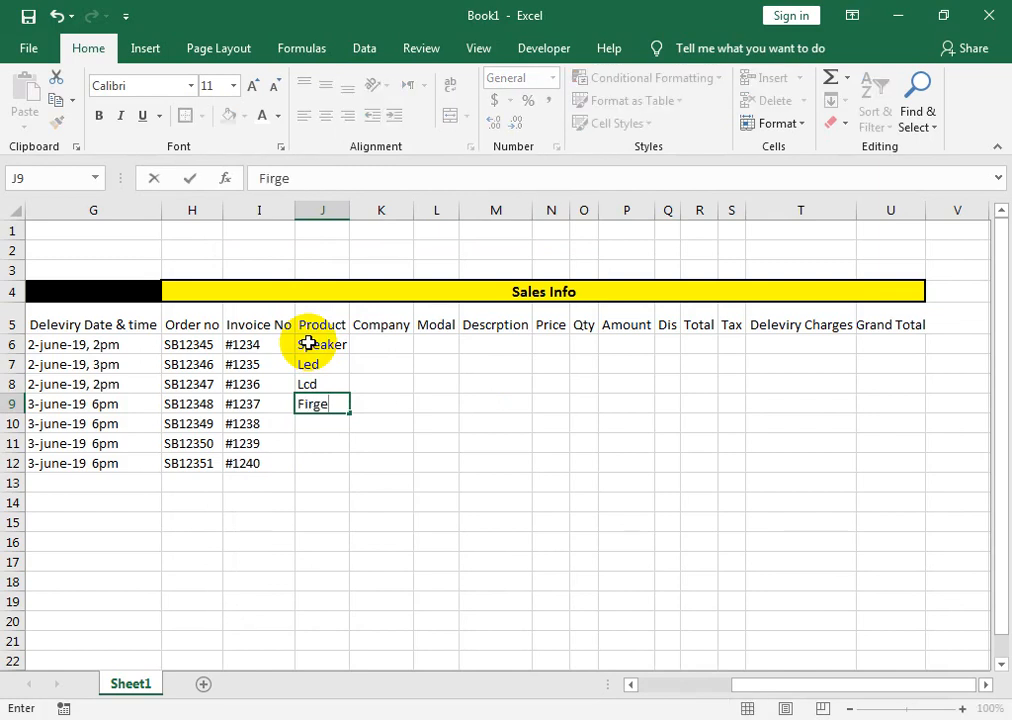
key("BackSpace")
type("e")
key("Return")
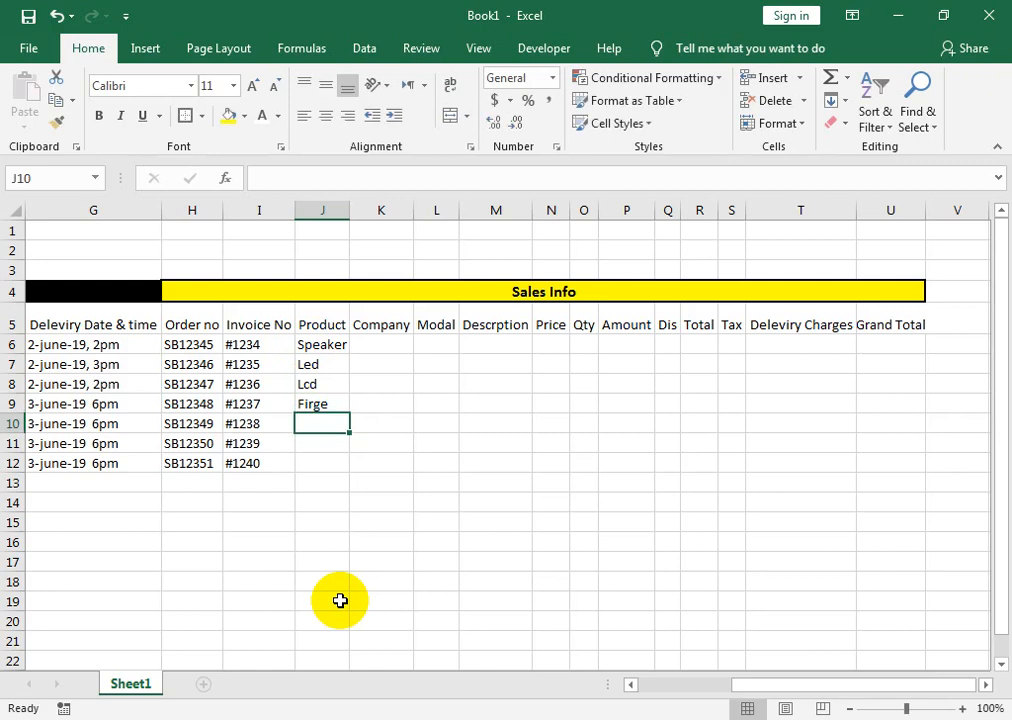
Step: Add Refrigretor, Despenser and Split in J10:J12 and autofit column J
type("Refrigretor")
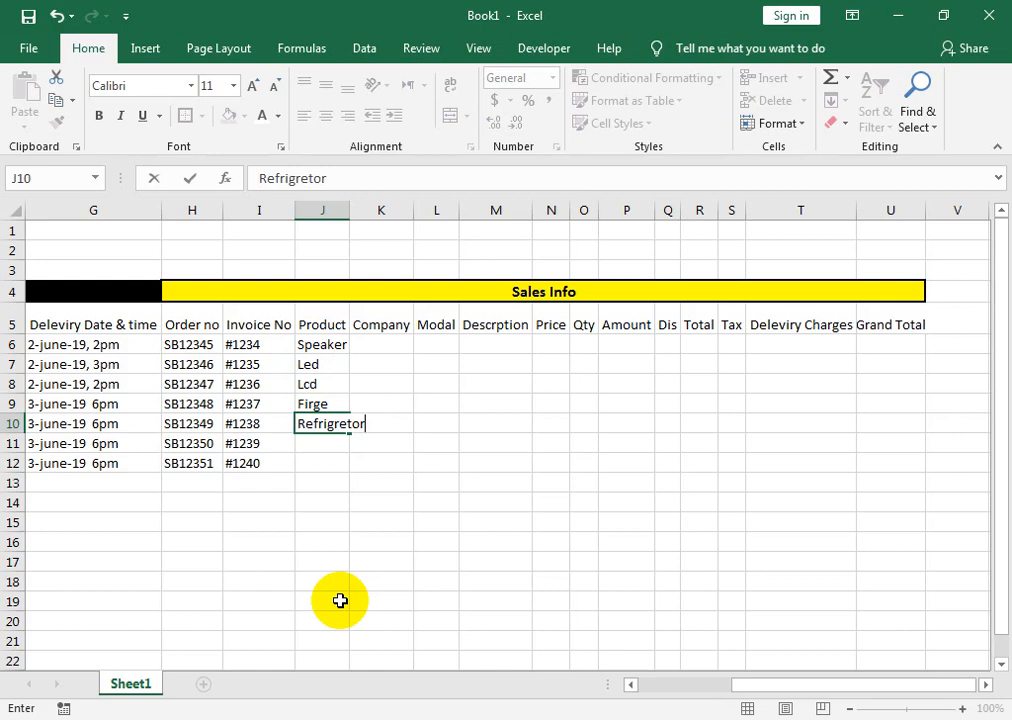
key("Return")
type("Despen")
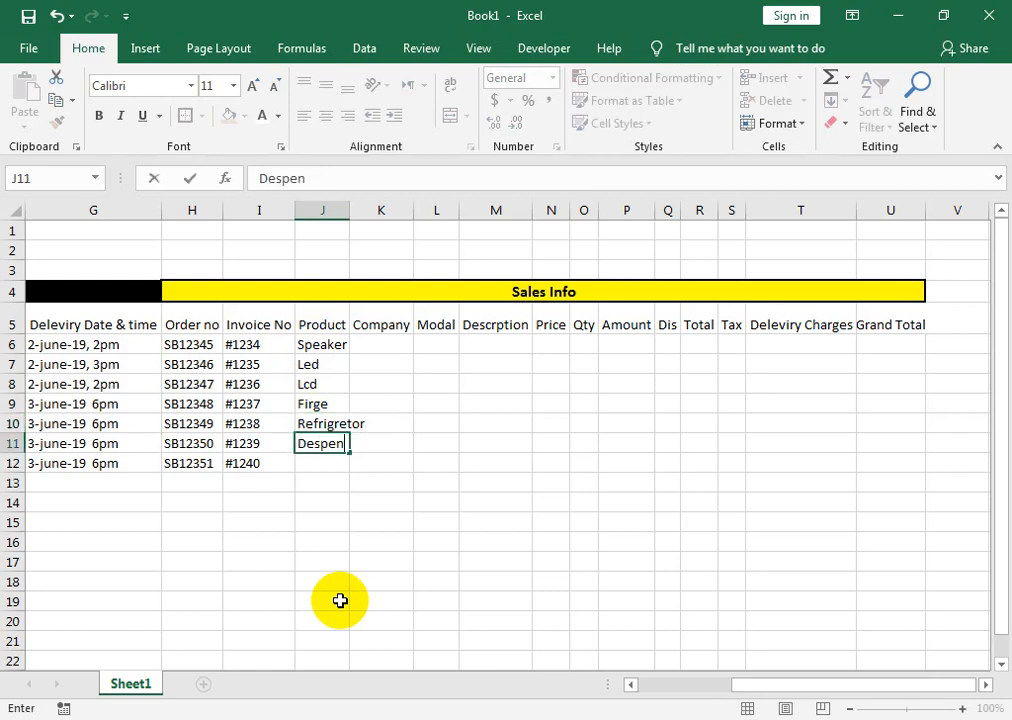
type("ser")
key("Return")
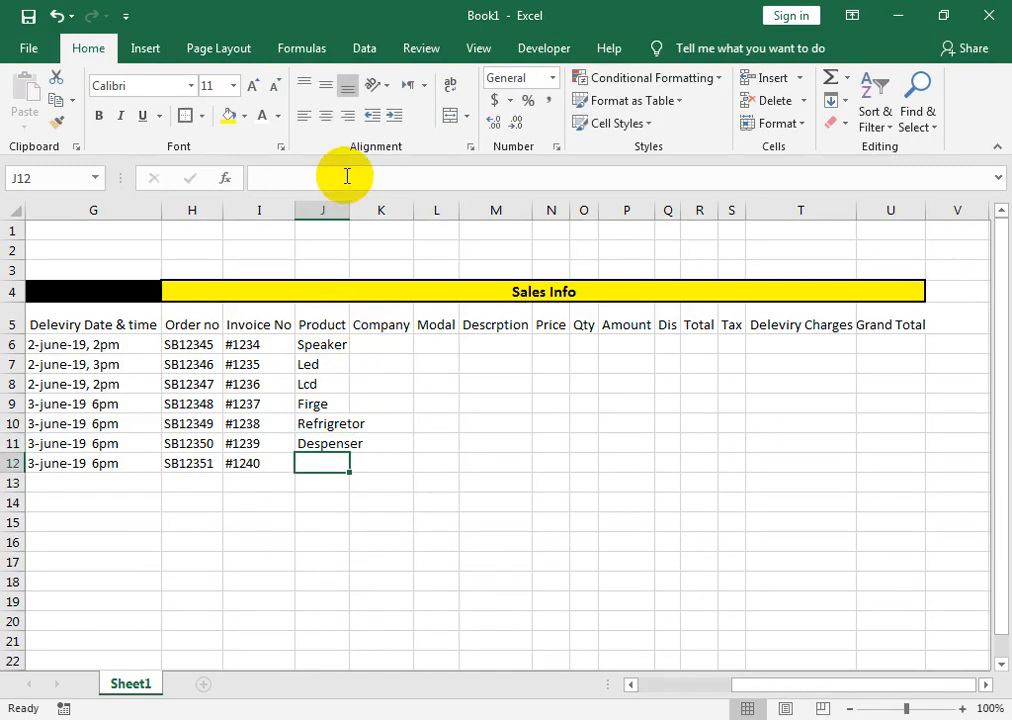
double_click(350, 210)
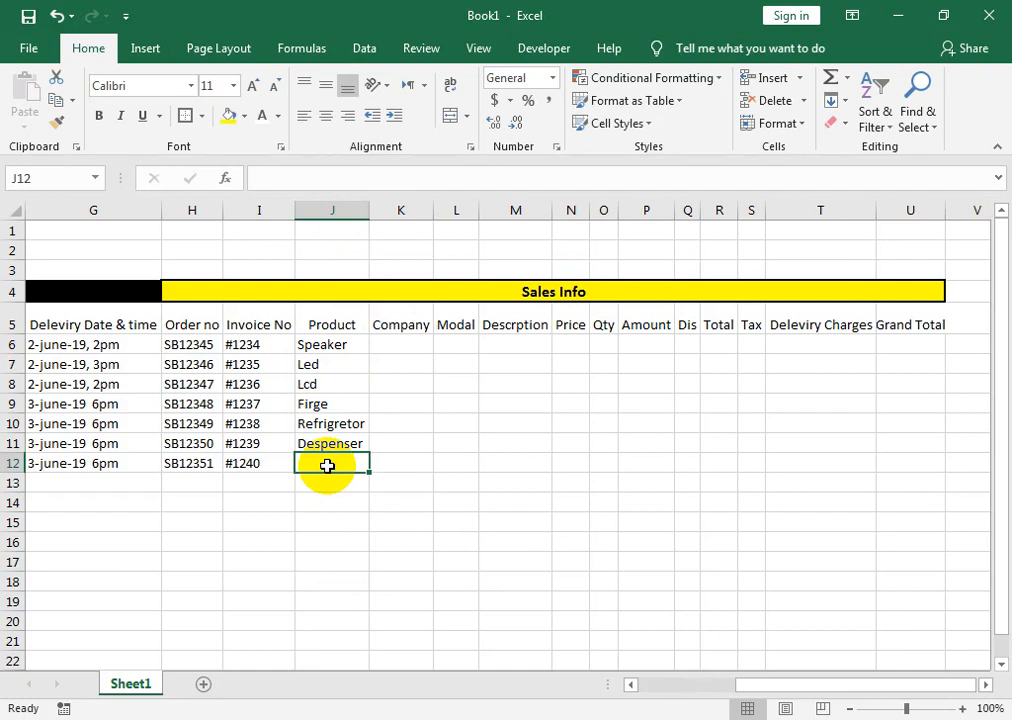
type("Split")
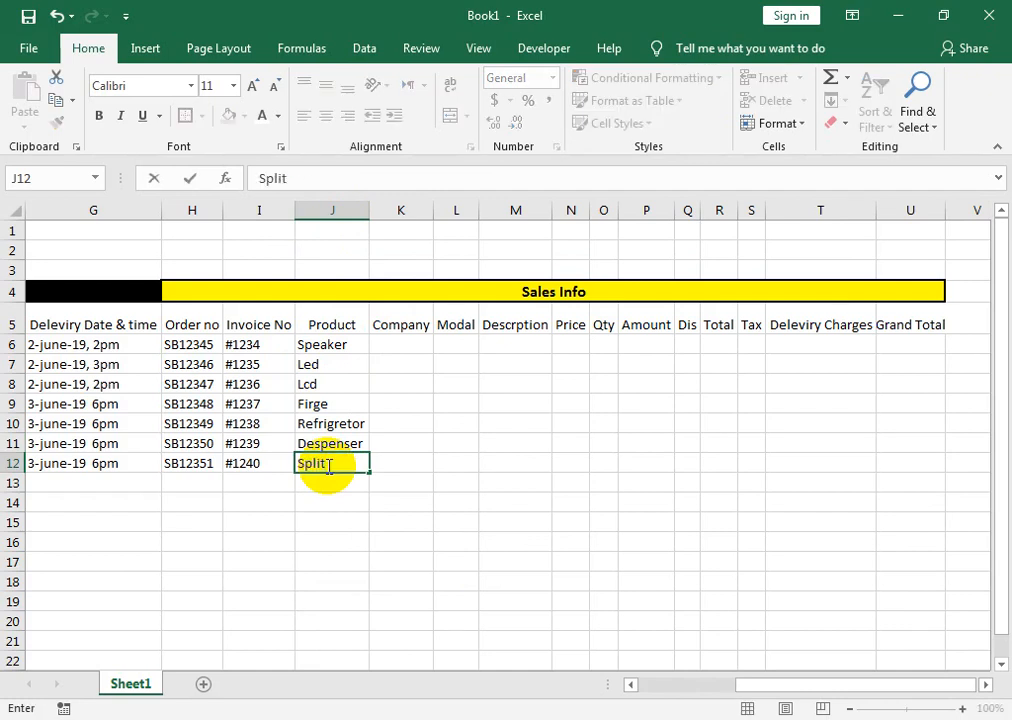
key("Tab")
key("Up")
key("Up")
key("Up")
key("Up")
key("Up")
key("Up")
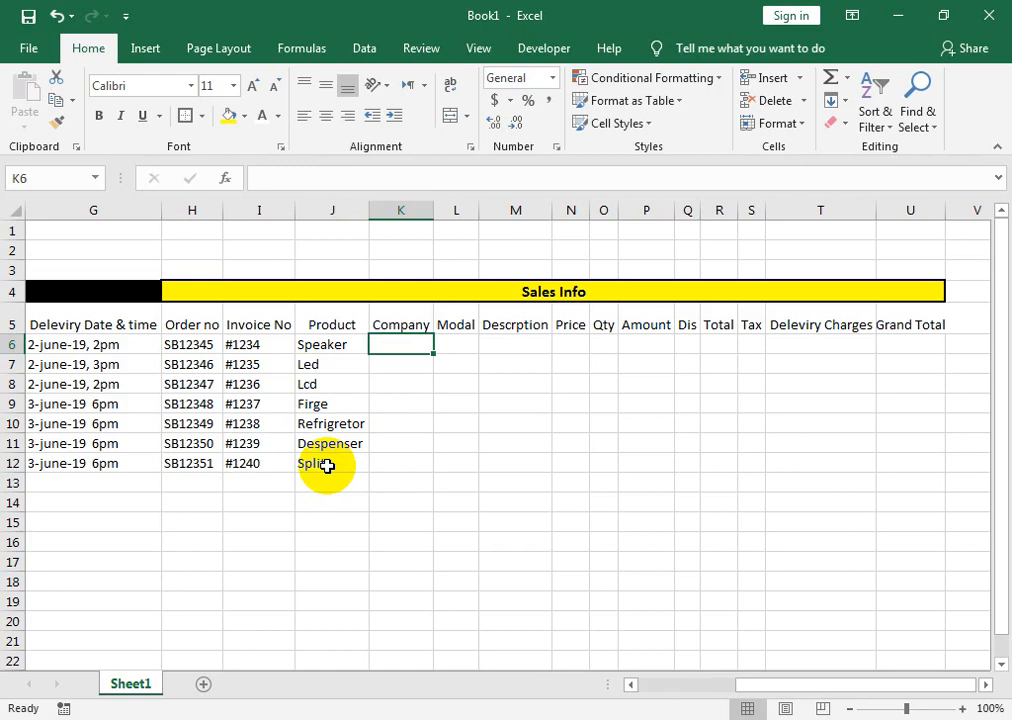
Step: Enter the companies Panasonic, sony and Stabimatic in K6:K8
type("Panasonic")
key("Return")
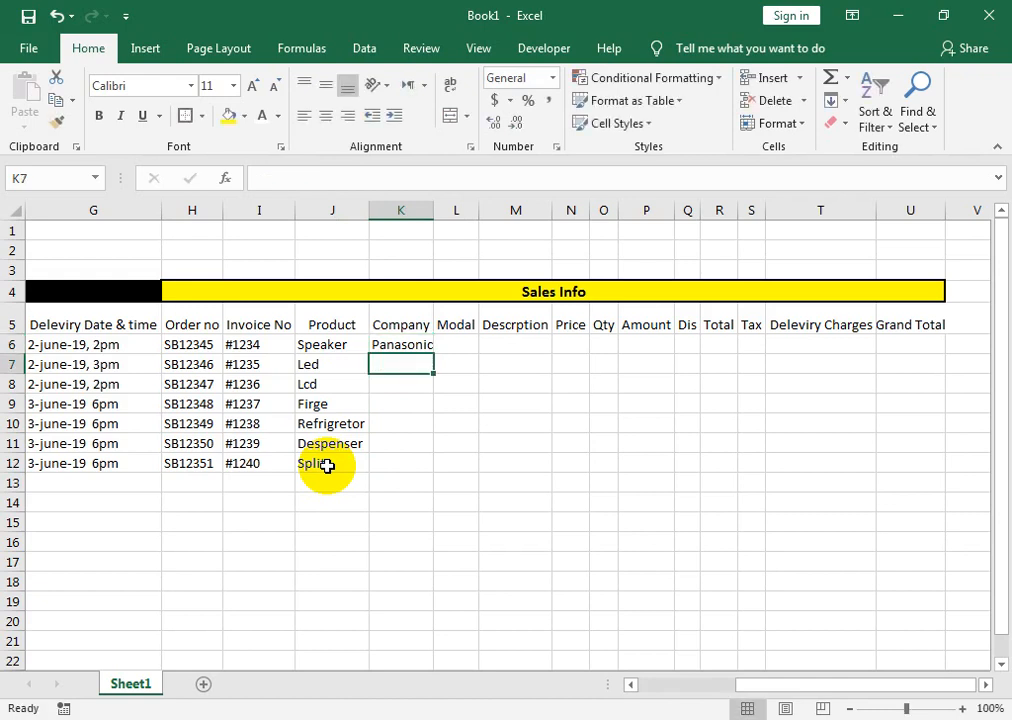
type("sony")
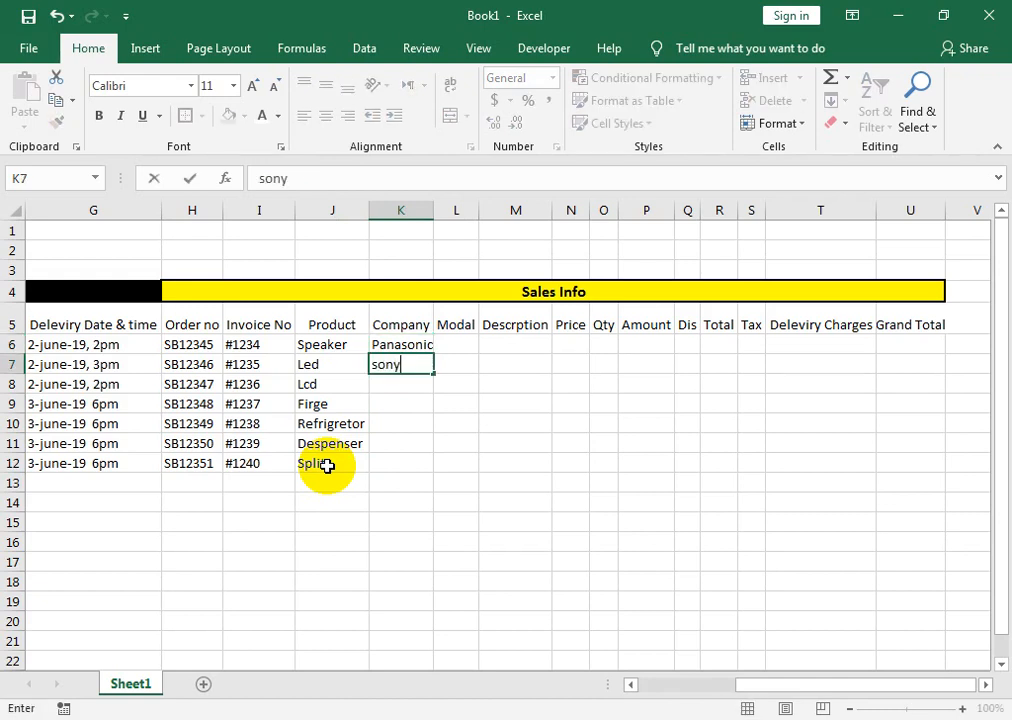
key("Return")
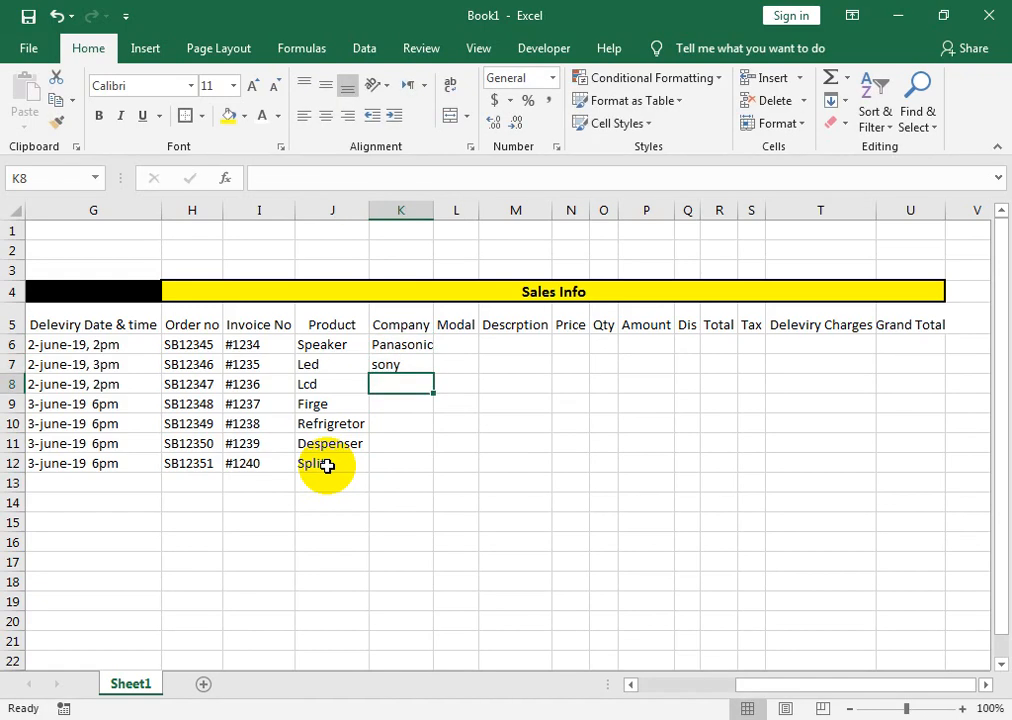
type("Stami")
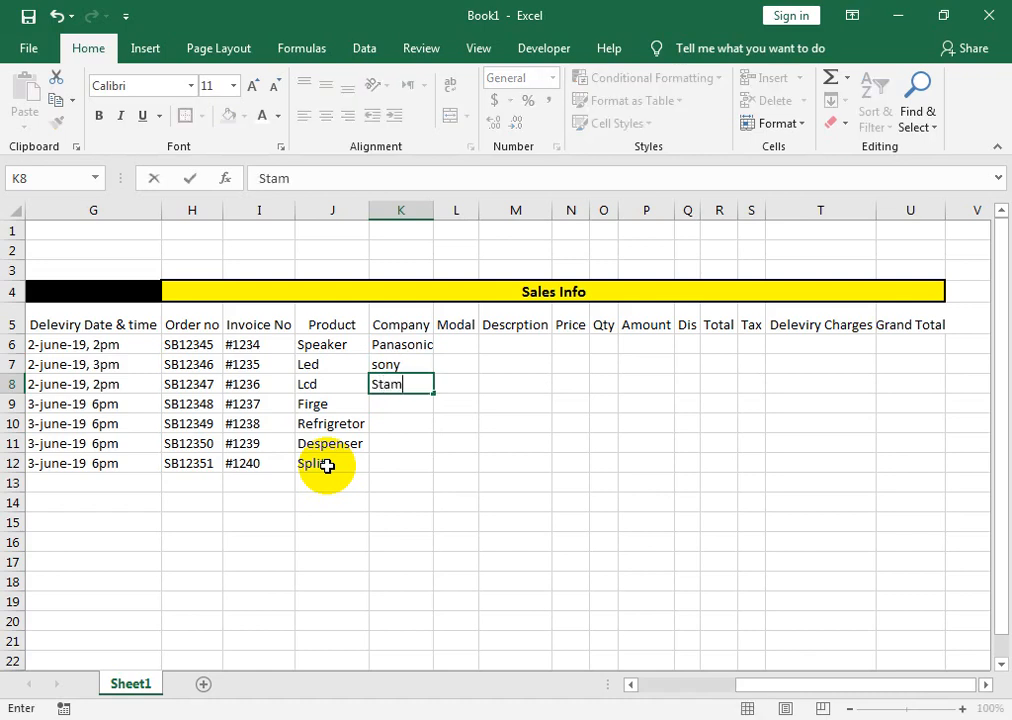
key("BackSpace")
key("BackSpace")
type("bimatic")
key("Return")
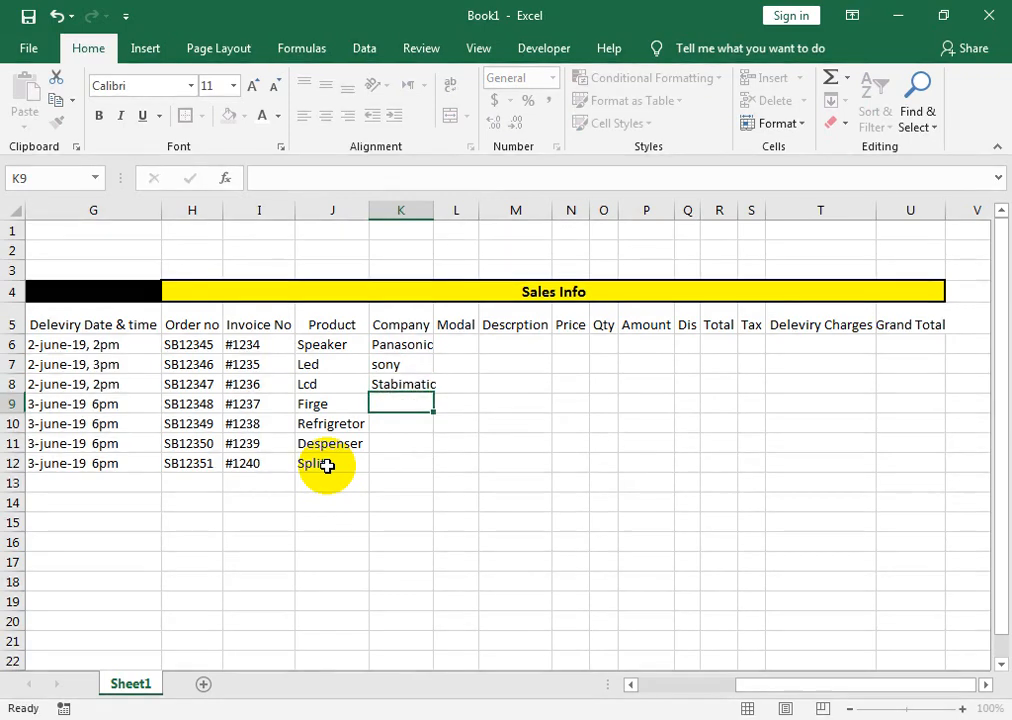
Step: Enter Dawlance in K9 and fill it down to K11 with Ctrl+D
type("D")
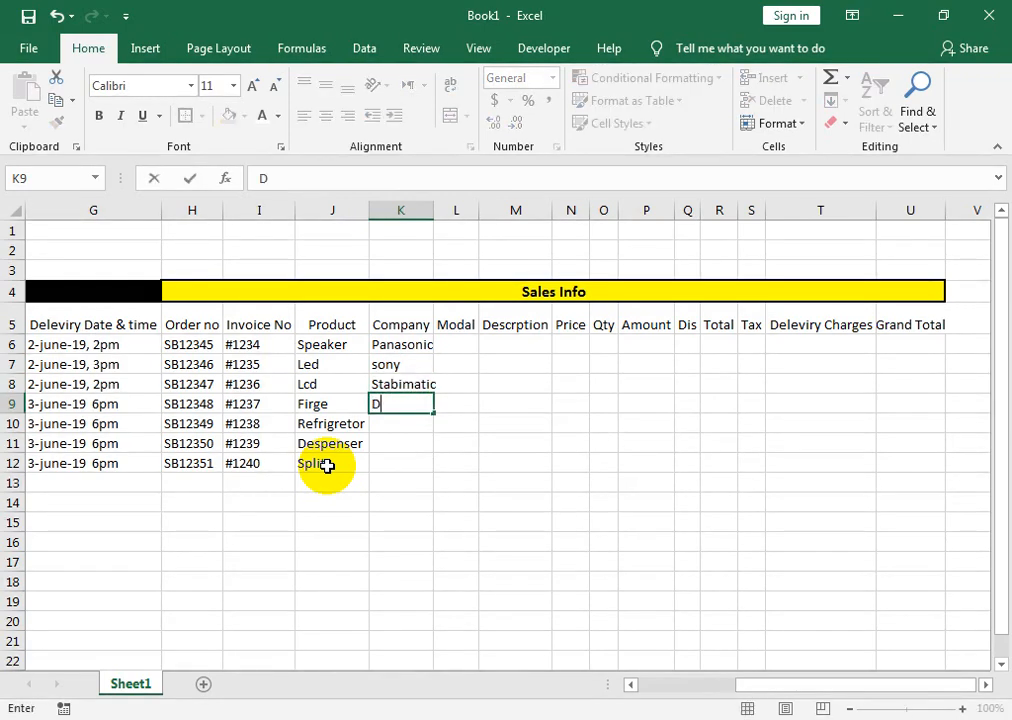
type("alaw")
key("BackSpace")
key("BackSpace")
key("BackSpace")
type("w")
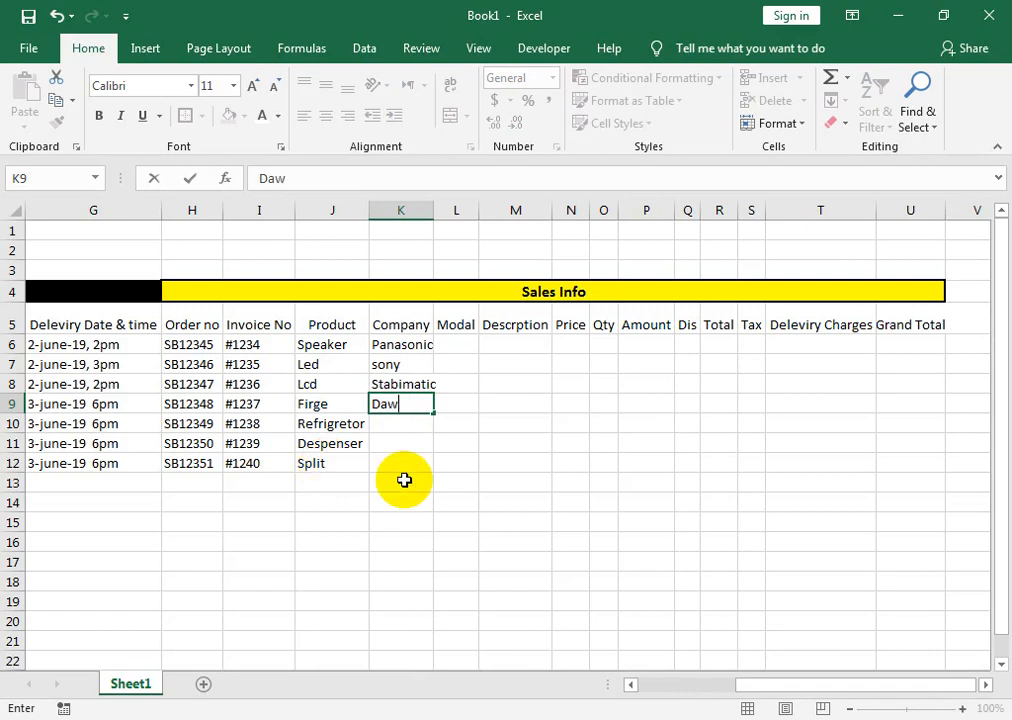
type("lance")
key("Return")
key("Up")
key("shift+Down")
key("shift+Down")
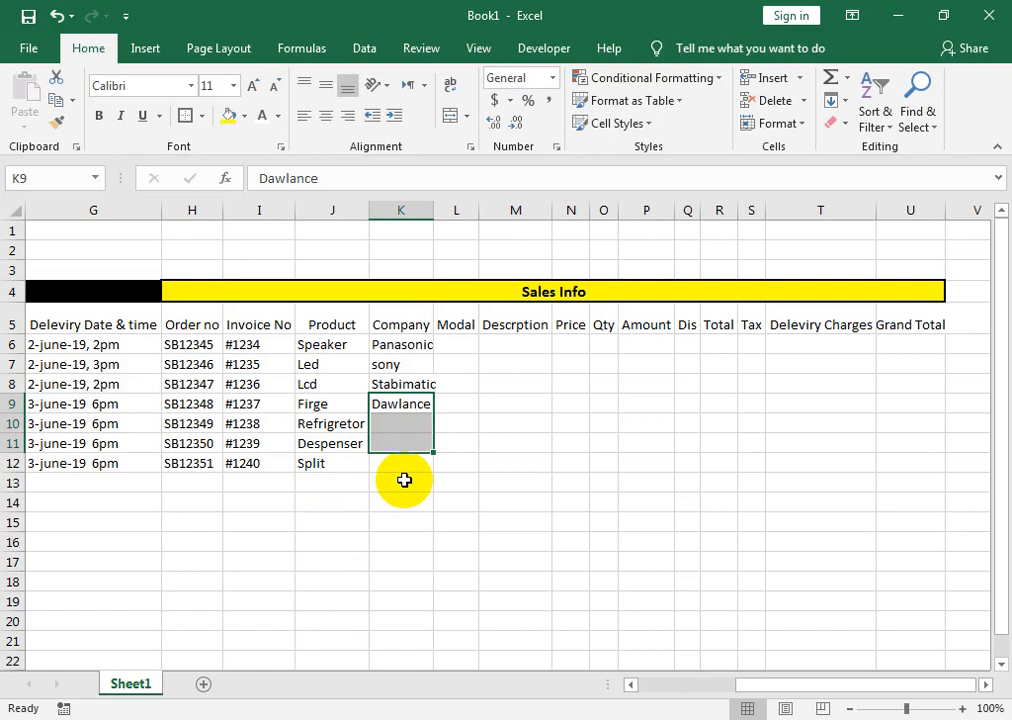
key("ctrl+d")
key("Down")
key("Down")
key("Down")
key("Up")
key("Down")
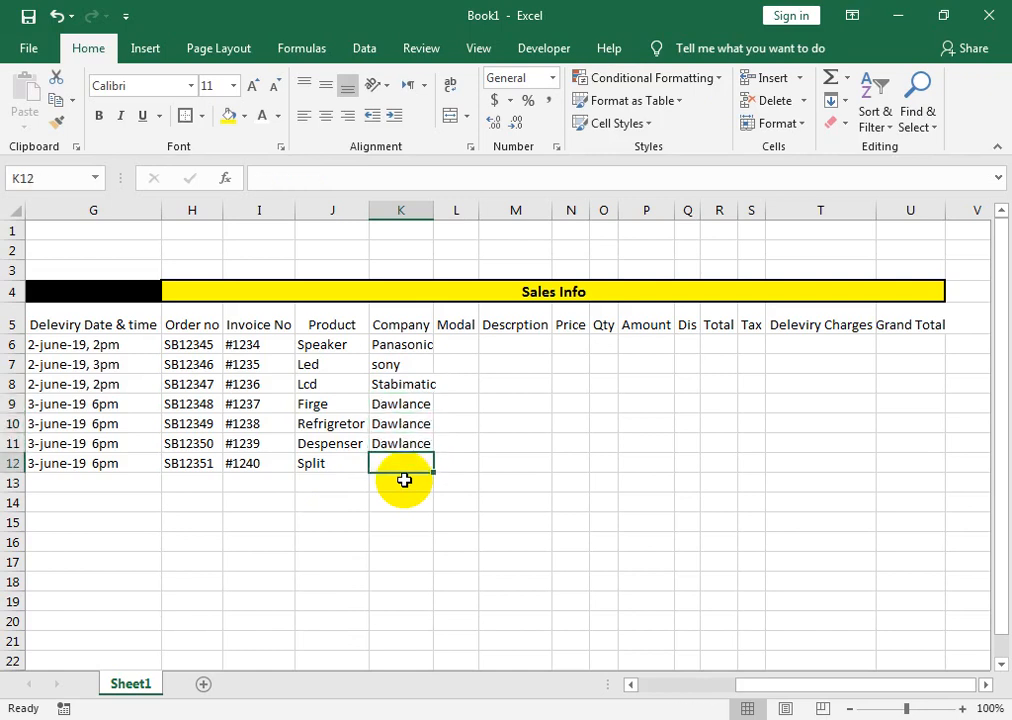
Step: Enter Oreient as the last company in K12
type("Ore")
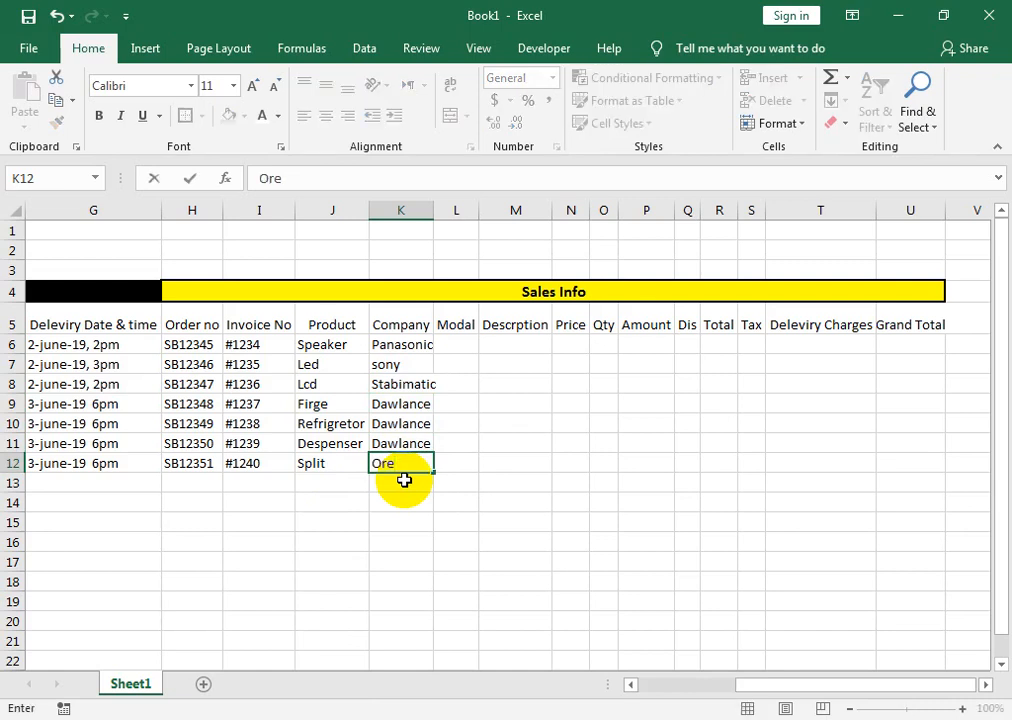
type("ient")
key("BackSpace")
type("nt")
key("Tab")
key("Up")
key("Up")
key("Up")
key("Up")
key("Up")
key("Up")
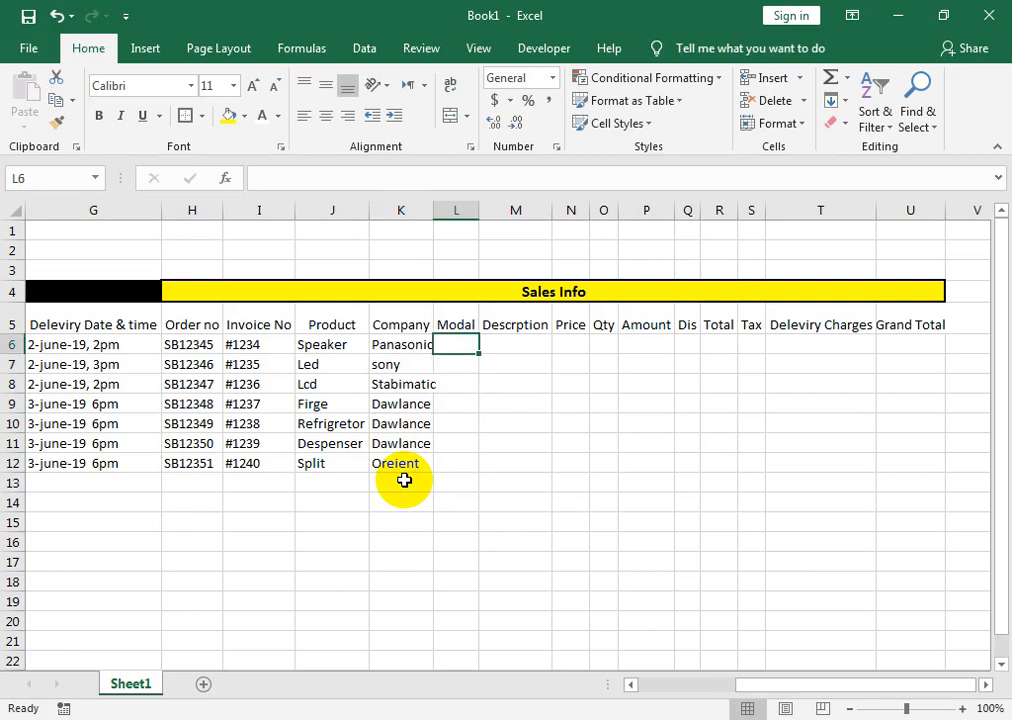
Step: Enter models 45-d, Slim Smart and N-55 in L6:L8, widening the Company column slightly
type("45-d")
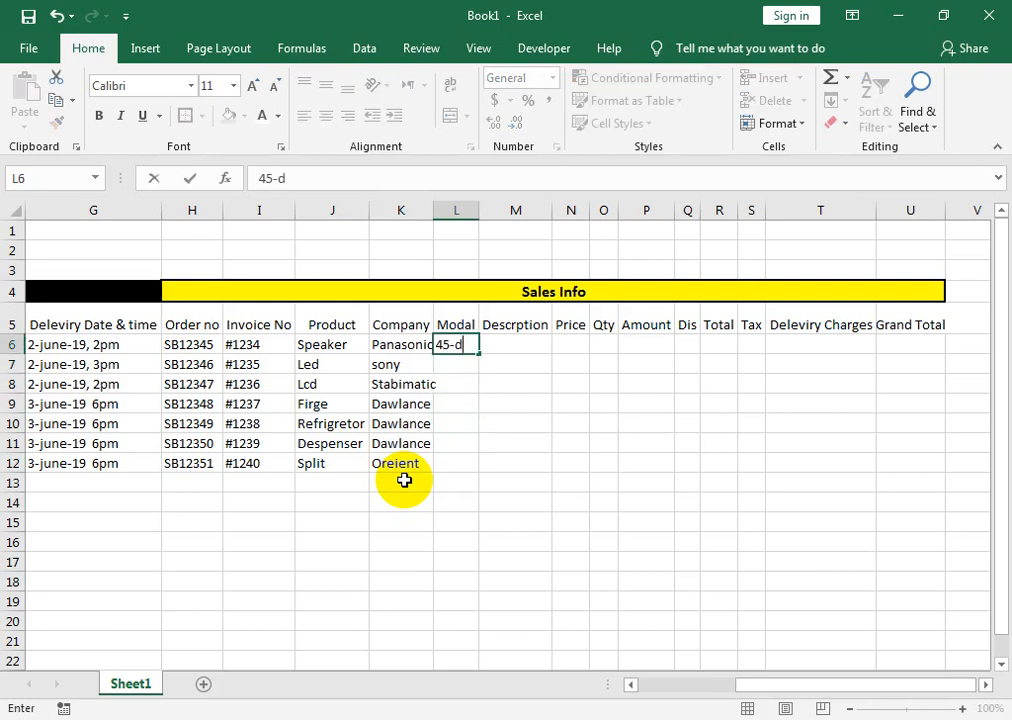
key("Return")
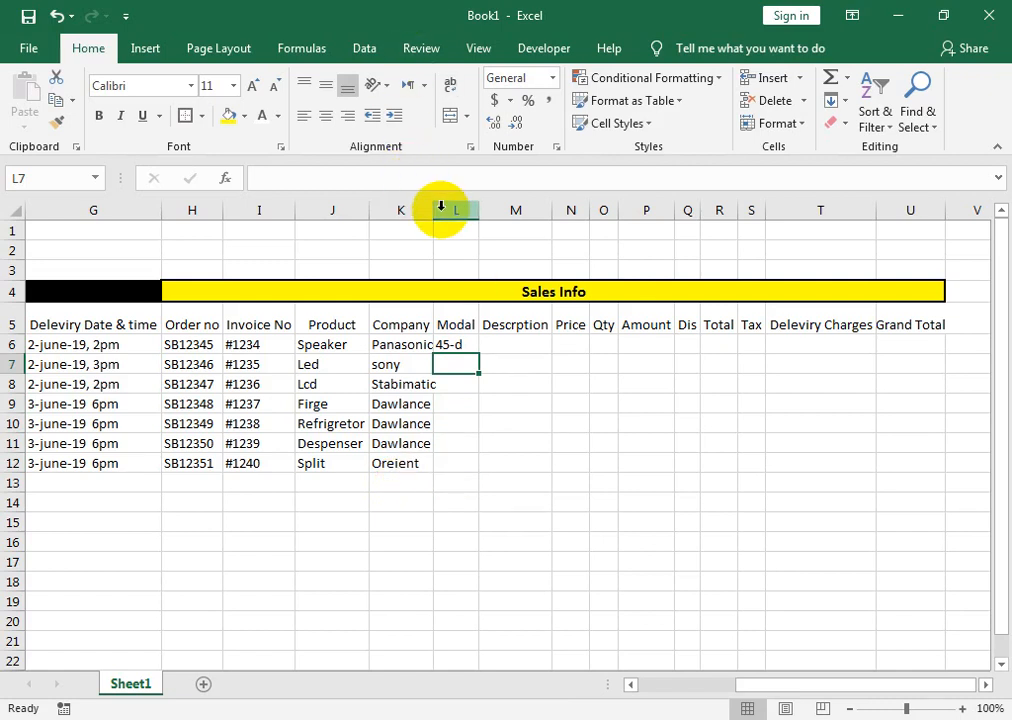
left_click_drag(436, 210, 440, 210)
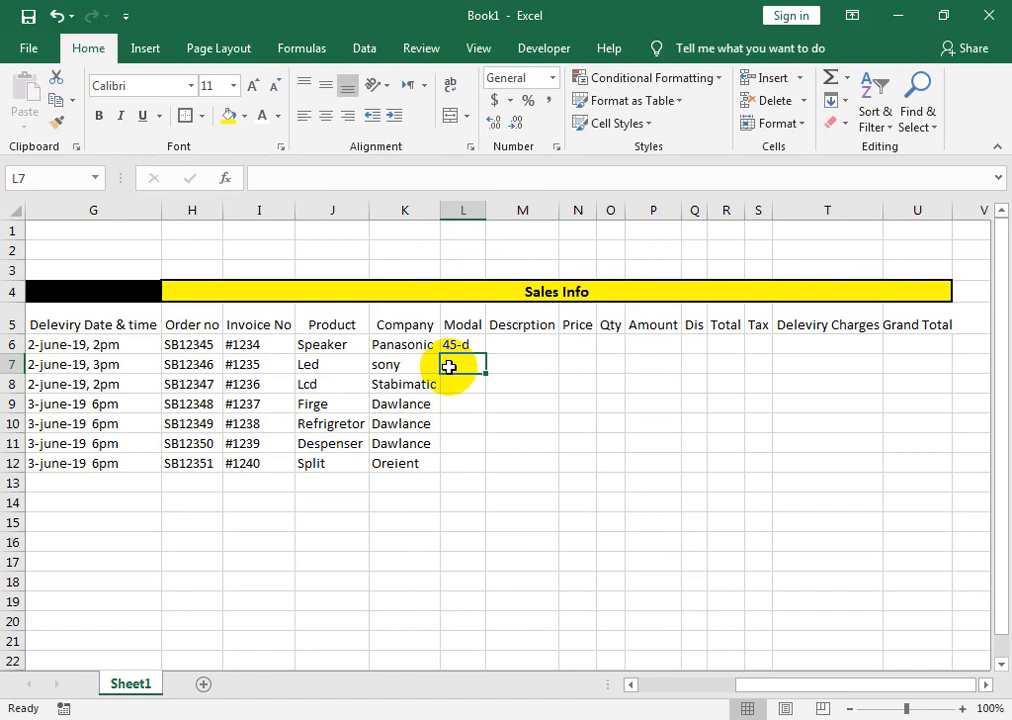
type("Slim")
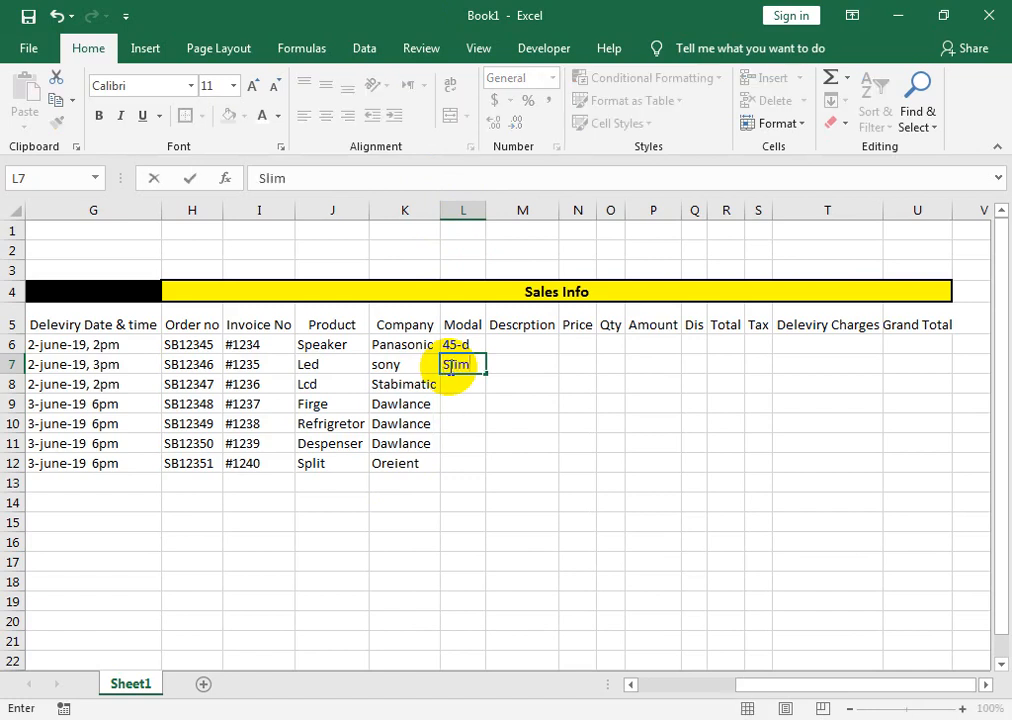
type(" Smart")
key("Return")
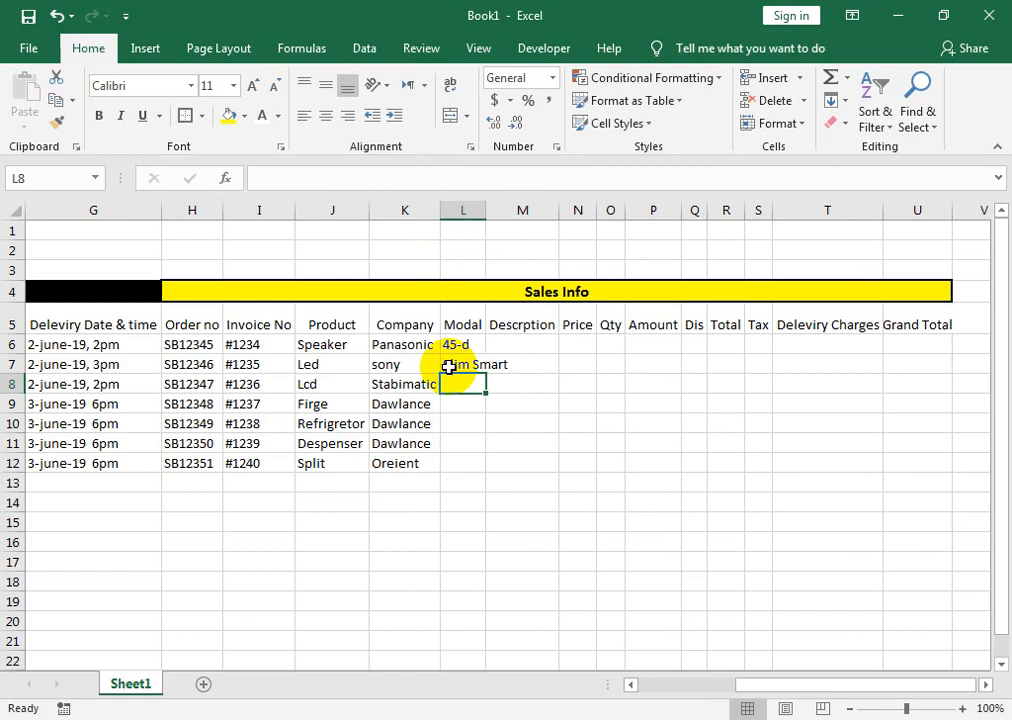
type("N-55")
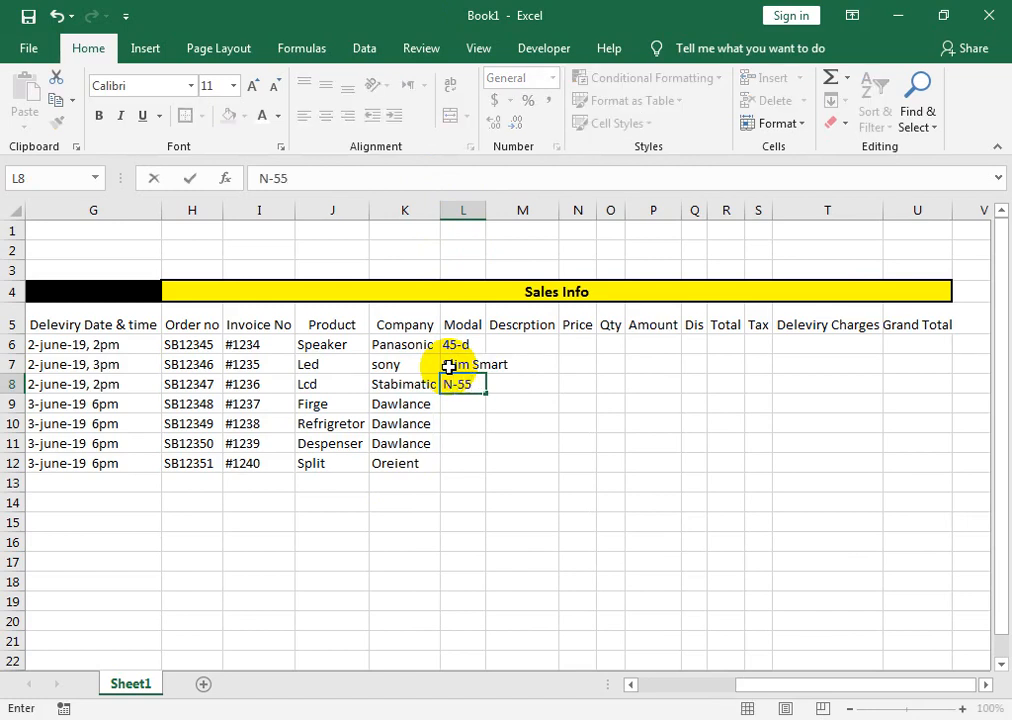
key("Return")
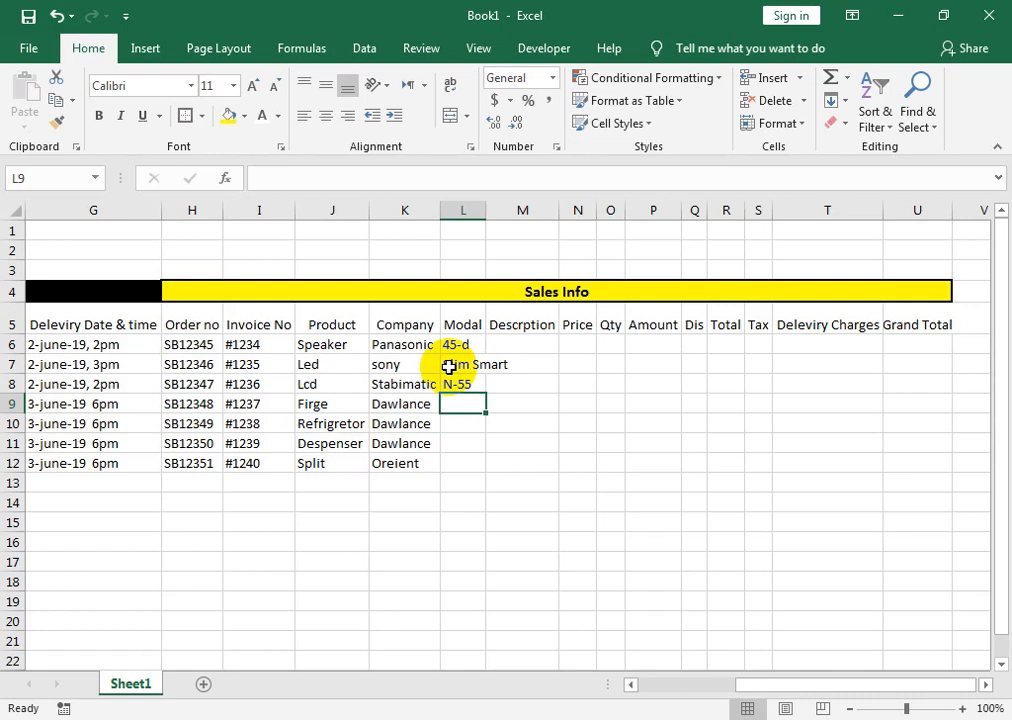
Step: Fill c series into L9:L11, autofit column L, and enter x-569 in L12
type("c series")
key("Return")
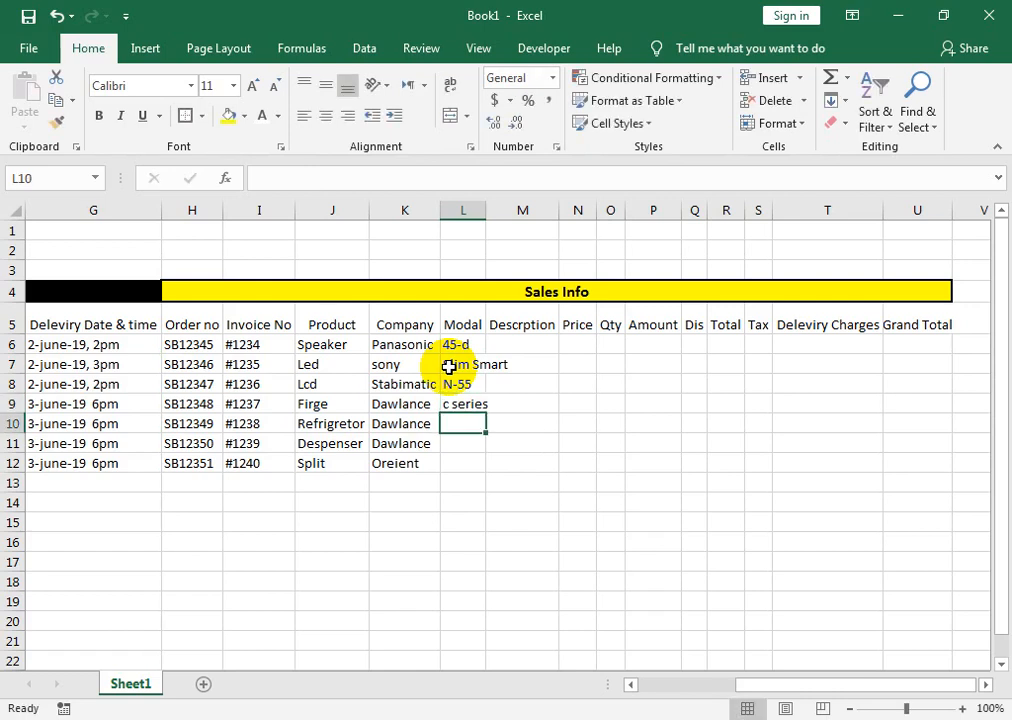
key("Up")
key("shift+Down")
key("shift+Down")
key("ctrl+d")
key("Down")
key("Down")
key("Down")
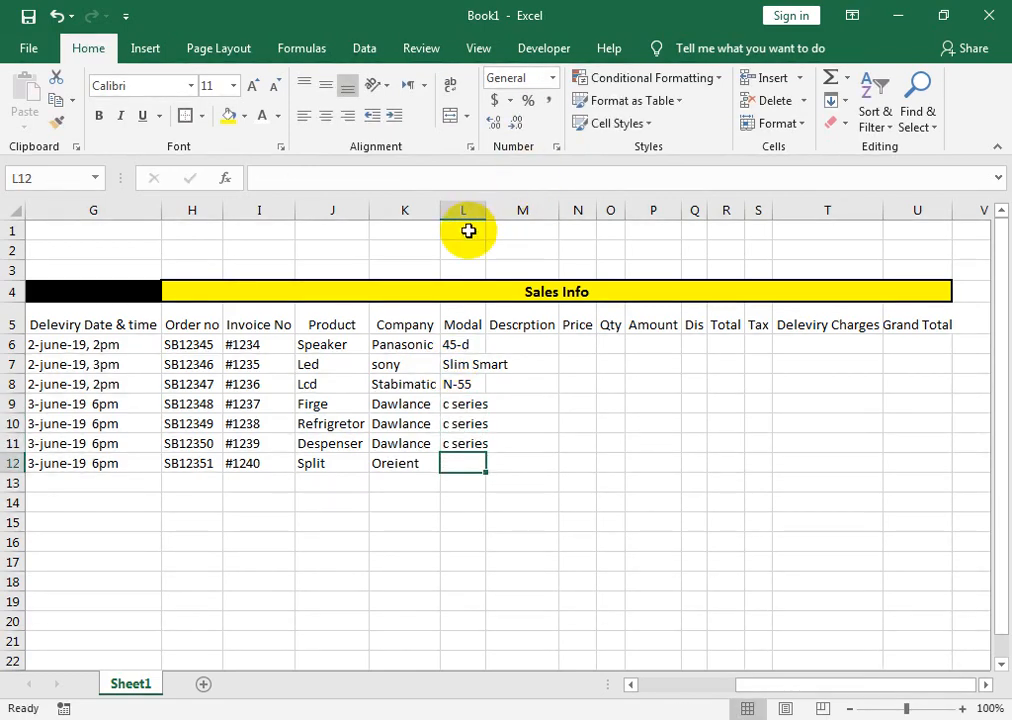
double_click(485, 210)
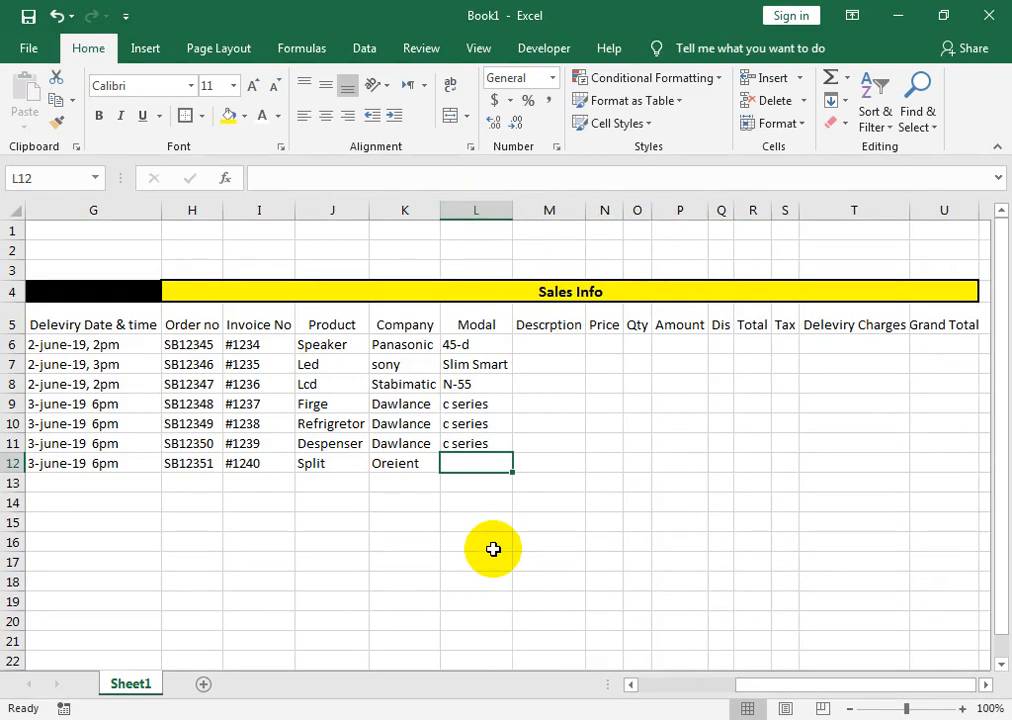
type("x-569")
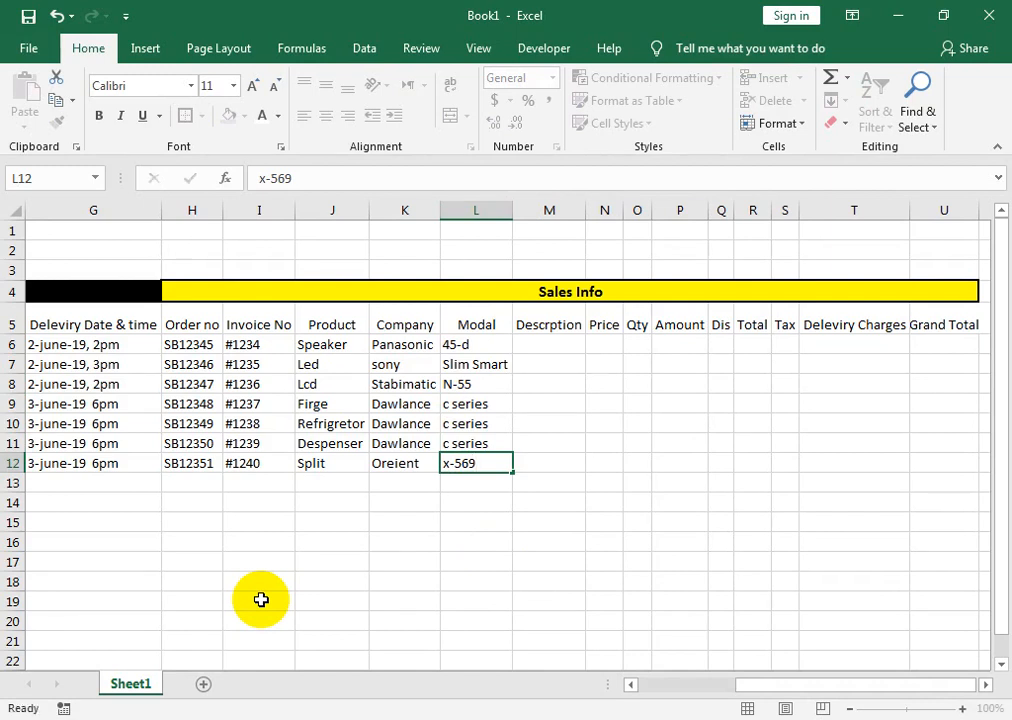
key("Tab")
key("Up")
key("Up")
key("Up")
key("Up")
key("Up")
key("Up")
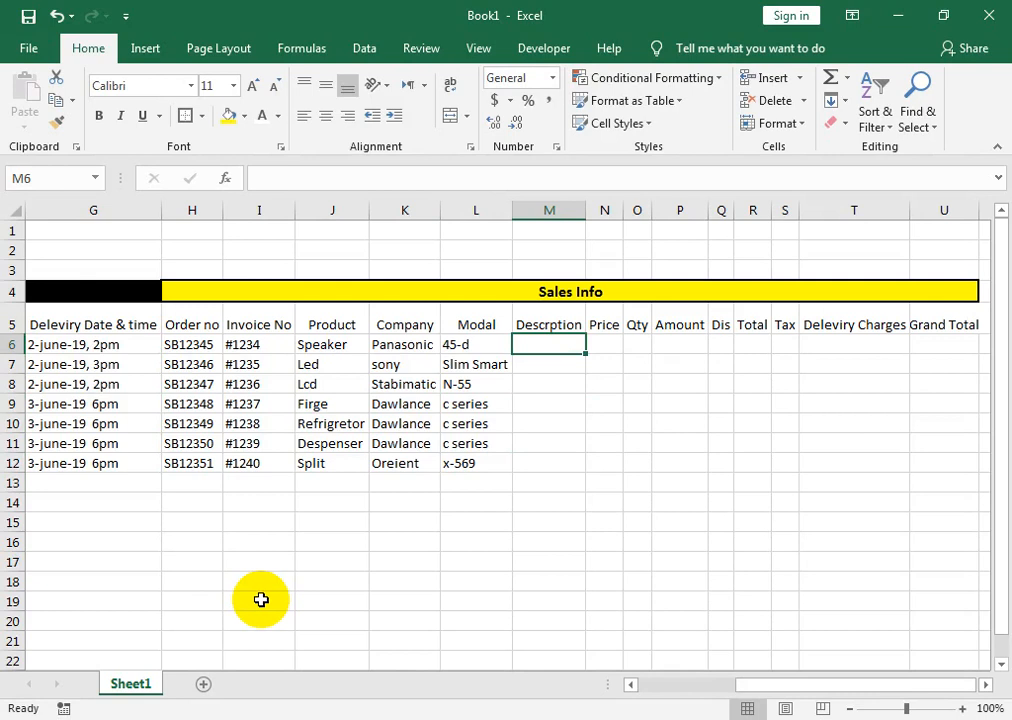
Step: Enter descriptions Black Color, 32 Inch and 40 Inch in M6:M8
type("Bla")
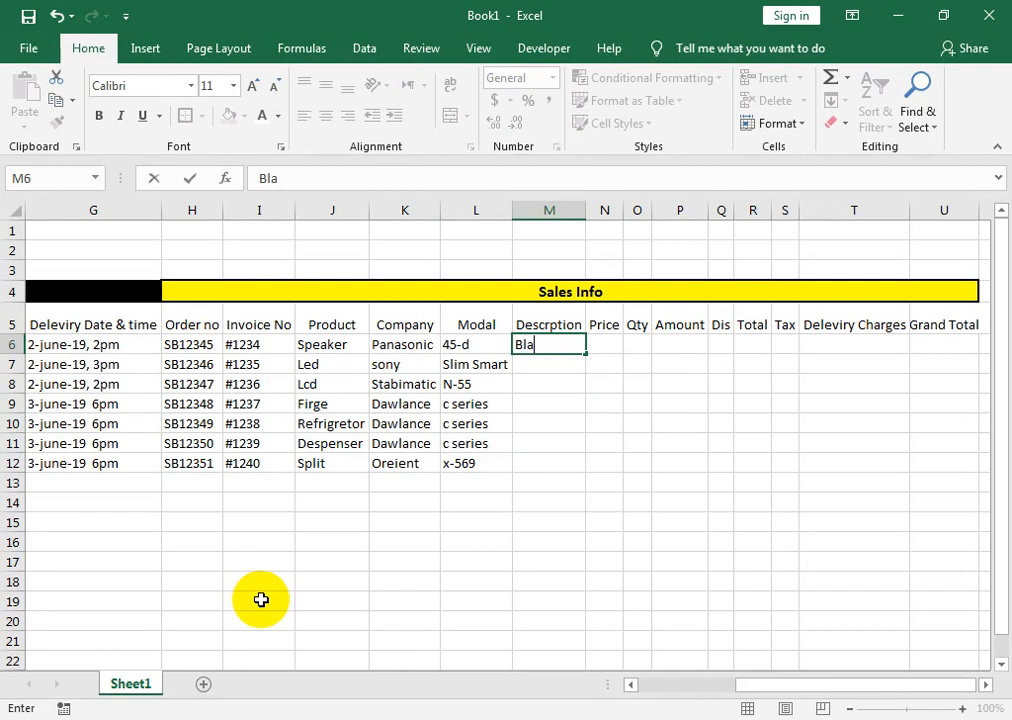
type("ck Color")
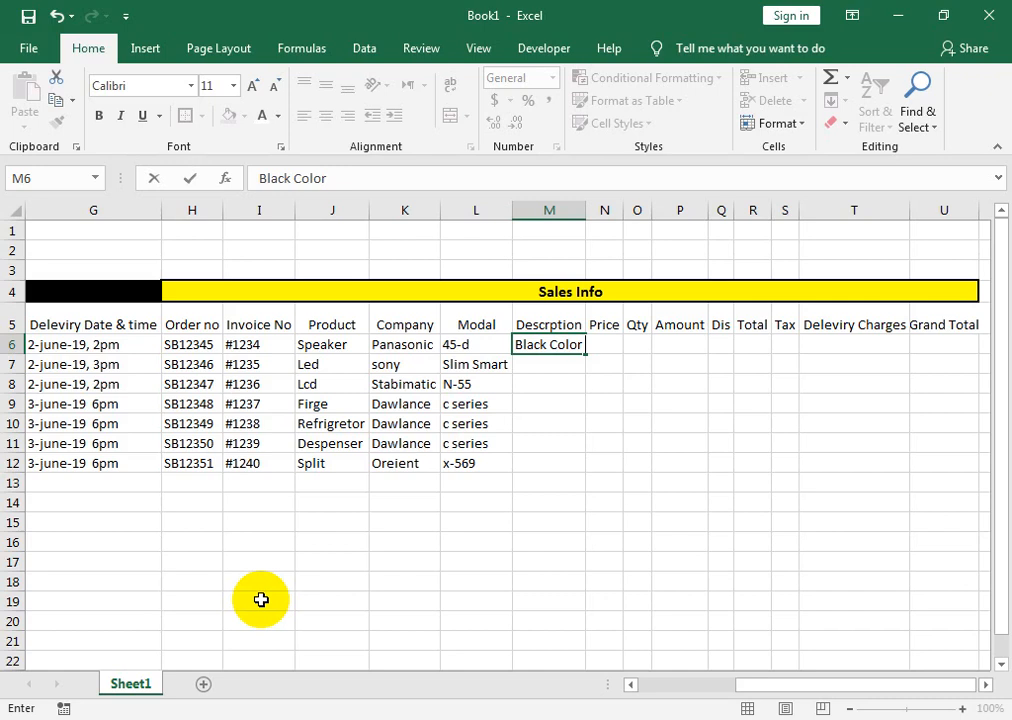
key("Return")
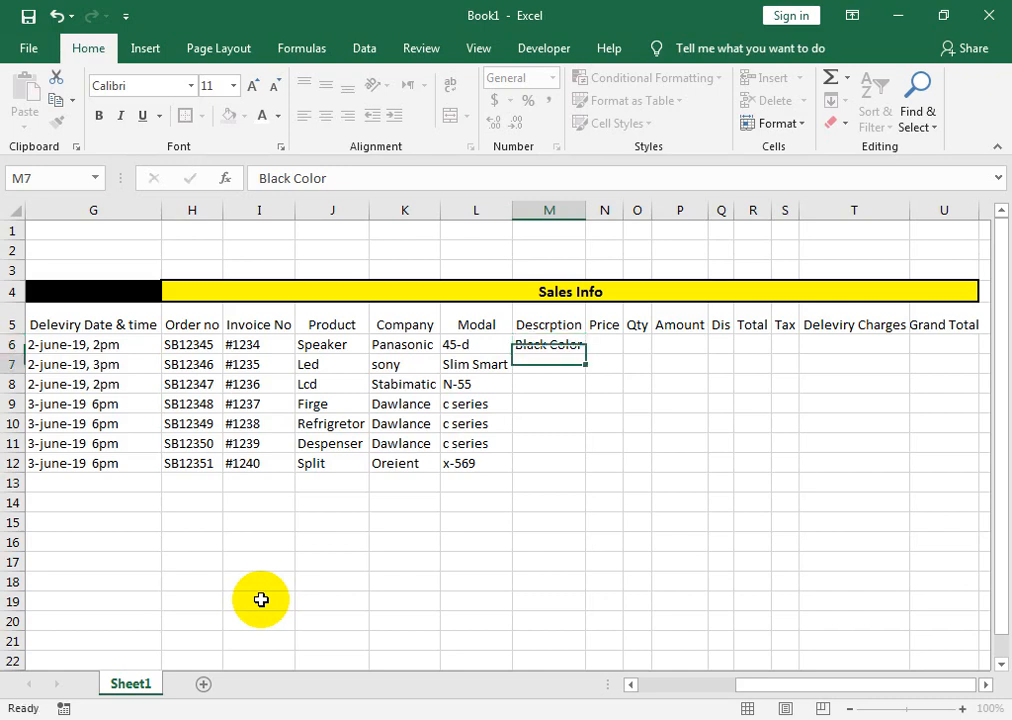
type("32")
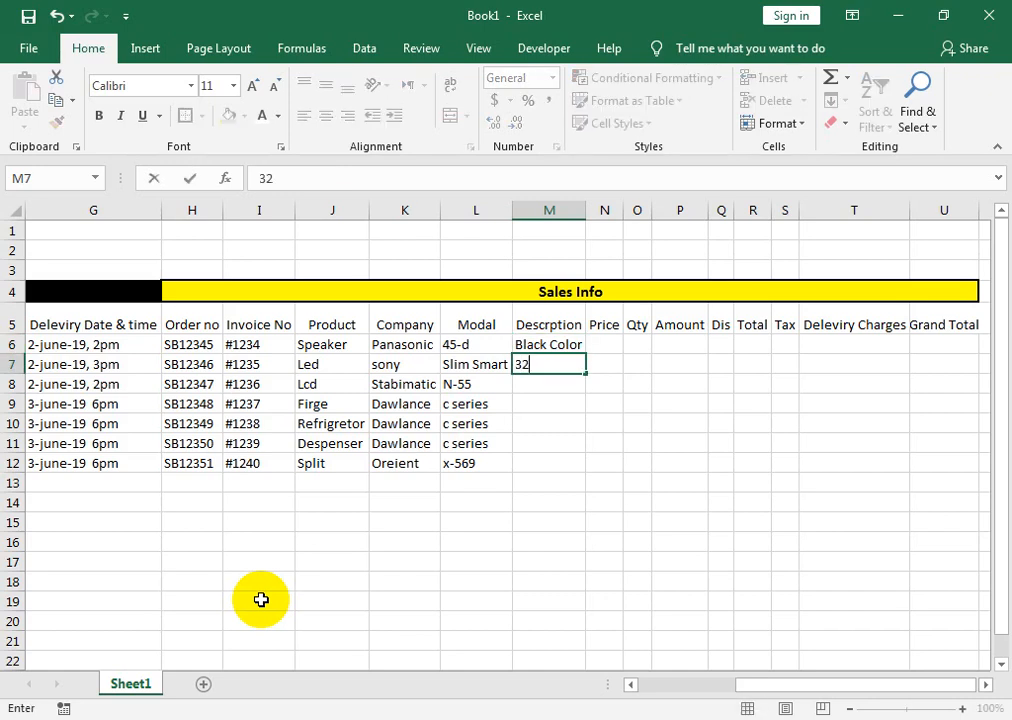
type(" Inch")
key("Return")
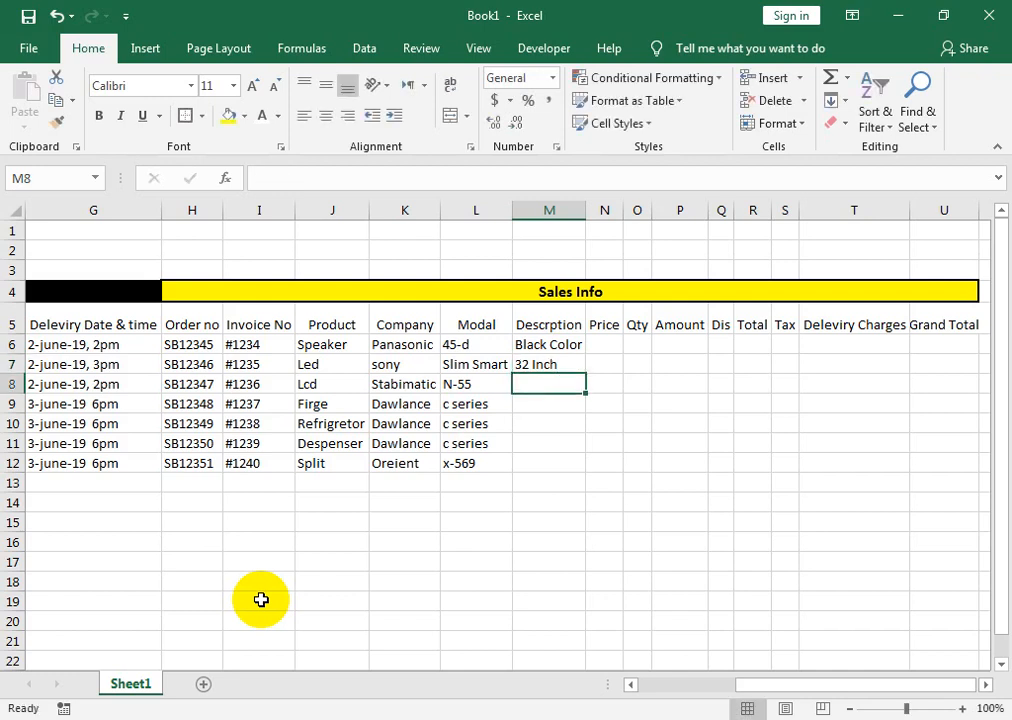
type("40 Inch")
key("Return")
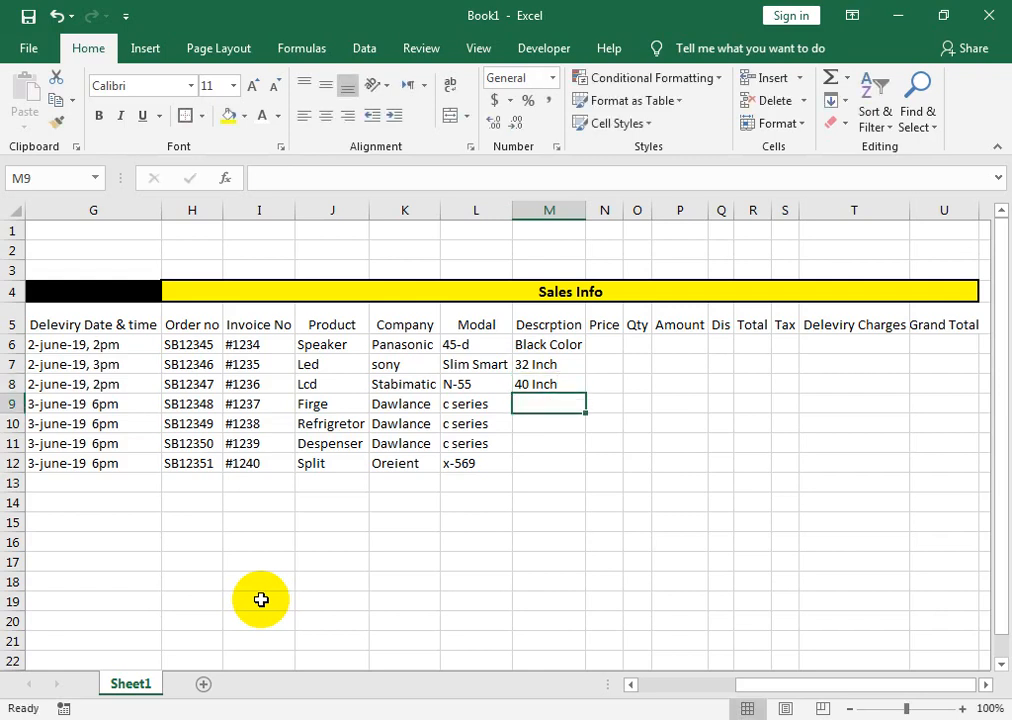
Step: Enter descriptions 2 Door Small, Large, Standerd and 1.5 Ton in M9:M12
type("2 Door")
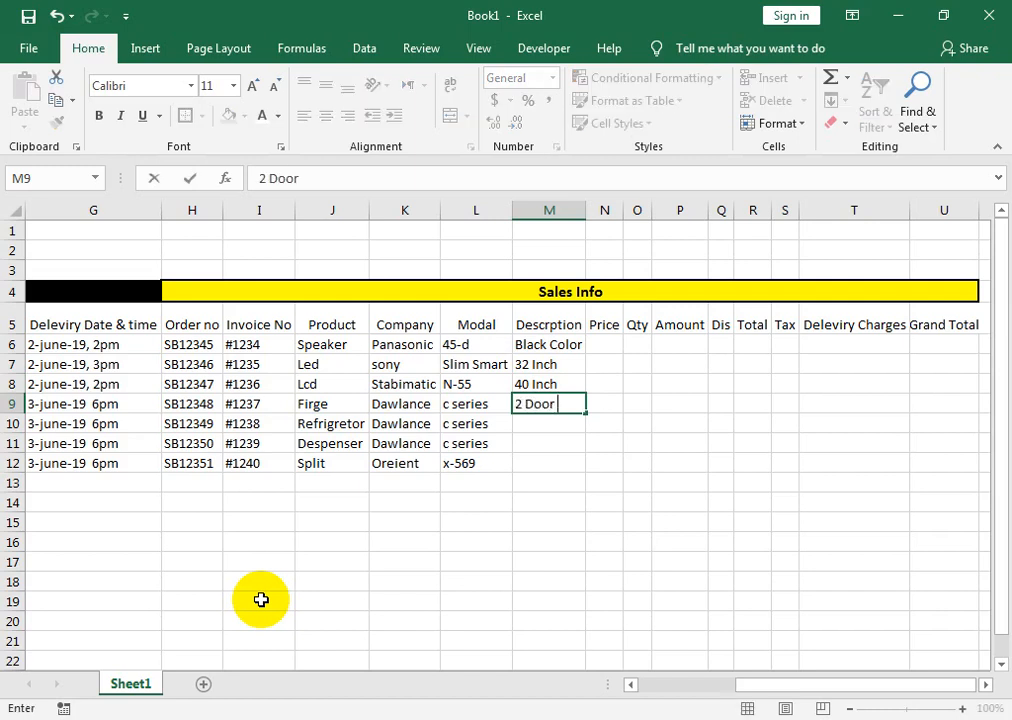
type(" Small")
key("Return")
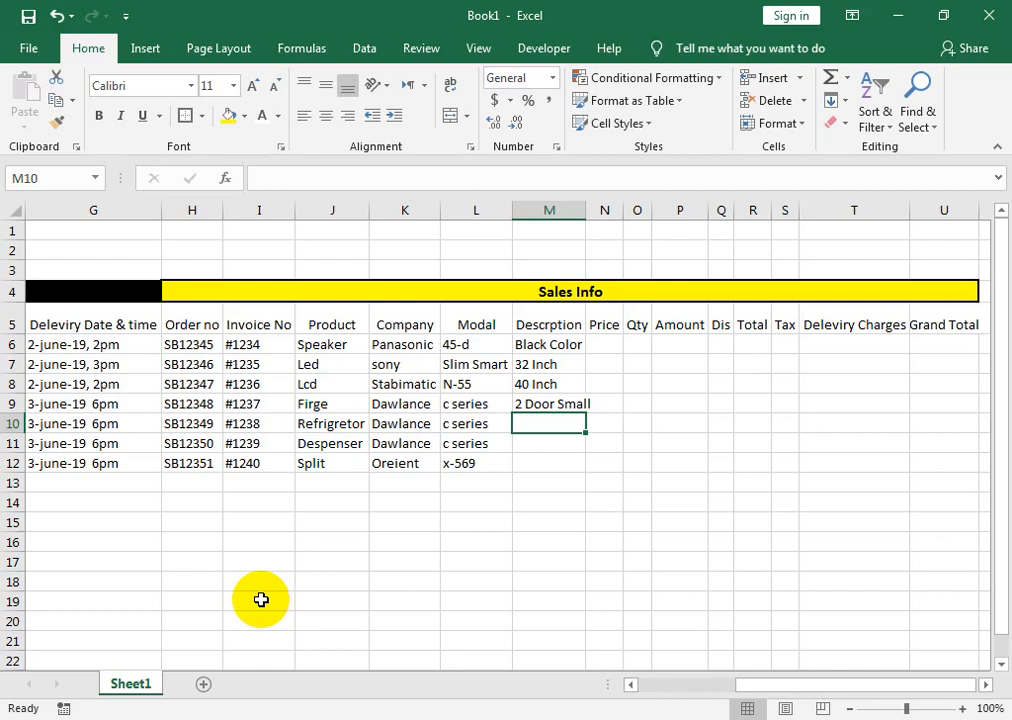
type("Larghe")
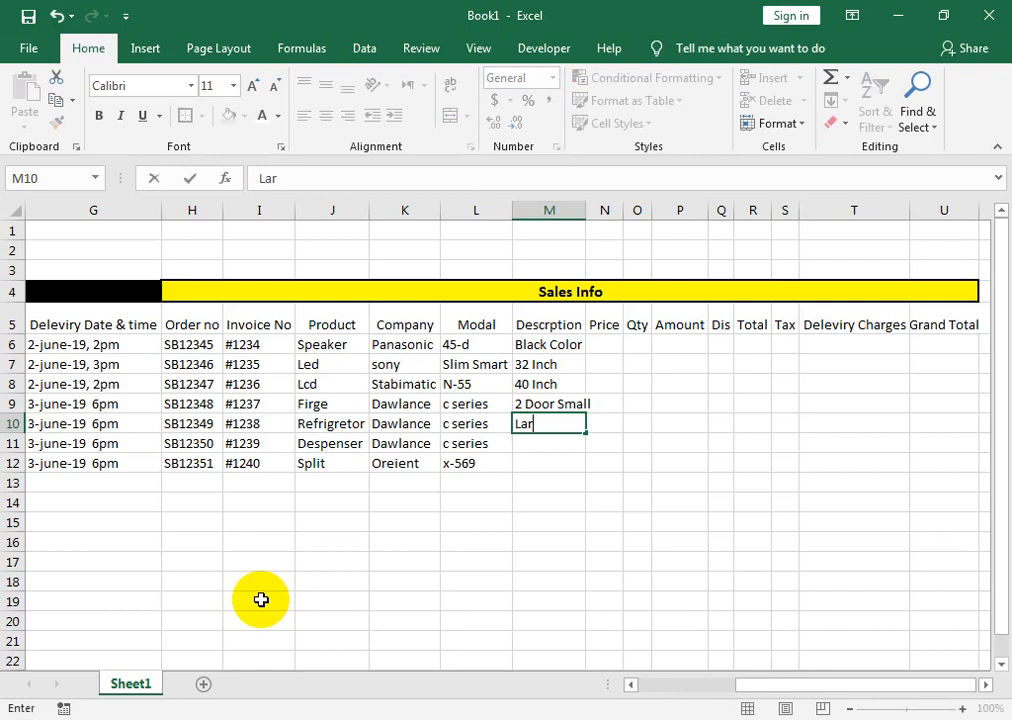
key("BackSpace")
key("BackSpace")
type("e")
key("Return")
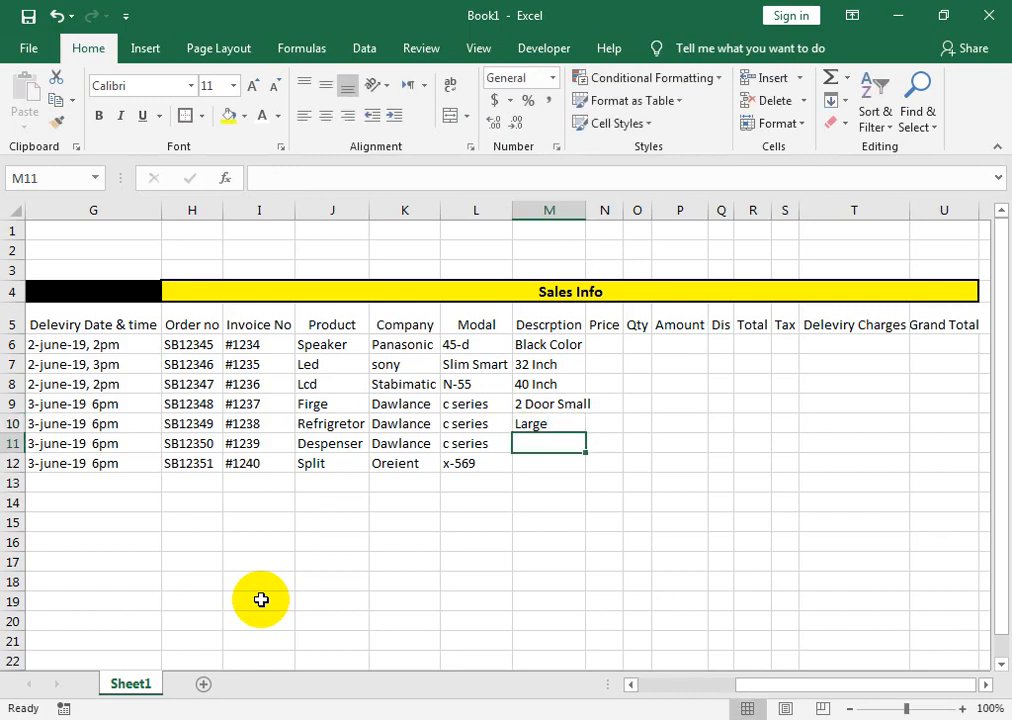
type("Sta")
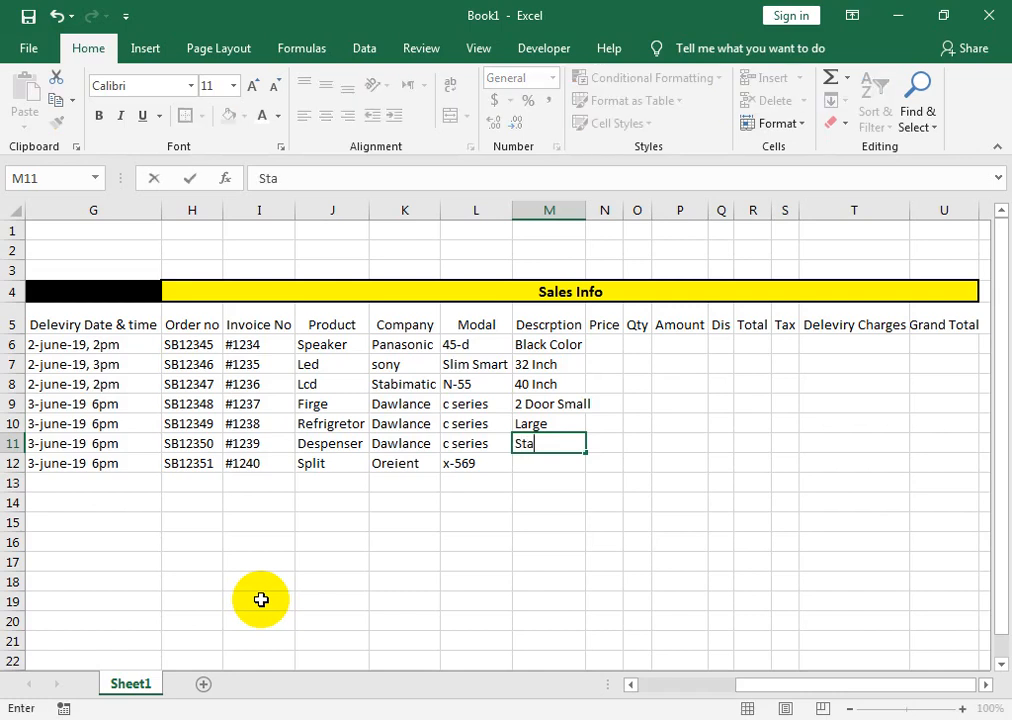
type("nderd")
key("Return")
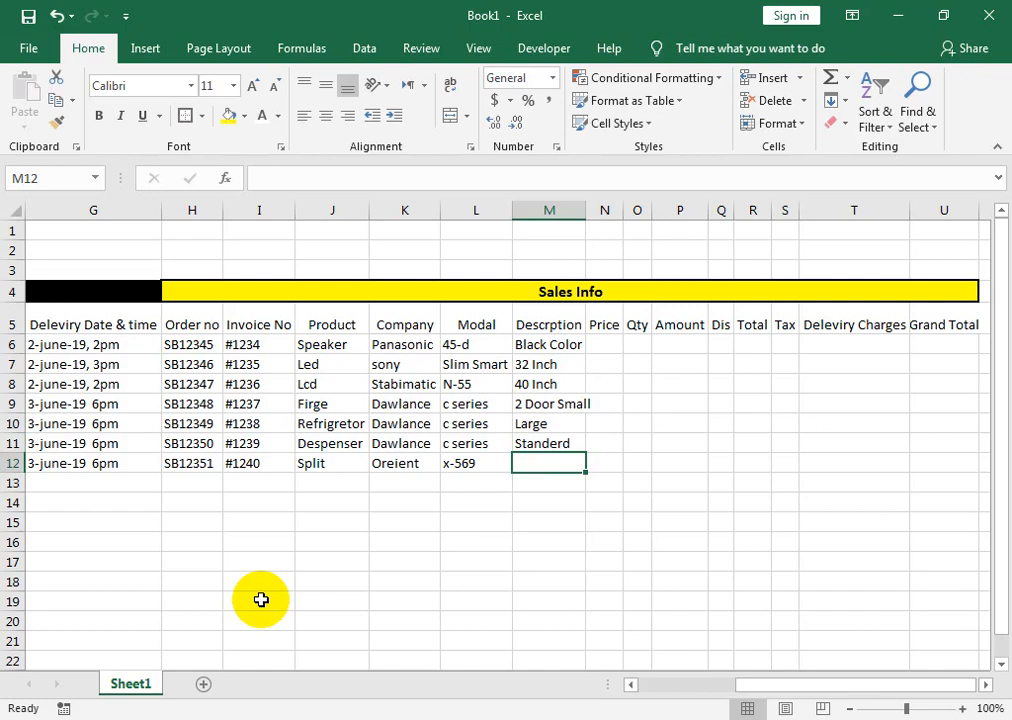
type("1.")
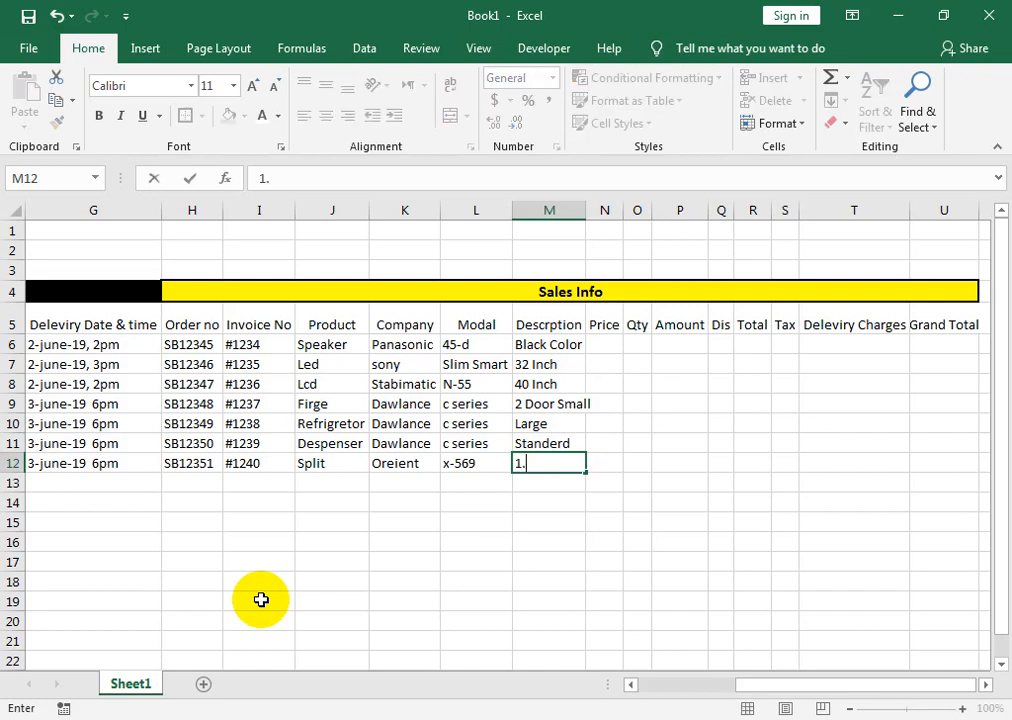
type("5 Ton")
key("Tab")
key("Up")
key("Up")
key("Up")
key("Up")
key("Up")
key("Up")
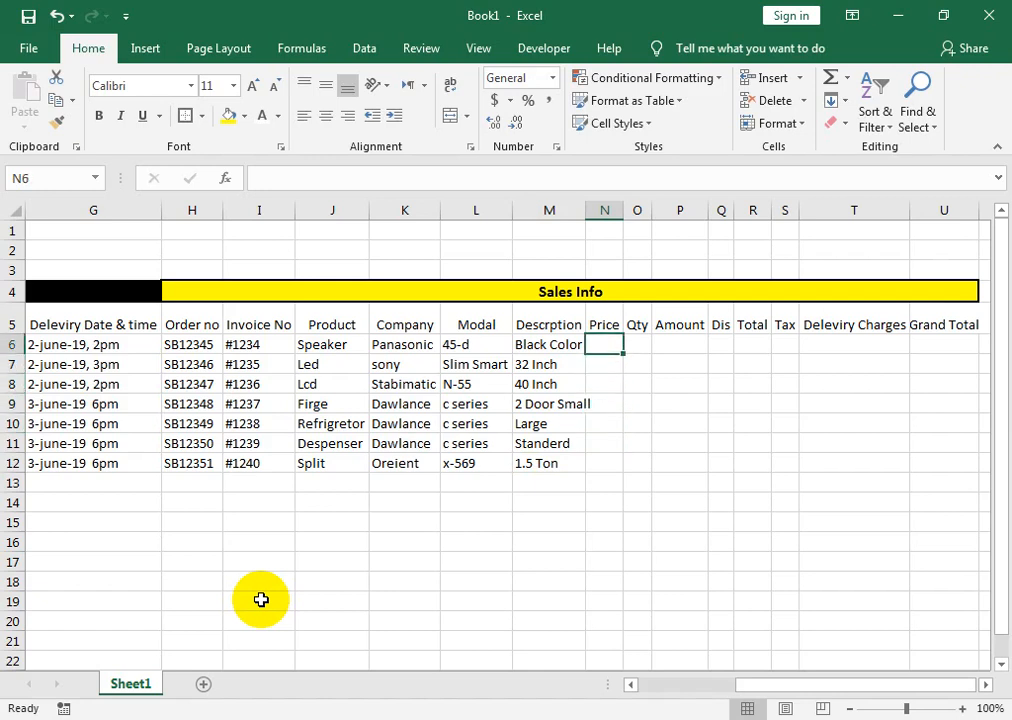
Step: Enter prices 5000, 29000, 20000 and 50000 in N6:N9
type("5000")
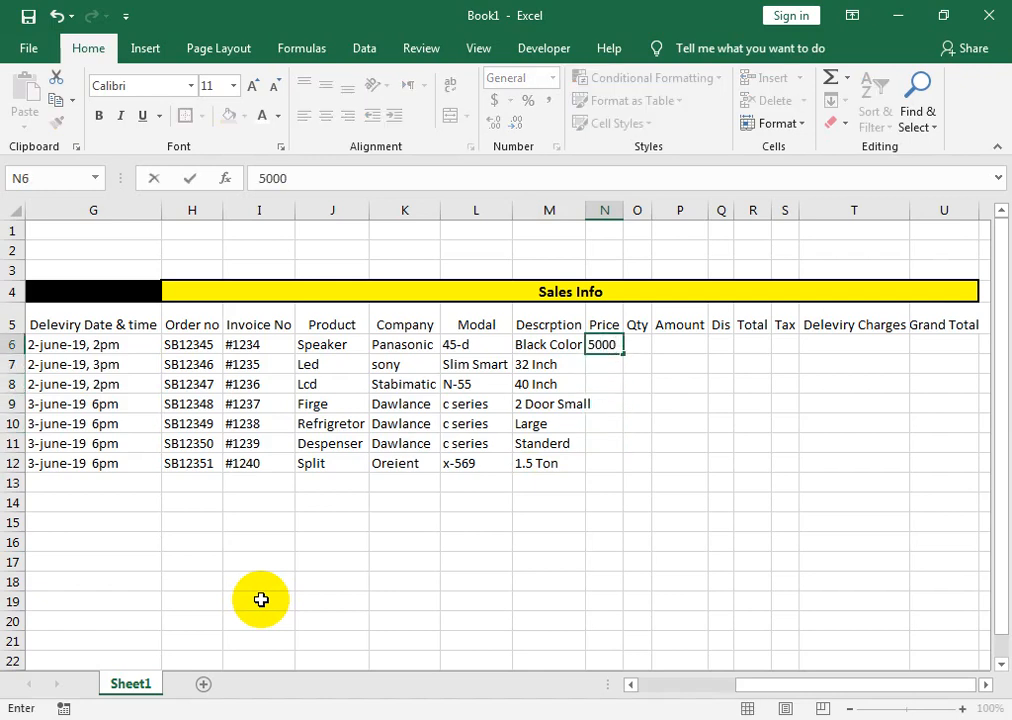
key("Return")
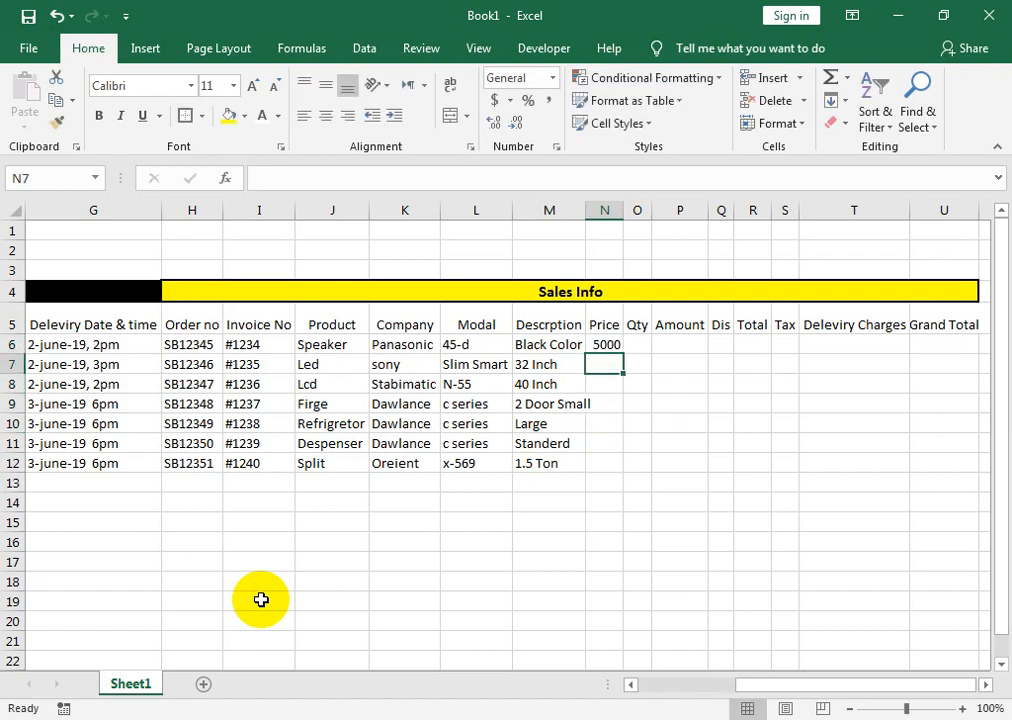
type("29000")
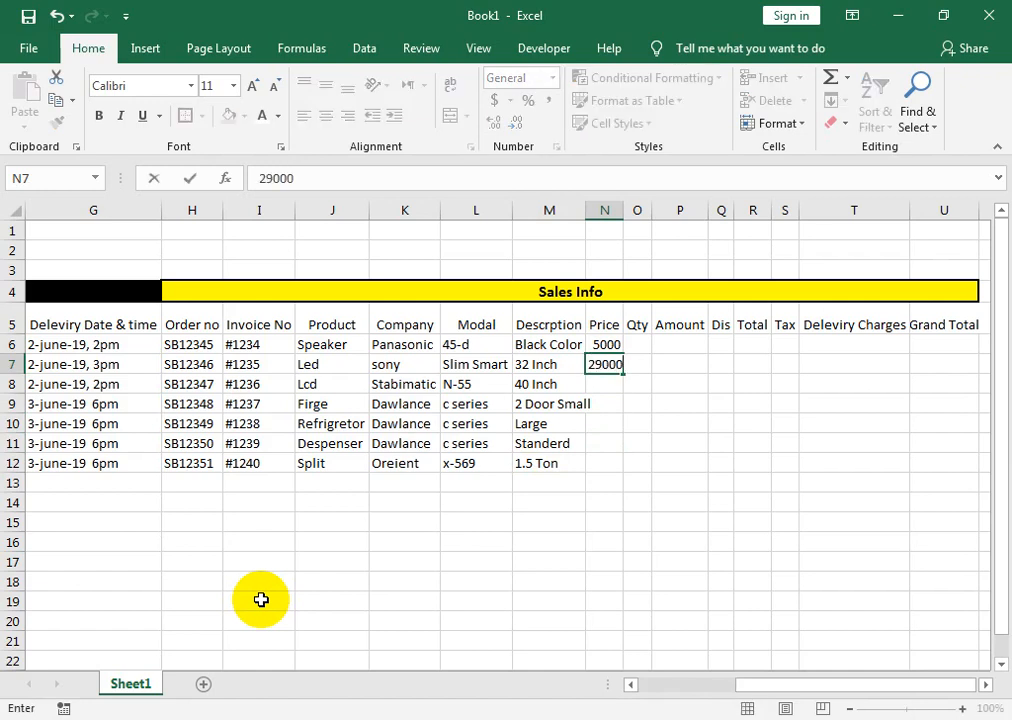
key("Return")
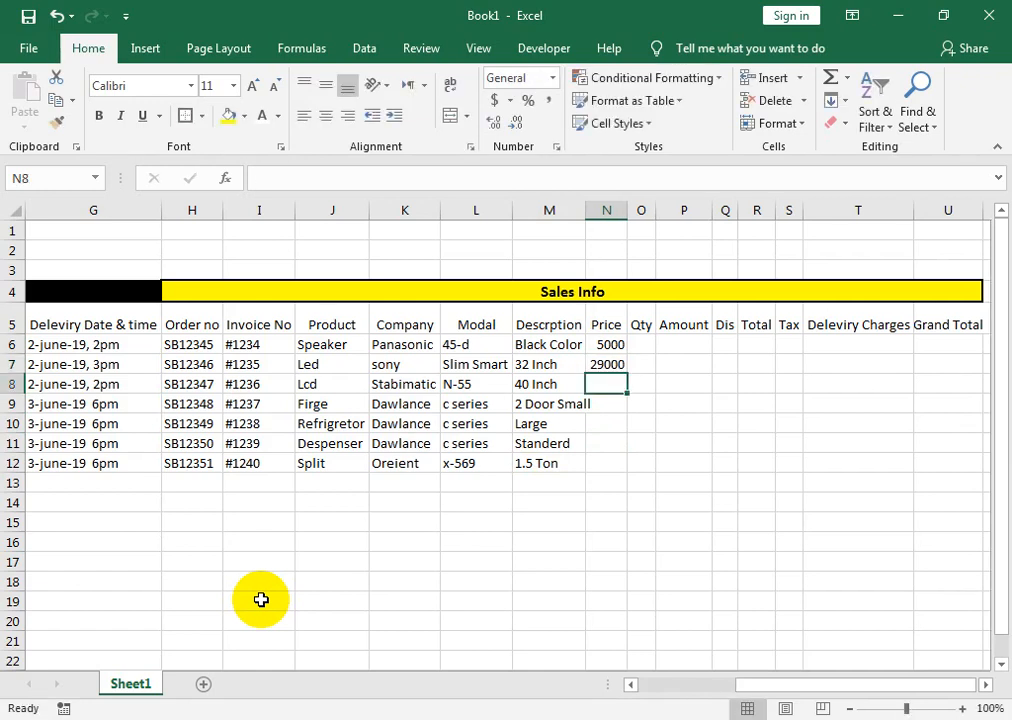
type("20000")
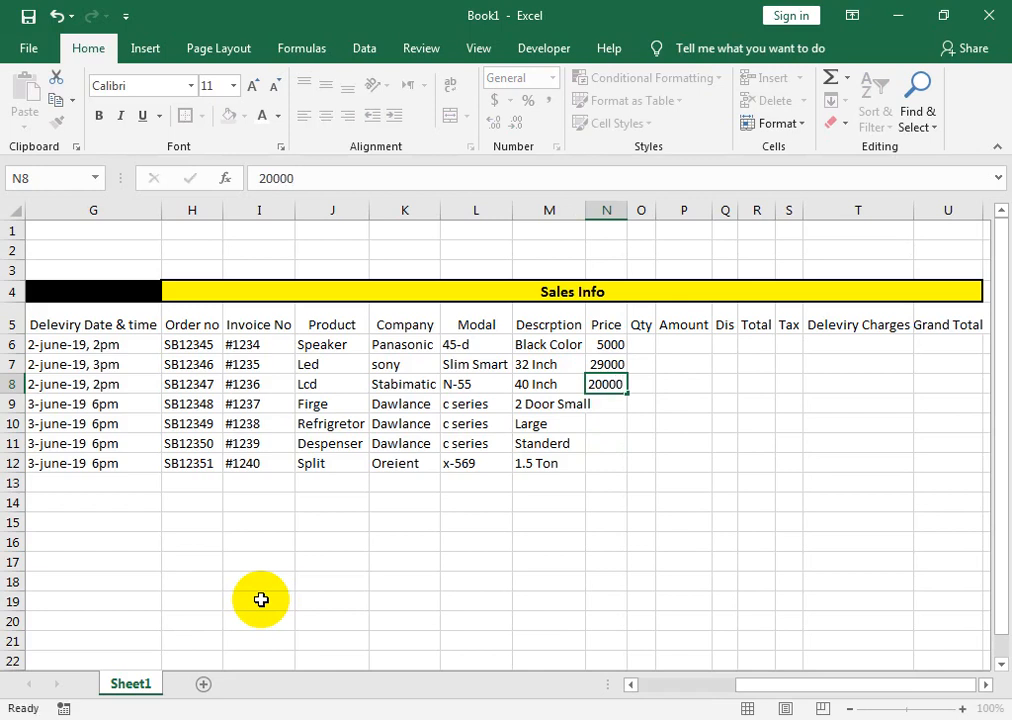
key("Return")
type("50000")
key("Return")
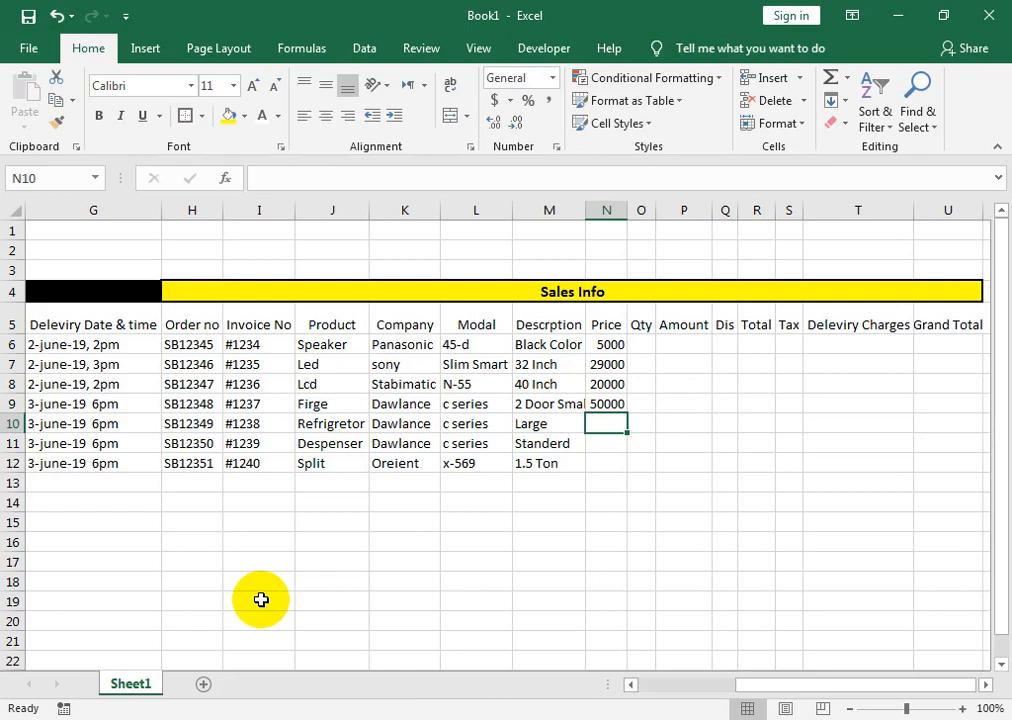
Step: Enter prices 60000, 15000 and 35000 in N10:N12
type("60000")
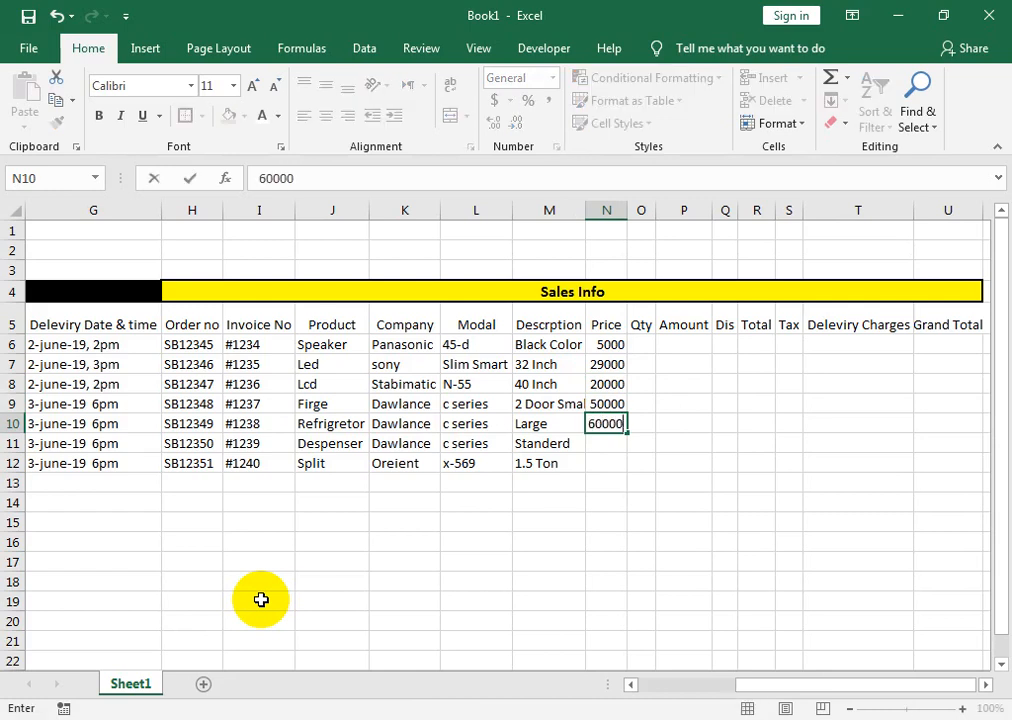
key("Return")
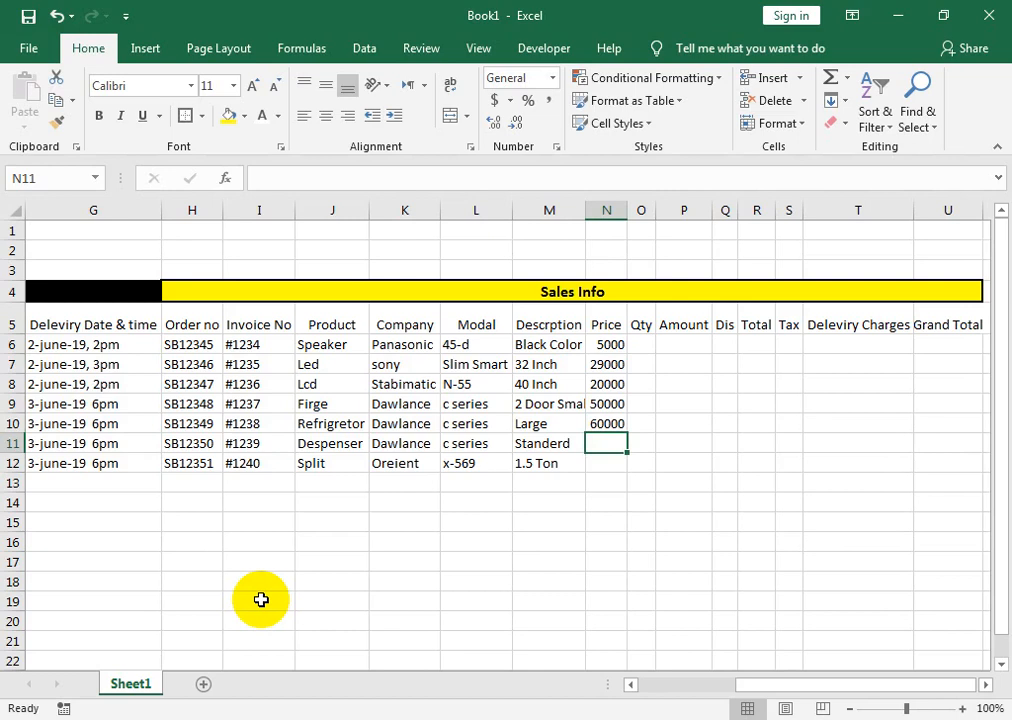
type("15000")
key("Return")
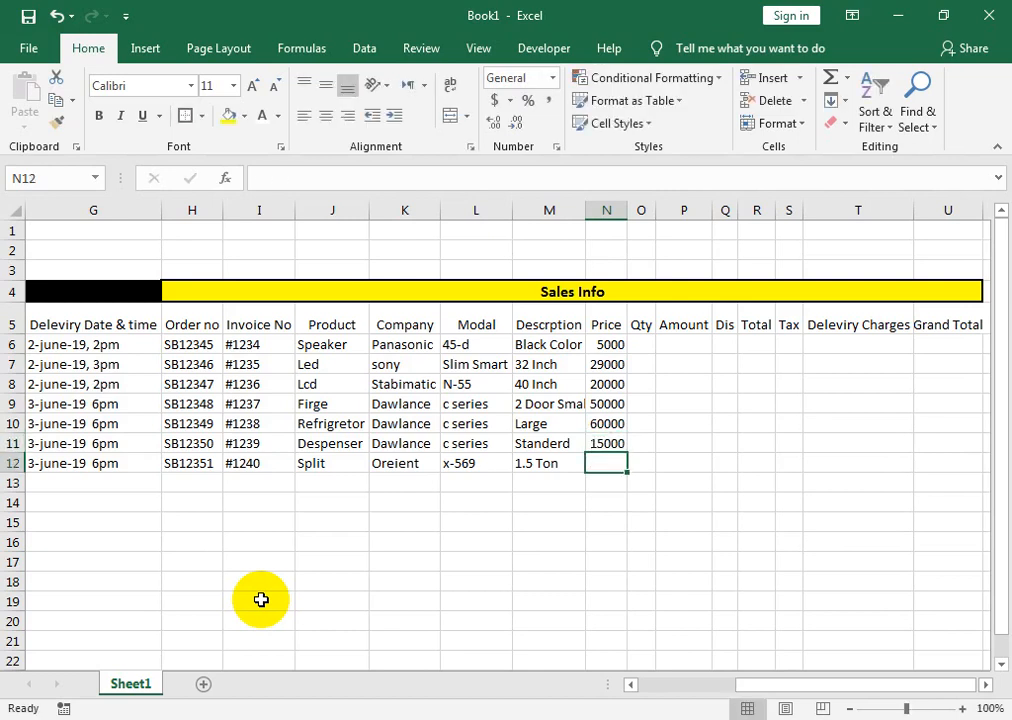
type("35000")
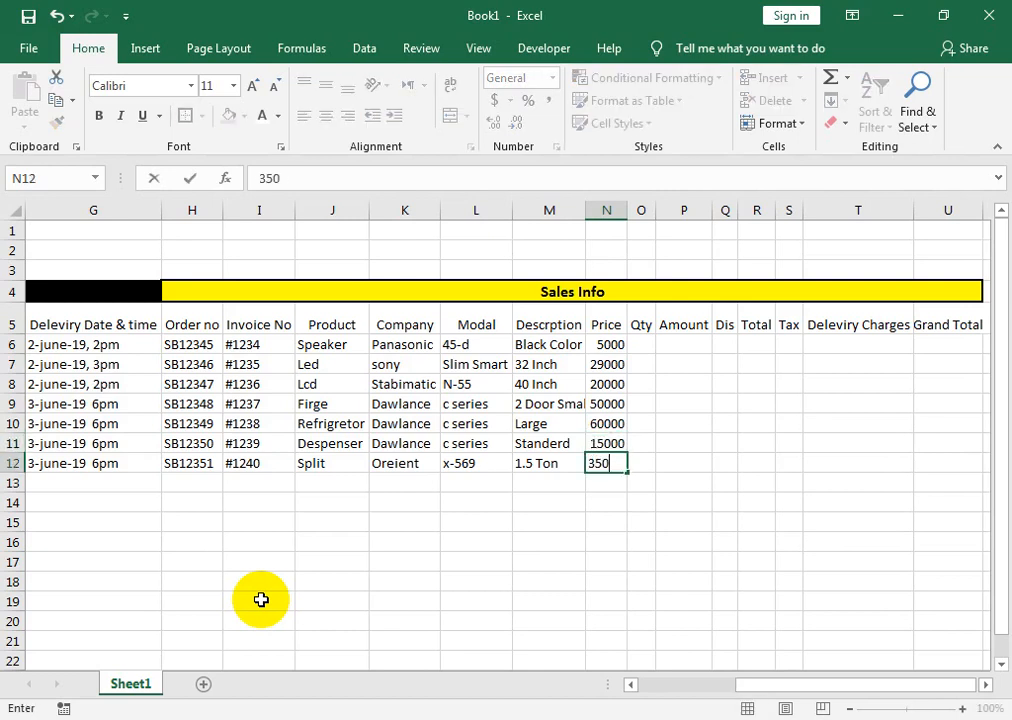
key("Tab")
key("Up")
key("Up")
key("Up")
key("Up")
key("Up")
key("Up")
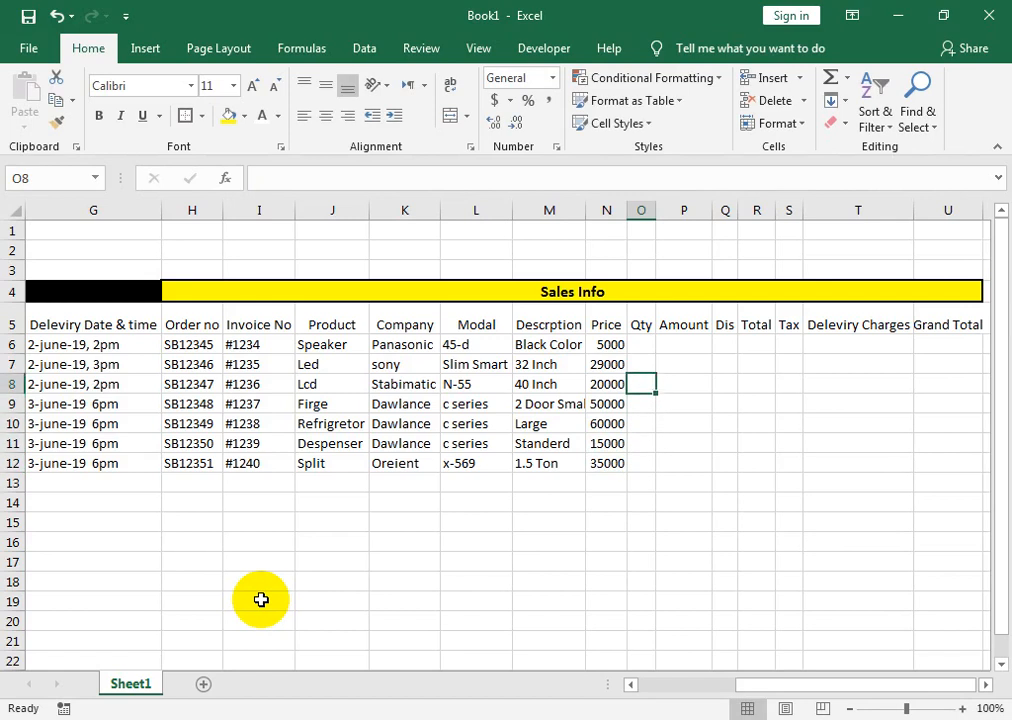
Step: Fill quantity 1 into every Qty cell O6:O12 with Ctrl+D
type("1")
key("Return")
key("Up")
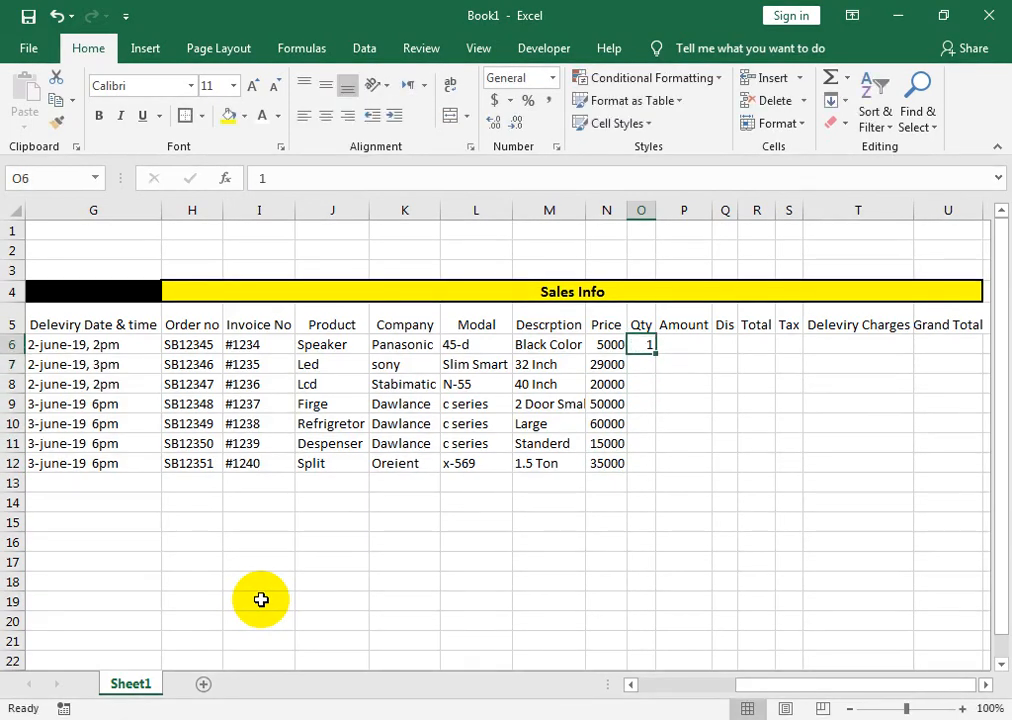
key("shift+Down")
key("shift+Down")
key("shift+Down")
key("shift+Down")
key("shift+Down")
key("shift+Down")
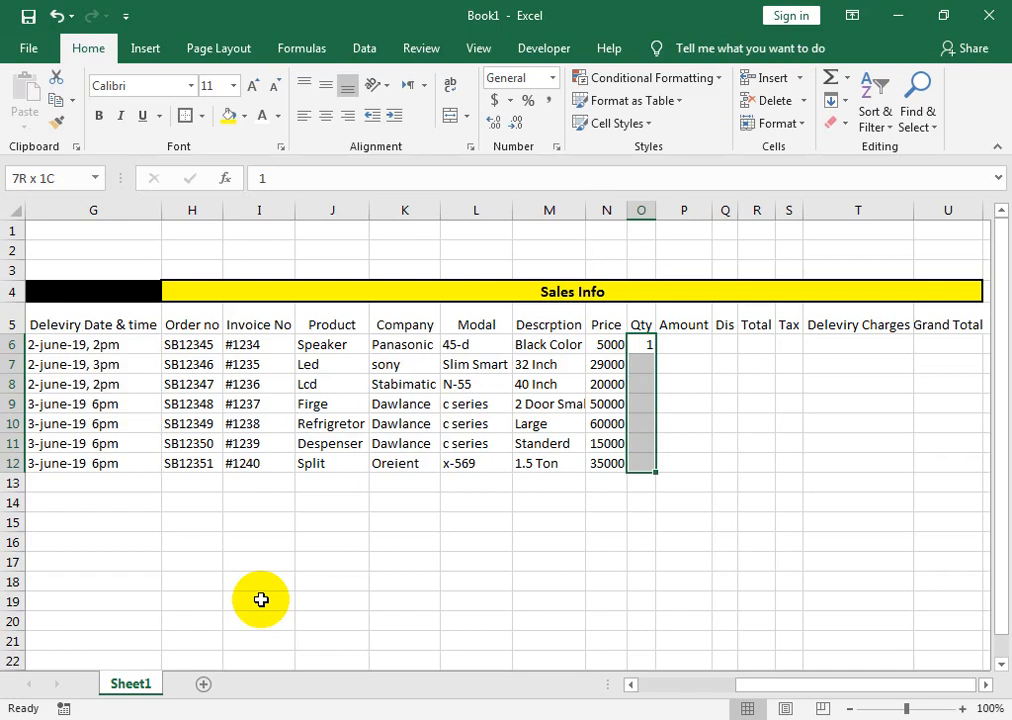
key("ctrl+d")
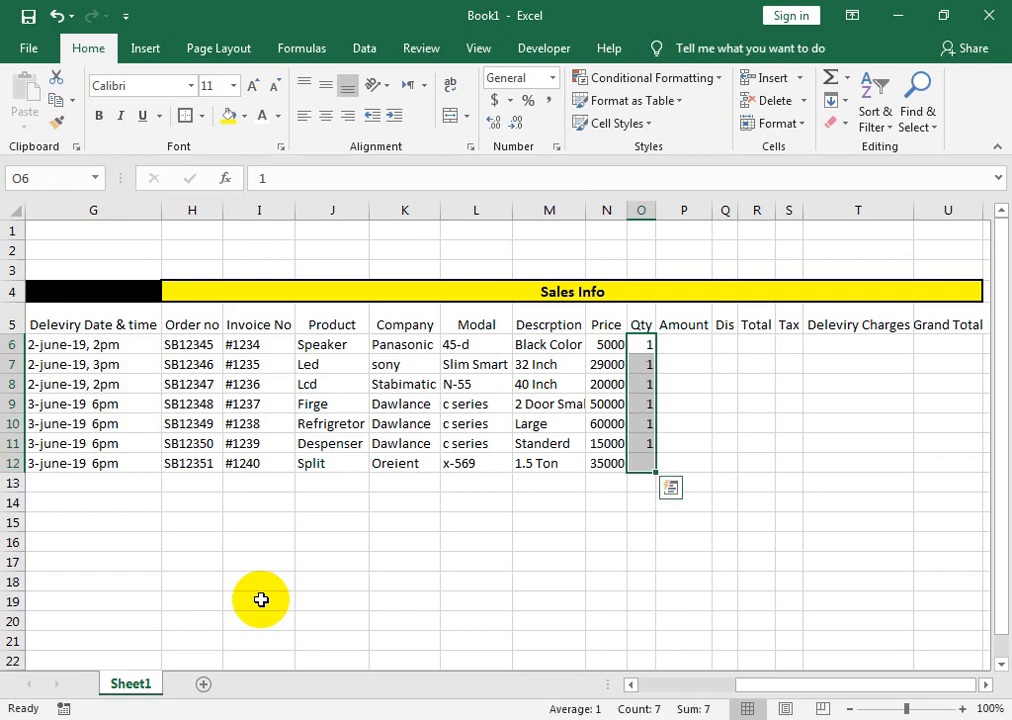
key("Down")
Step: Change the quantities to 2 in O7 and O12 and 3 in O6
key("Up")
key("Down")
type("2")
key("Down")
key("Down")
key("Down")
key("Down")
key("Down")
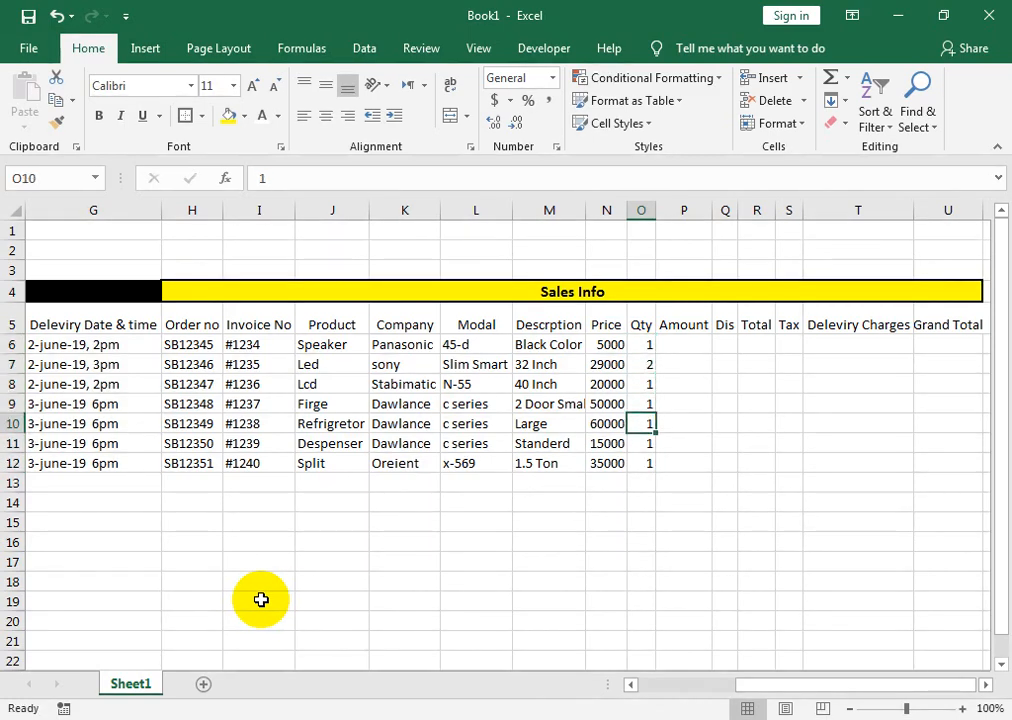
type("2")
key("Return")
key("Up")
key("Up")
key("Up")
key("Up")
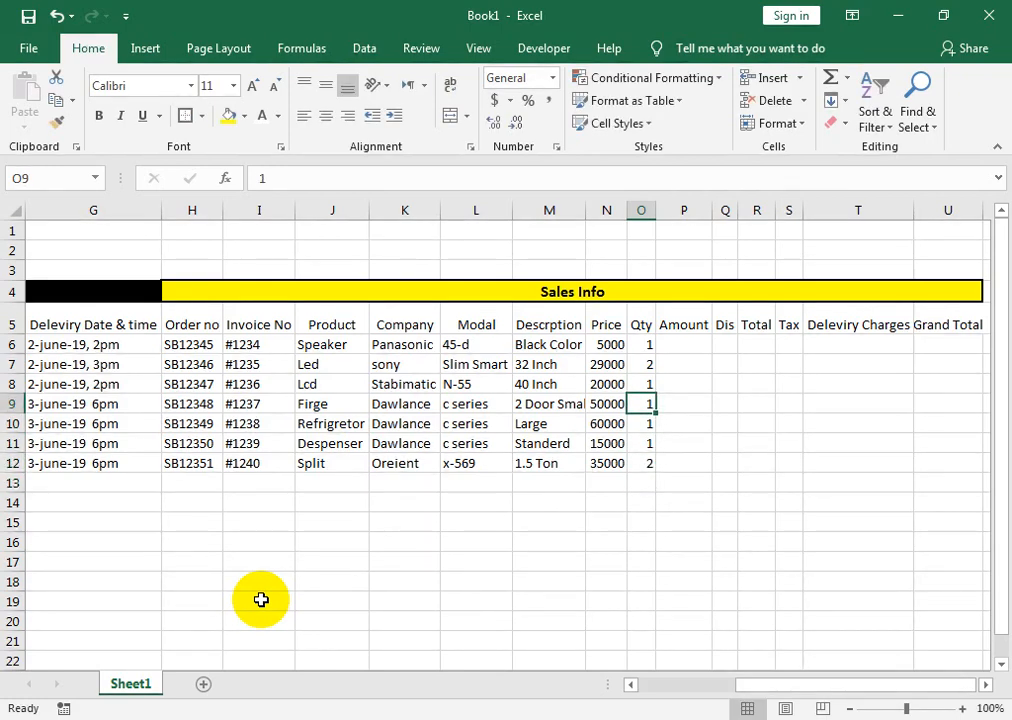
key("Up")
key("Up")
key("Up")
type("3")
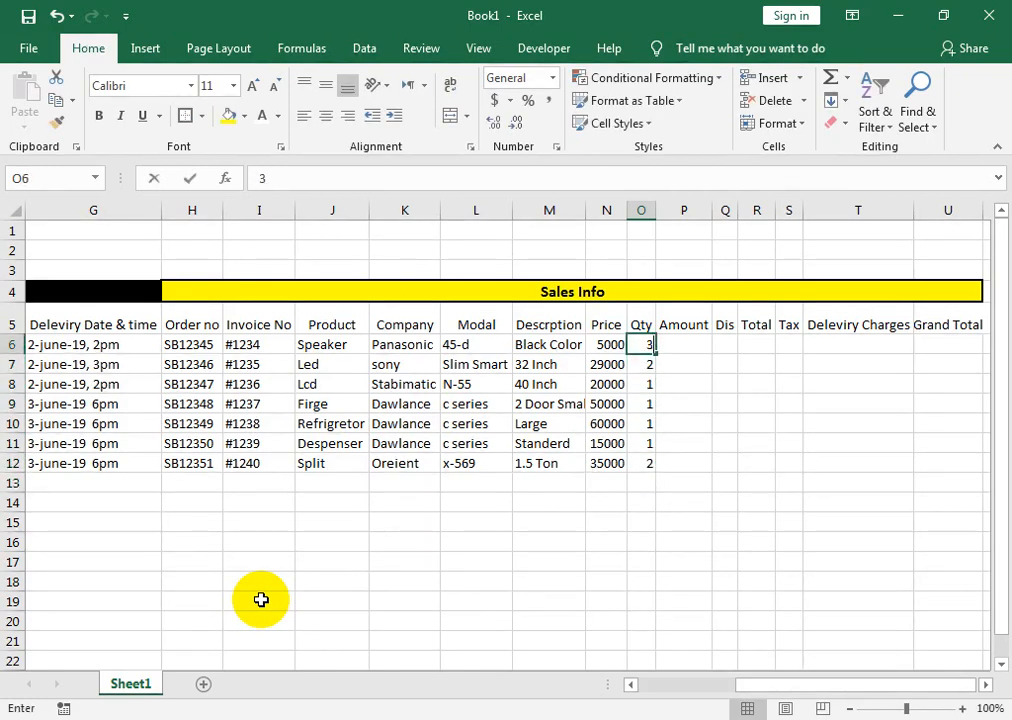
key("Tab")
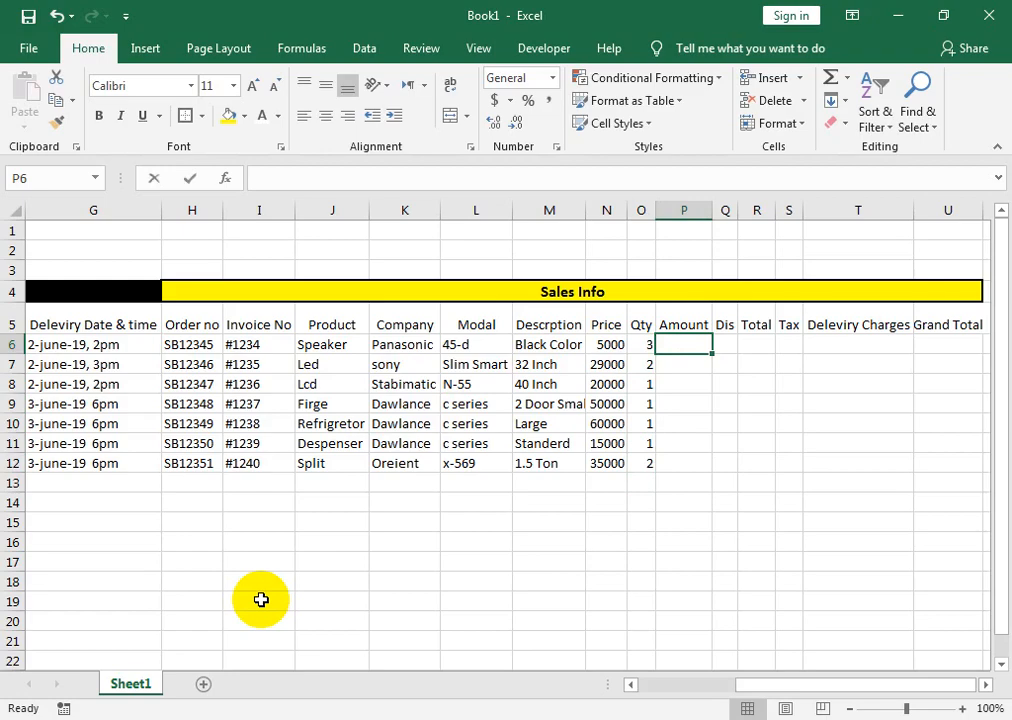
type("=")
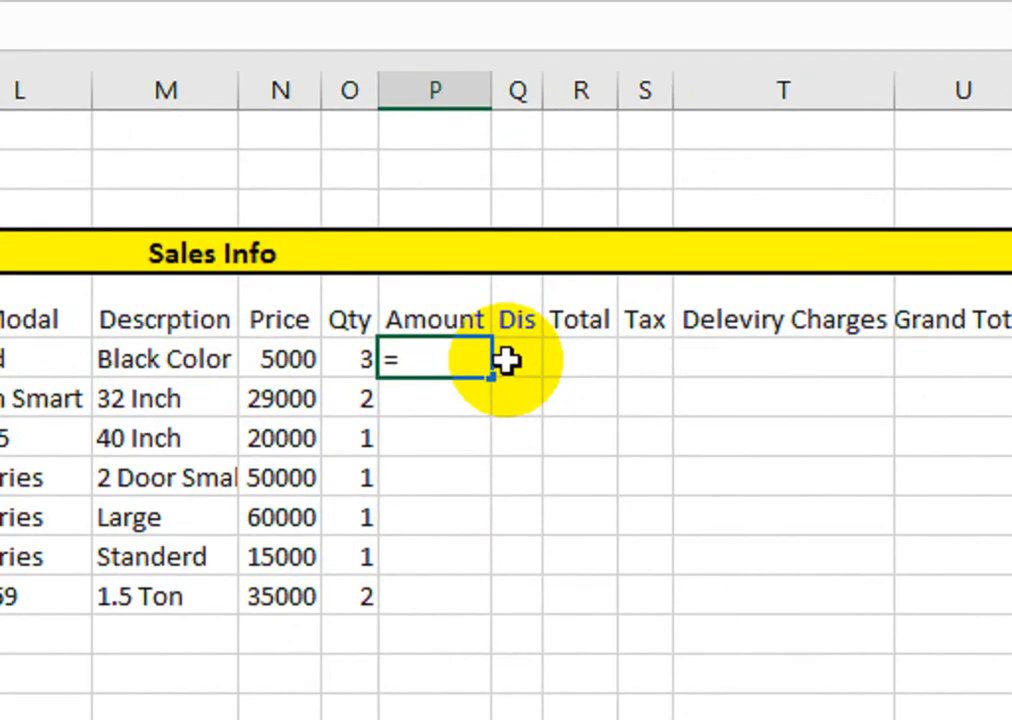
Step: Enter =N6*O6 in P6 and fill it down to P12 for all seven amounts
left_click(303, 357)
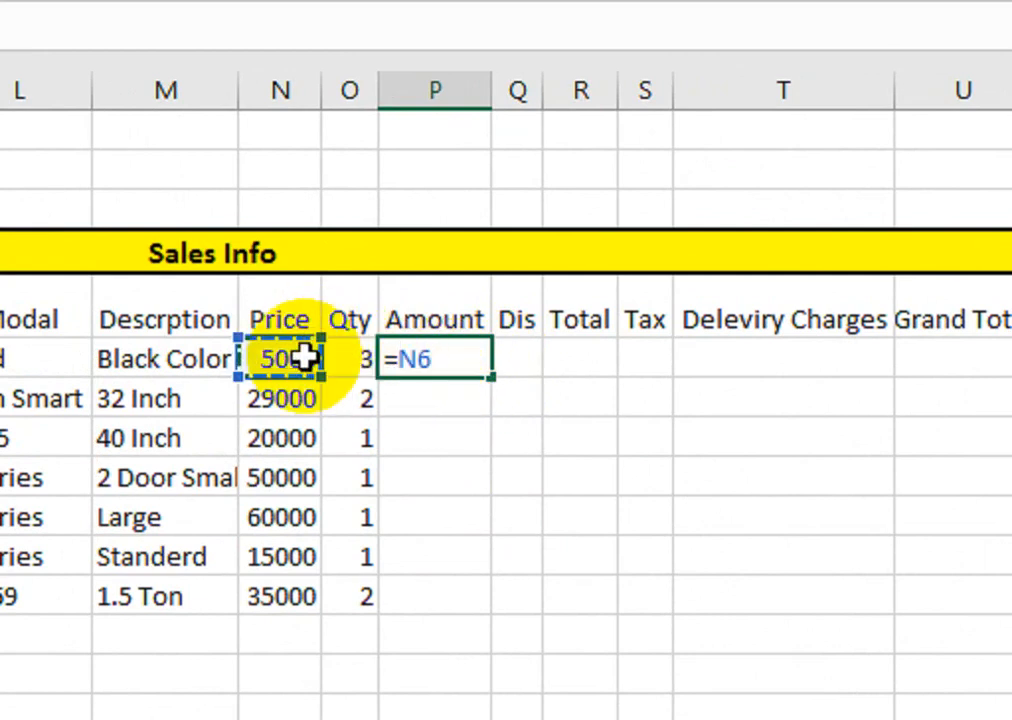
type("*")
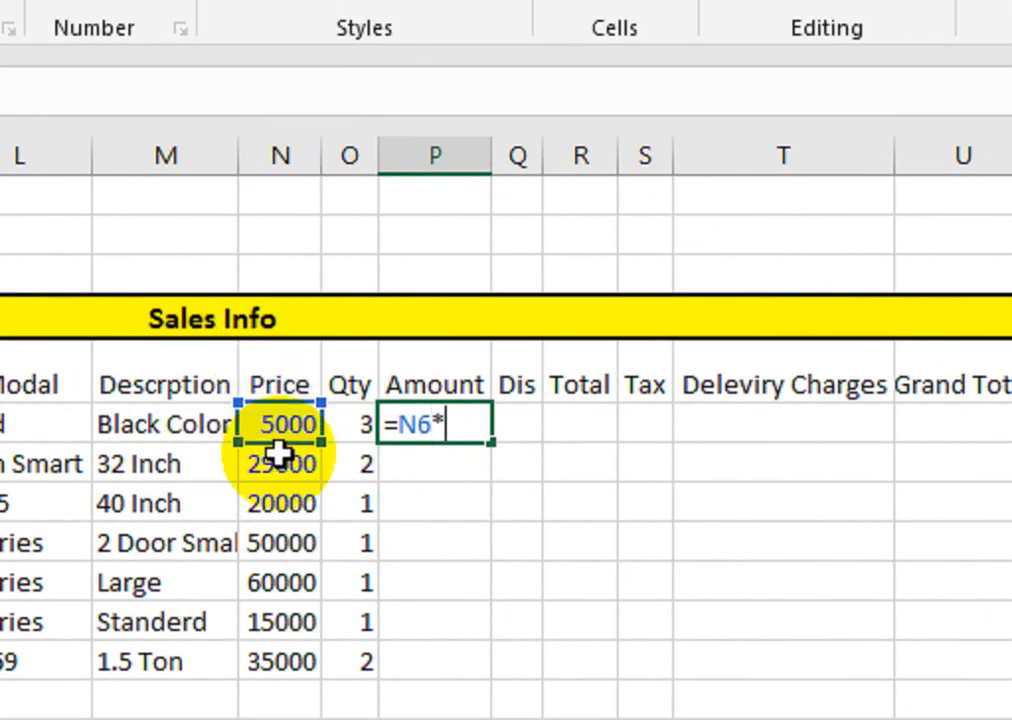
left_click(343, 425)
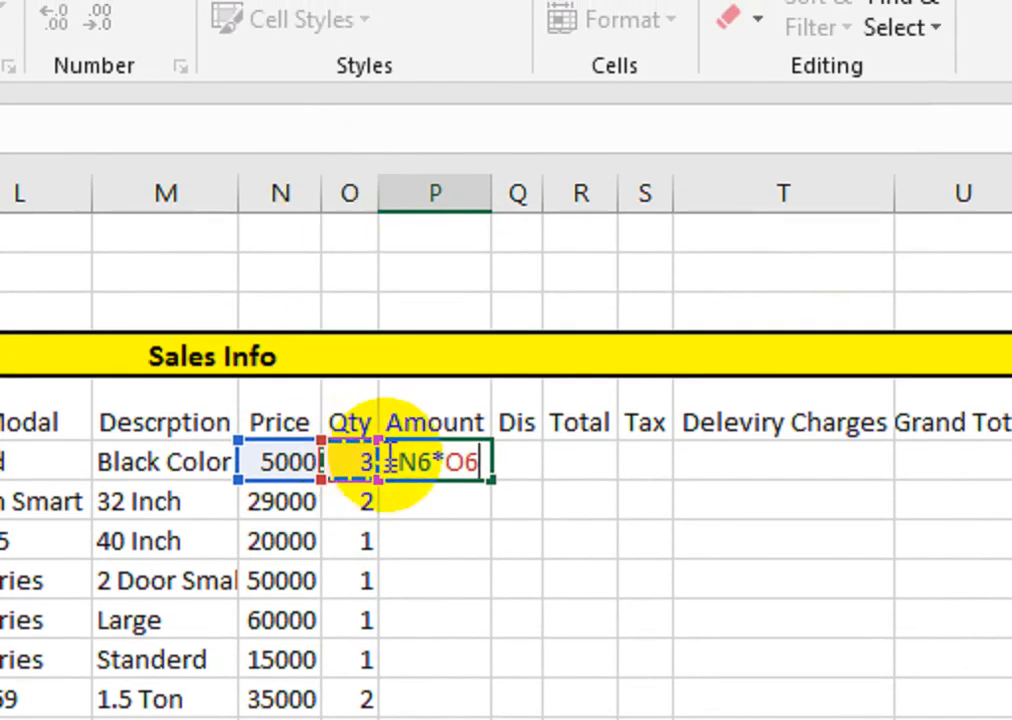
key("Return")
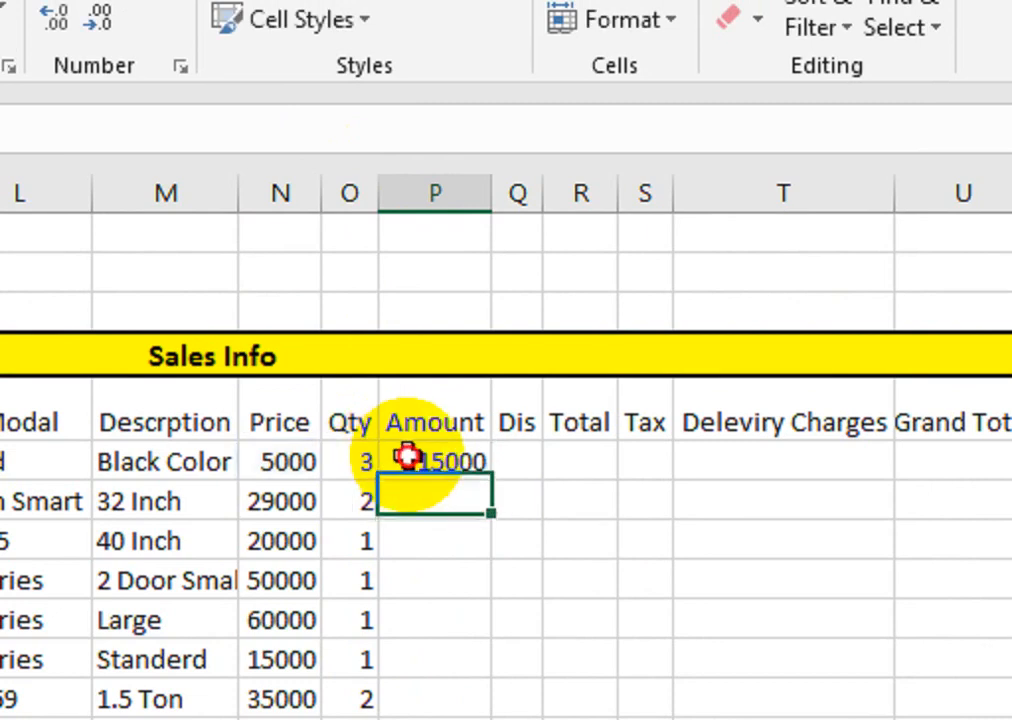
left_click(440, 461)
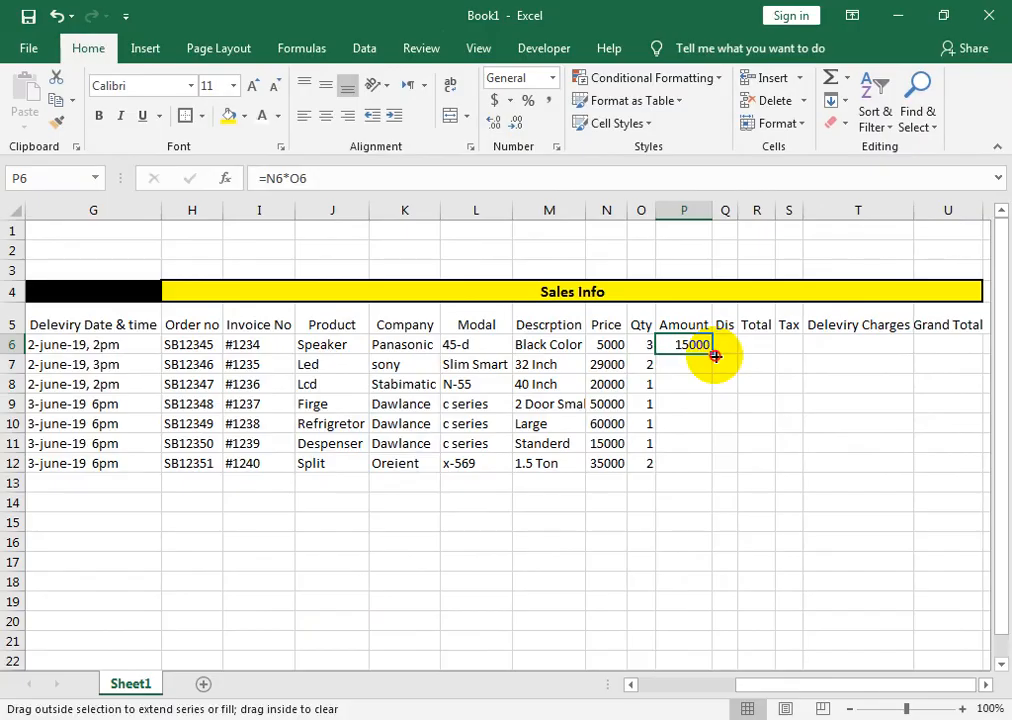
left_click_drag(497, 483, 507, 712)
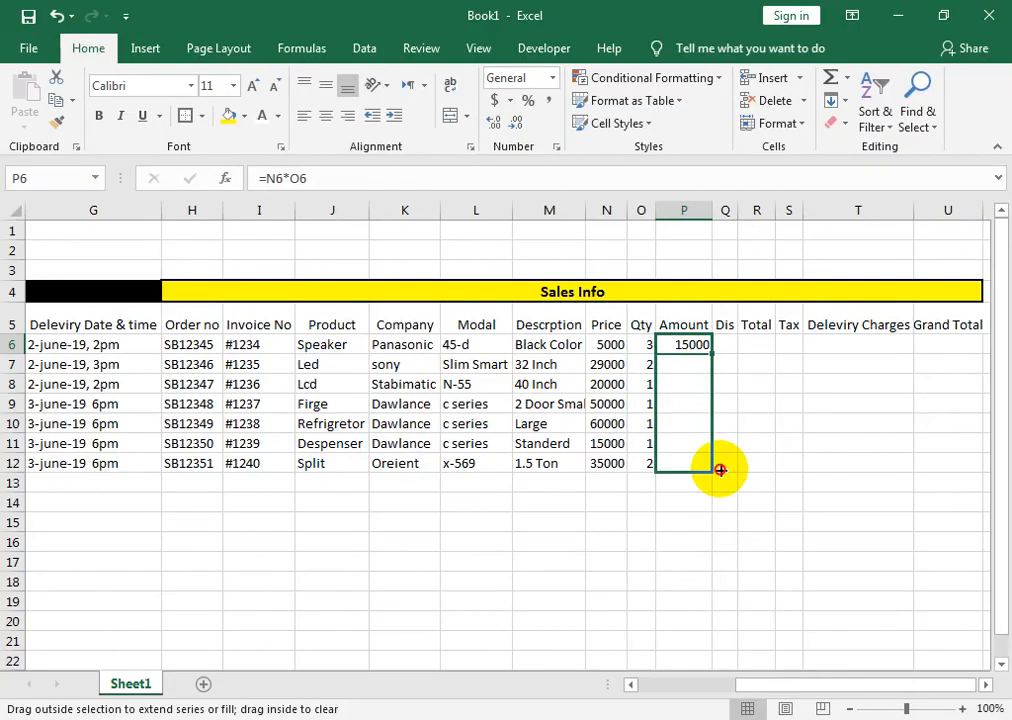
left_click_drag(720, 469, 718, 470)
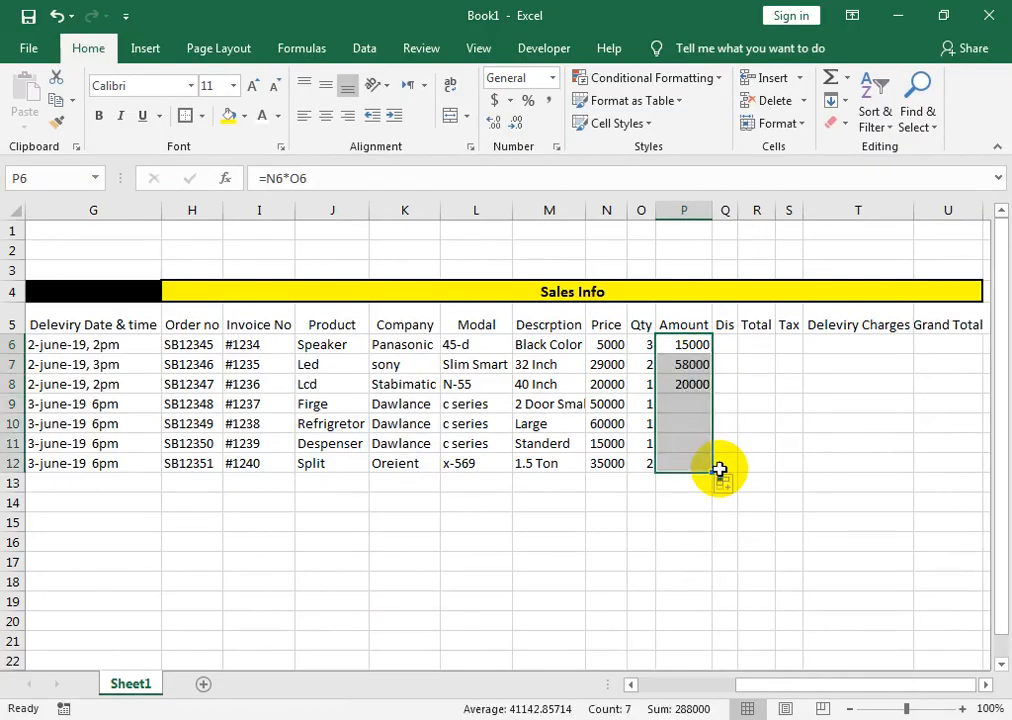
left_click(724, 322)
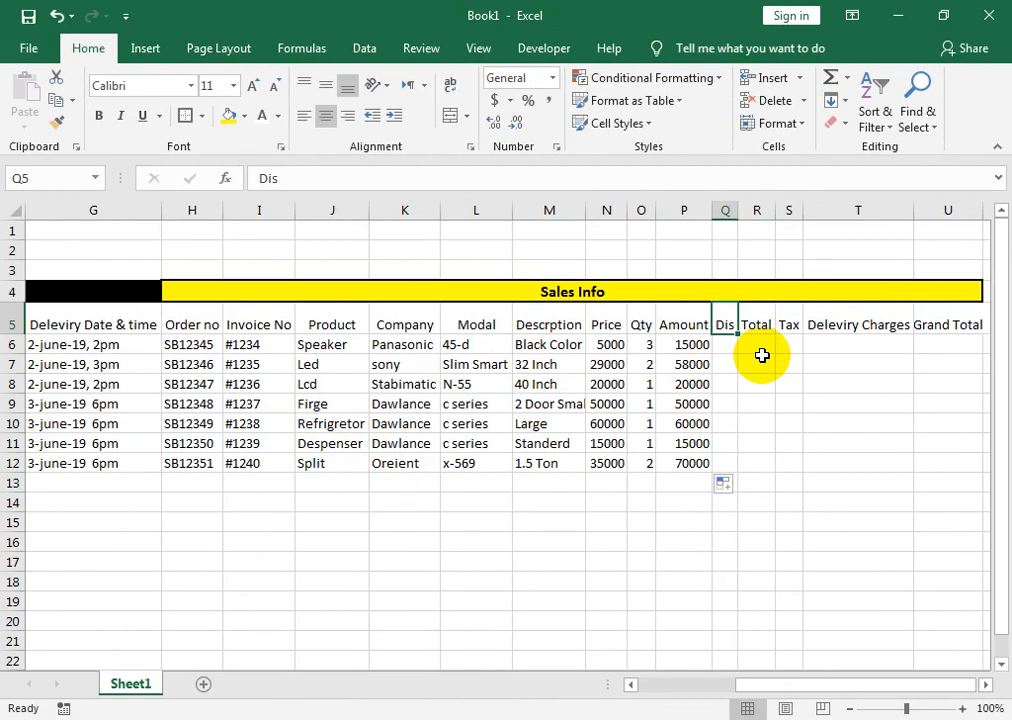
Step: Enter =IF(P6>=50000,10%,5%) in Q6 to give a 10% or 5% discount
key("Return")
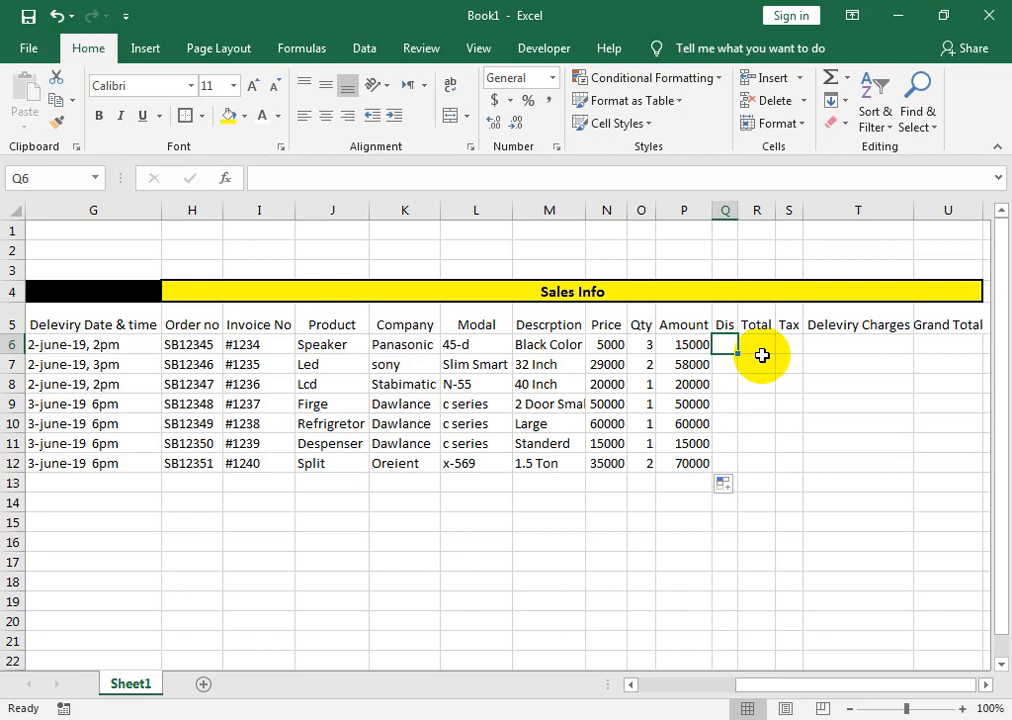
key("Down")
key("Down")
key("Up")
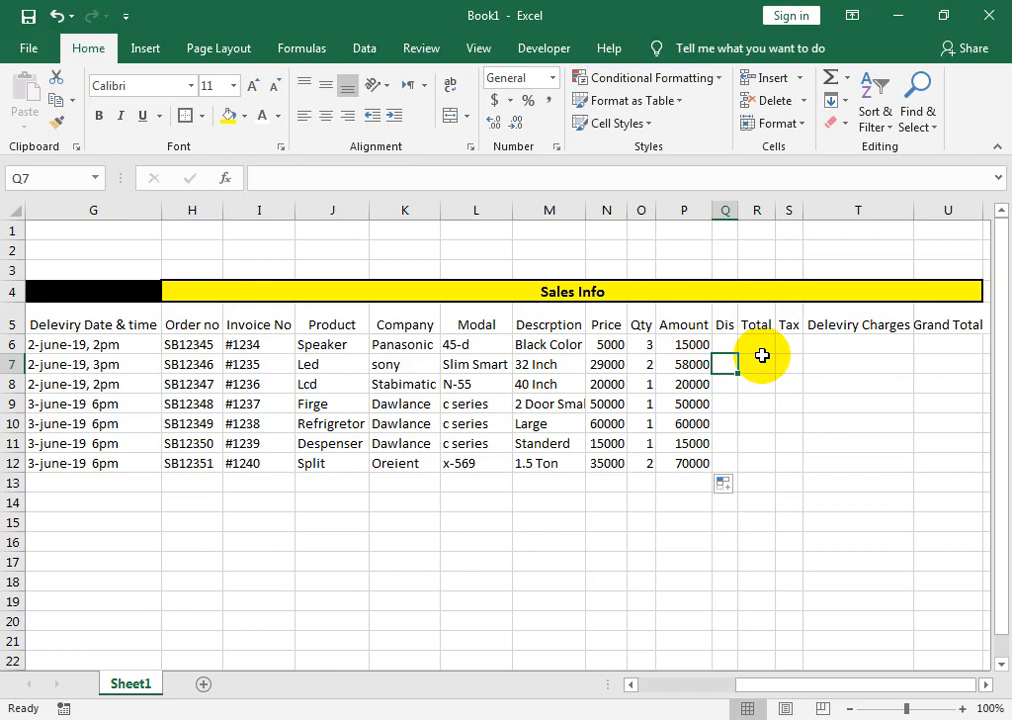
key("Up")
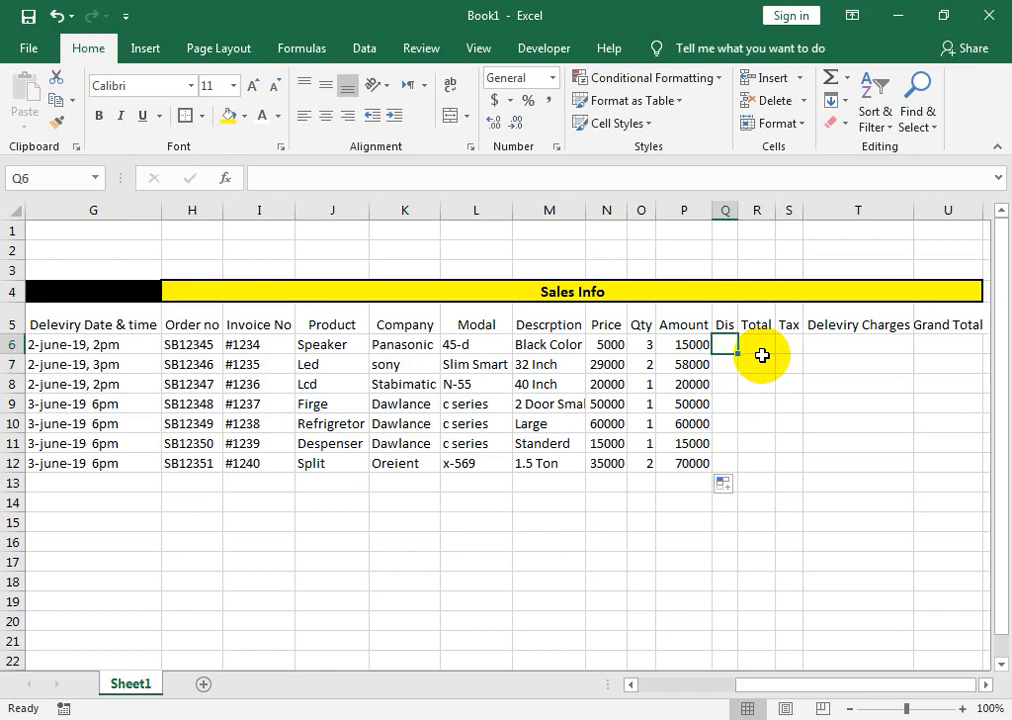
type("=IF(")
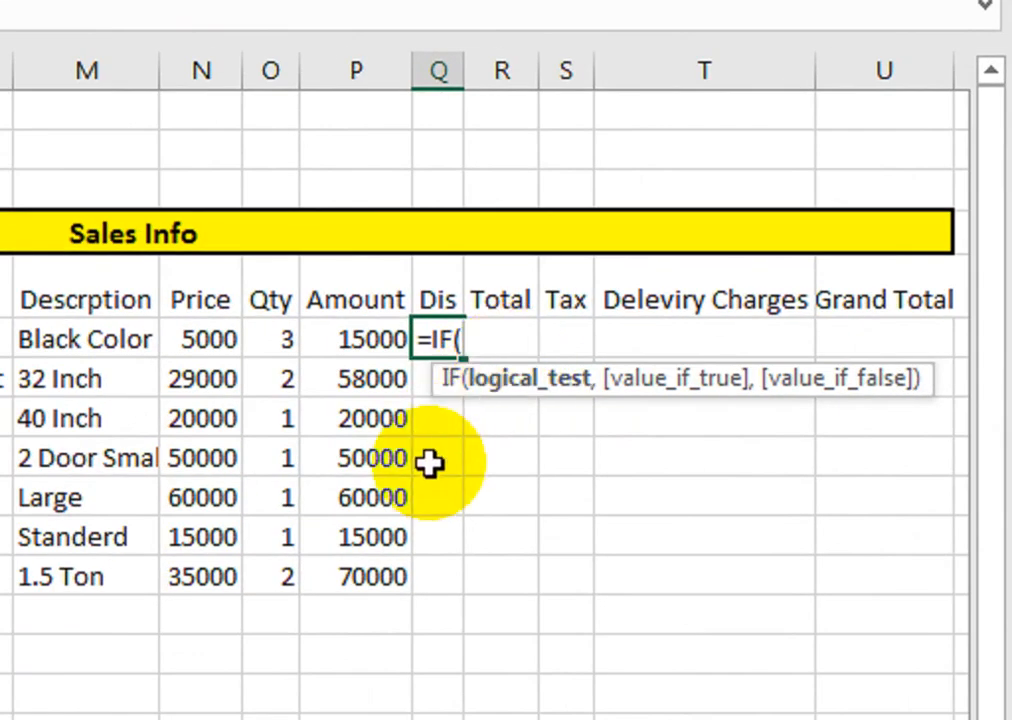
left_click(375, 341)
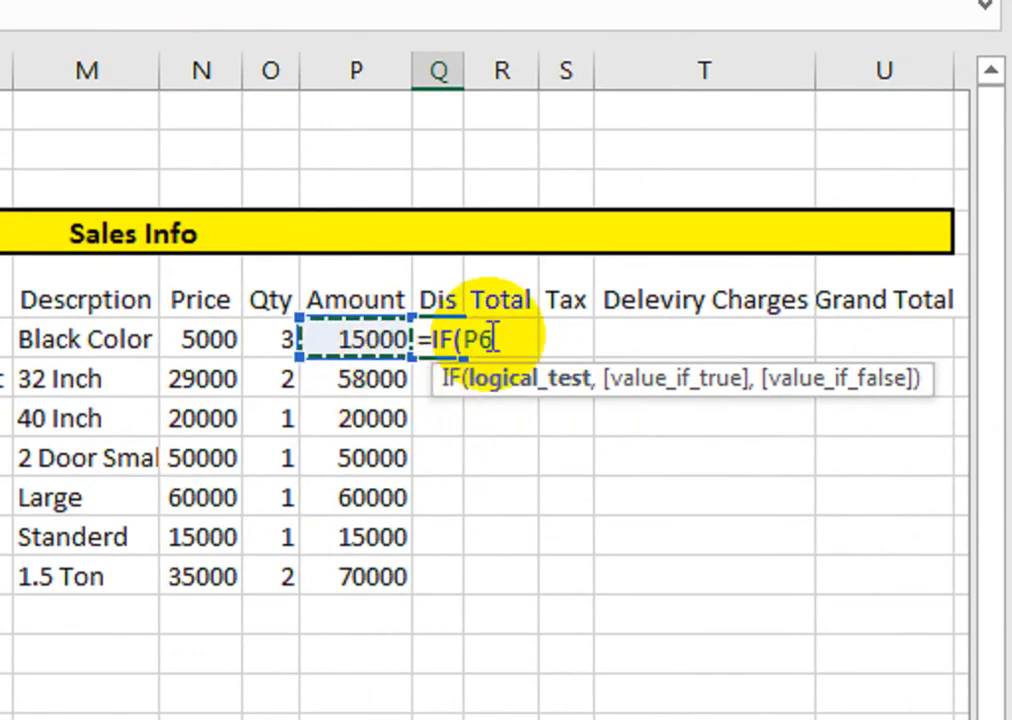
type(">=")
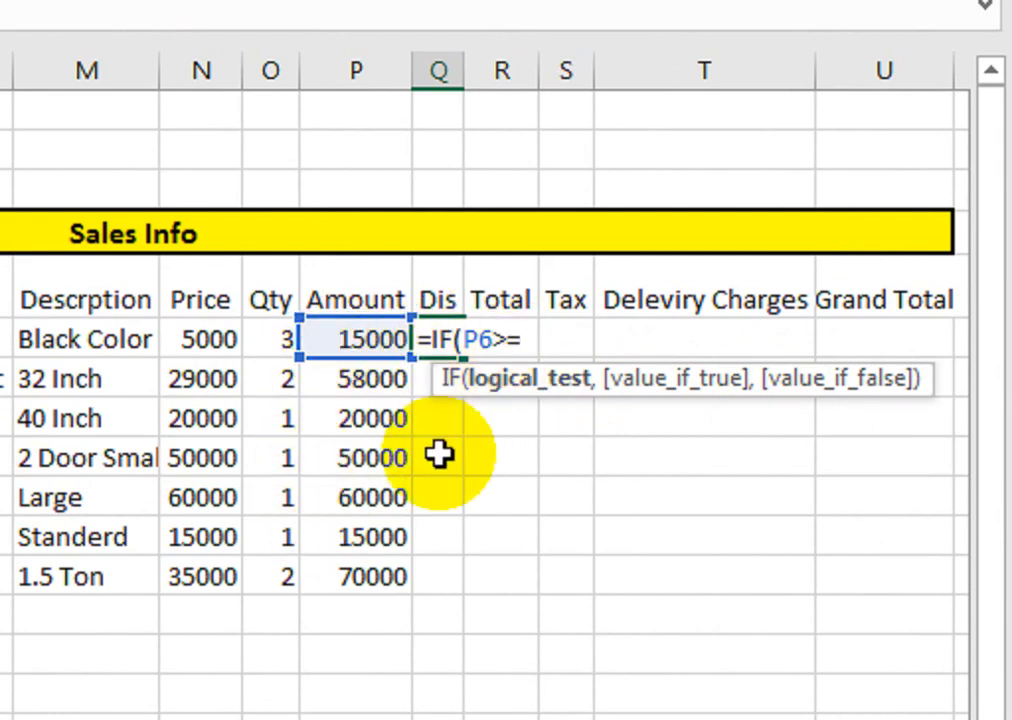
type("50000")
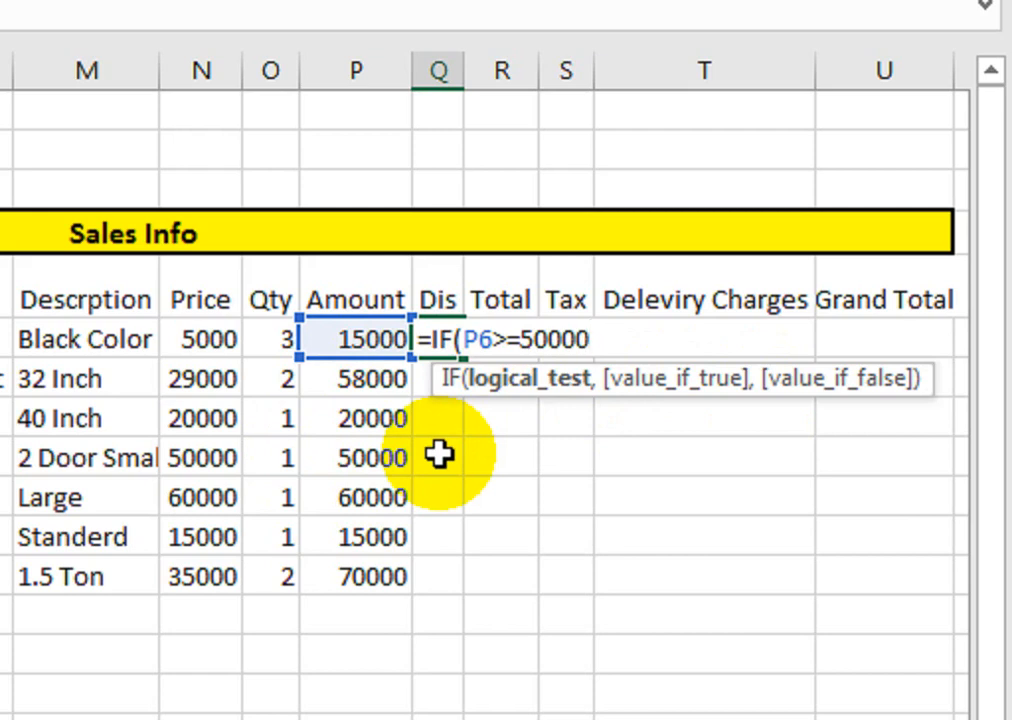
type(",")
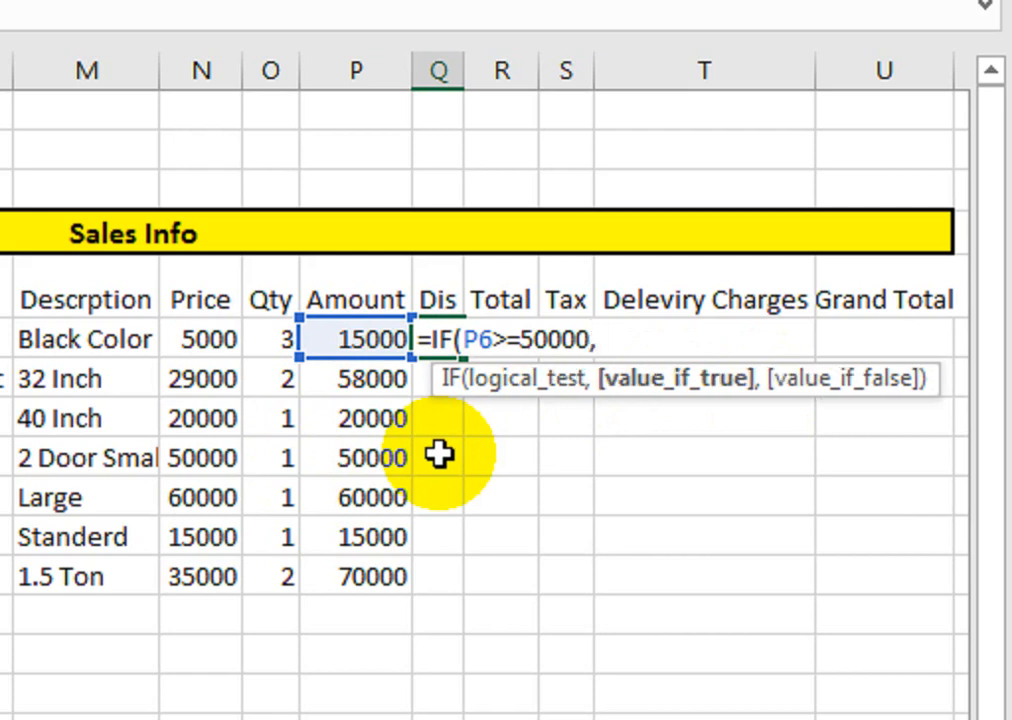
type("10%")
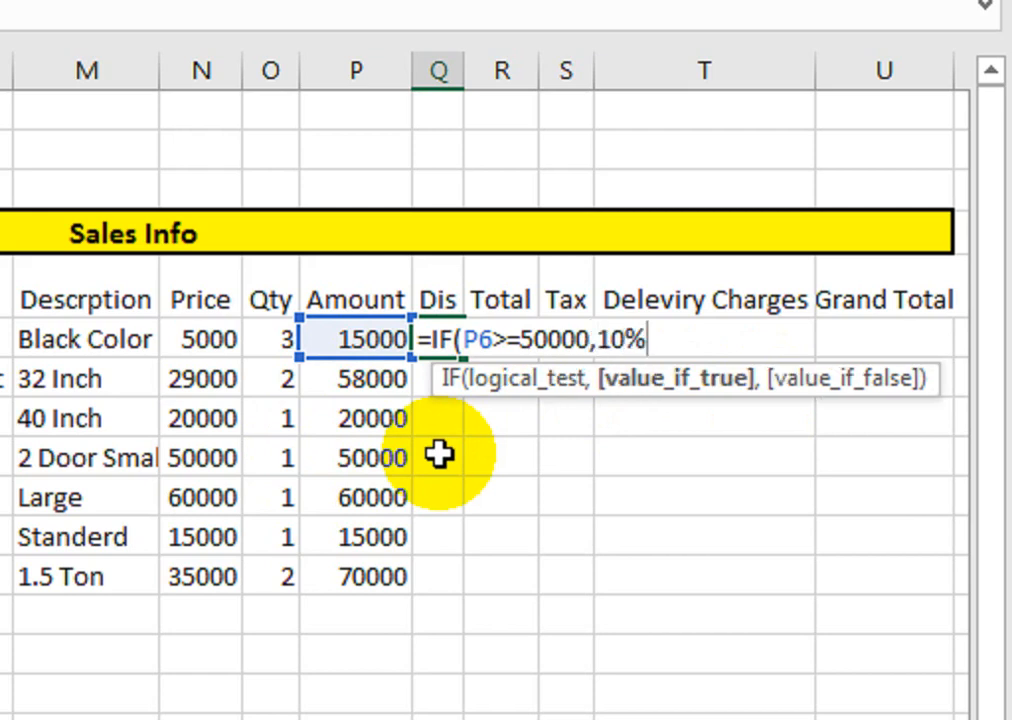
type(",5")
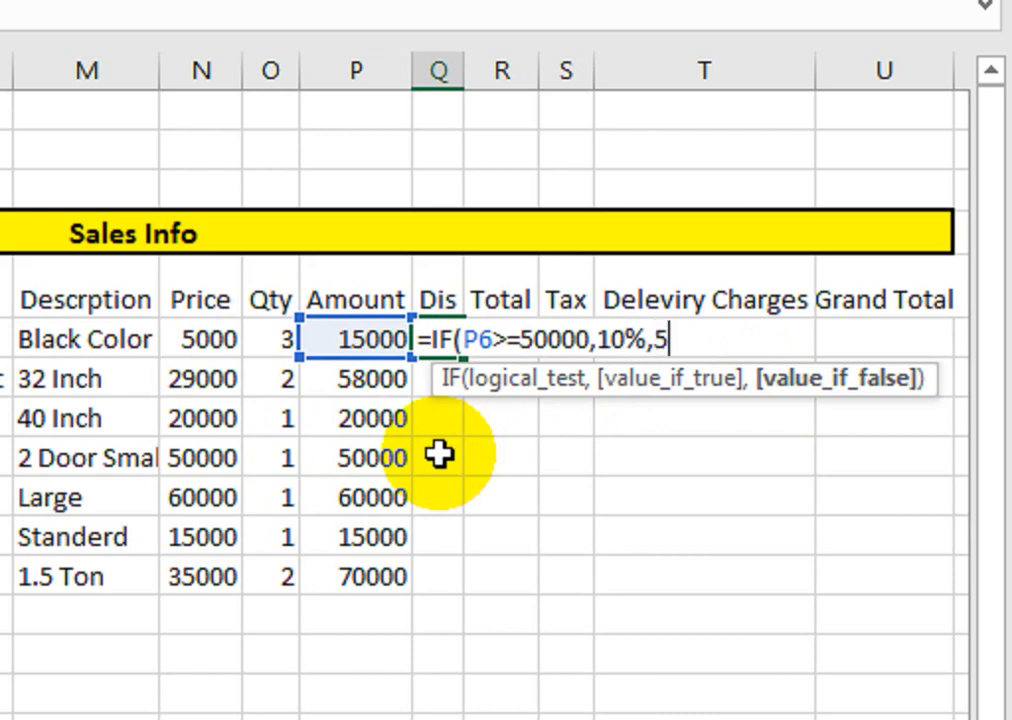
type("%)")
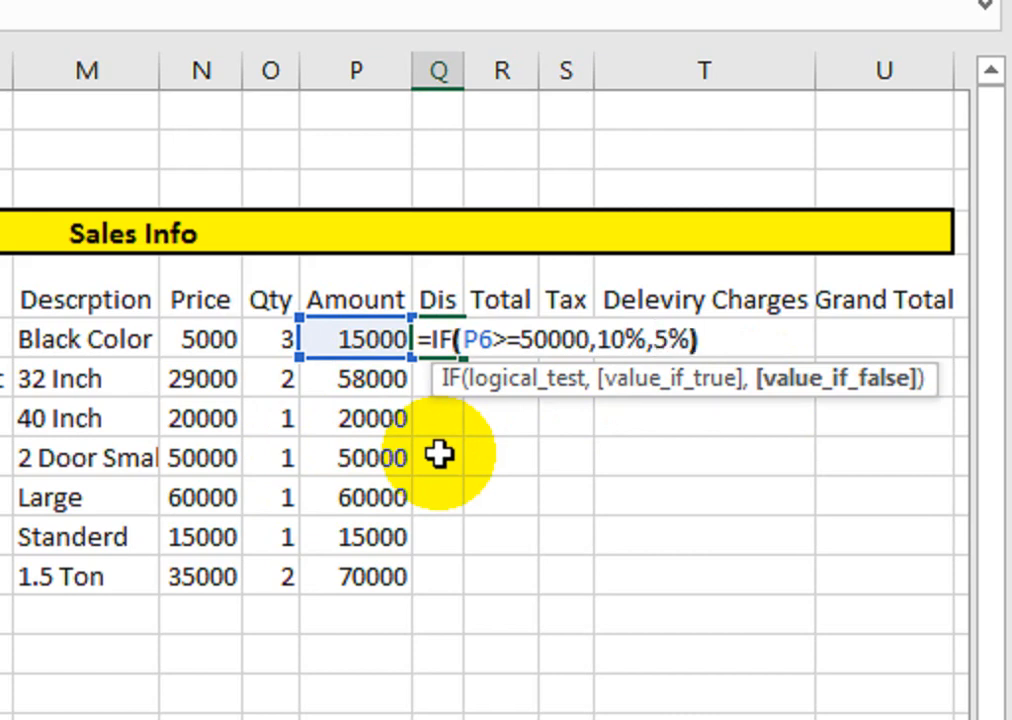
key("Return")
Step: Copy the discount formula down to Q12 and select Q6:Q12
key("Up")
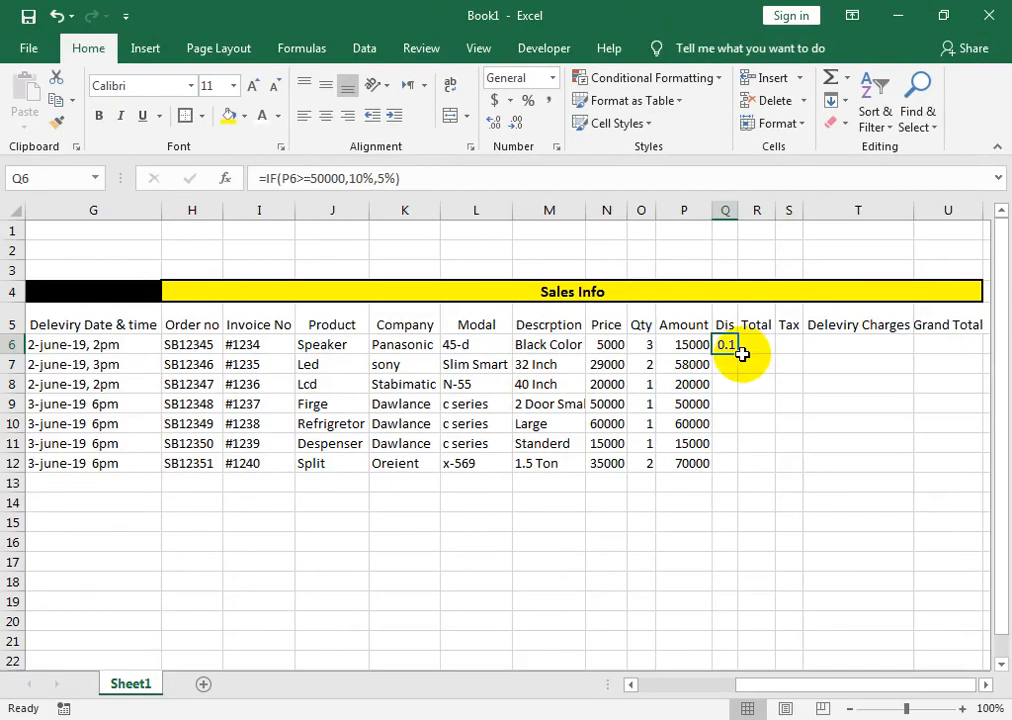
left_click_drag(741, 355, 728, 477)
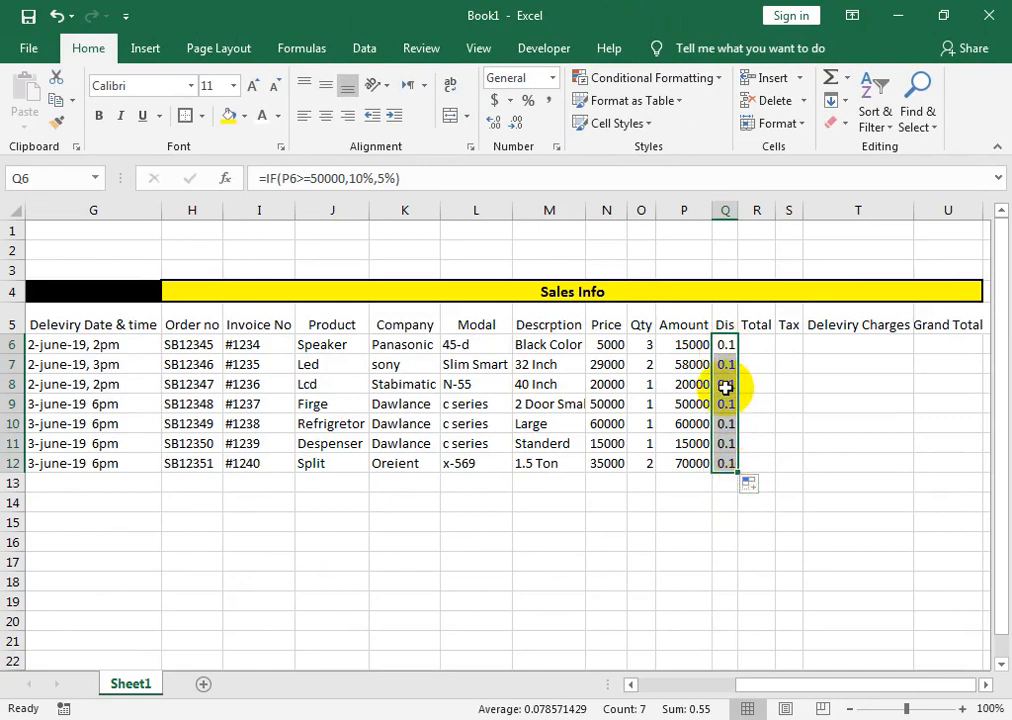
left_click_drag(726, 344, 727, 460)
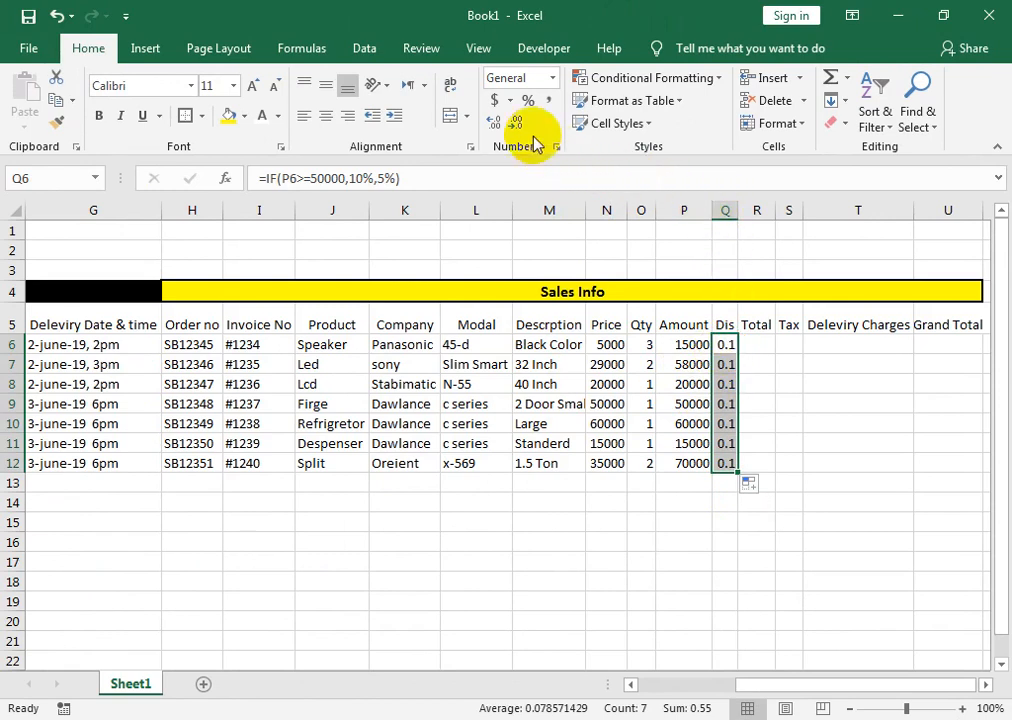
Step: Apply Percent Style to Q6:Q12 so the discounts read 5% or 10%
left_click(533, 101)
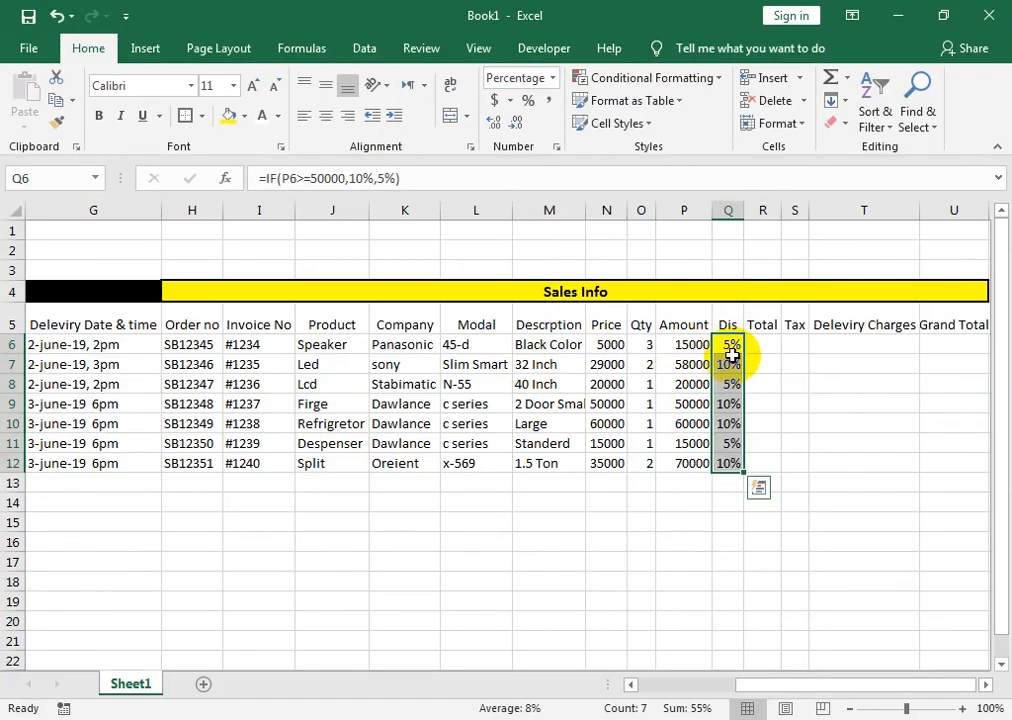
left_click(766, 340)
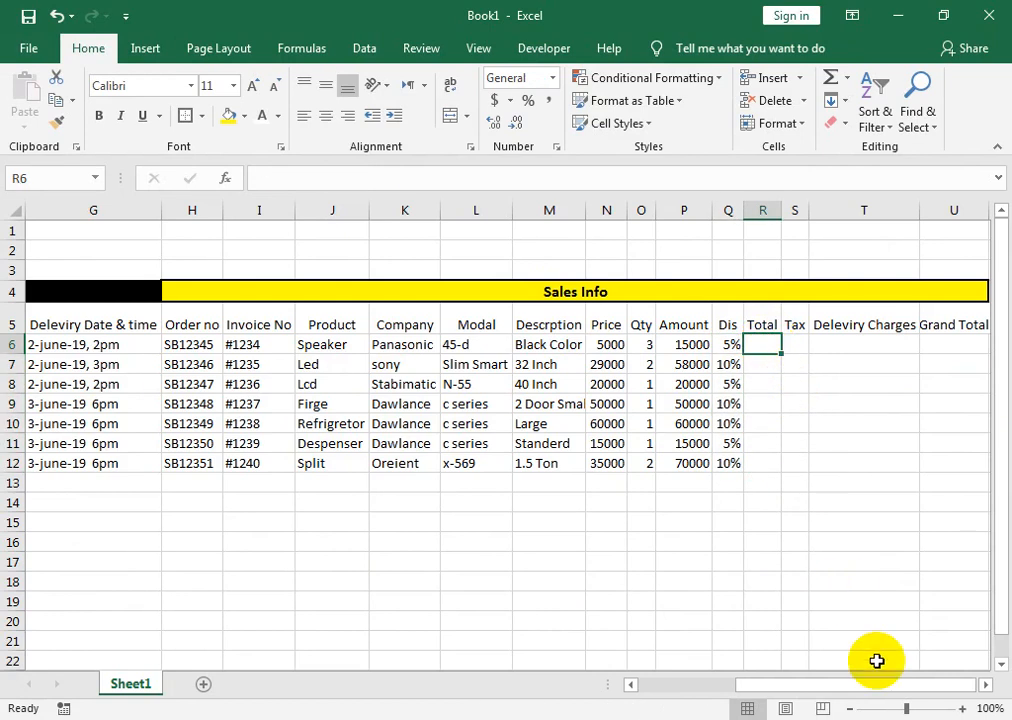
Step: Enter =P6-Q6 in R6, format it as General, and fill it down to R12
type("=")
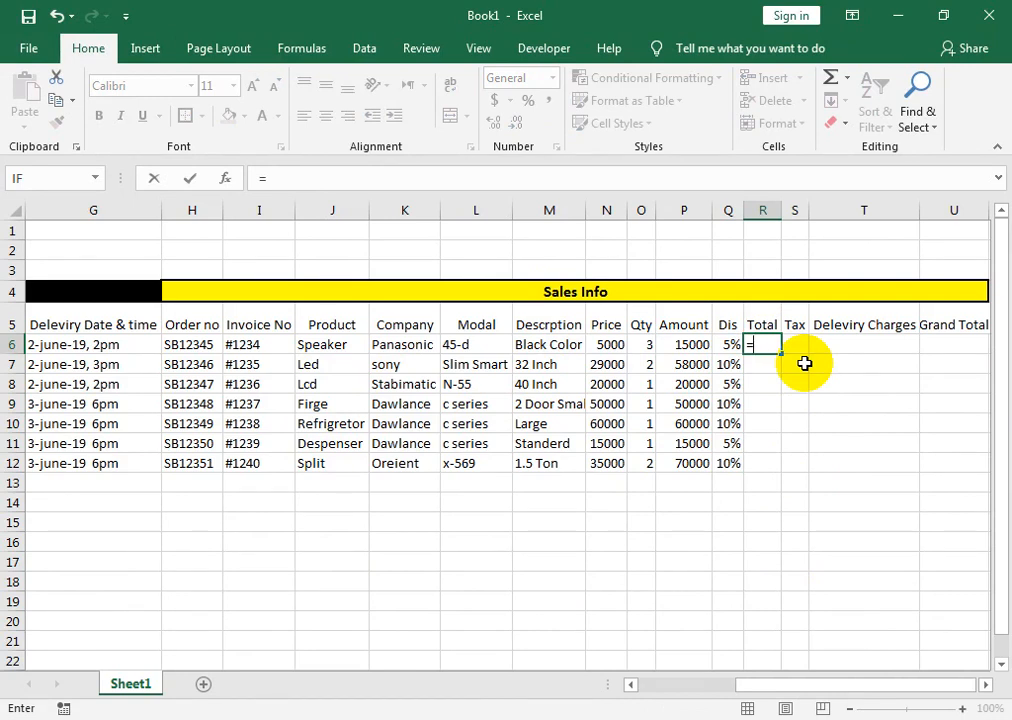
key("Left")
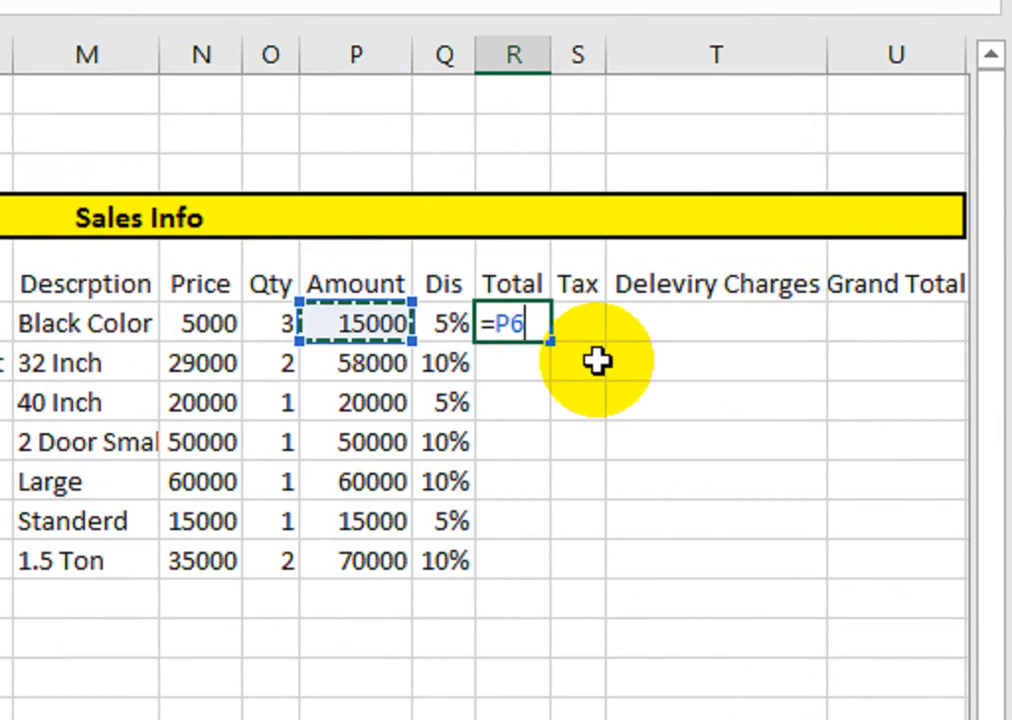
type("-")
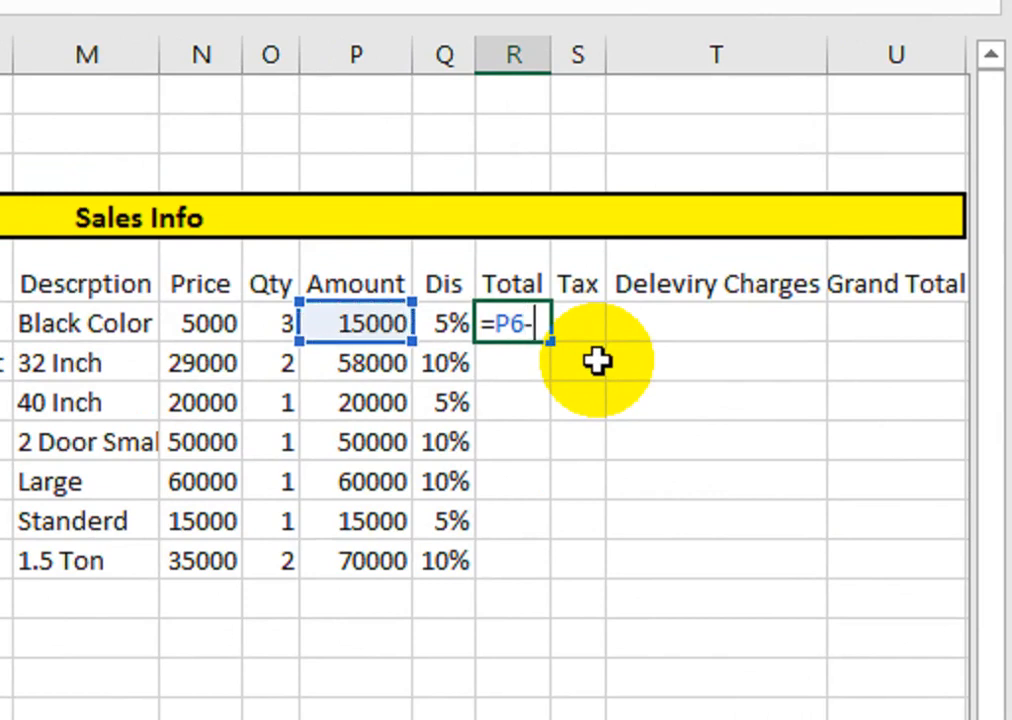
left_click(433, 325)
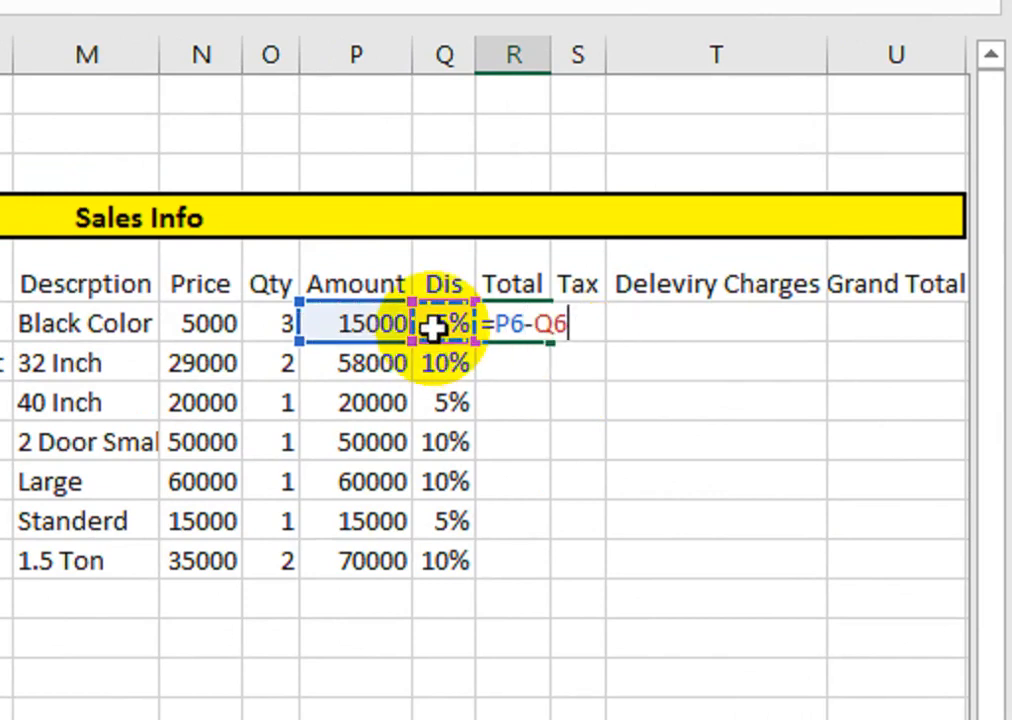
key("Return")
left_click(566, 323)
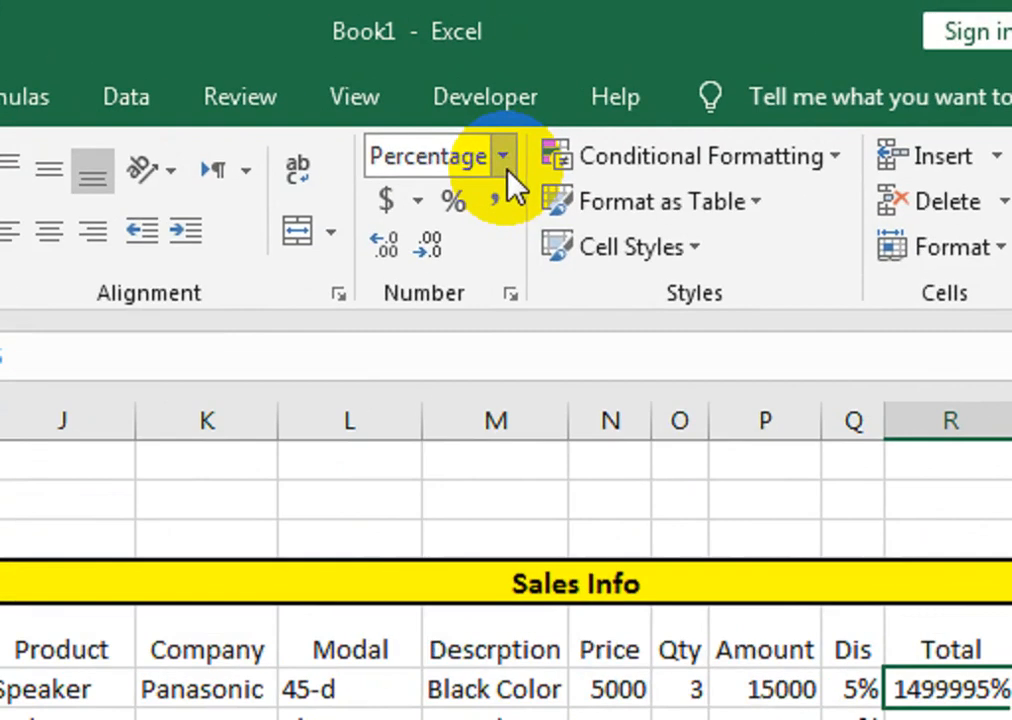
left_click(505, 170)
left_click(492, 212)
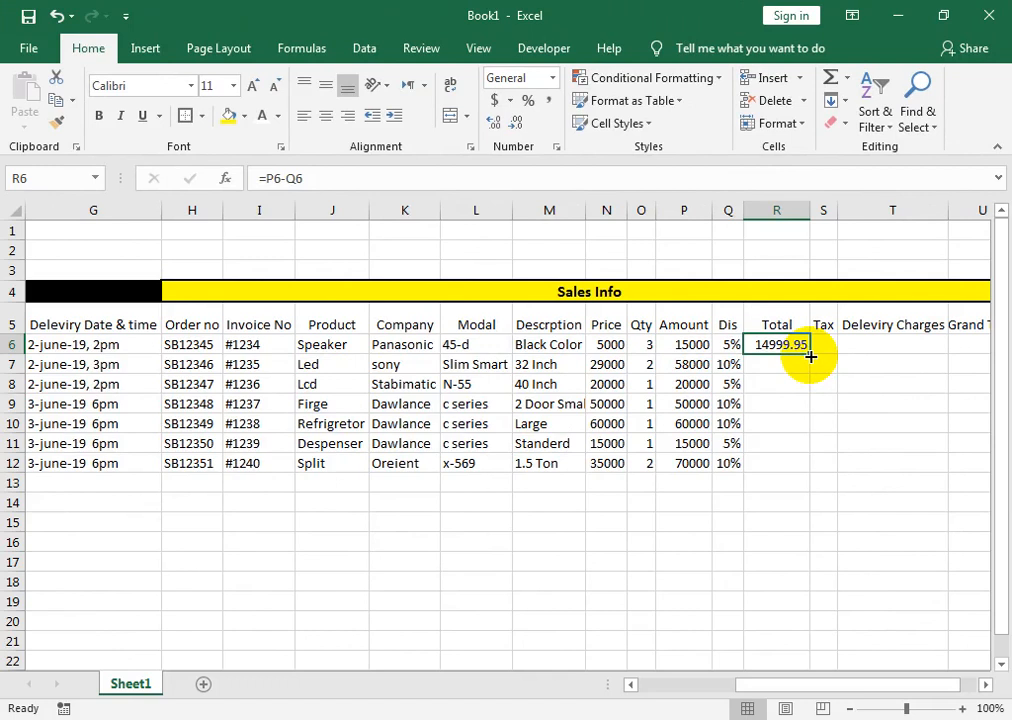
left_click_drag(811, 356, 809, 474)
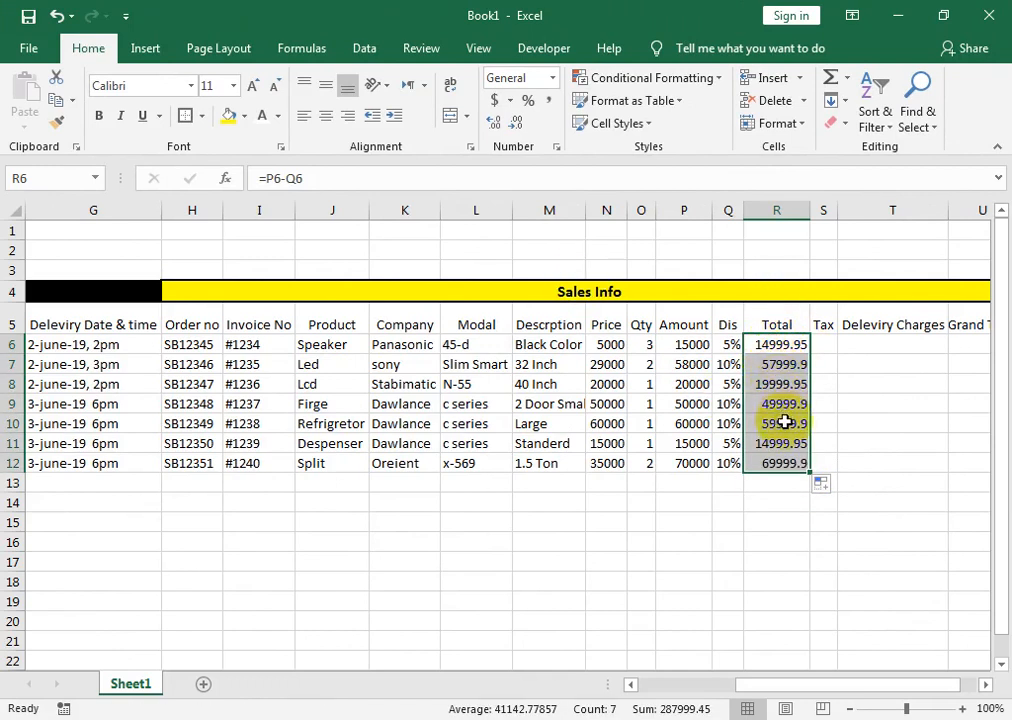
Step: Enter =R6*2% in S6, fill it down to S12, and AutoFit the Tax column
left_click(830, 348)
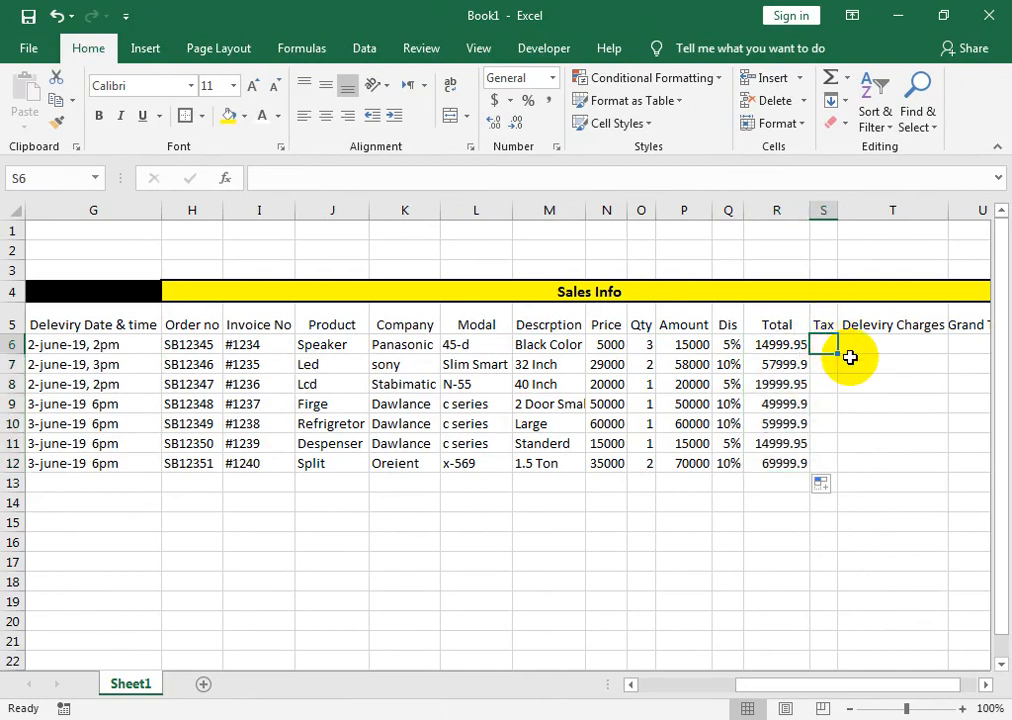
type("=")
key("Left")
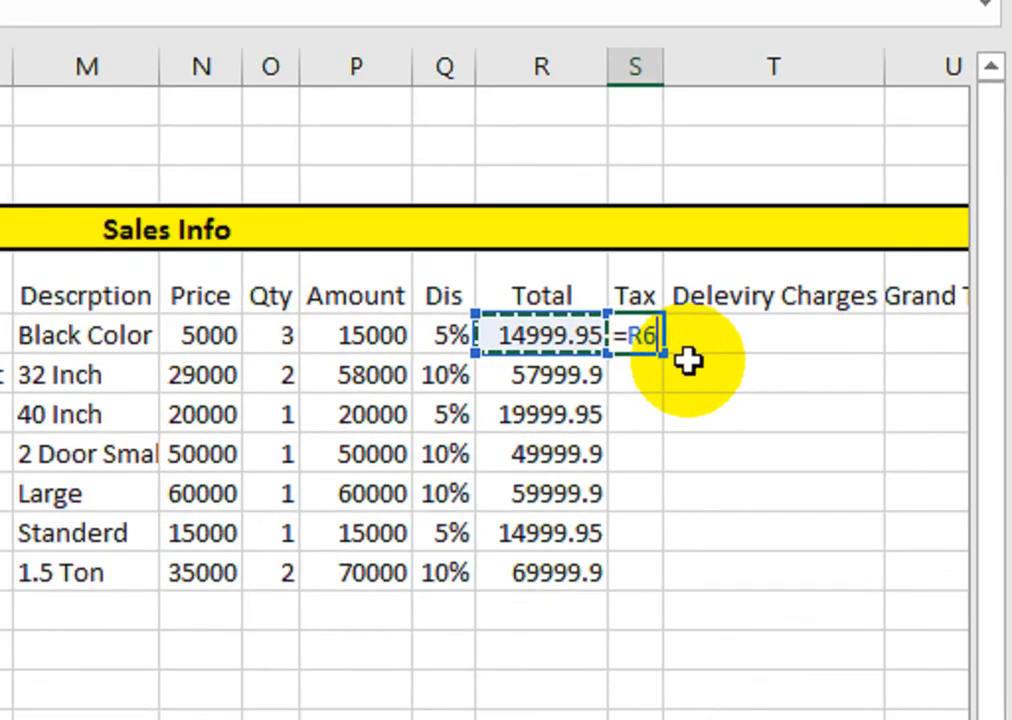
type("*")
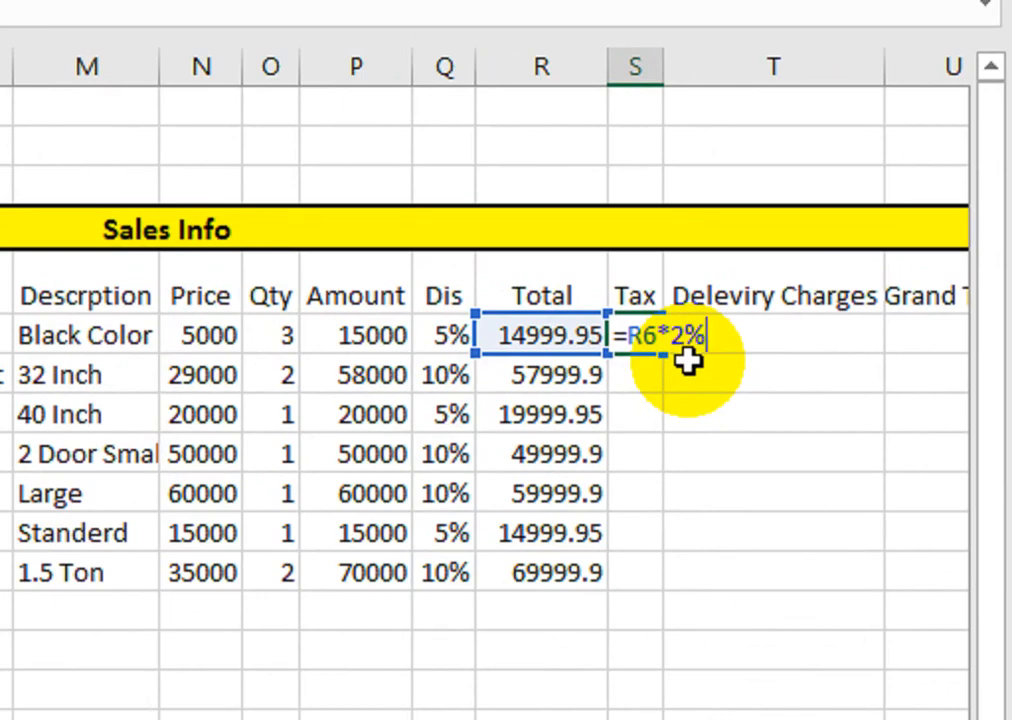
key("Return")
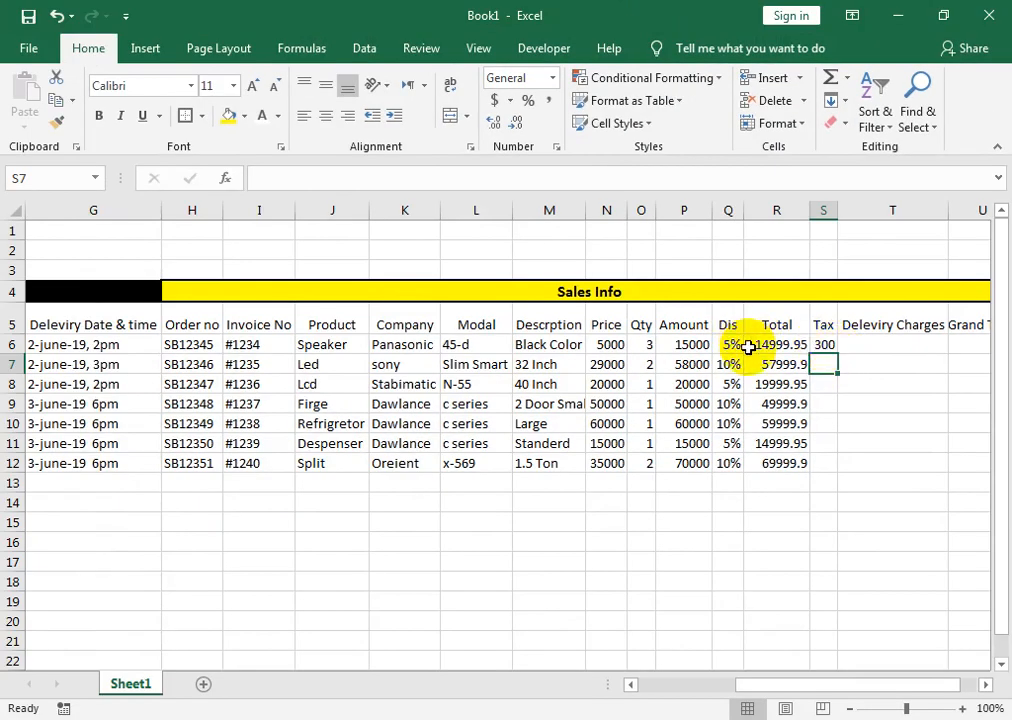
left_click(830, 345)
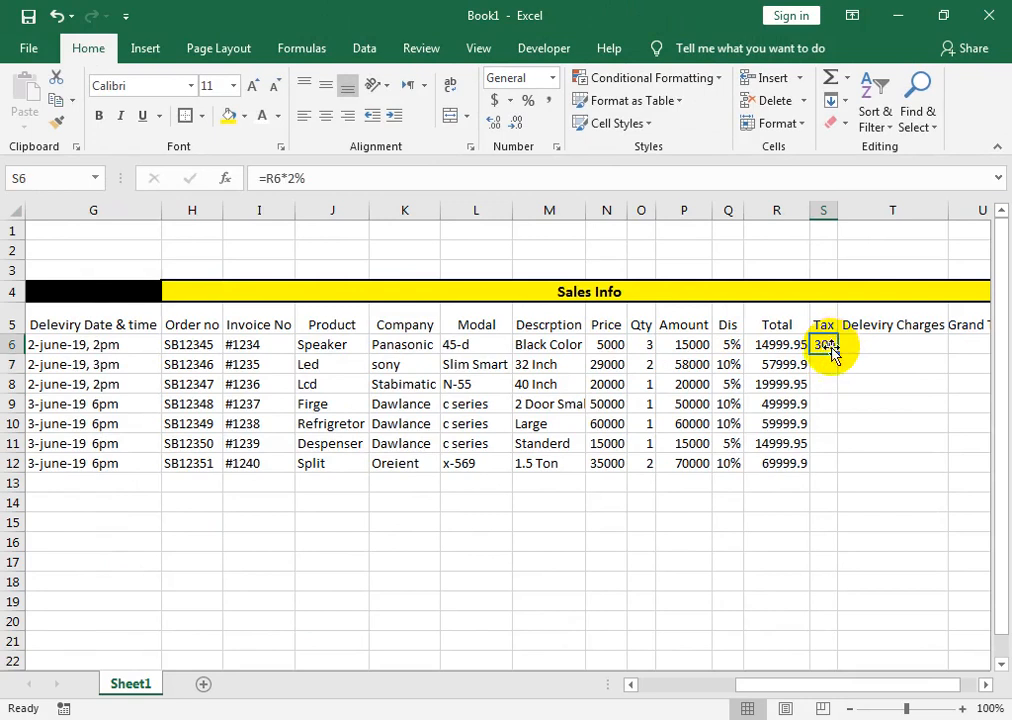
left_click_drag(838, 352, 846, 467)
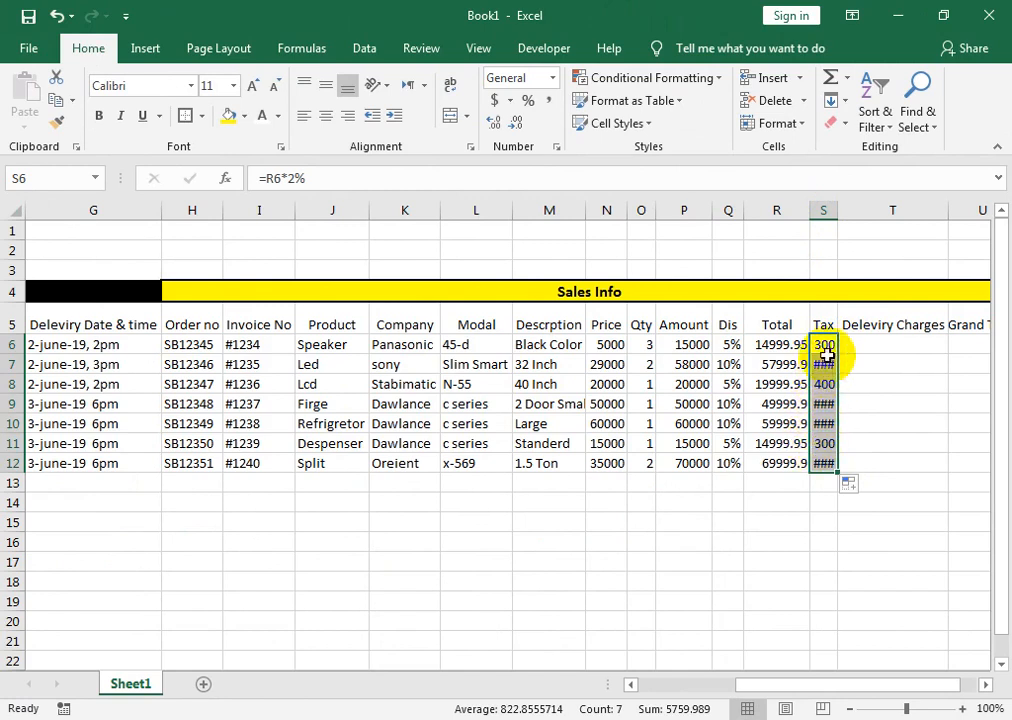
double_click(838, 210)
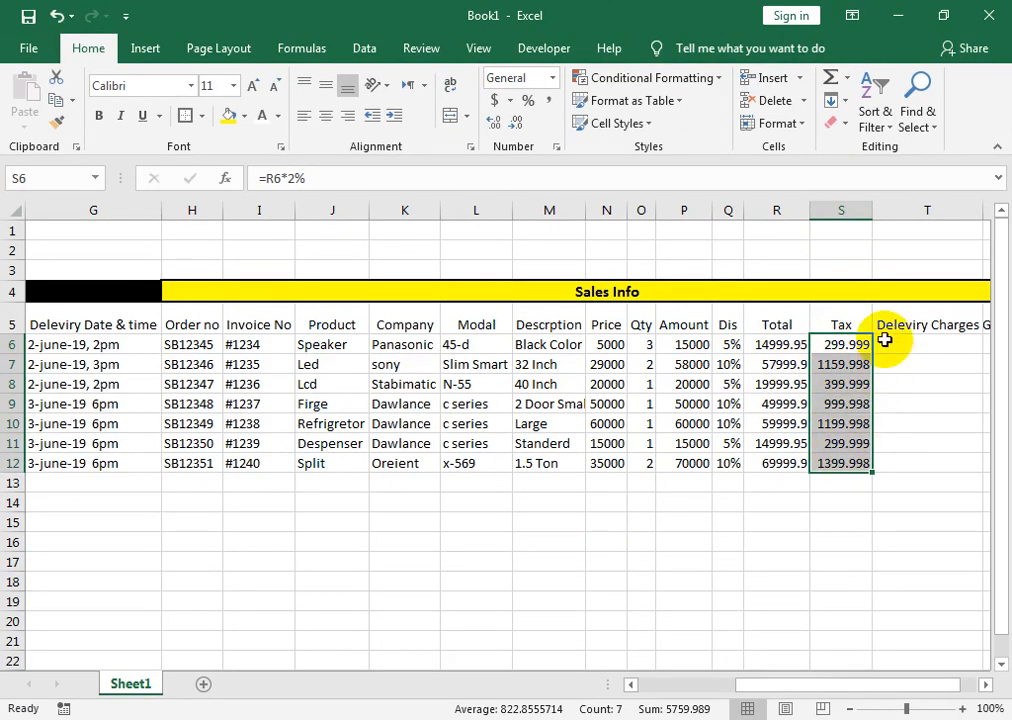
left_click(889, 341)
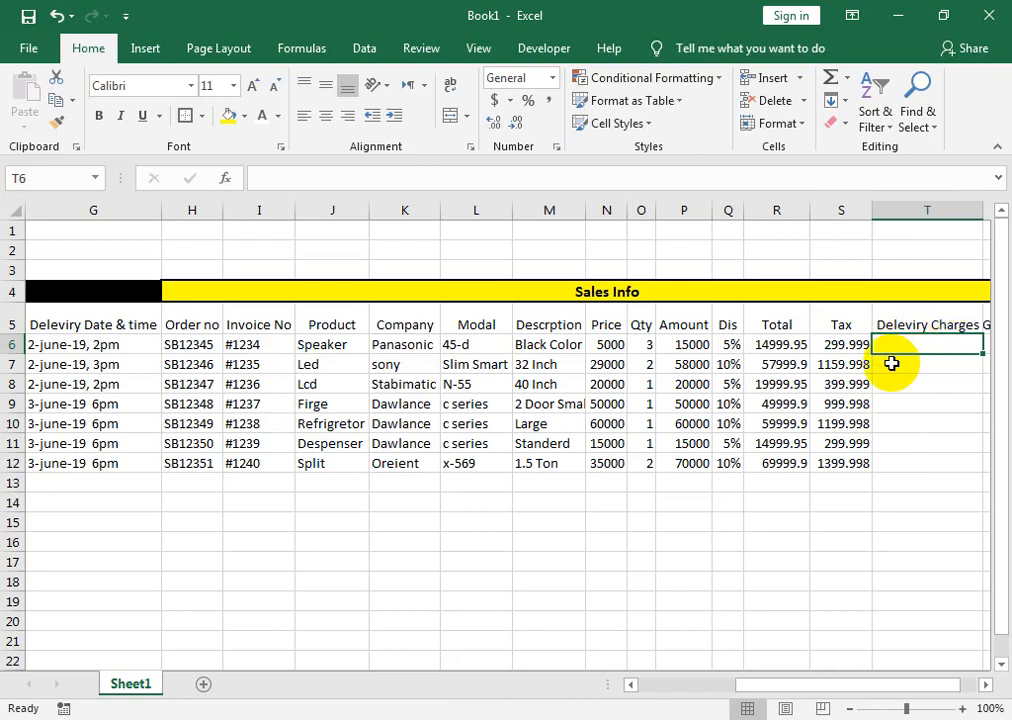
Step: Enter delivery charges 250, 150 and 200 in T6:T8
type("250")
key("Return")
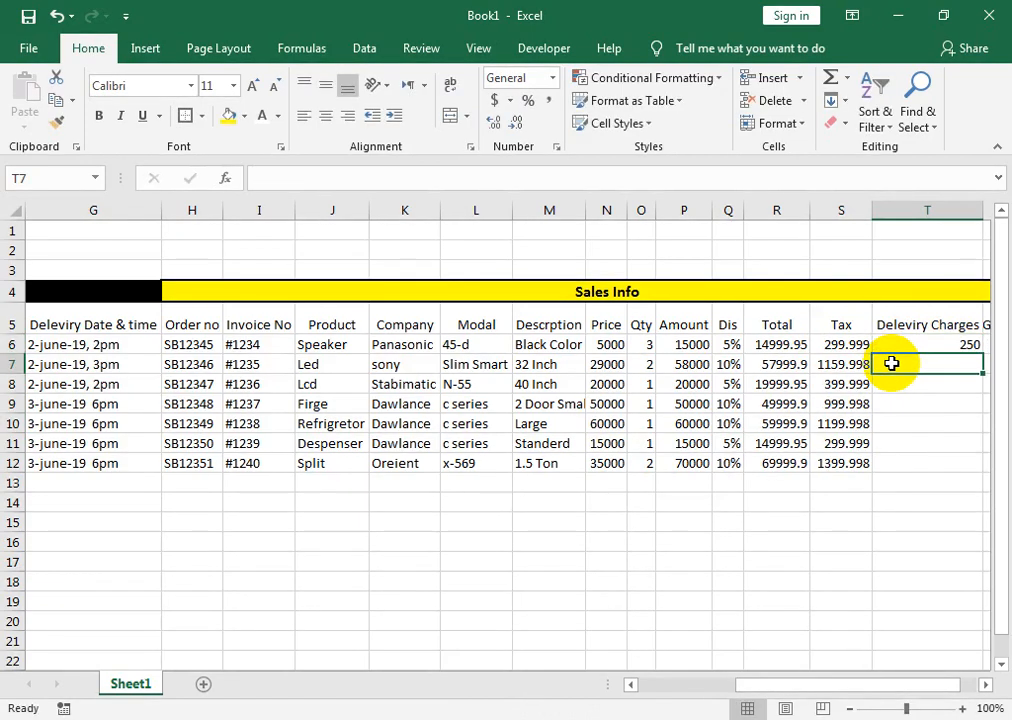
type("150")
key("Return")
type("200")
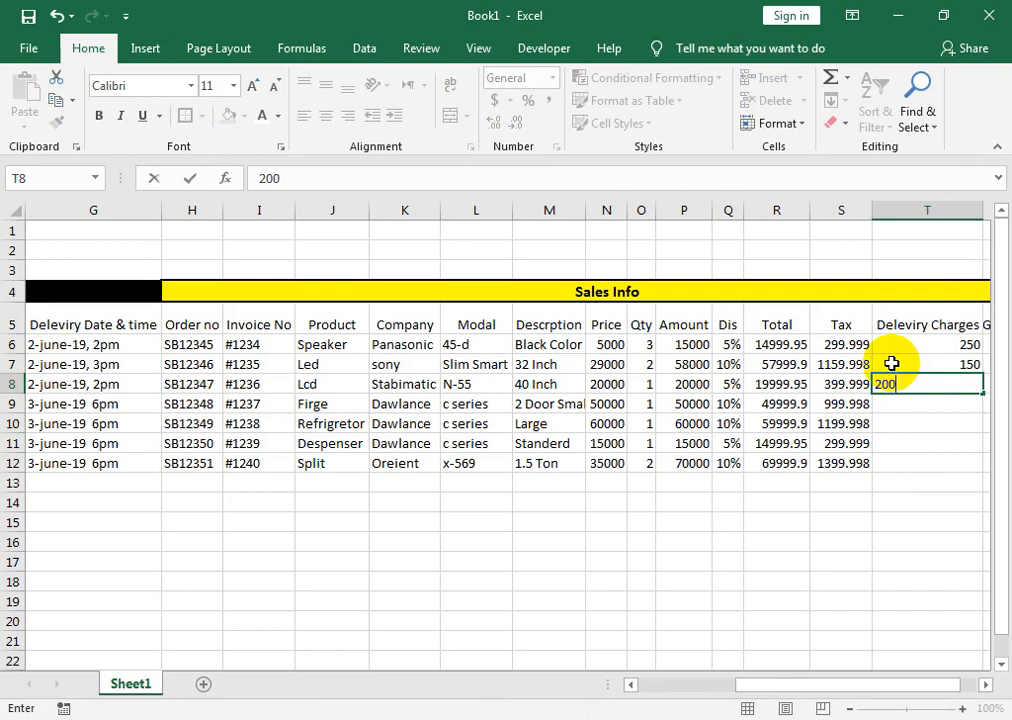
key("Return")
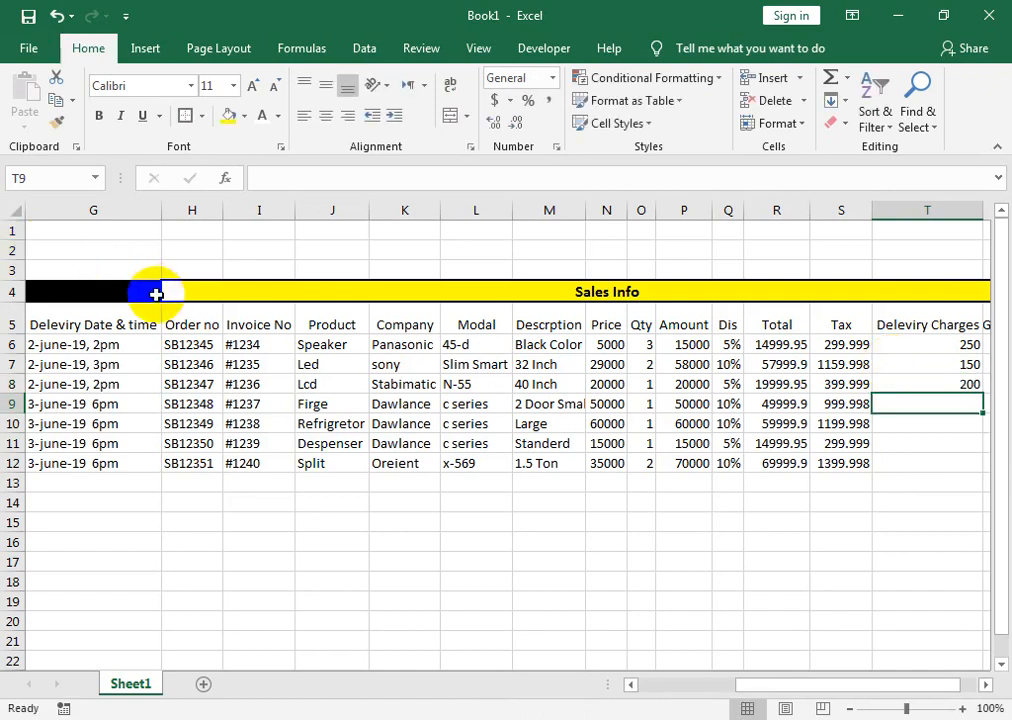
Step: Enter the remaining delivery charges 300, 250, 200 and 150 in T9:T12
mouse_move(140, 365)
left_mouse_down()
mouse_move(5, 365)
mouse_move(135, 368)
left_mouse_up()
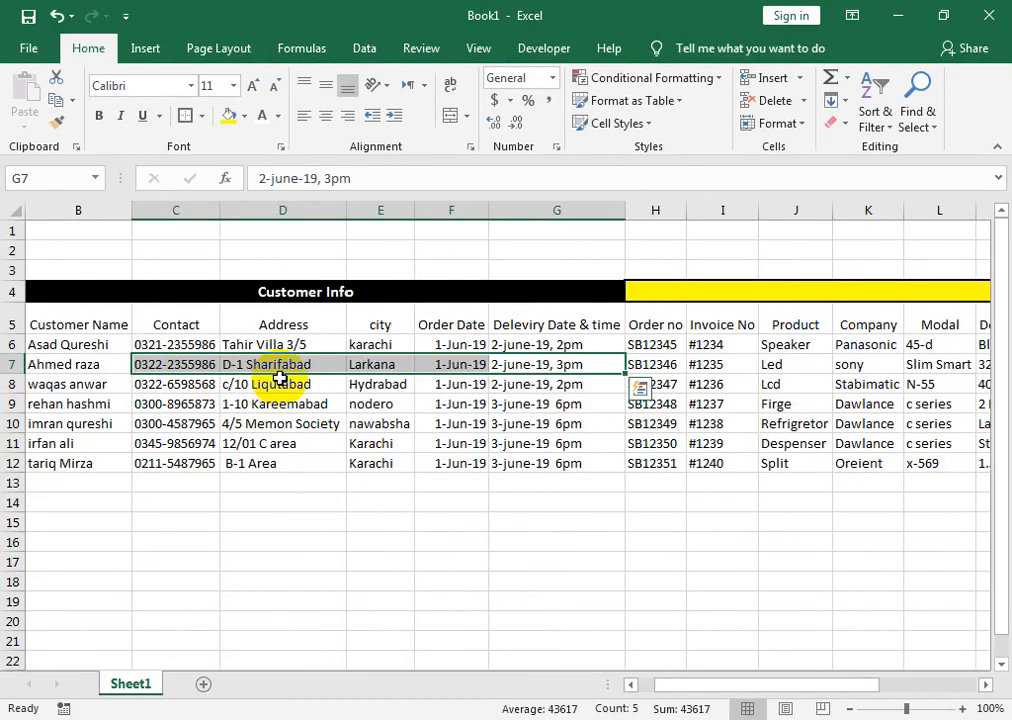
left_click_drag(673, 686, 770, 682)
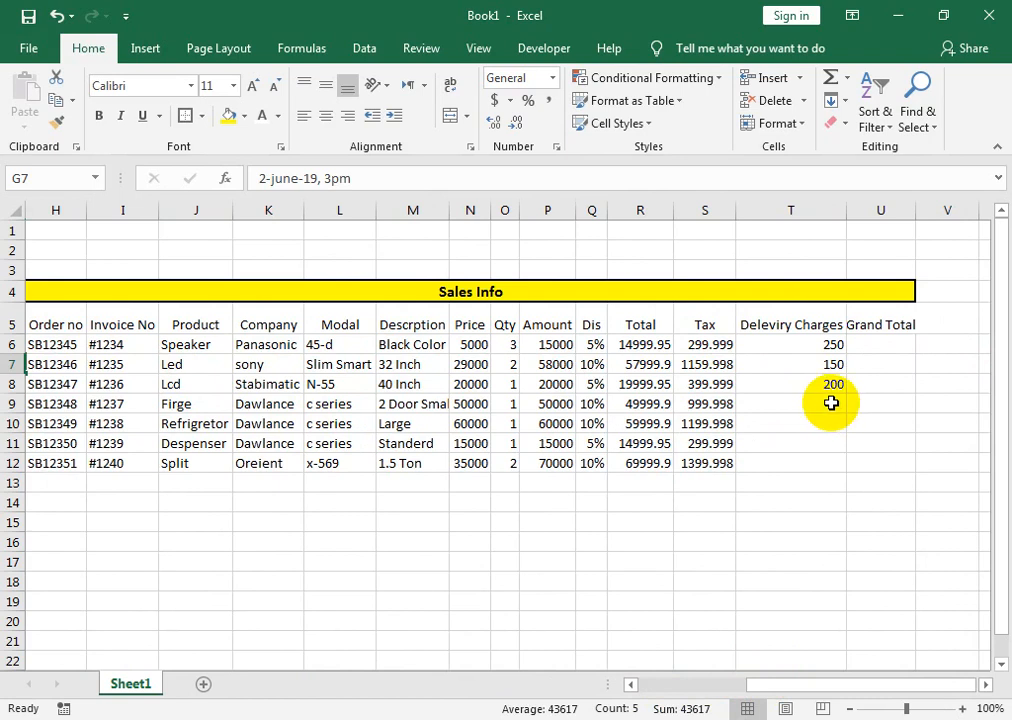
left_click(831, 404)
type("30")
key("Return")
type("250")
key("Return")
type("200")
key("Return")
type("150")
key("Right")
key("Up")
key("Up")
key("Up")
key("Up")
key("Up")
key("Up")
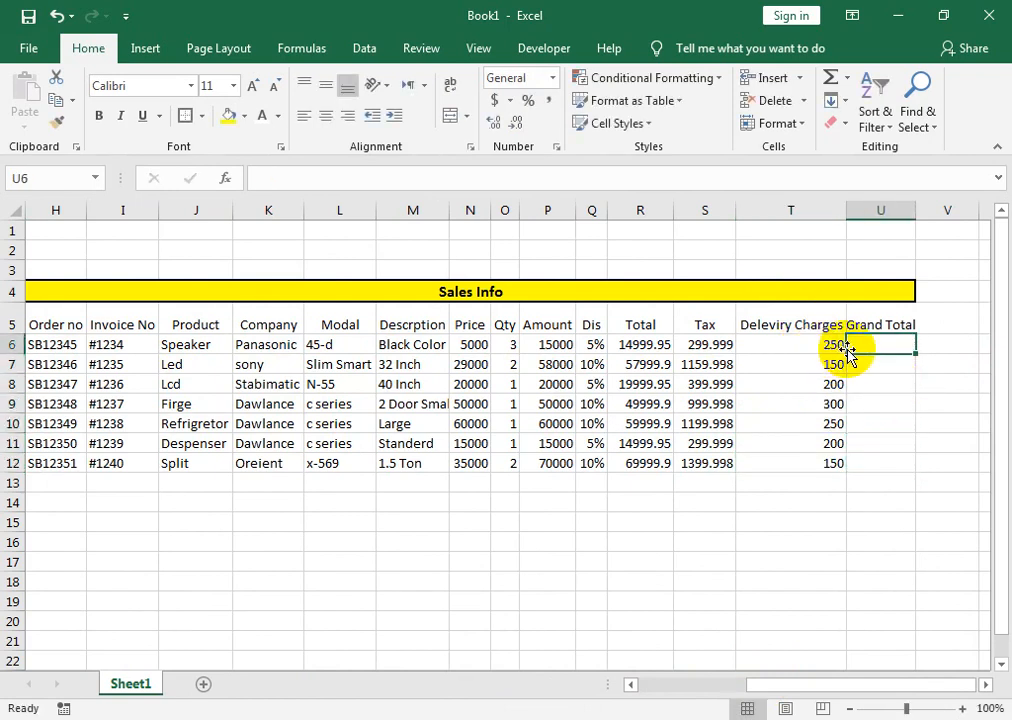
Step: Enter =SUM(R6:T6) in U6 for the first order's Grand Total
type("=")
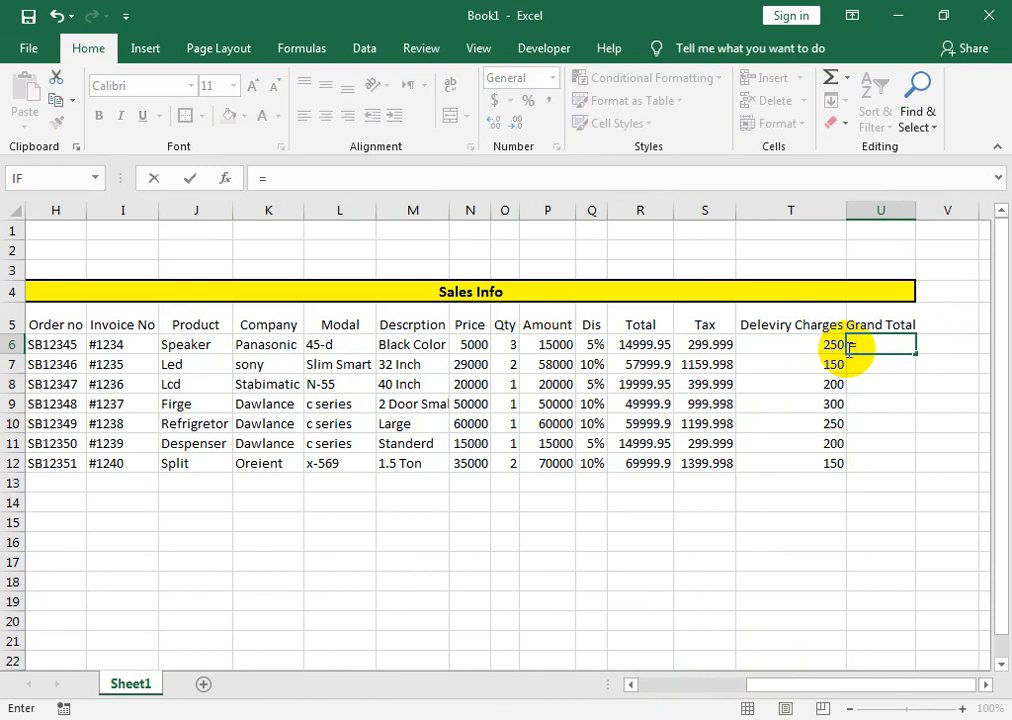
type("Sum(")
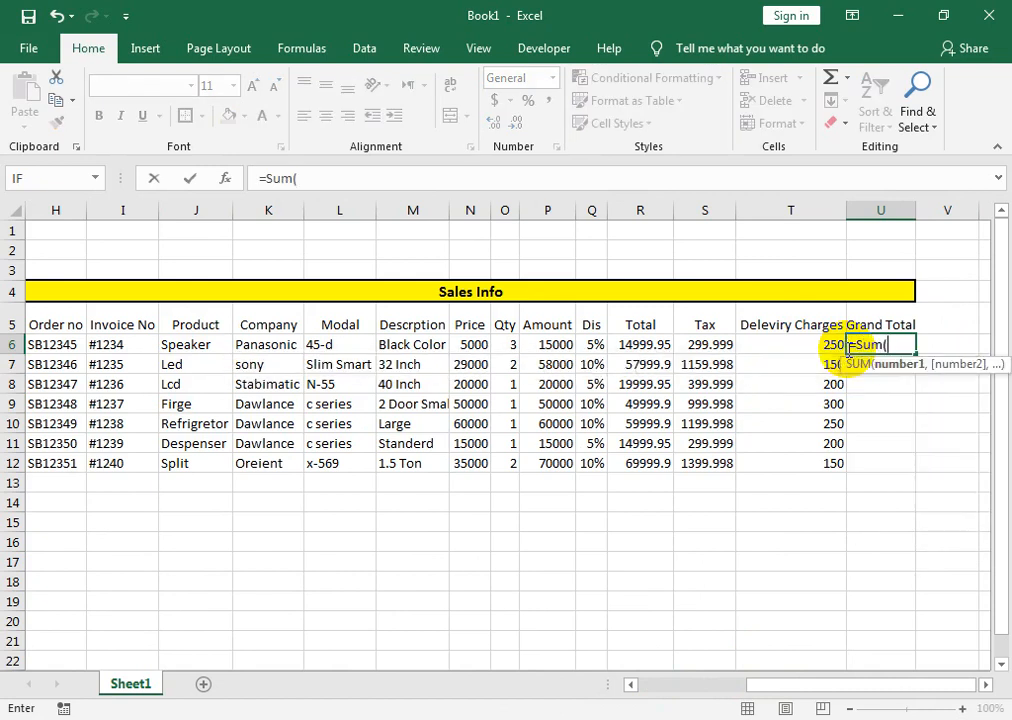
key("Left")
key("Left")
key("Left")
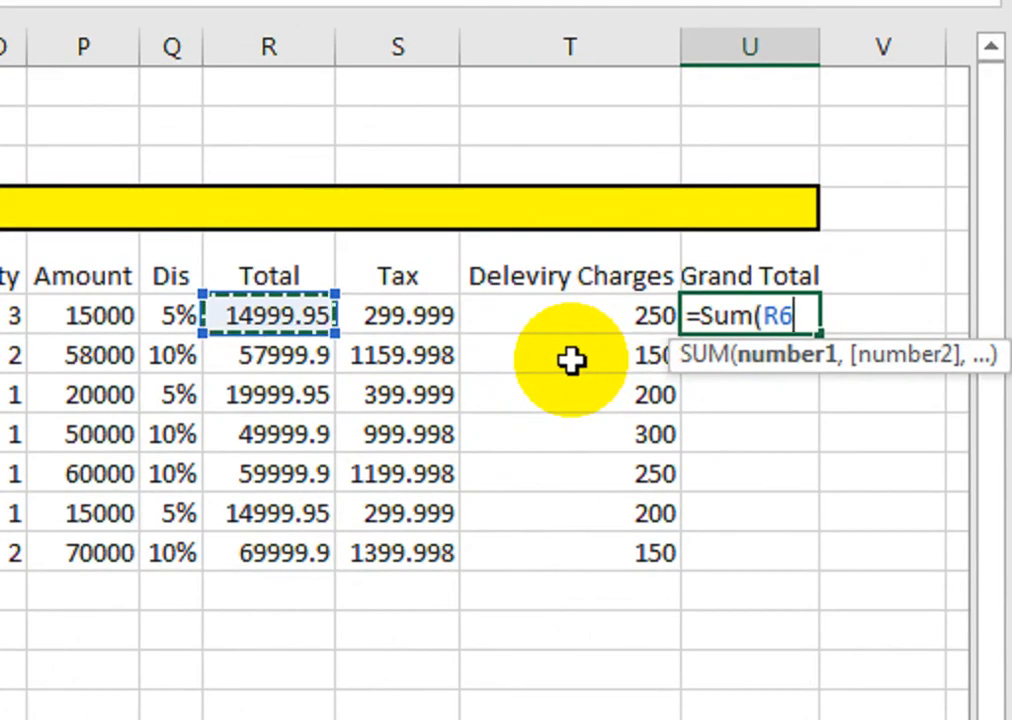
key("shift+Right")
key("shift+Right")
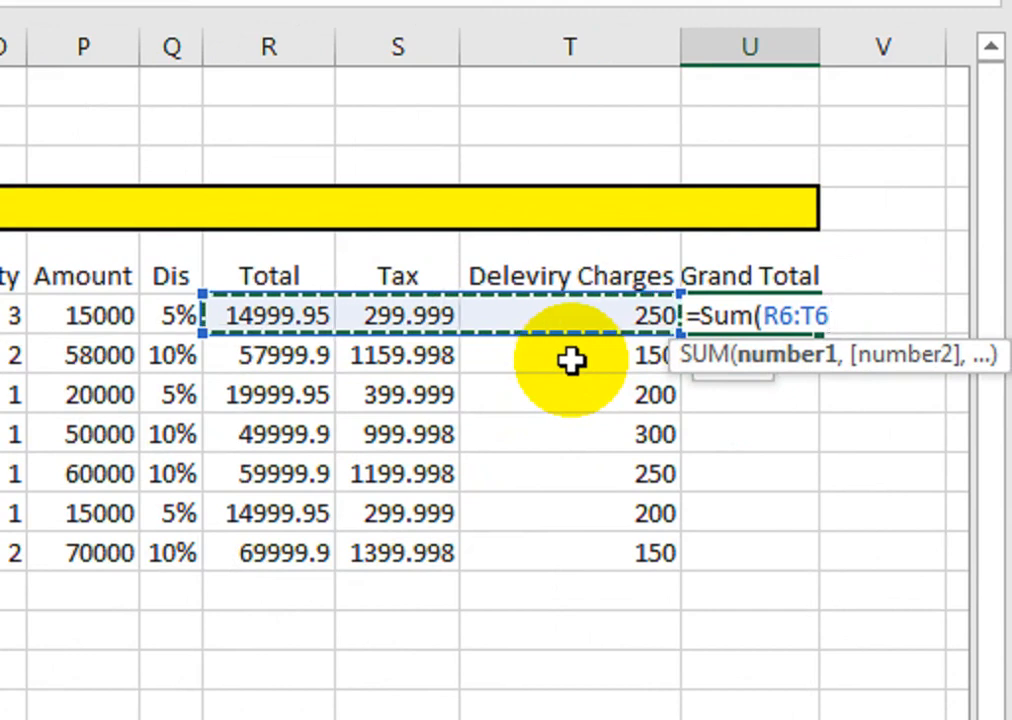
type(")")
key("Return")
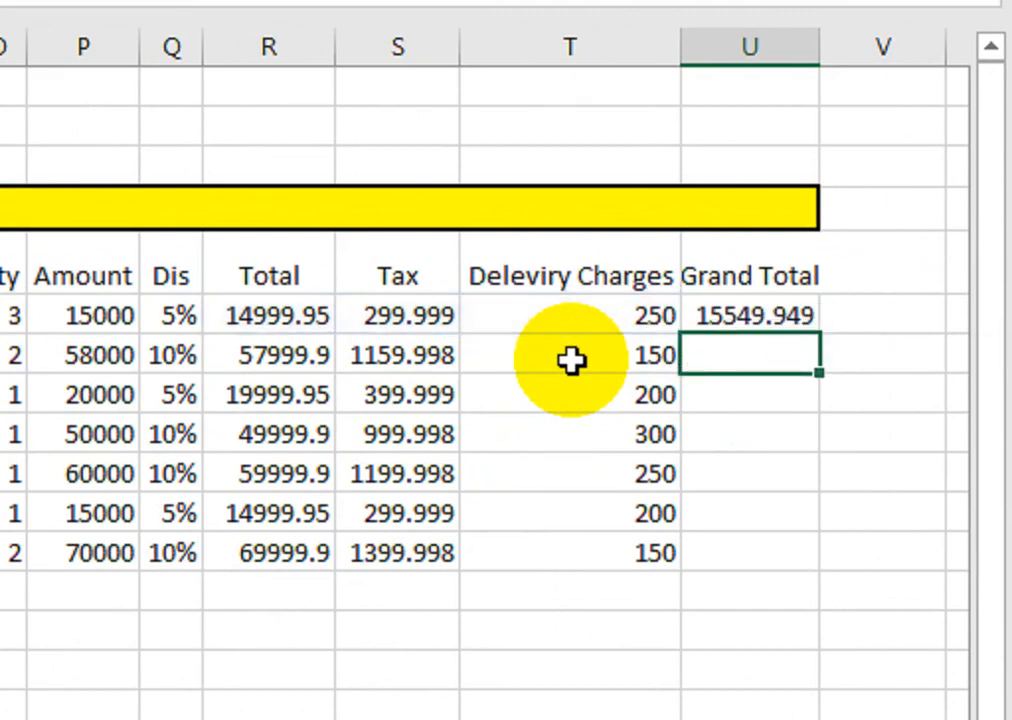
Step: Enter =SUM(R7:T7) in U7 and fill the Grand Total formula down to U12
type("=sum(")
key("Left")
key("Left")
key("Left")
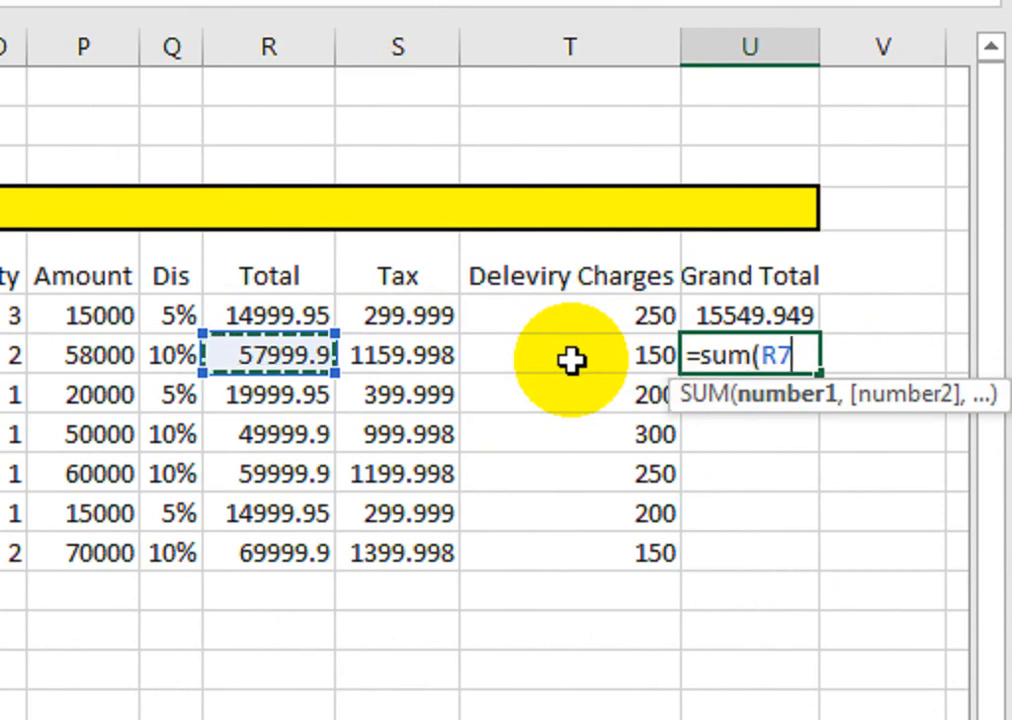
key("shift+Right")
key("shift+Right")
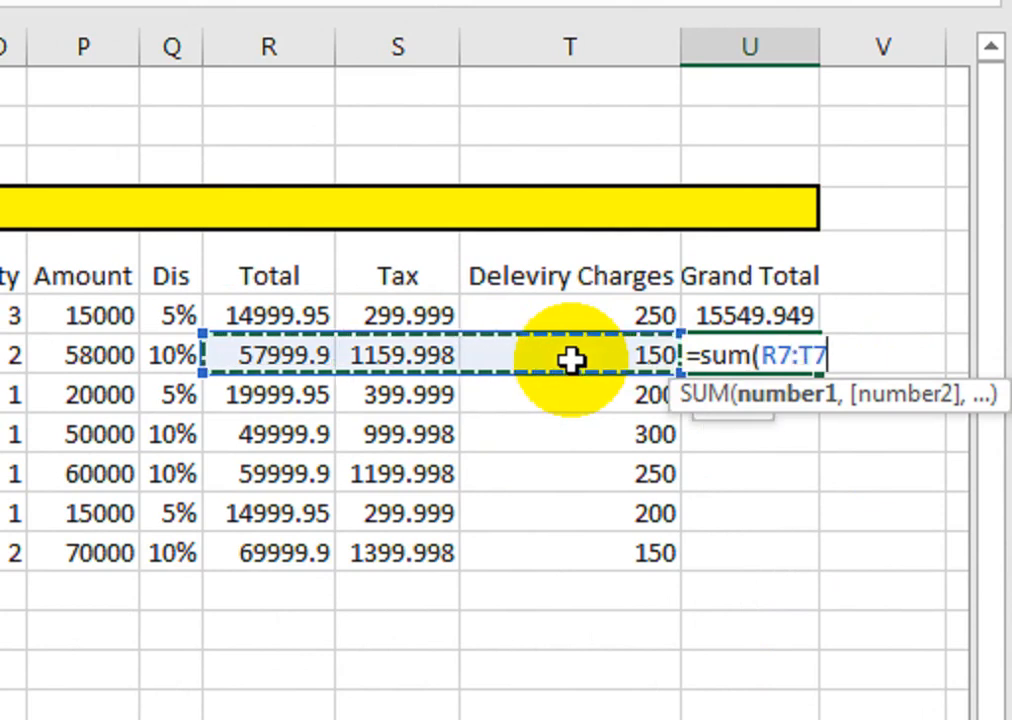
type(")")
key("Return")
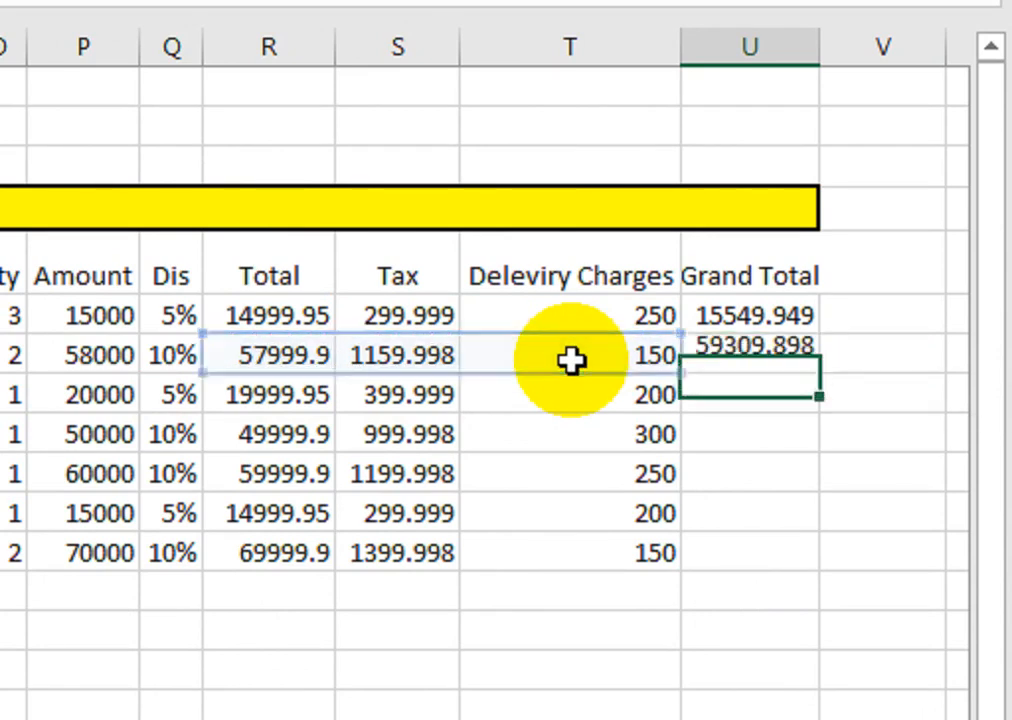
key("Up")
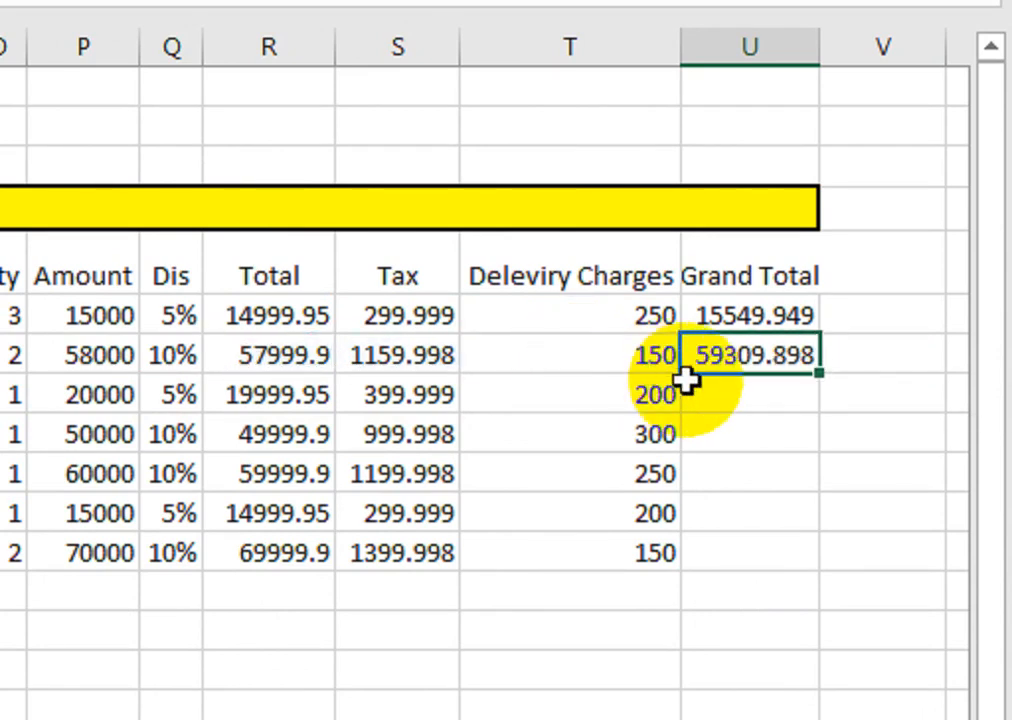
key("Up")
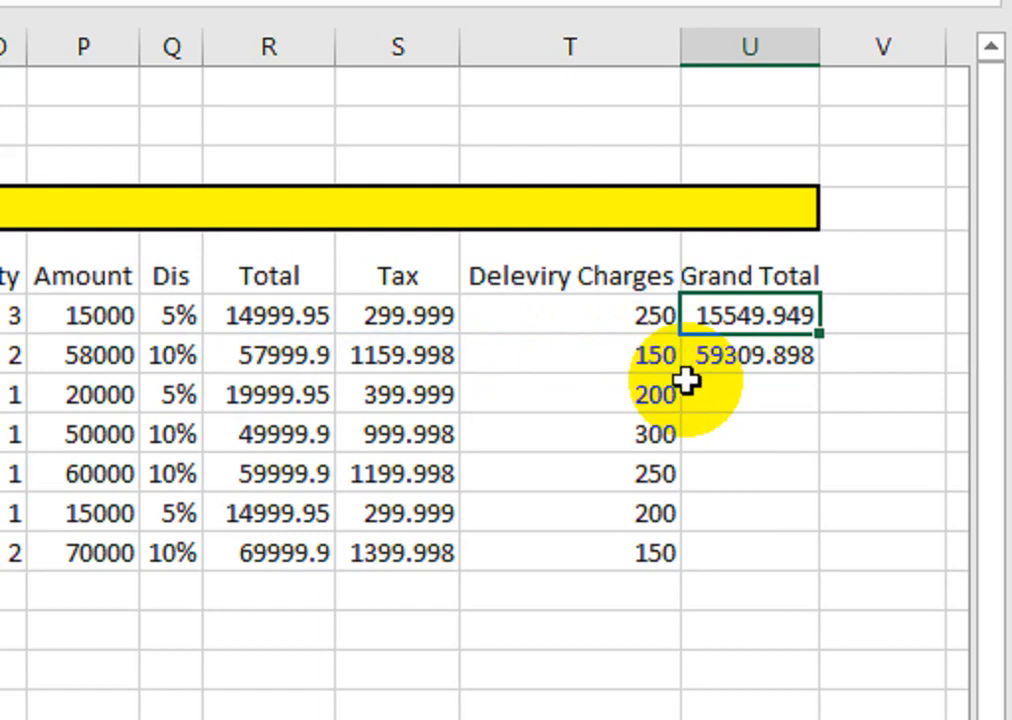
key("shift+Down")
key("shift+Down")
key("shift+Down")
key("shift+Down")
key("shift+Down")
key("shift+Down")
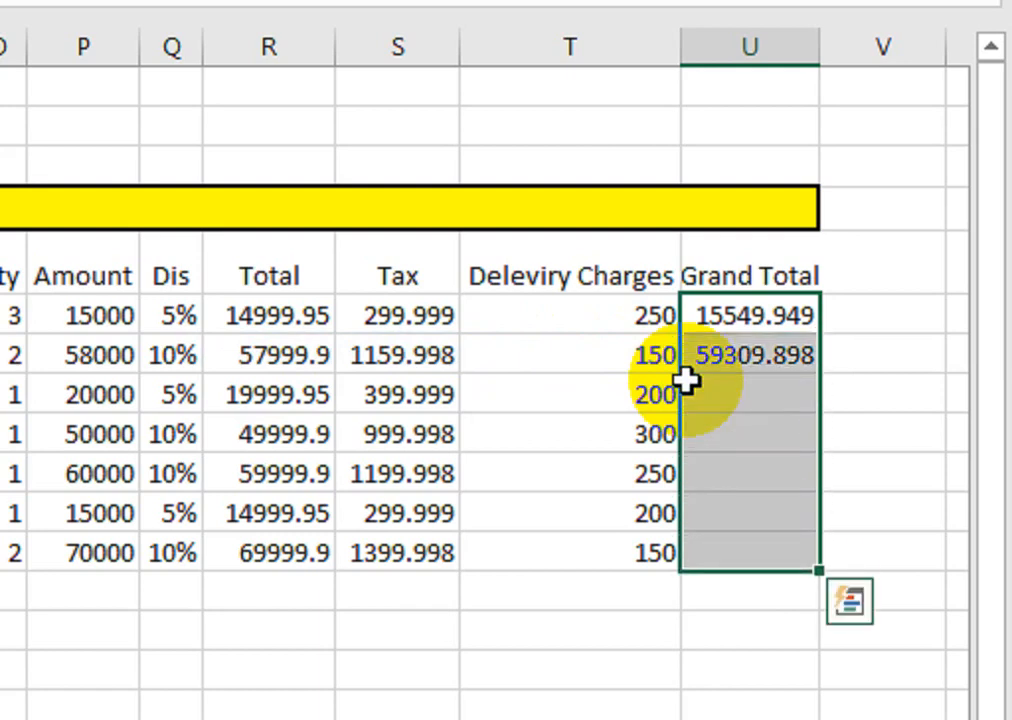
key("ctrl+d")
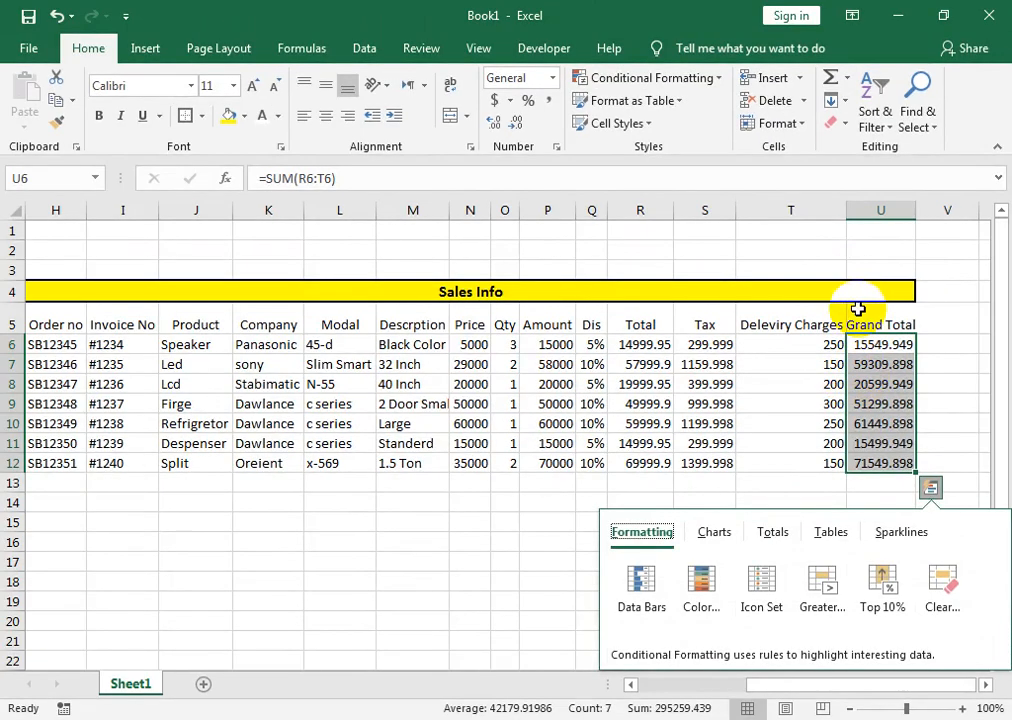
left_click_drag(749, 270, 8, 466)
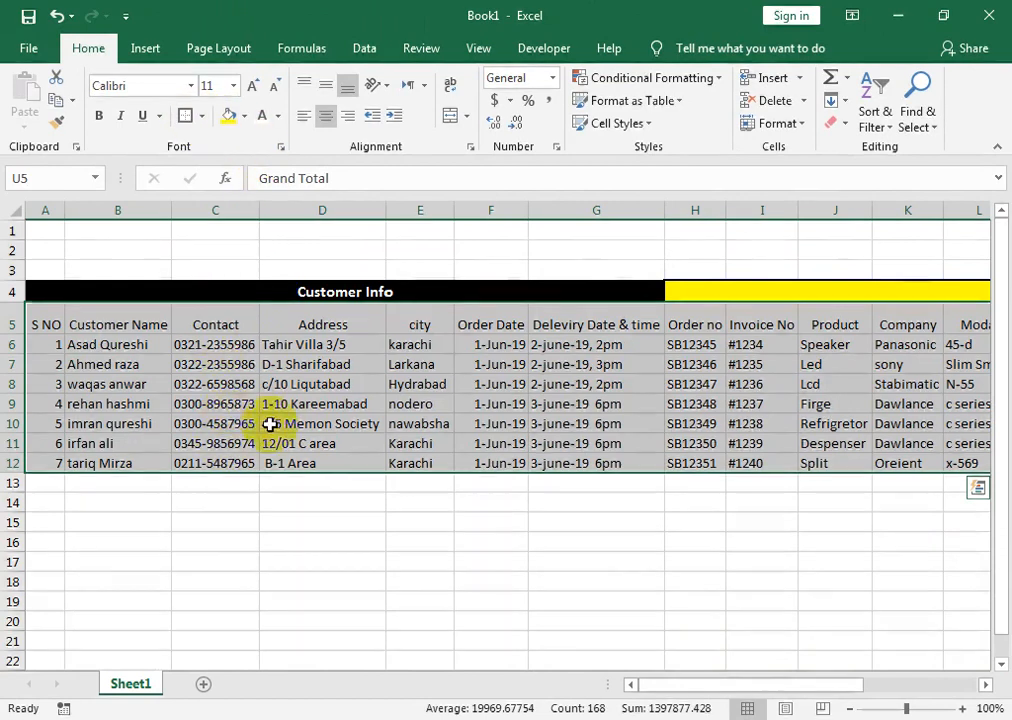
Step: Apply All Borders to the order table A5:U12, plus a Thick Outside Border
left_click(201, 118)
left_click(238, 338)
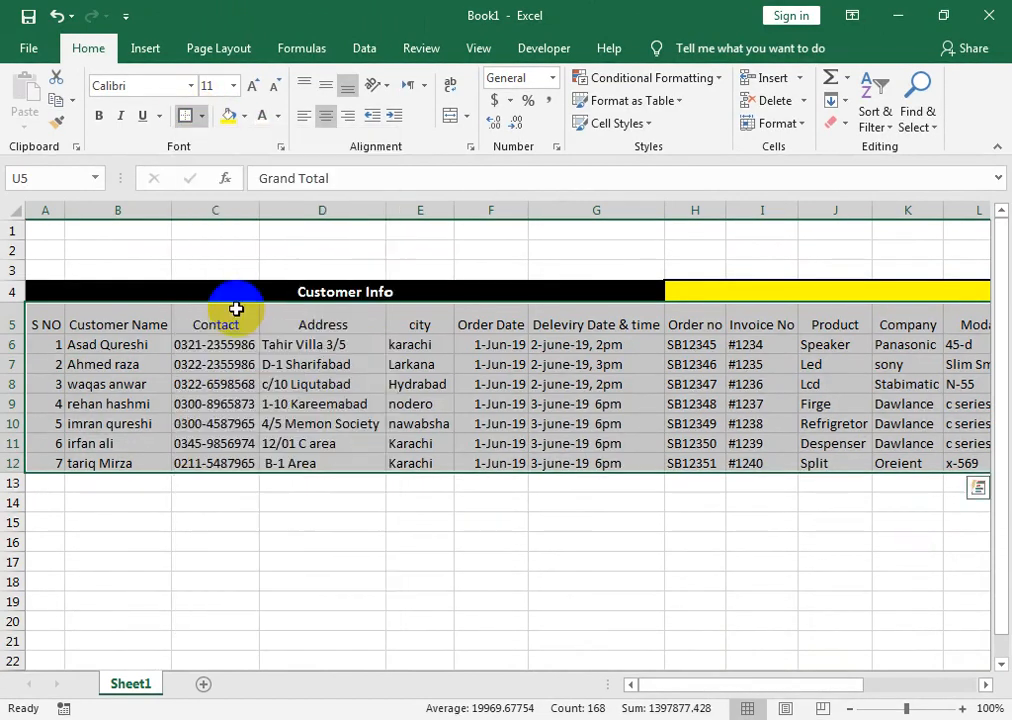
left_click(203, 117)
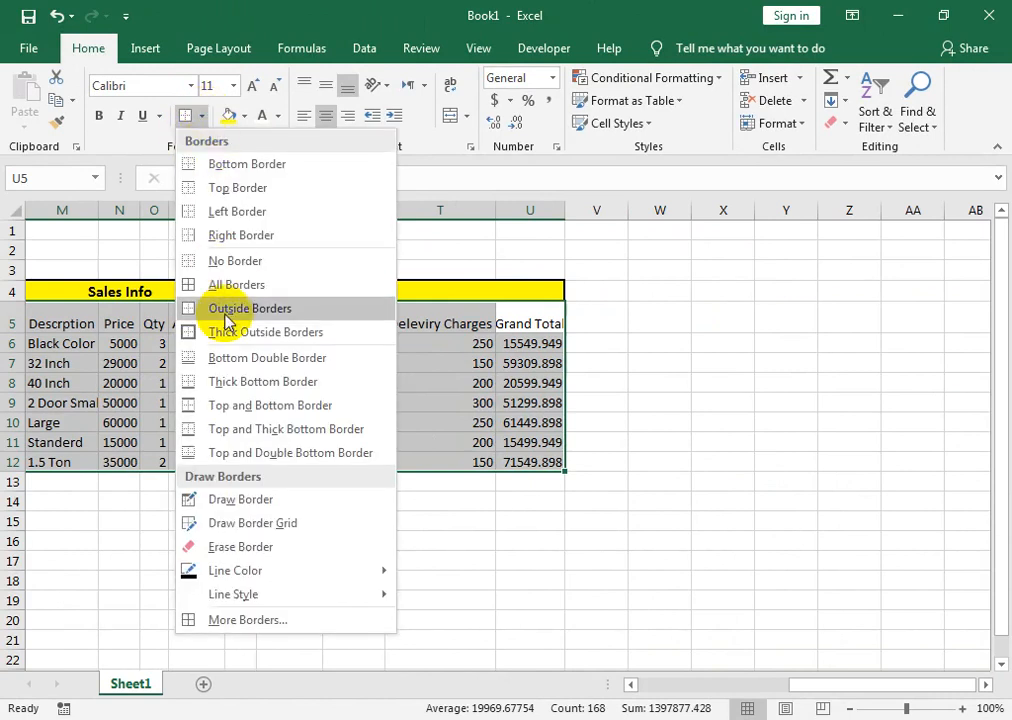
left_click(230, 286)
left_click(203, 117)
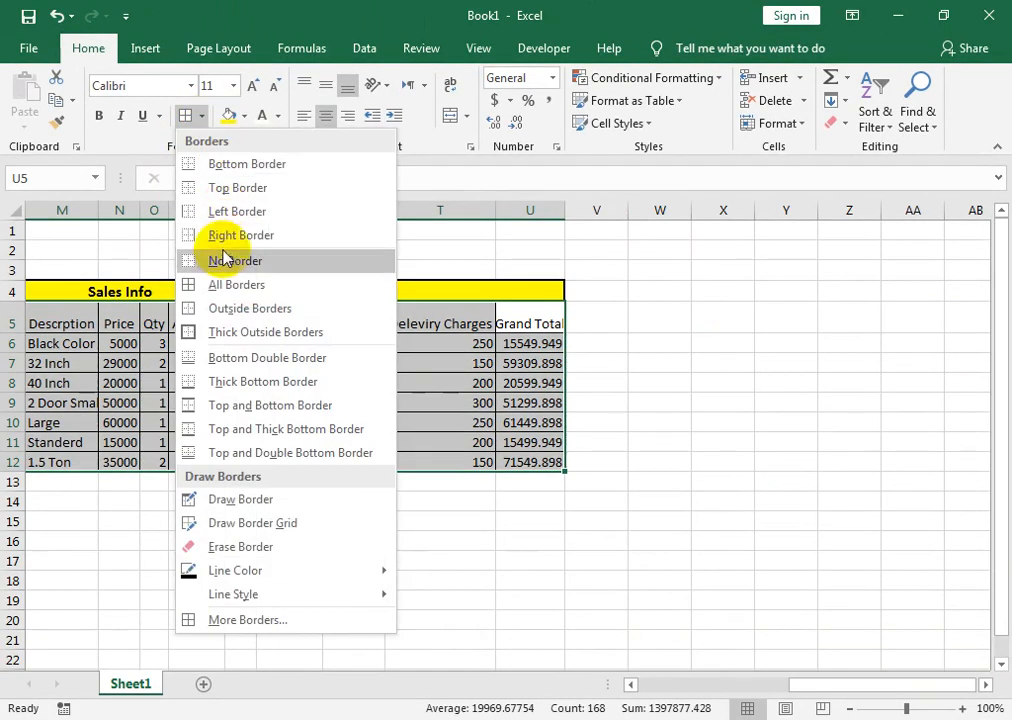
left_click(239, 334)
Step: Give the customer headers A5:G5 a blue fill and middle alignment
left_click(322, 117)
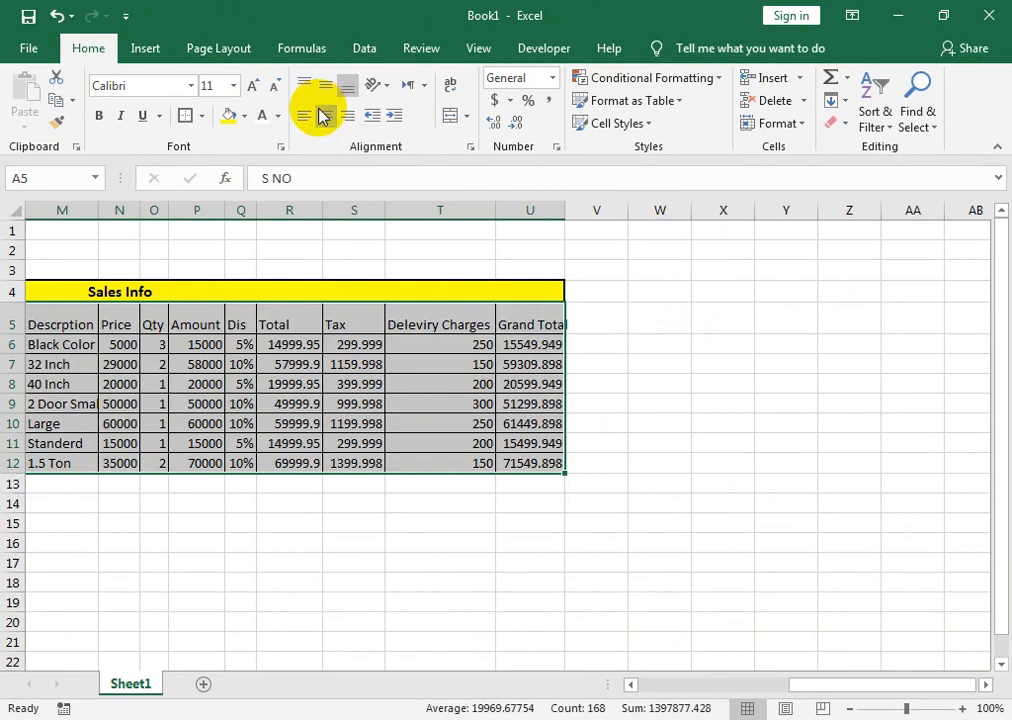
scroll(422, 210, "left", 5)
left_click(633, 343)
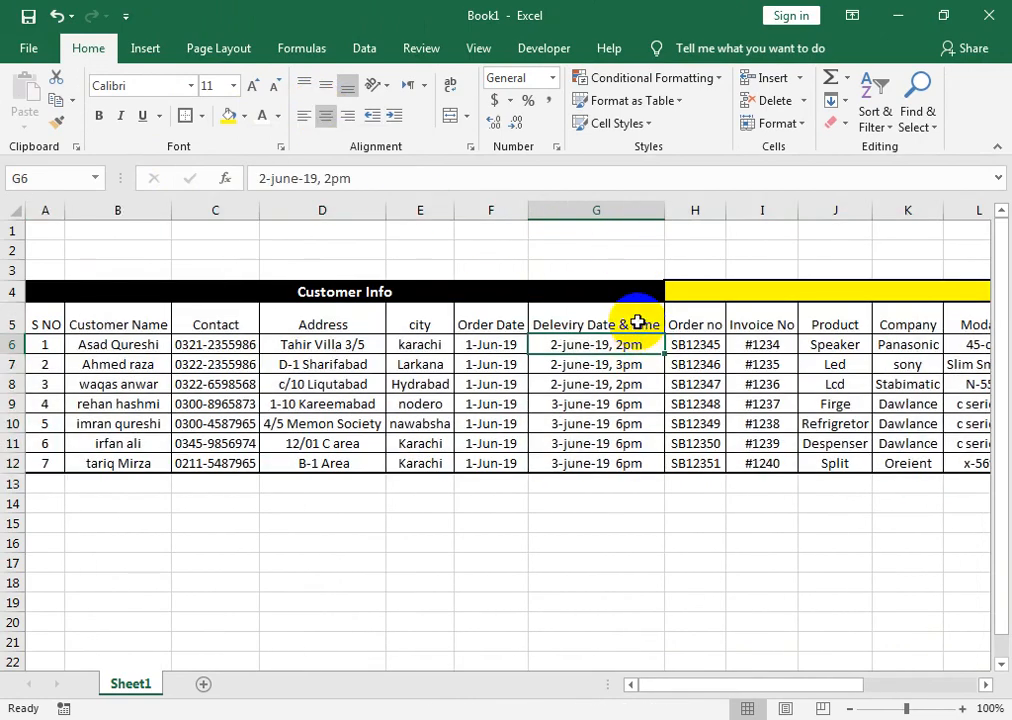
left_click_drag(639, 323, 5, 320)
left_click(243, 116)
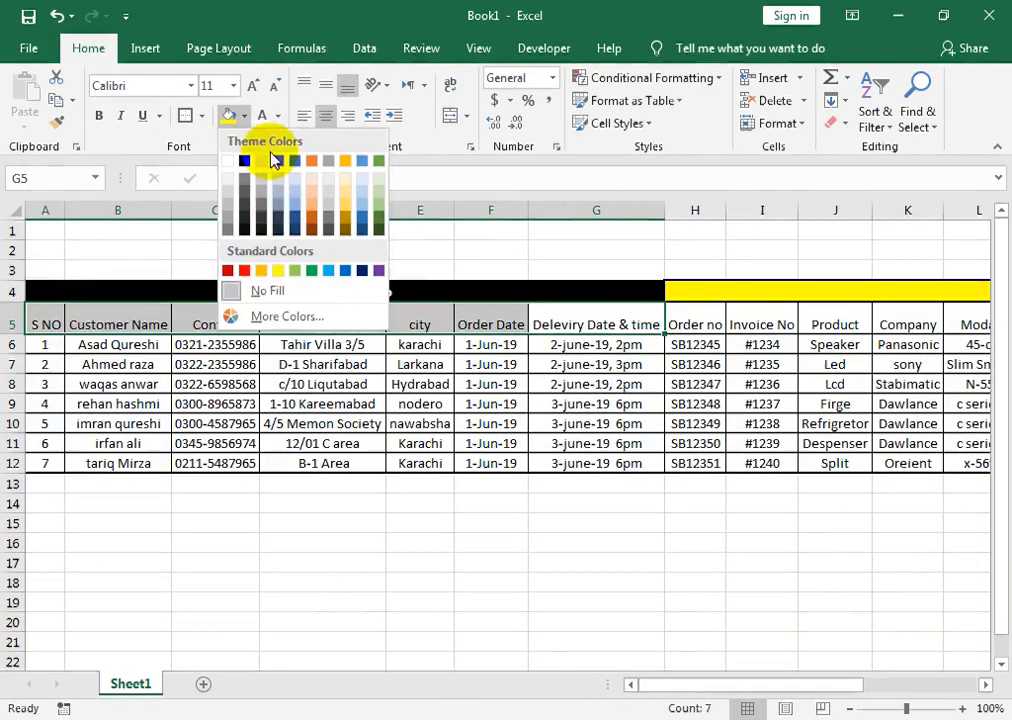
left_click(345, 271)
left_click(326, 87)
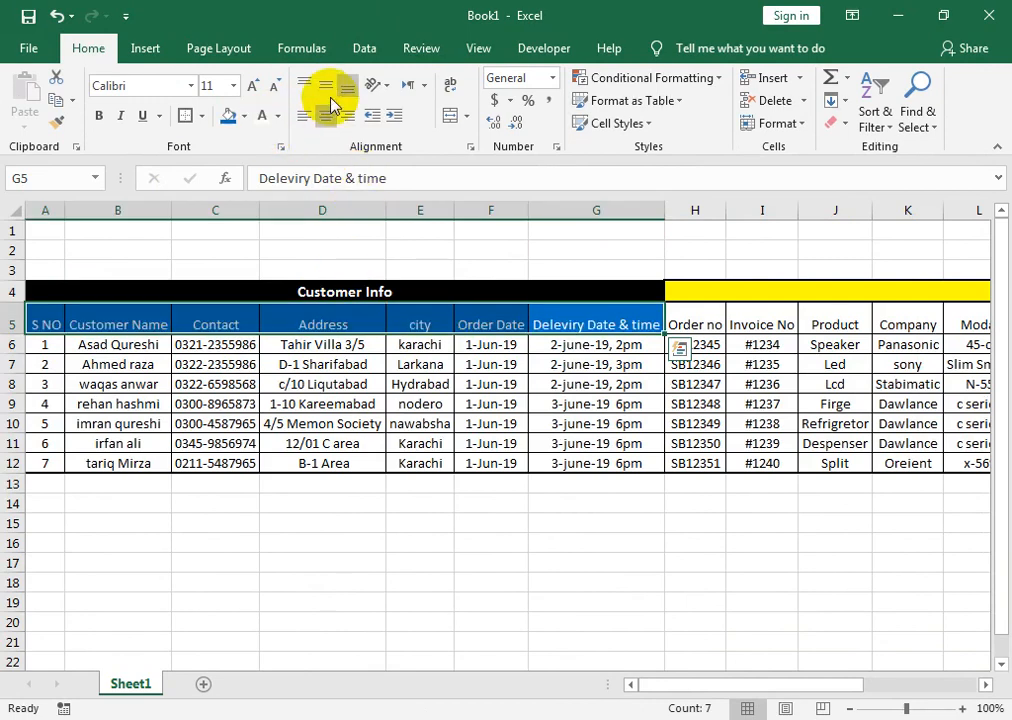
Step: Give the sales headers H5:U5 a dark blue fill and middle alignment
left_click(610, 296)
left_click_drag(698, 320, 861, 330)
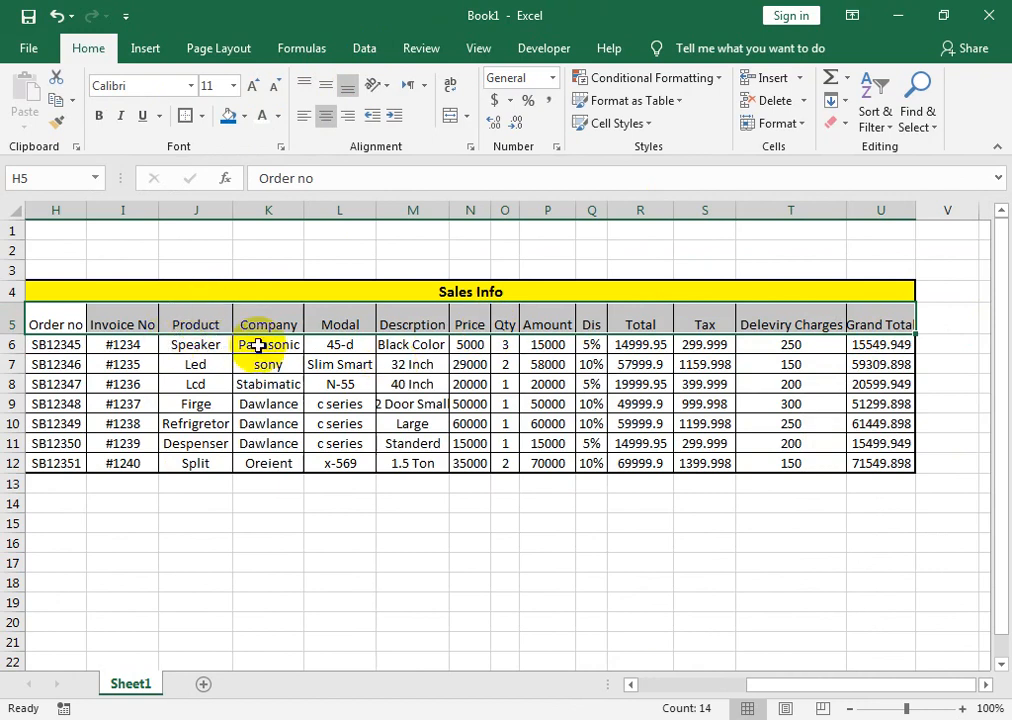
left_click(244, 116)
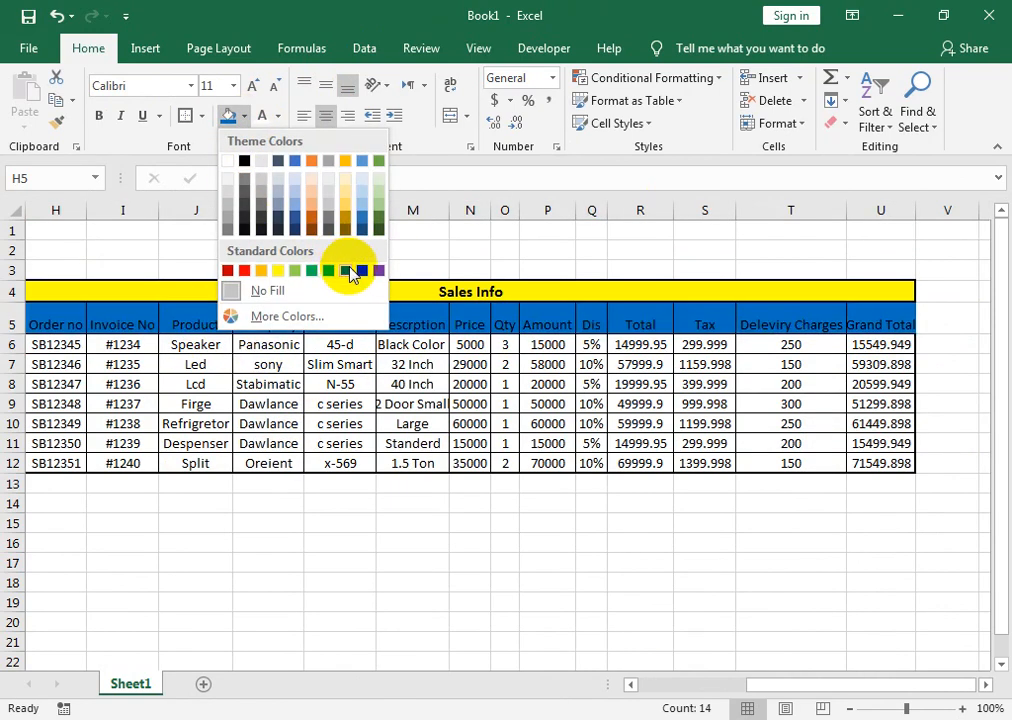
left_click(361, 271)
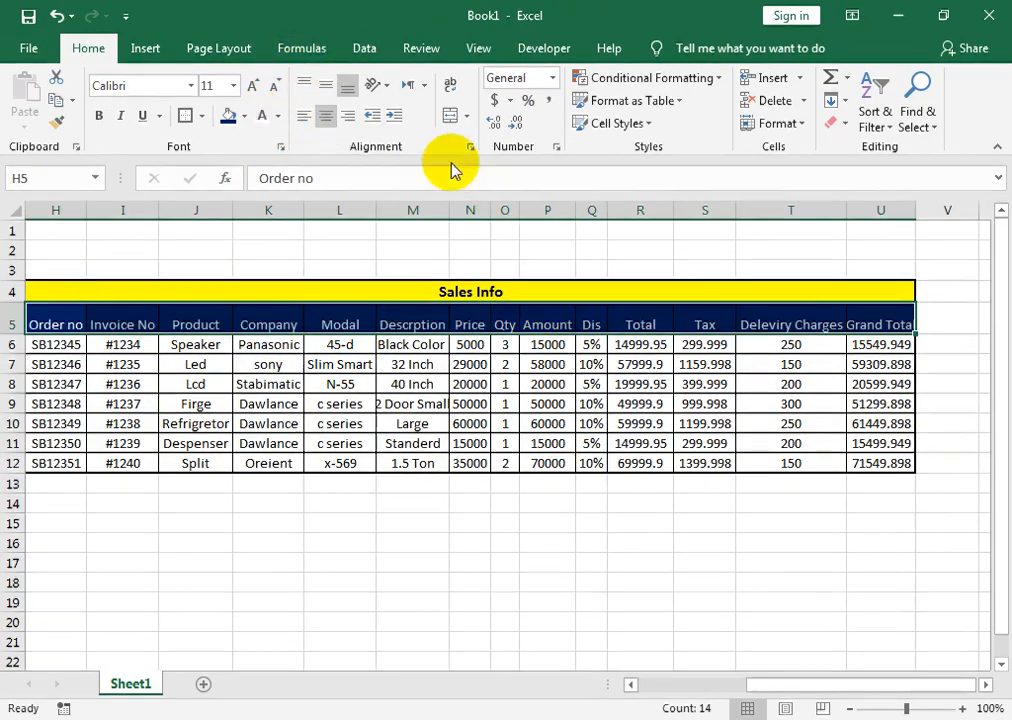
left_click(330, 93)
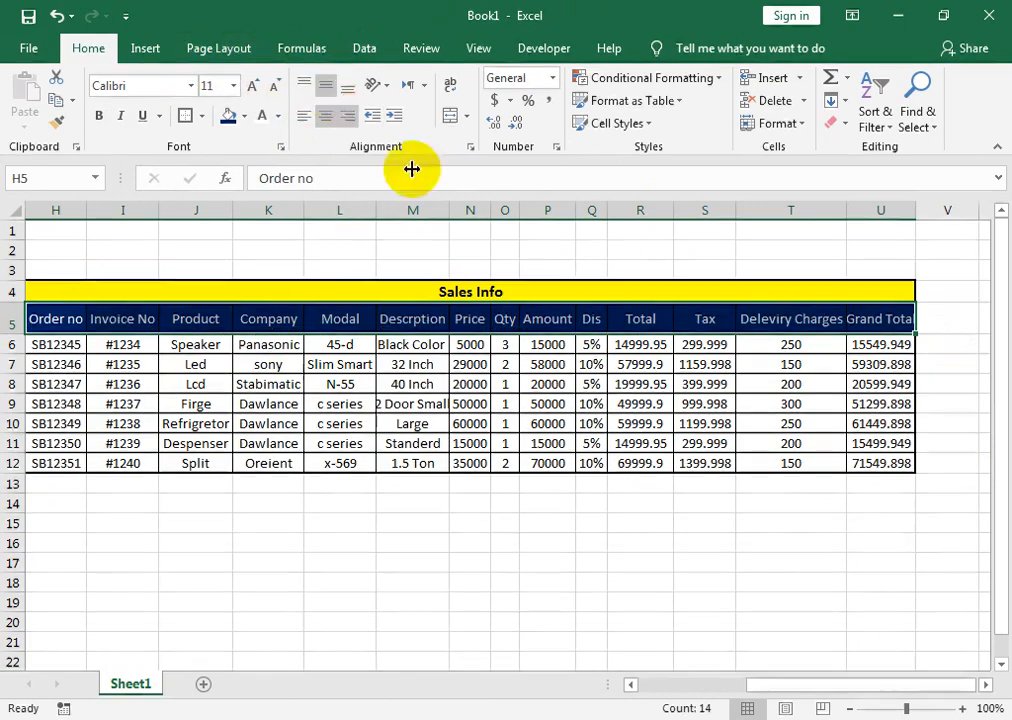
left_click(591, 384)
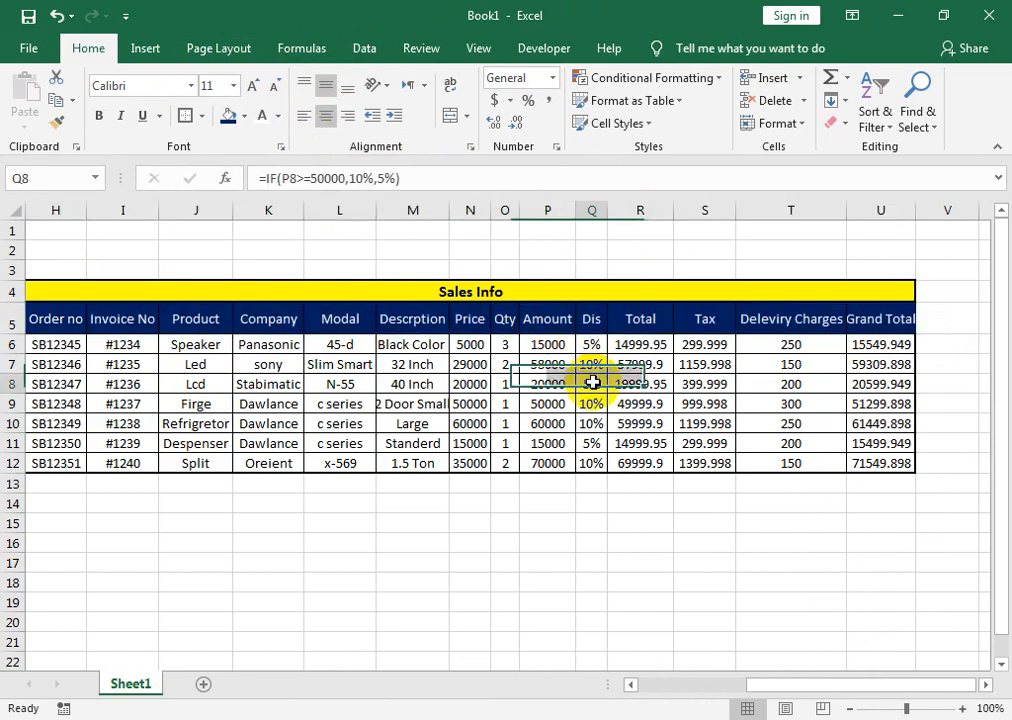
Step: Insert two blank rows at row 2 above the table
left_click(9, 250)
key("ctrl+shift+plus")
key("ctrl+shift+plus")
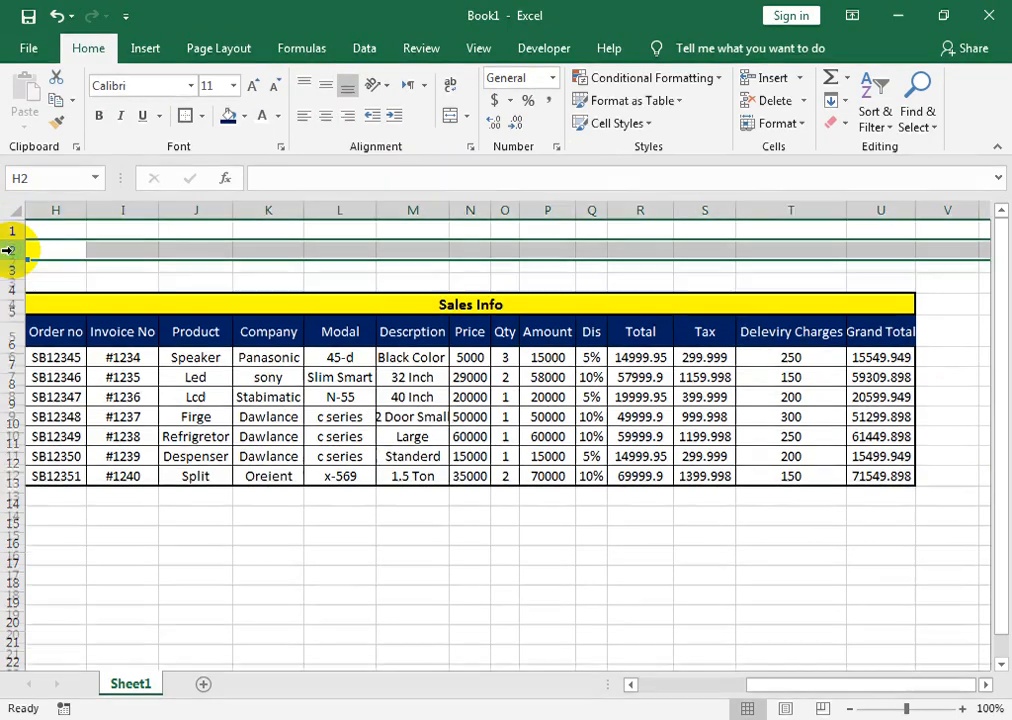
key("Down")
key("Left")
key("Left")
key("Left")
key("Left")
key("Left")
key("Left")
key("Left")
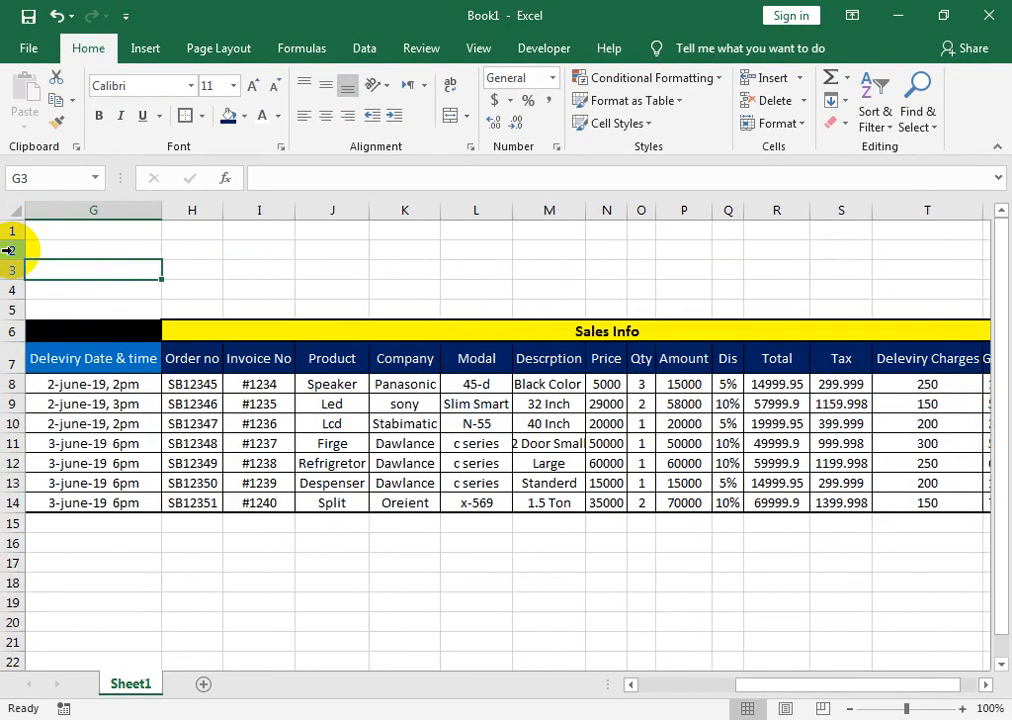
Step: Review the banners, headers and row 9, then select the merged Customer Info cell
key("Right")
key("Down")
key("Down")
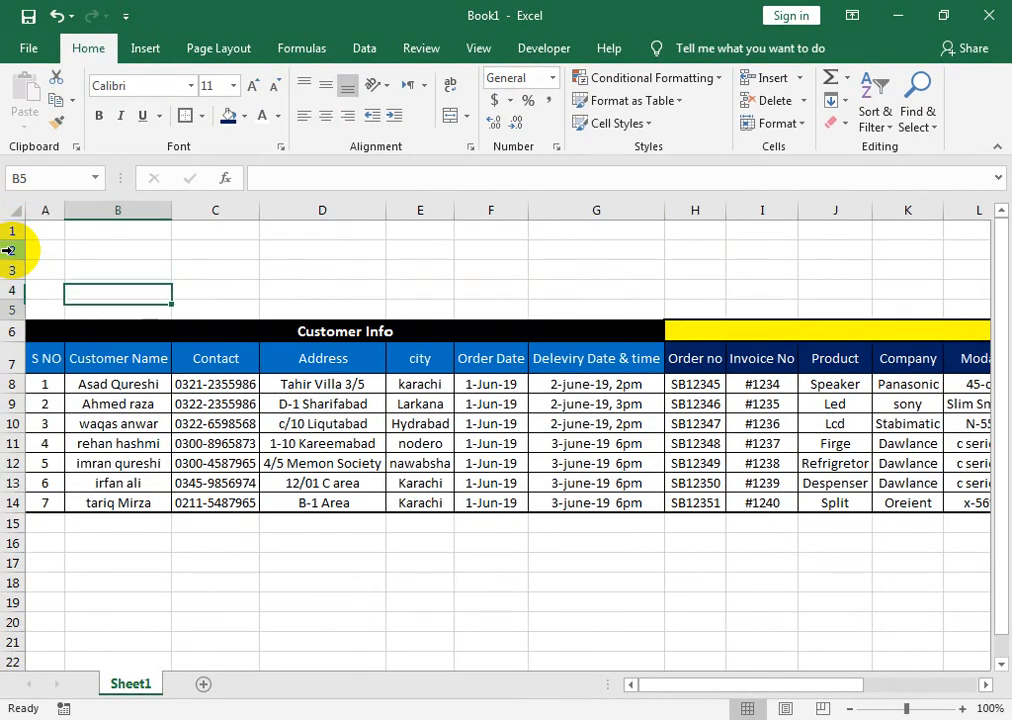
key("Down")
key("Right")
key("Left")
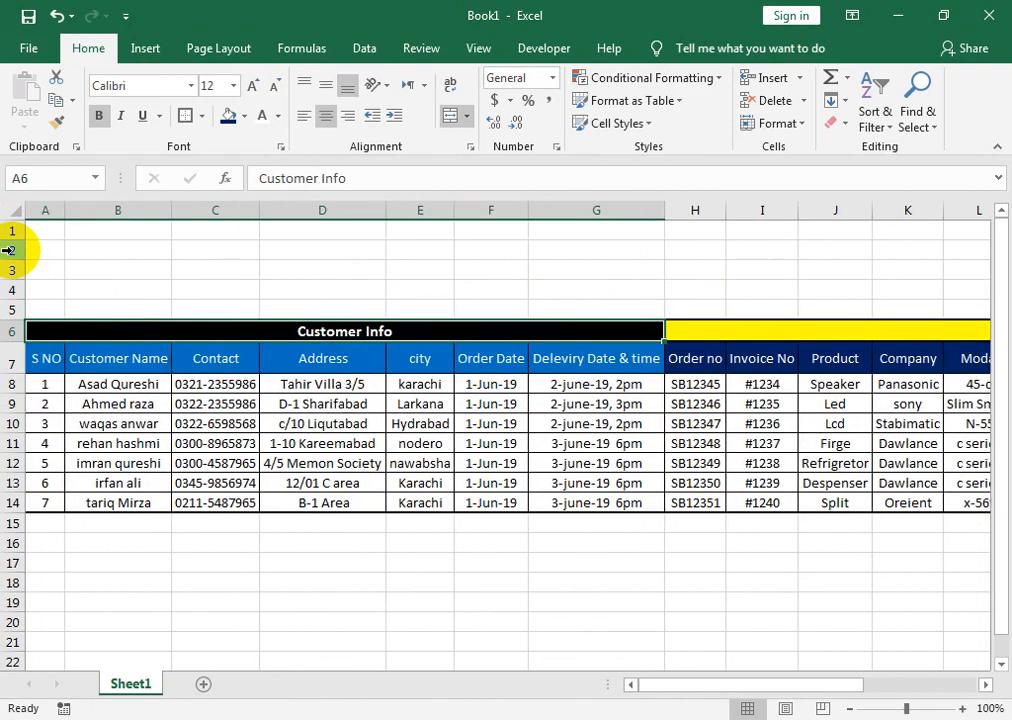
key("Down")
key("Left")
key("Left")
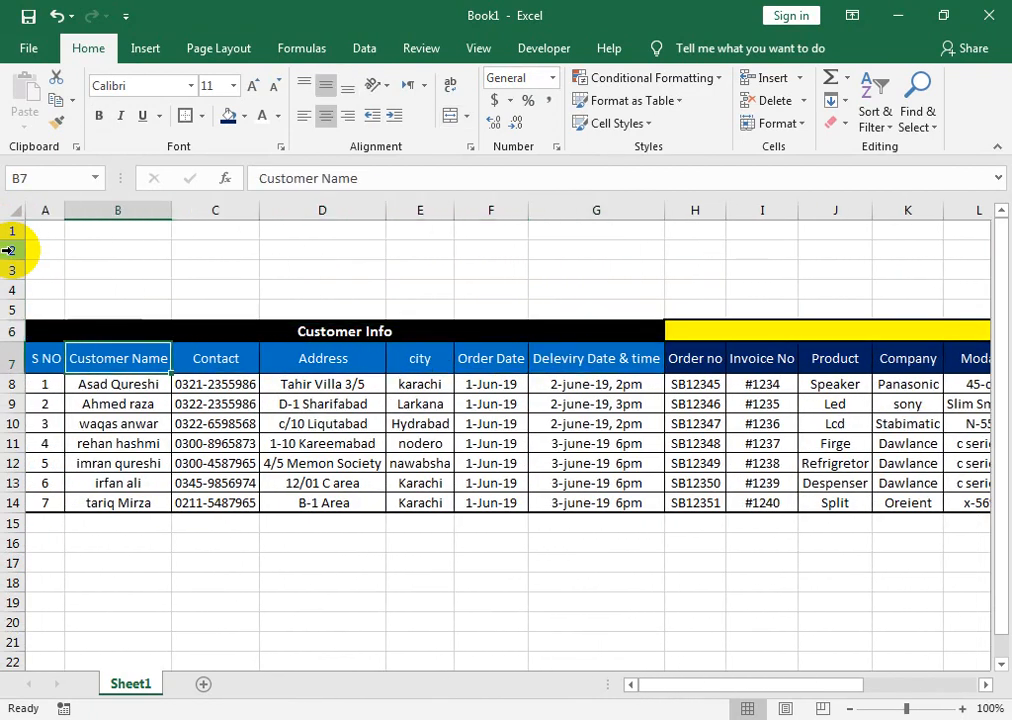
key("Down")
key("Down")
key("Right")
key("Right")
key("Right")
key("Right")
key("Right")
key("Right")
key("Right")
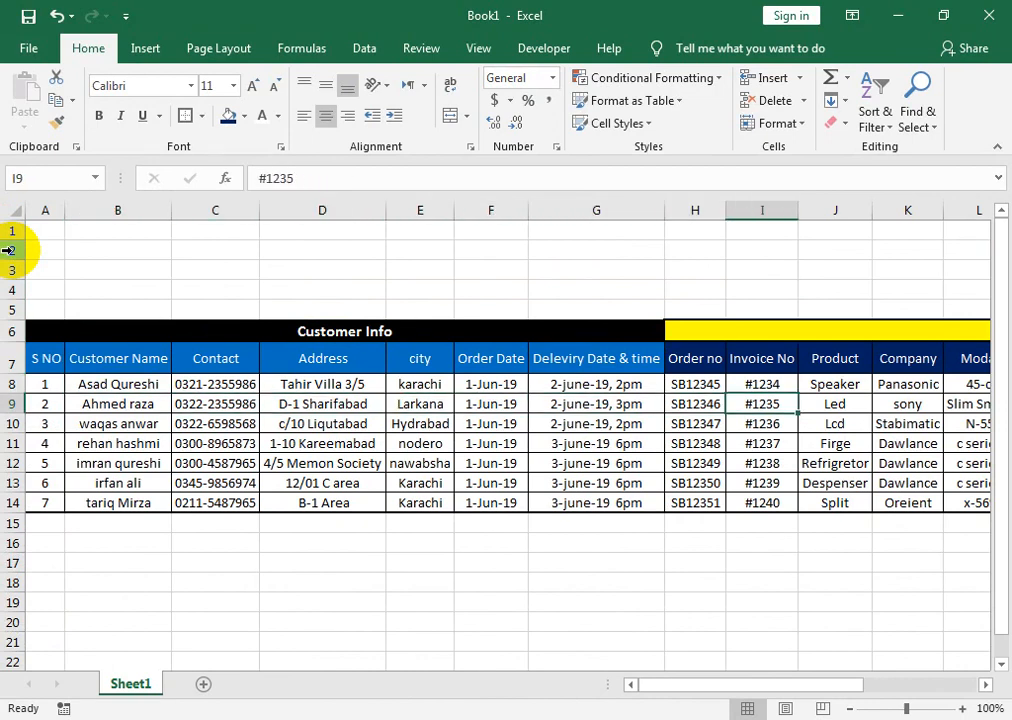
key("Right")
key("Right")
key("Right")
key("Right")
key("Right")
key("Right")
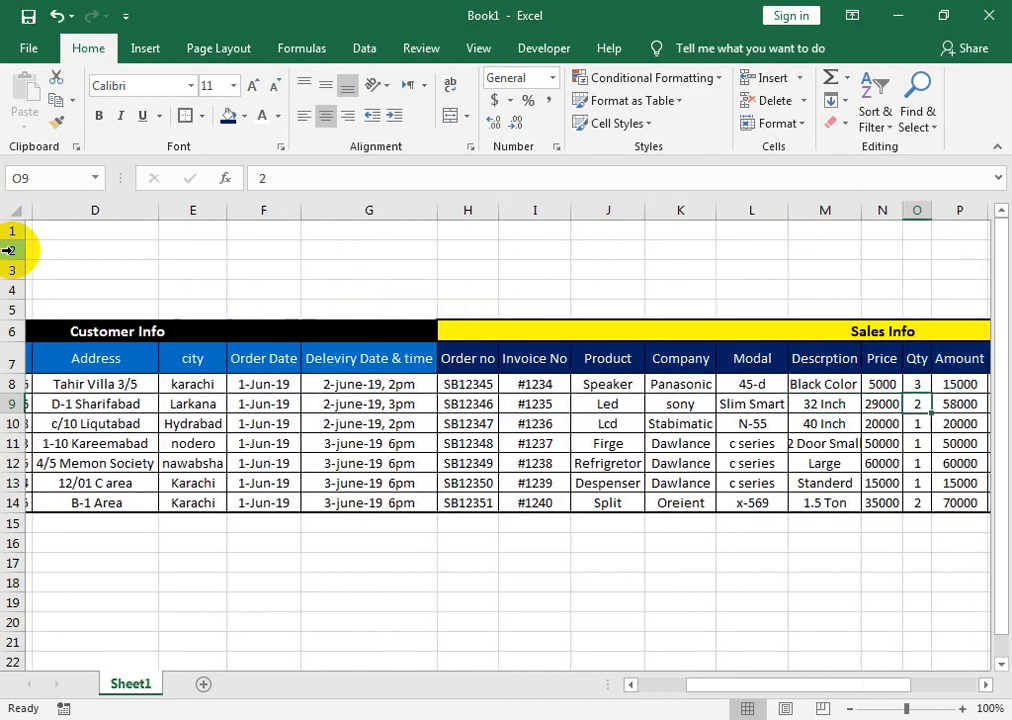
key("Right")
key("Right")
key("Right")
key("Right")
key("Right")
key("Right")
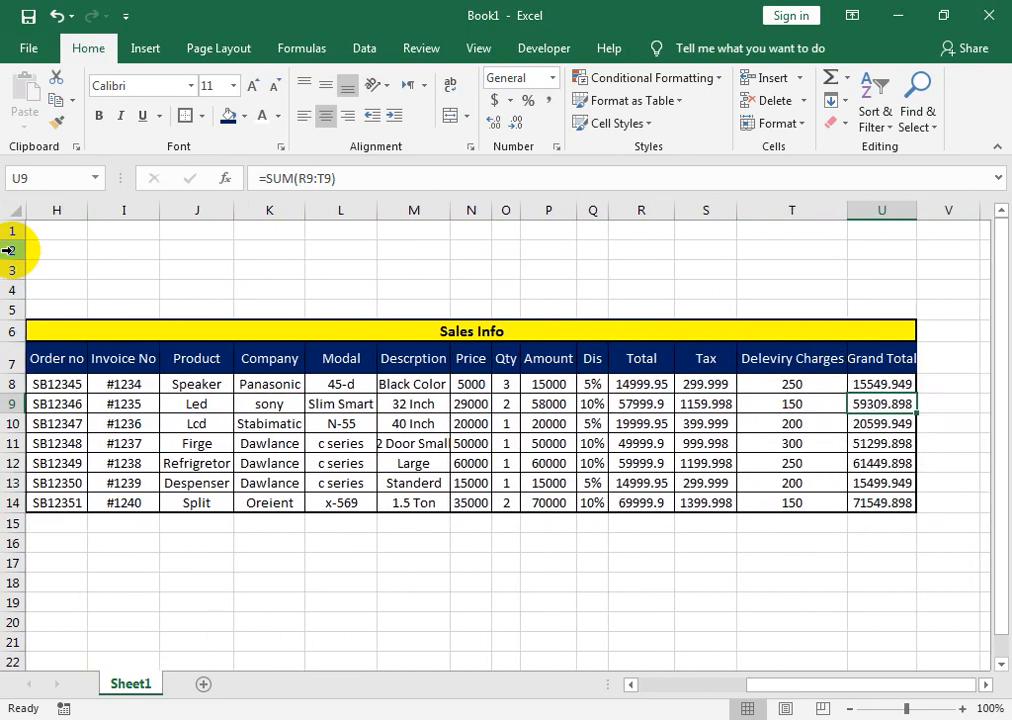
key("Left")
key("Left")
key("Left")
key("Left")
key("Left")
key("Left")
key("Left")
key("Left")
key("Left")
key("Left")
key("Left")
key("Left")
key("Left")
key("Left")
key("Left")
key("Left")
key("Left")
key("Left")
key("Left")
key("Left")
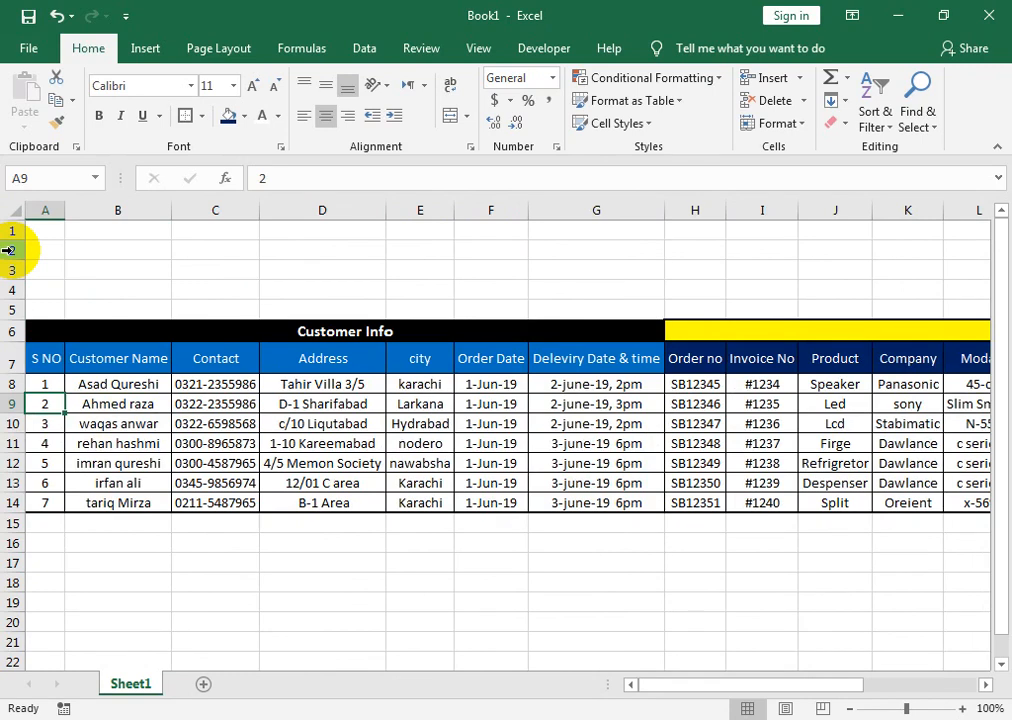
left_click(208, 333)
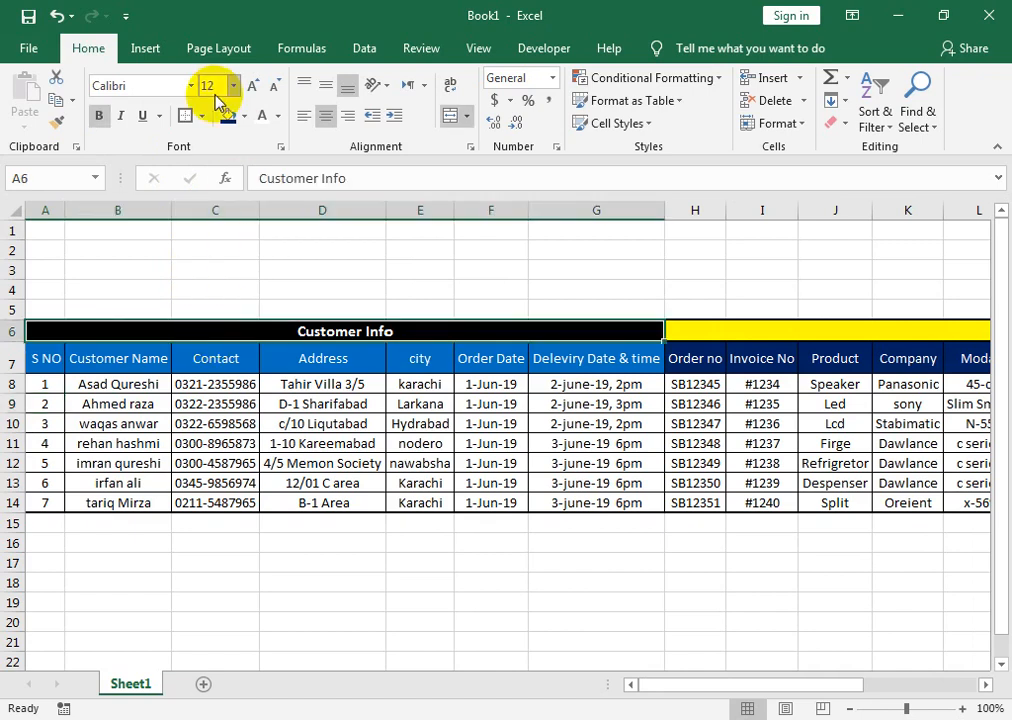
left_click(368, 440)
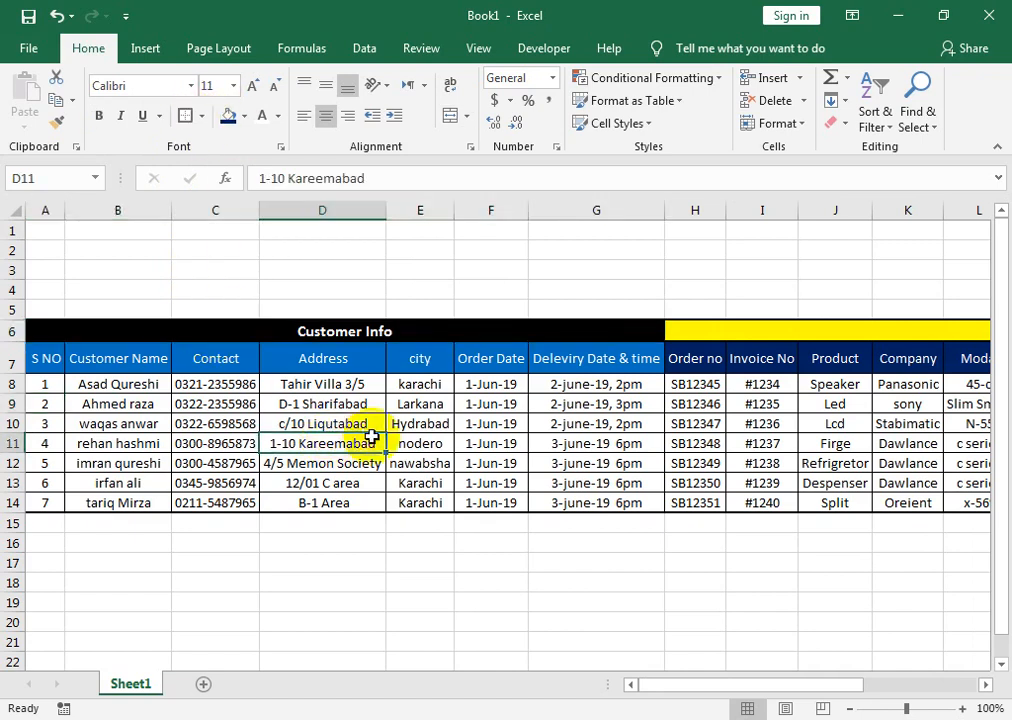
Step: Insert a gold gradient WordArt box and place it in rows 2–5 above the table
left_click(60, 250)
left_click(152, 50)
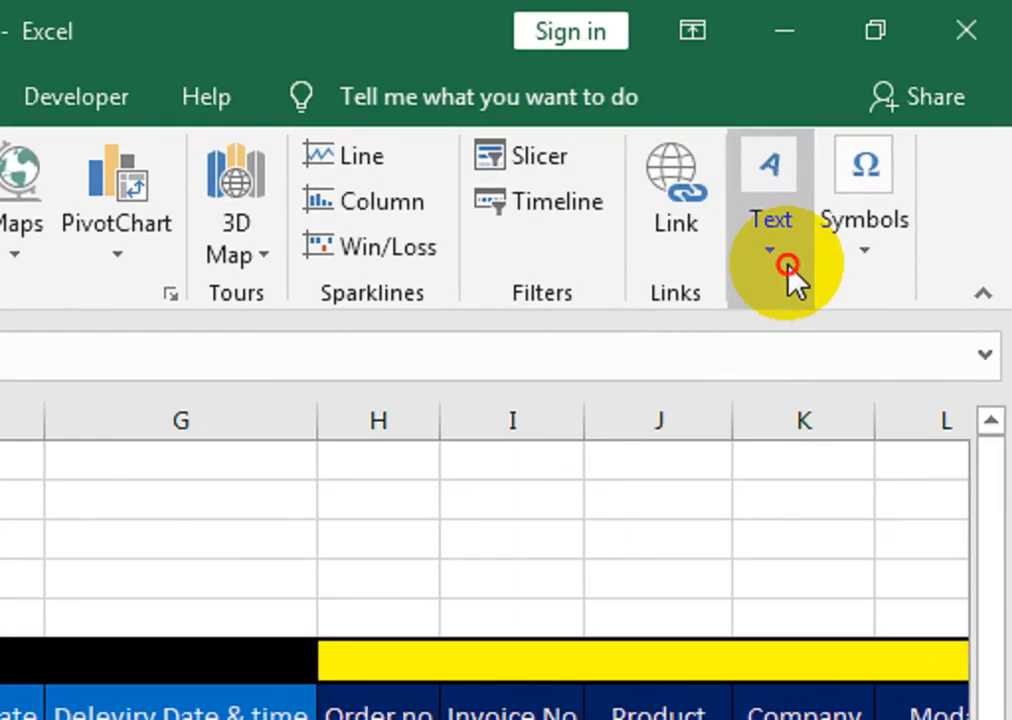
left_click(899, 137)
left_click(785, 440)
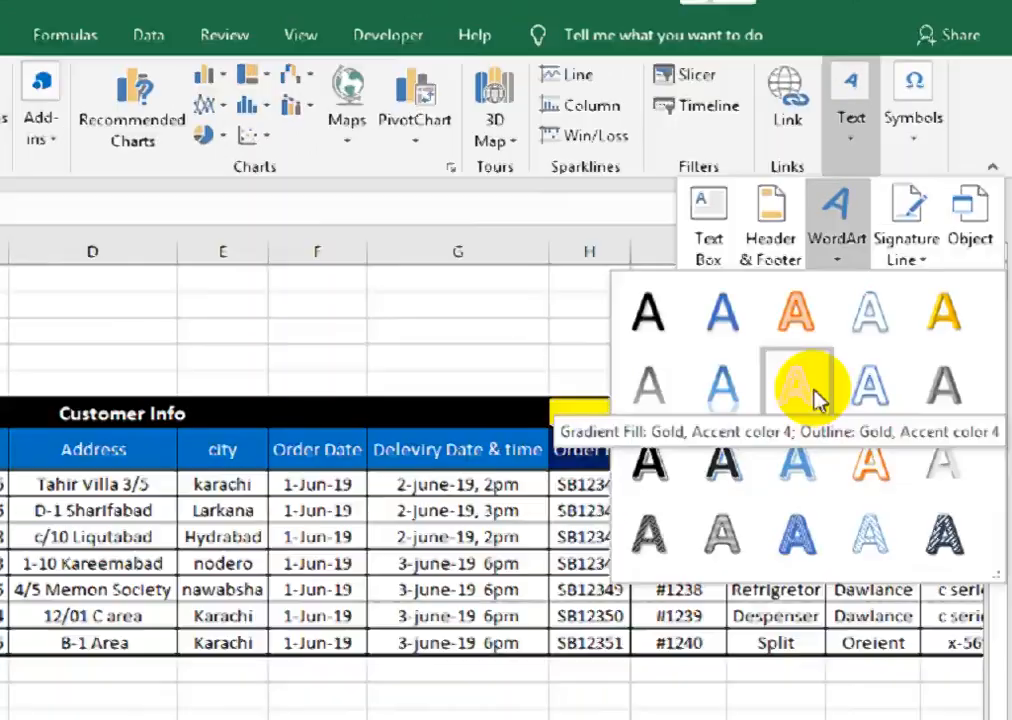
left_click(712, 550)
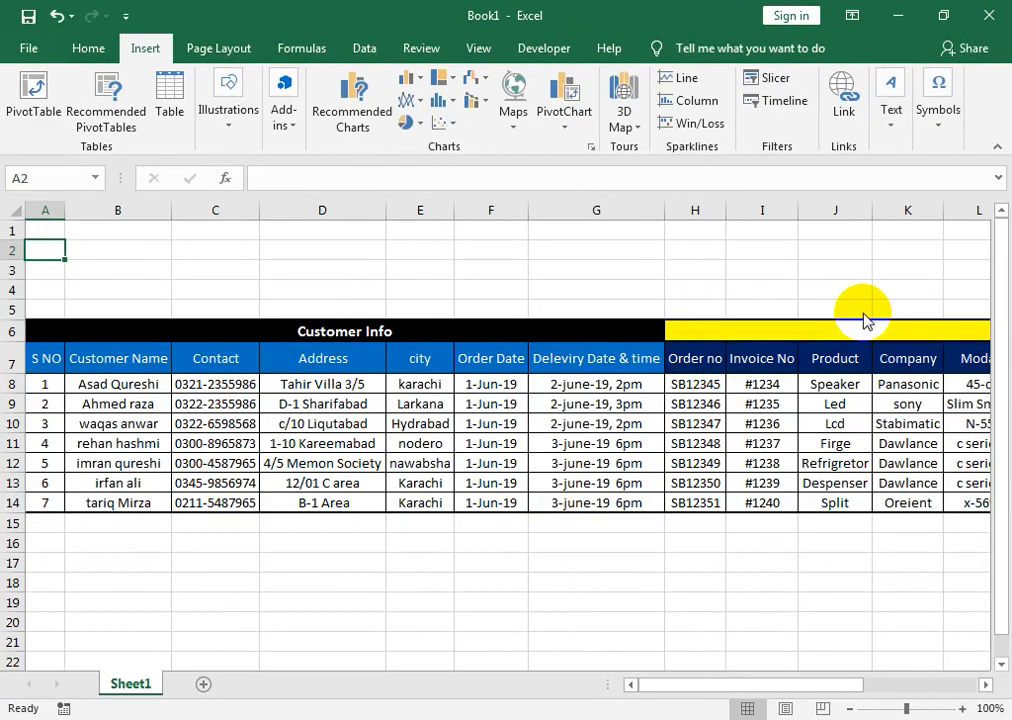
left_click_drag(614, 407, 634, 247)
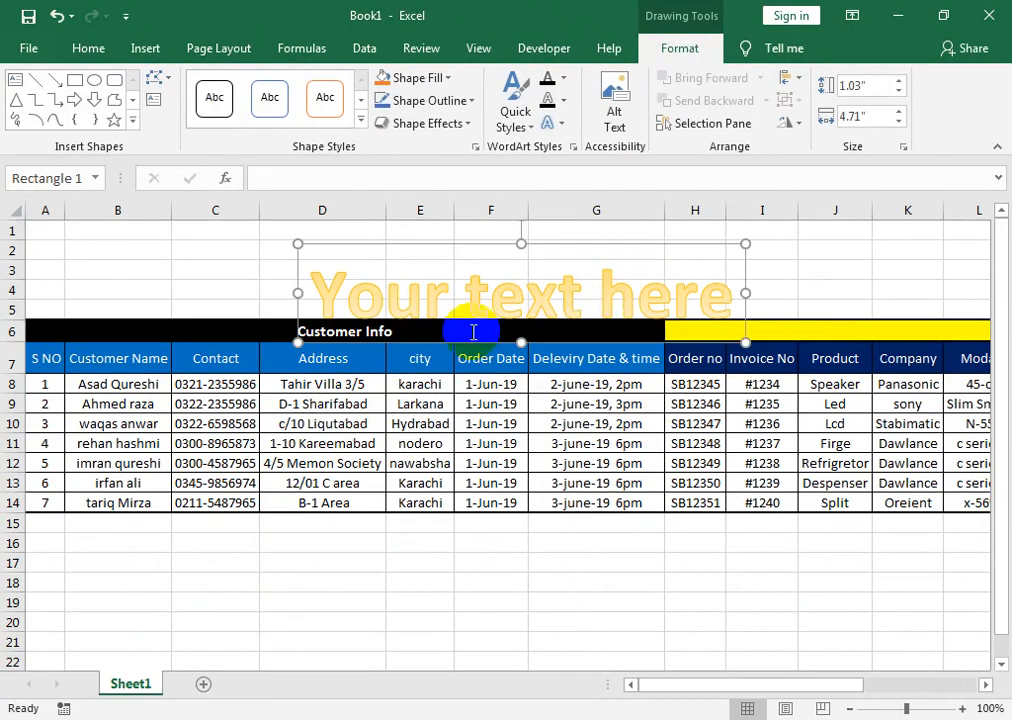
left_click_drag(714, 341, 716, 307)
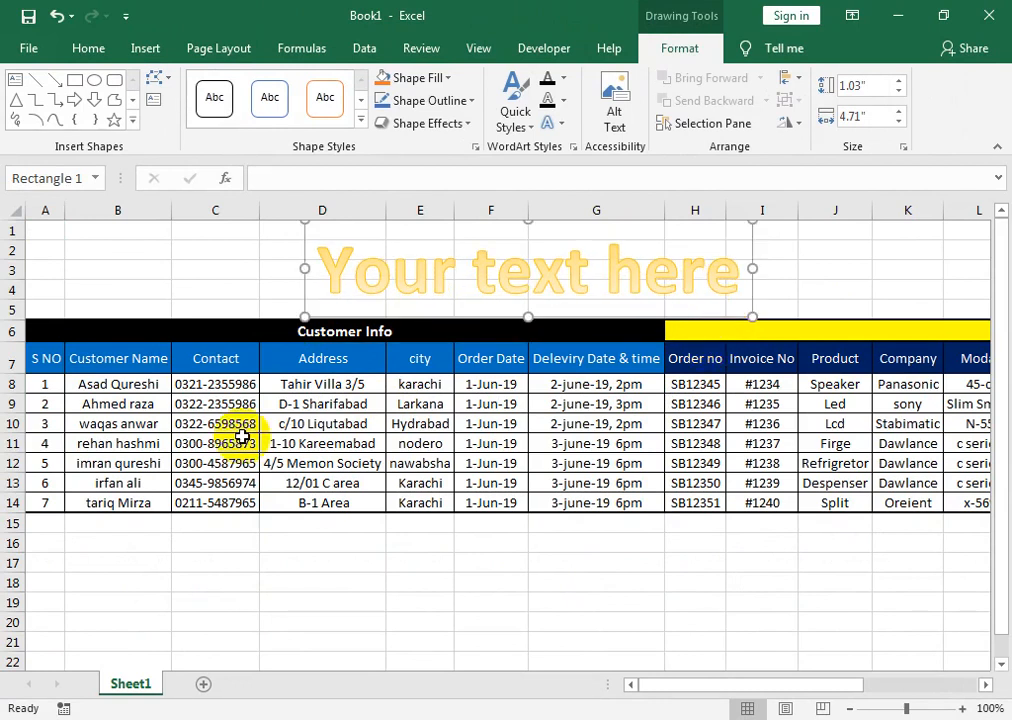
Step: Make the WordArt read ONLINE PURCHASING DATABASE and shift it slightly left
type("online")
key("BackSpace")
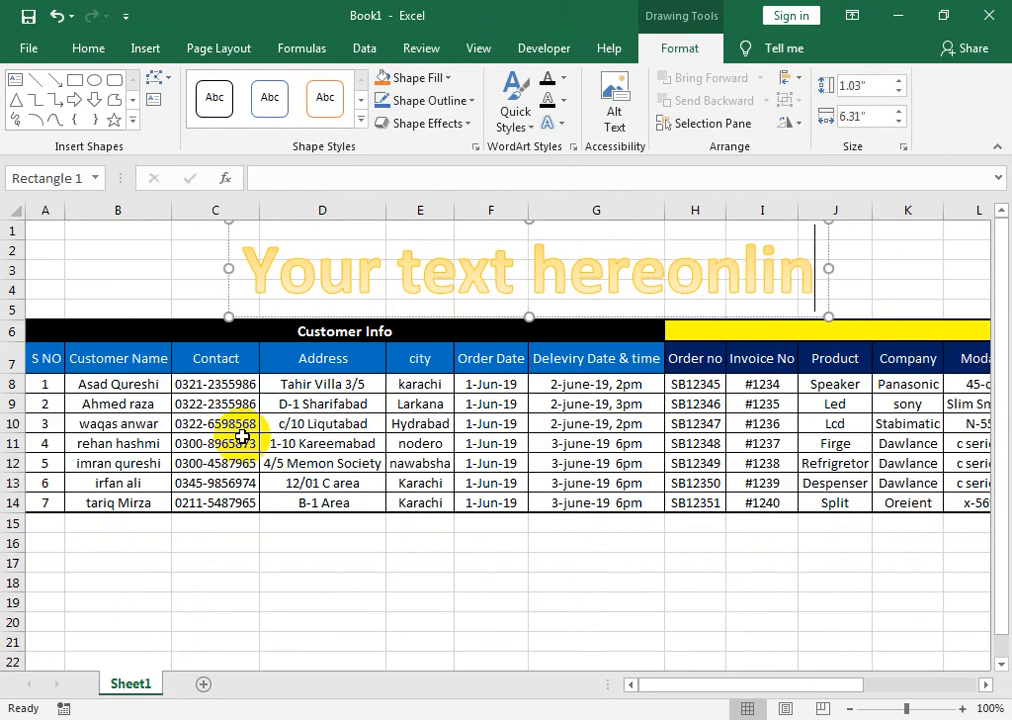
key("BackSpace")
key("BackSpace")
key("BackSpace")
key("BackSpace")
key("BackSpace")
key("BackSpace")
key("BackSpace")
key("BackSpace")
key("BackSpace")
key("BackSpace")
key("BackSpace")
key("BackSpace")
key("BackSpace")
key("BackSpace")
key("BackSpace")
key("BackSpace")
key("BackSpace")
key("BackSpace")
key("BackSpace")
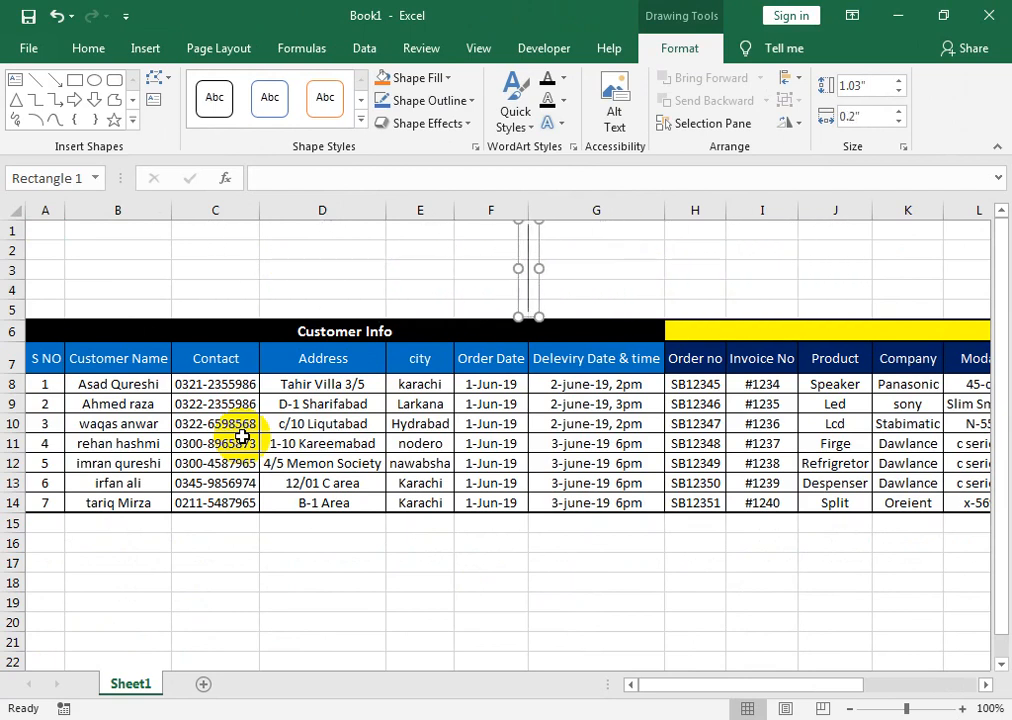
type("ONLINE PURCHAS")
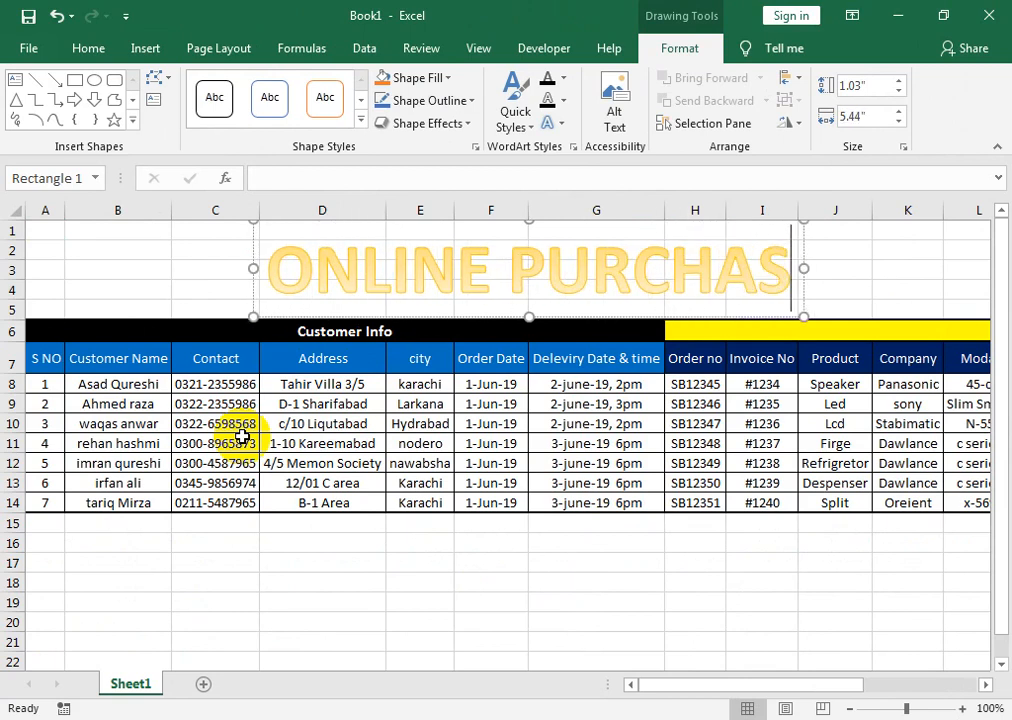
type("ING")
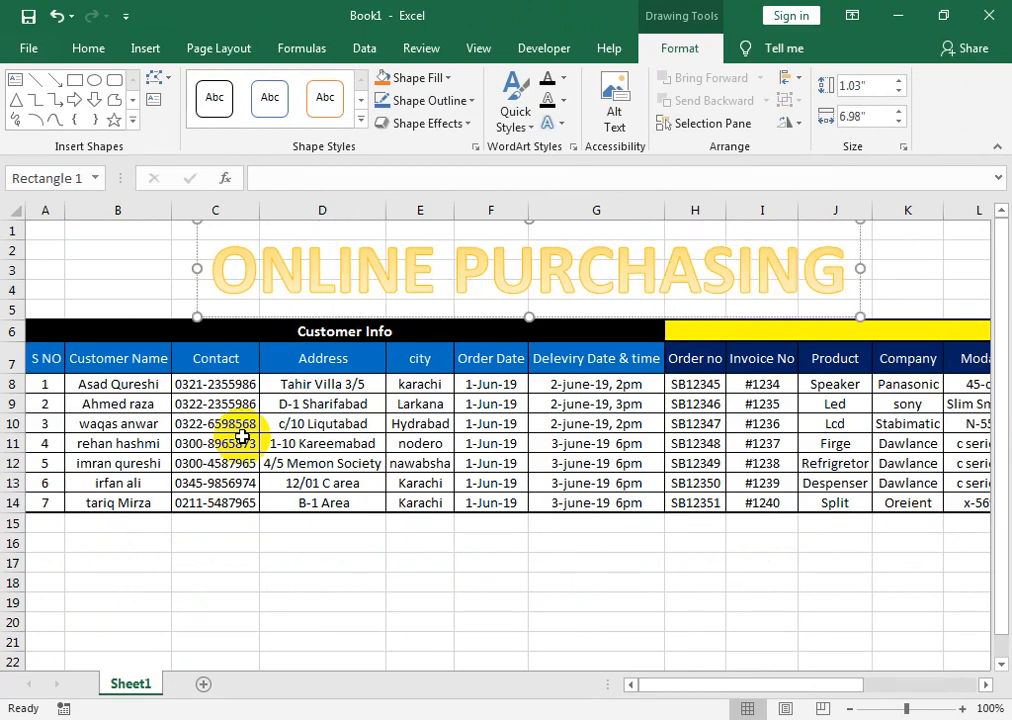
type(" DA")
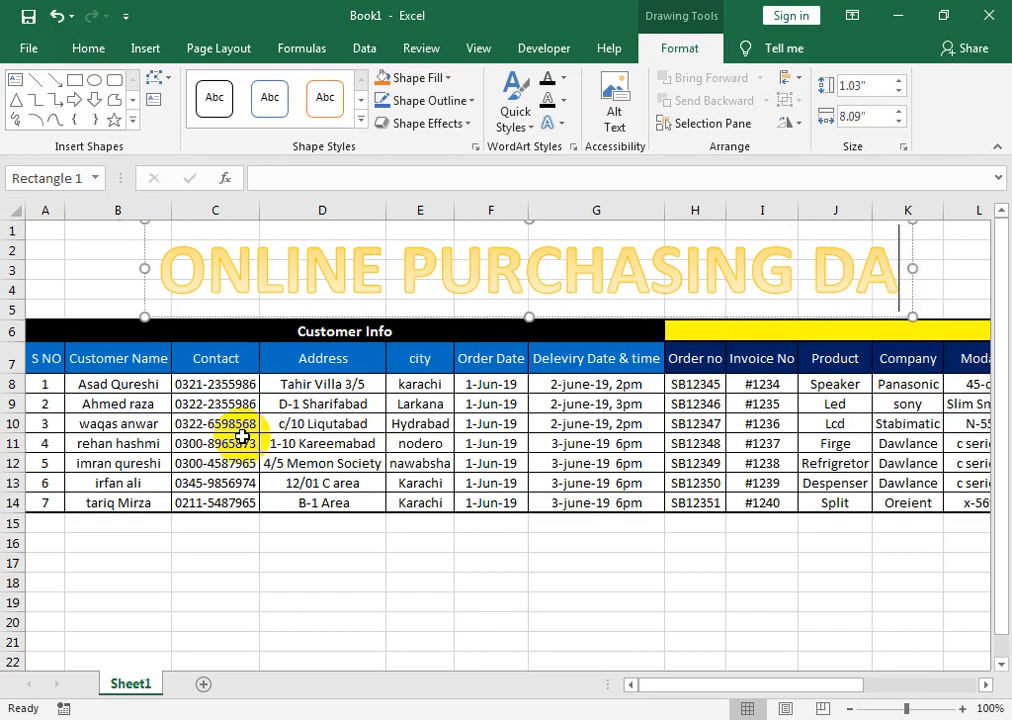
type("TABASE")
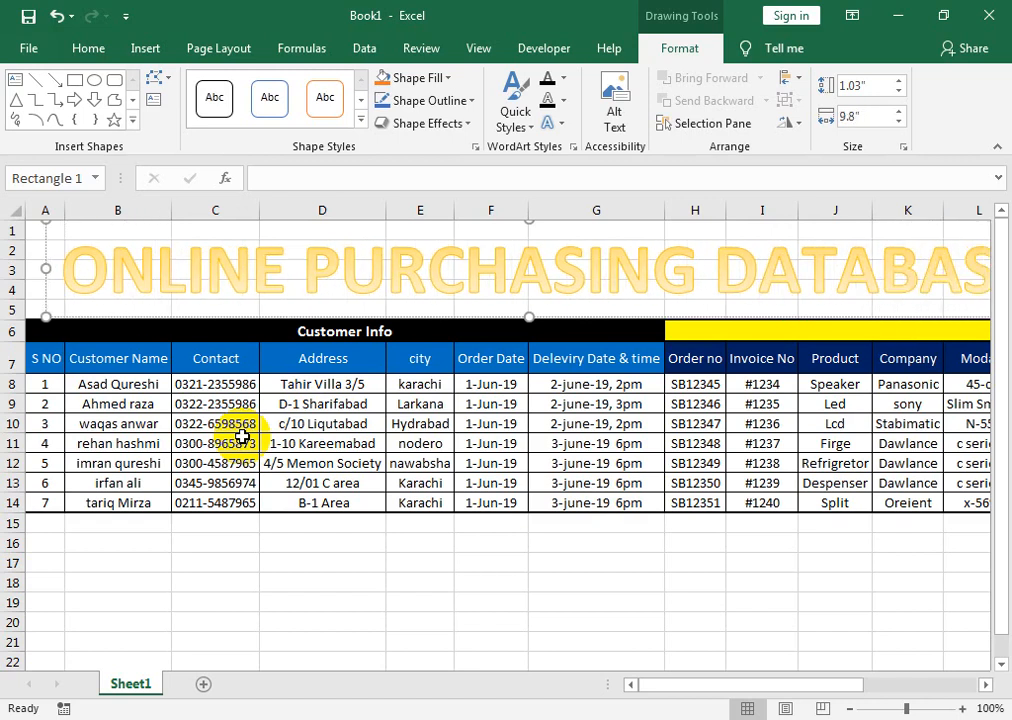
left_click_drag(226, 316, 208, 320)
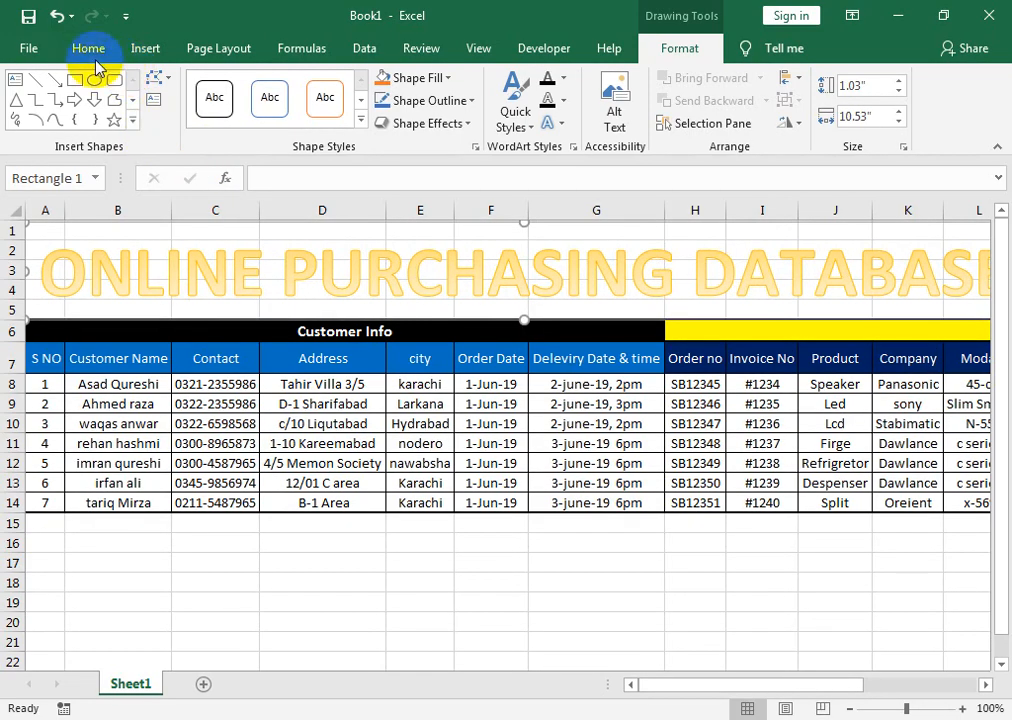
Step: Set the title text to font size 50 and position it over rows 1–5
left_click(88, 48)
left_click(212, 90)
type("50")
key("Return")
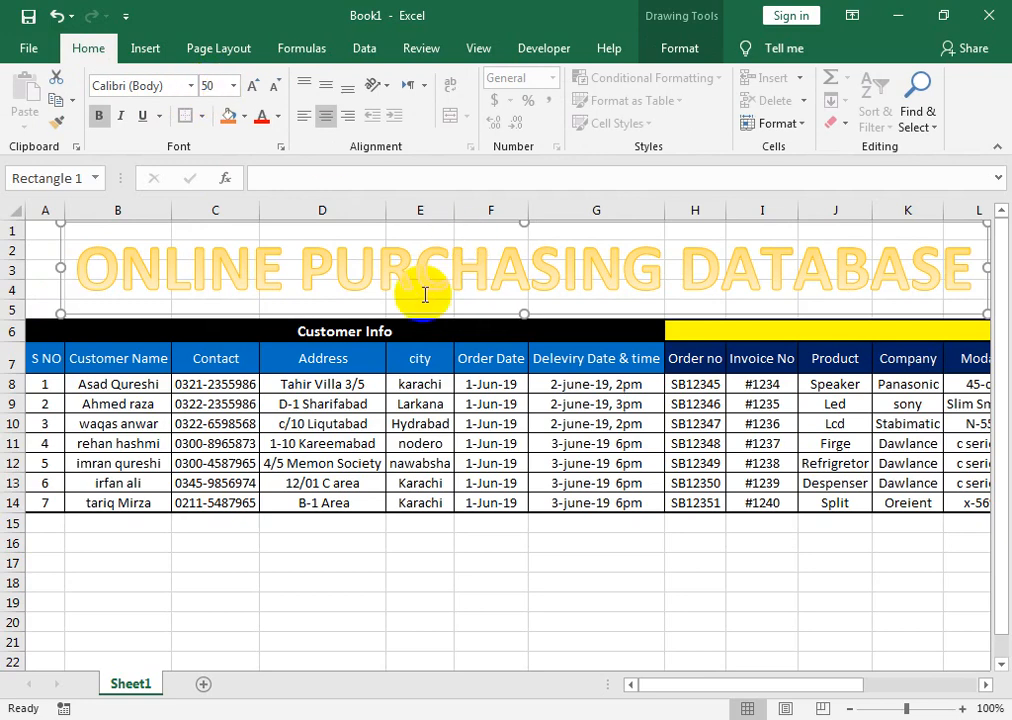
left_click_drag(423, 318, 418, 326)
Step: Give the banner a black shape style and stretch it left to column A and up to row 1
left_click(660, 47)
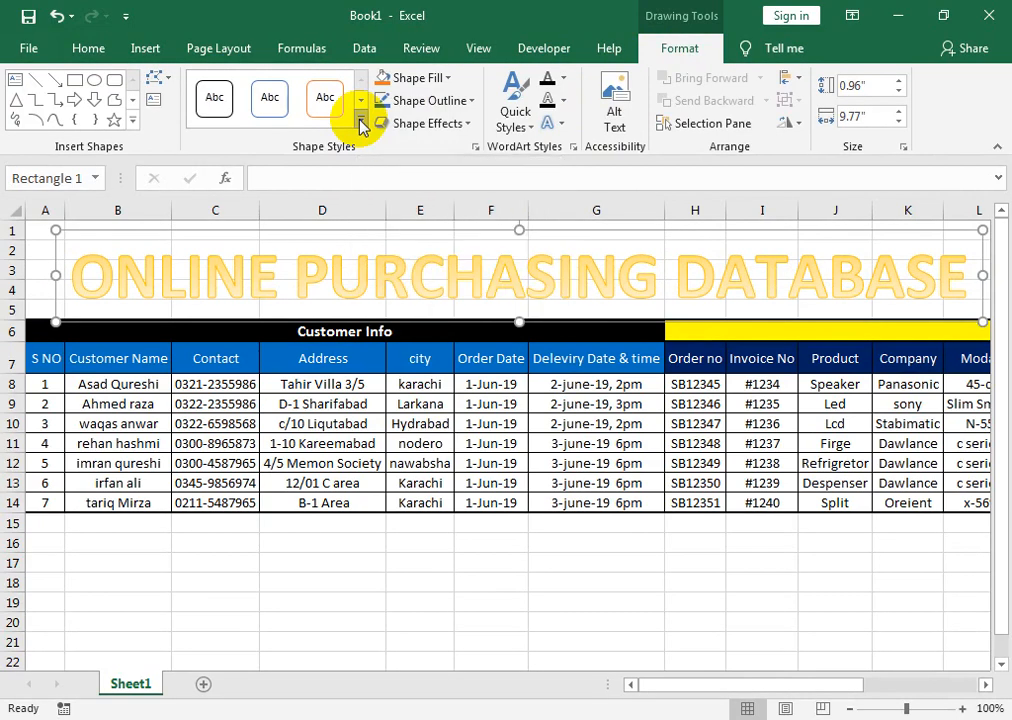
left_click(361, 121)
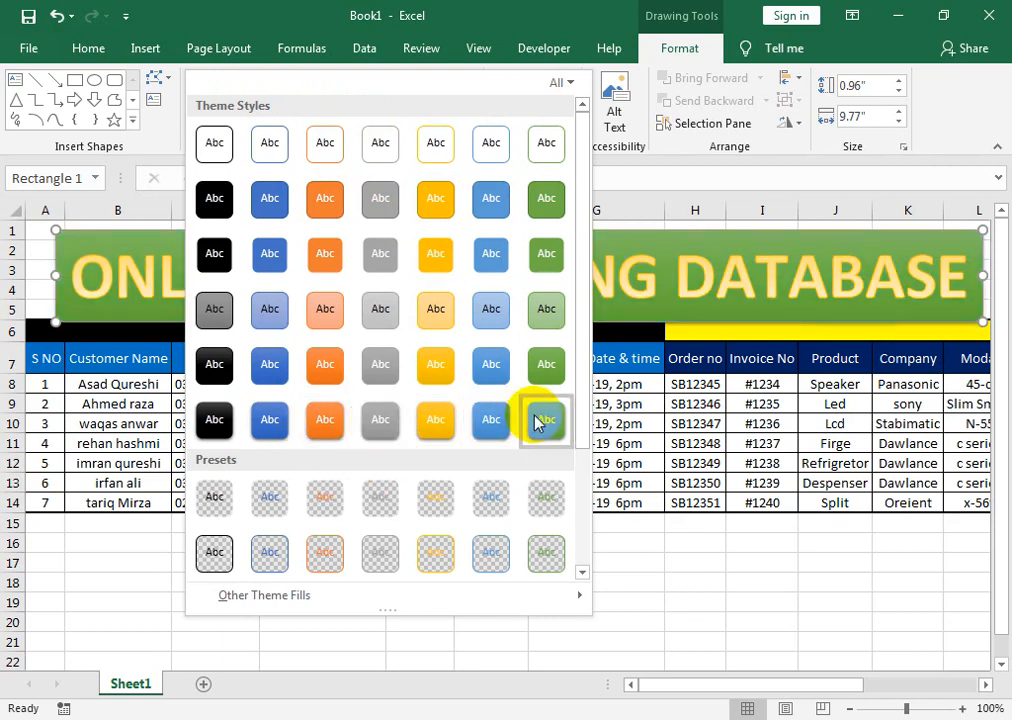
left_click(220, 420)
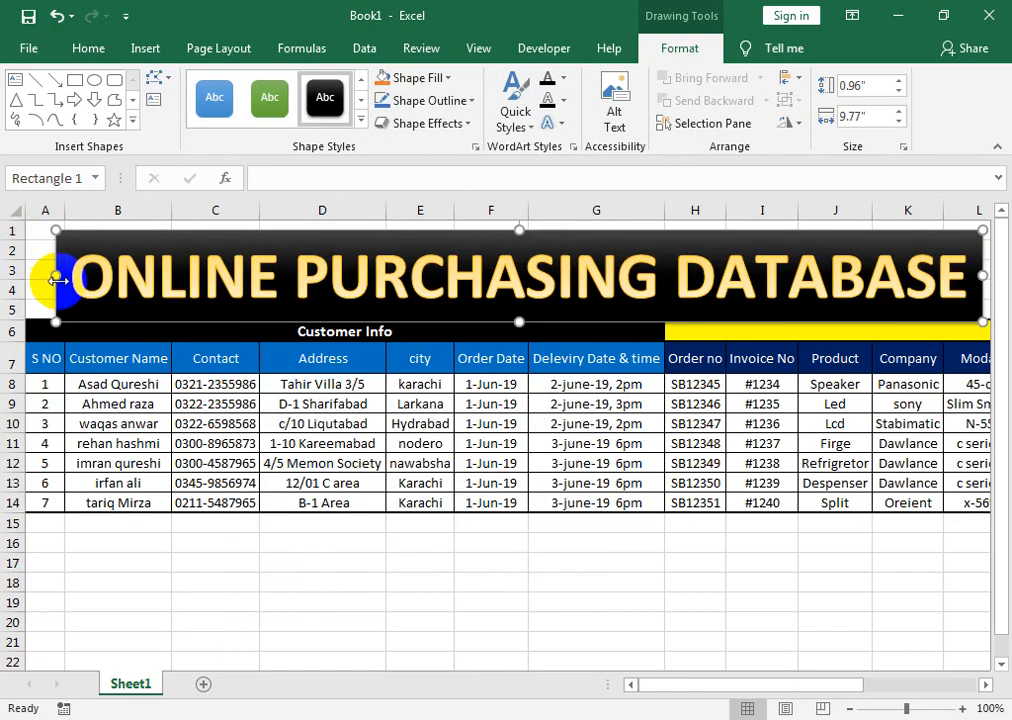
left_click_drag(56, 273, 16, 272)
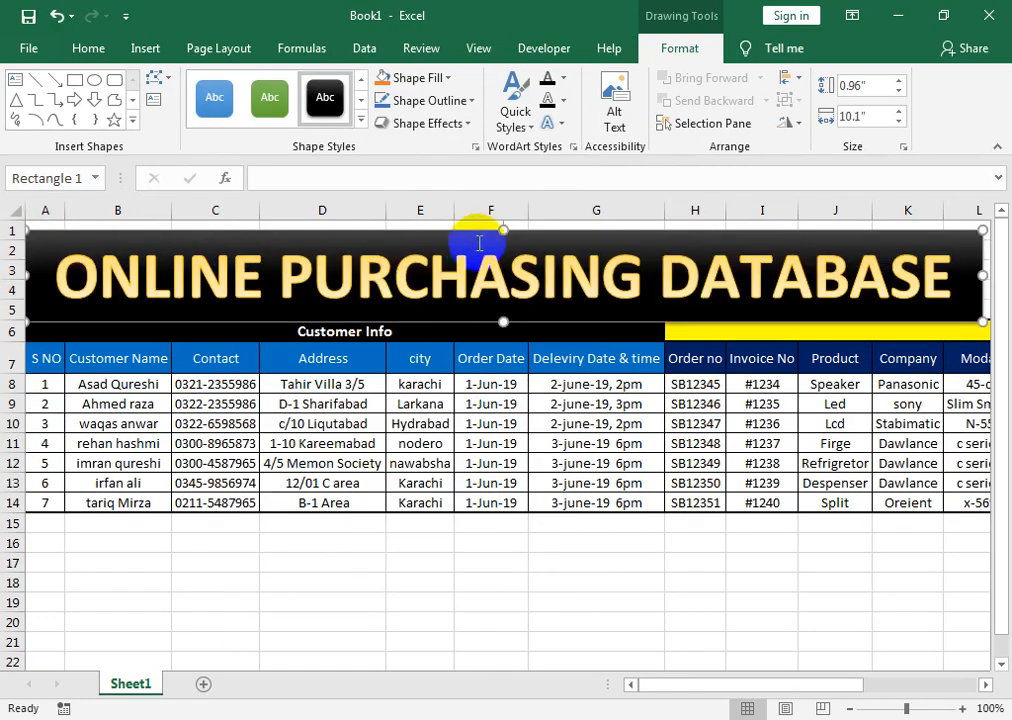
left_click_drag(502, 228, 501, 212)
Step: Change the title to Impact with a white, blue-outlined WordArt style
left_click(88, 49)
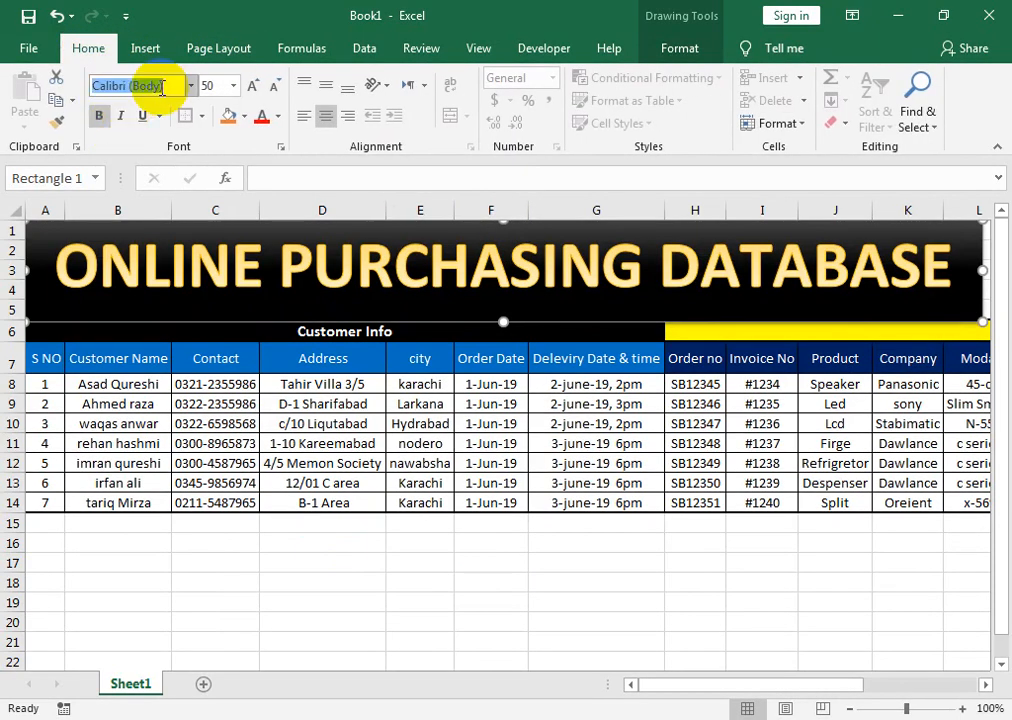
key("Return")
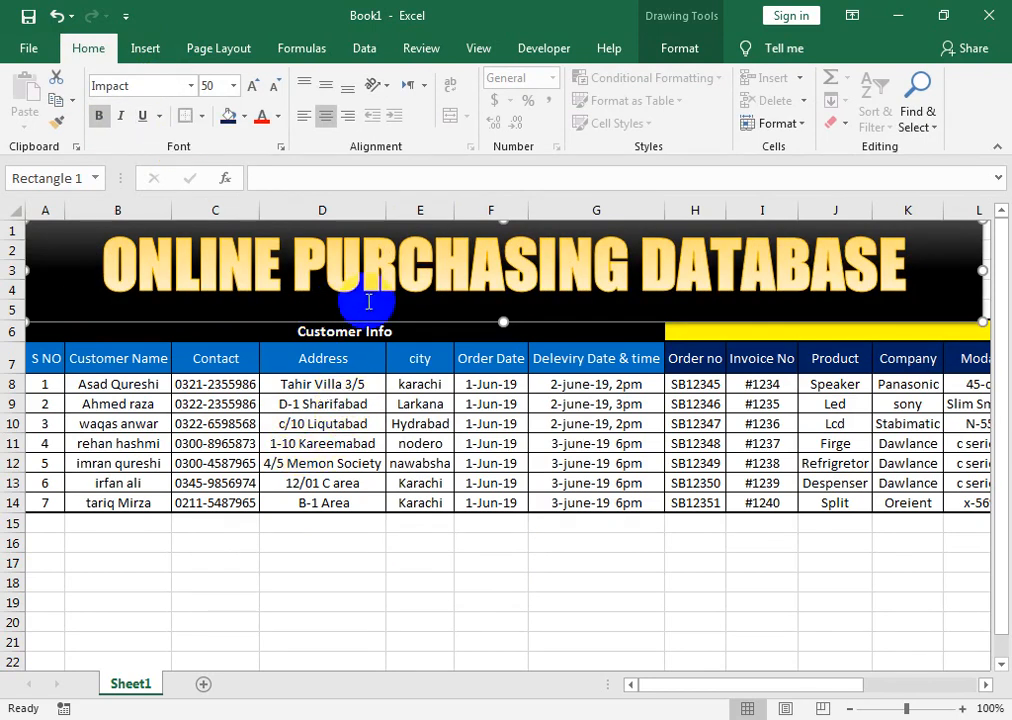
left_click(666, 50)
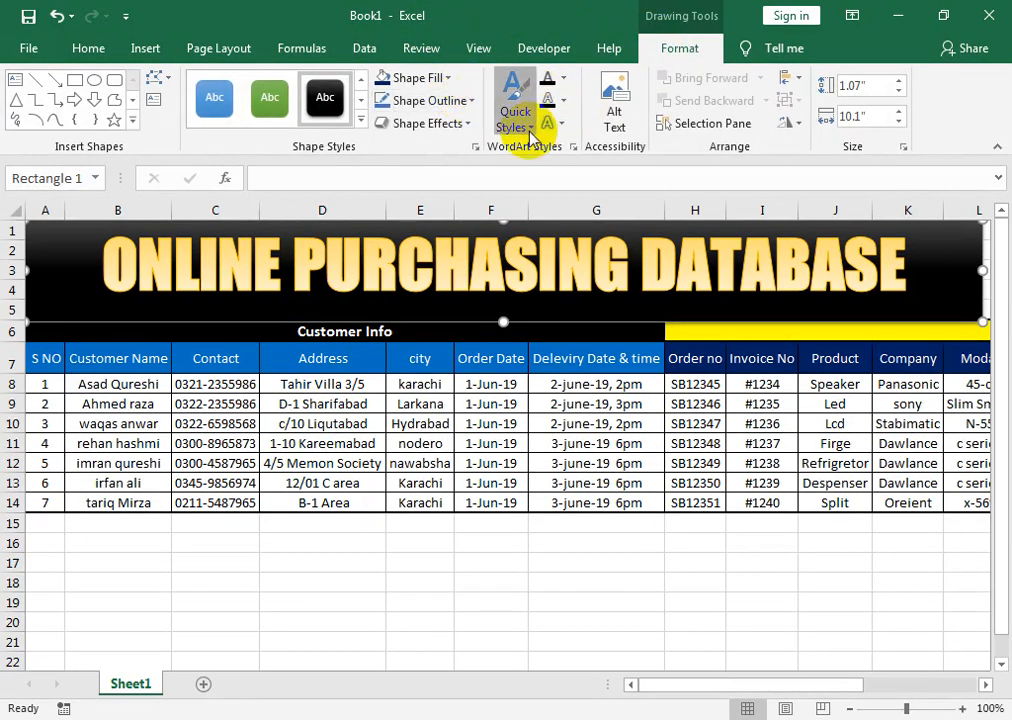
left_click(516, 112)
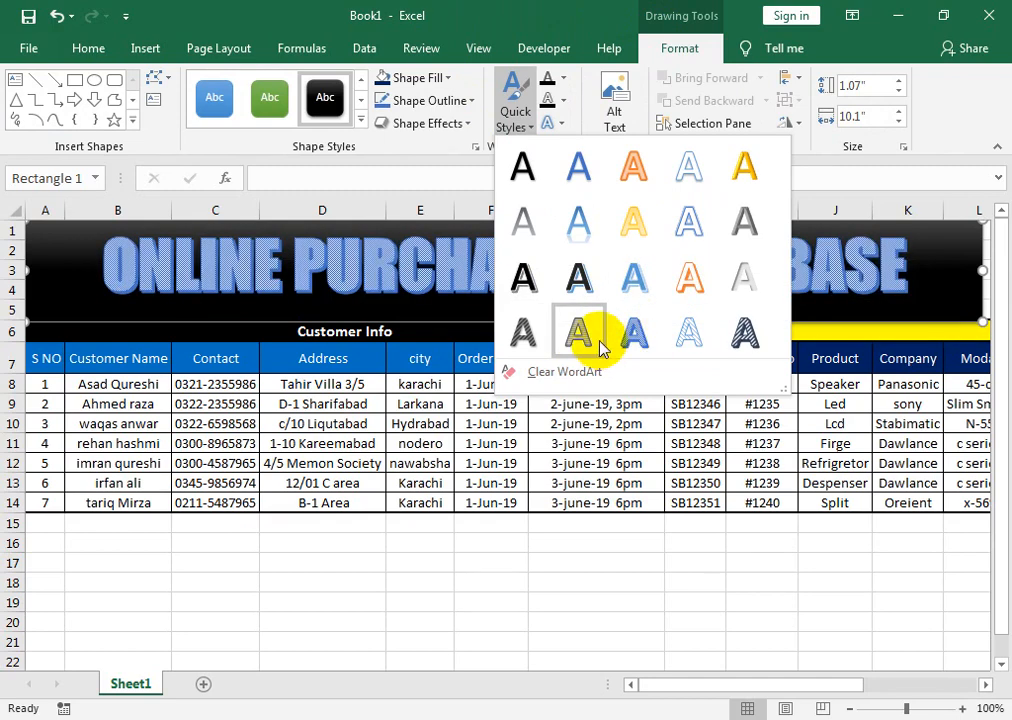
left_click(695, 236)
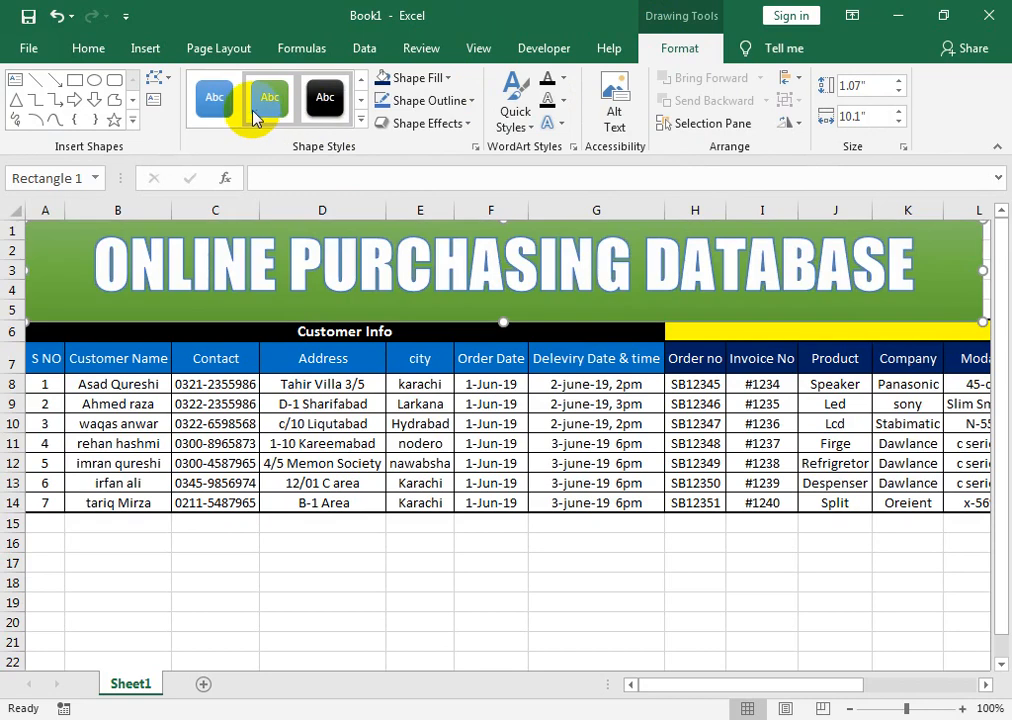
Step: Fill the banner with the blue shape style, then switch to the YouTube channel page in the browser
left_click(205, 99)
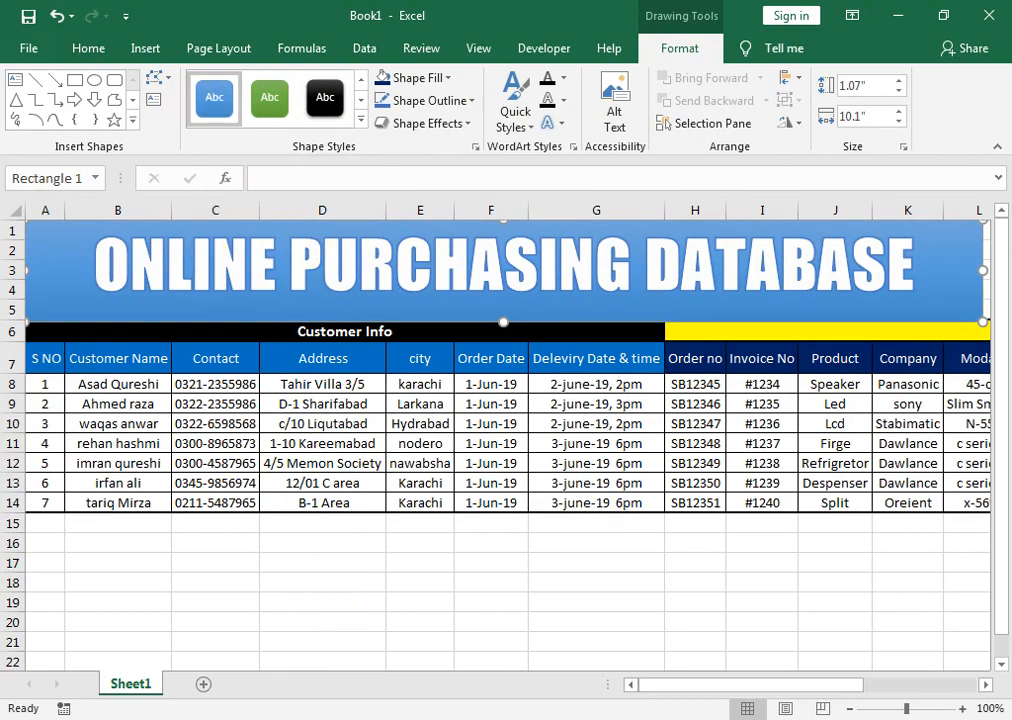
left_click(293, 715)
left_click(384, 655)
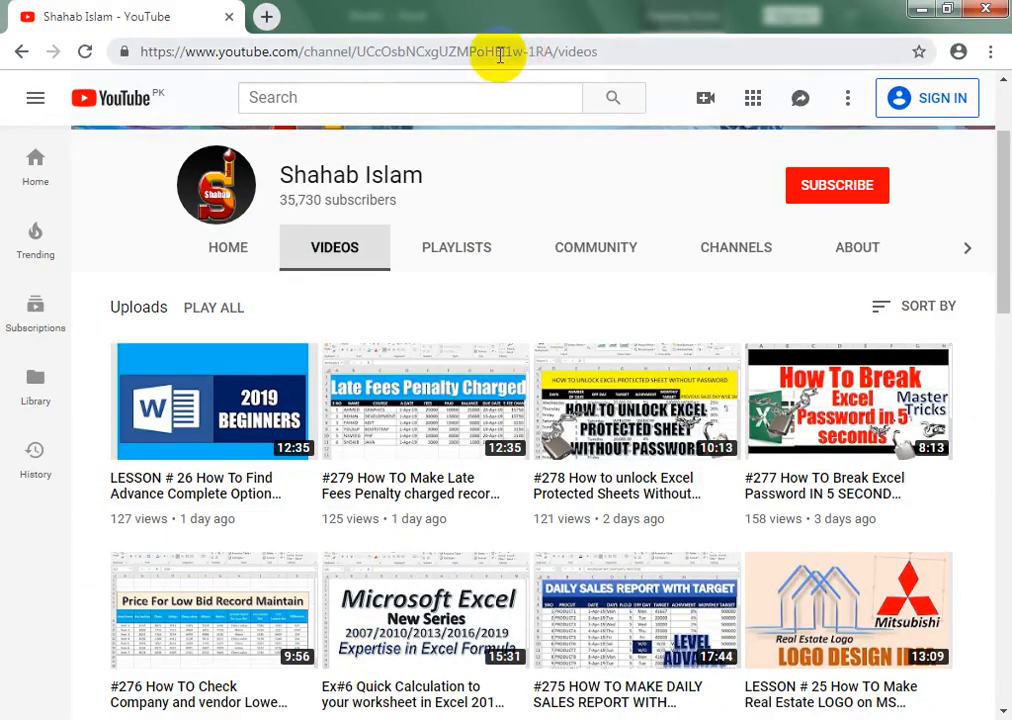